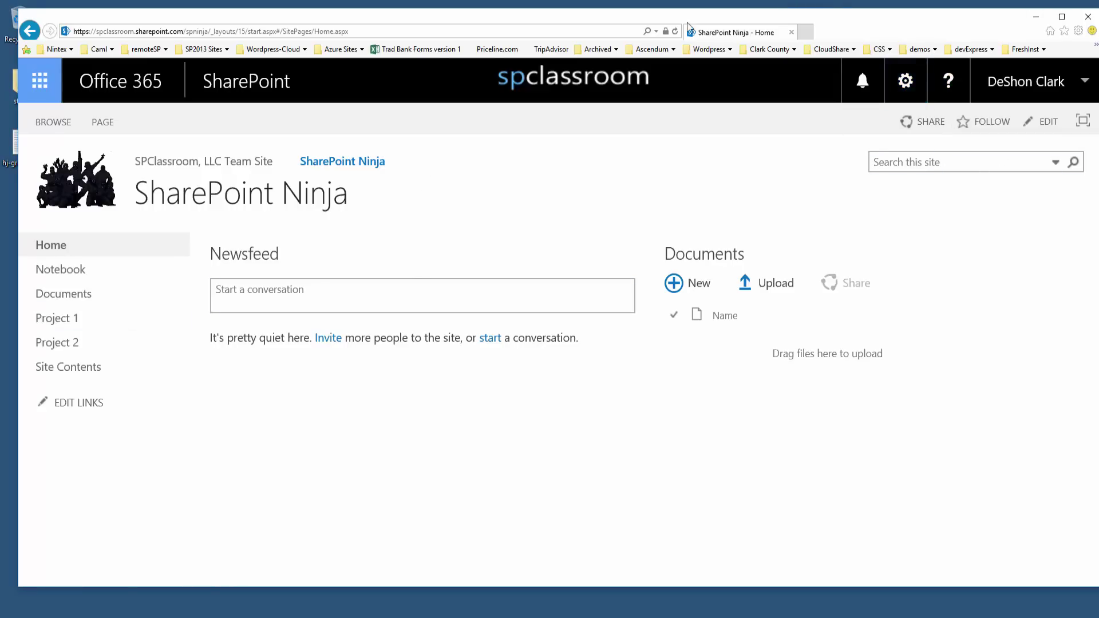
# - Open the site's content type settings and start creating a new site content type
pyautogui.click(906, 83)
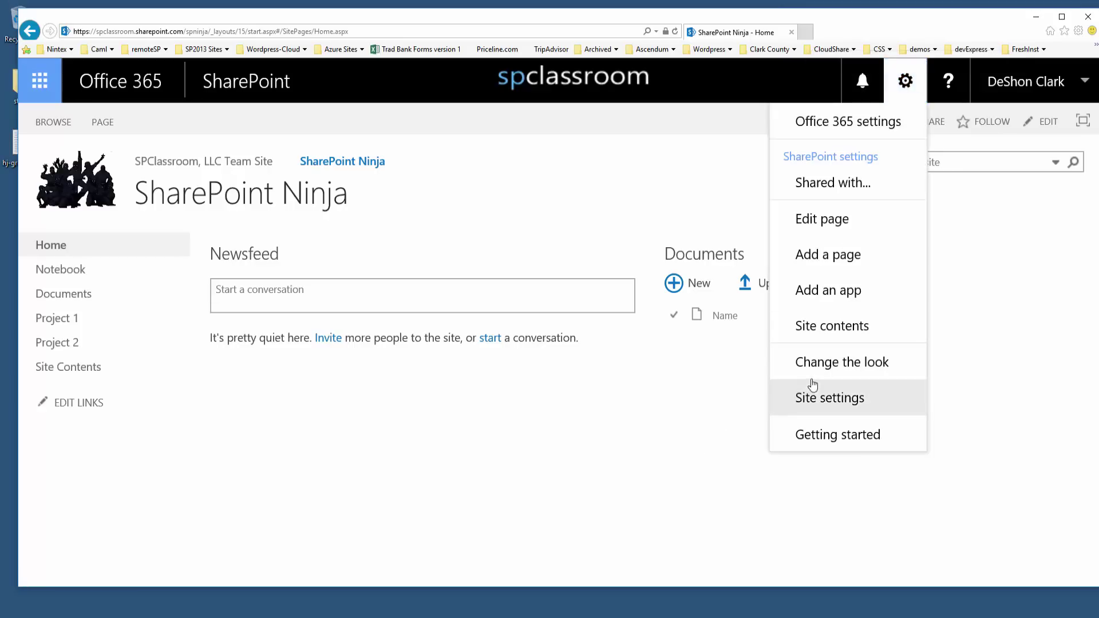
pyautogui.click(810, 404)
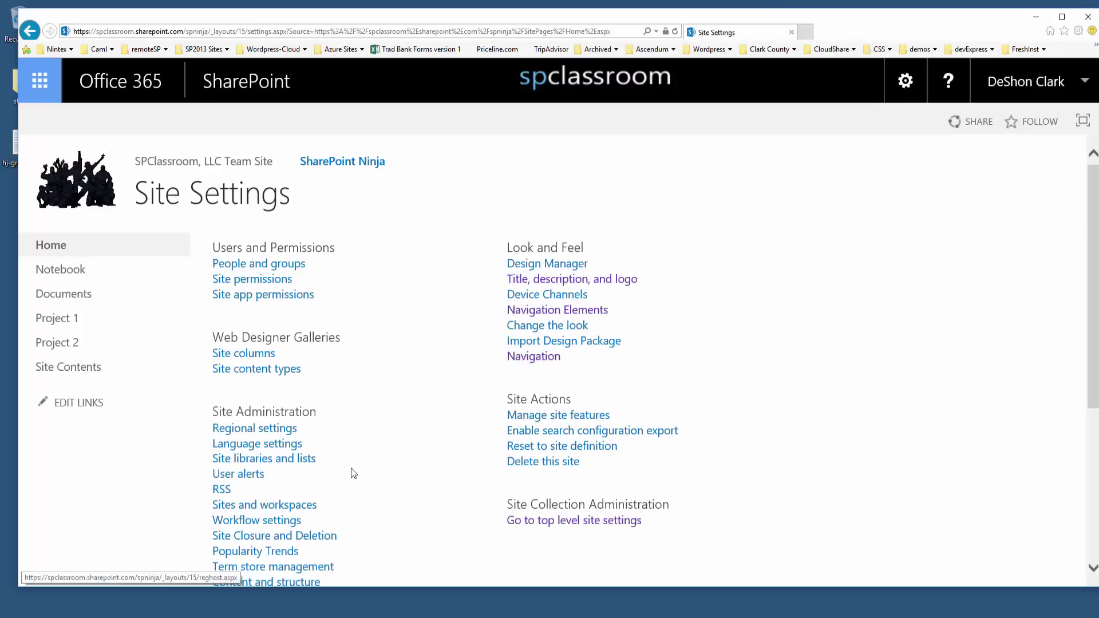
pyautogui.click(292, 370)
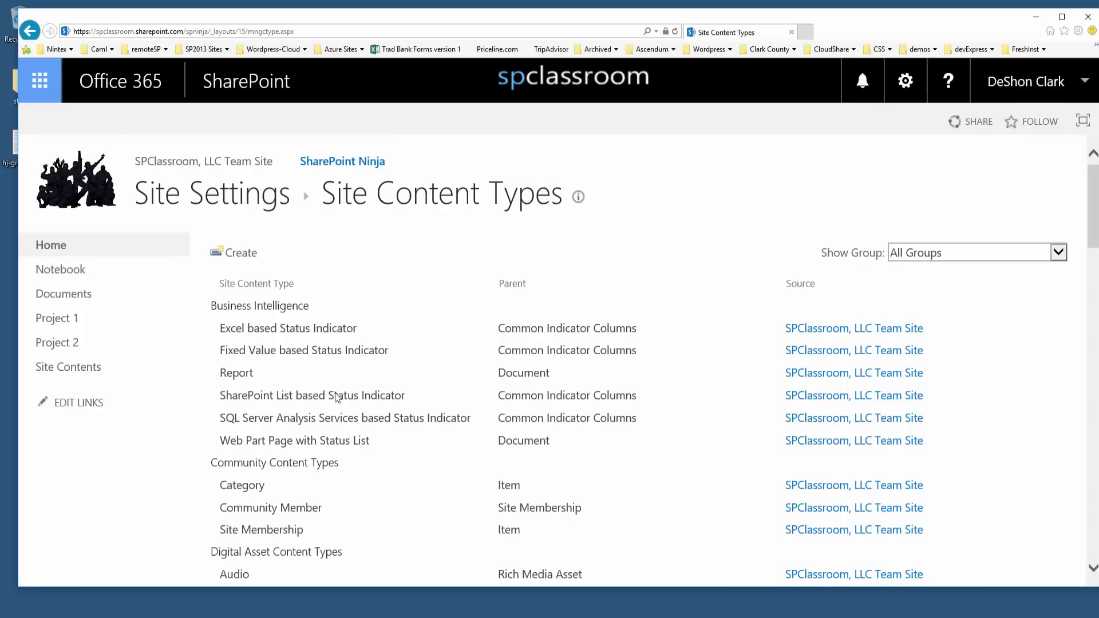
pyautogui.click(241, 252)
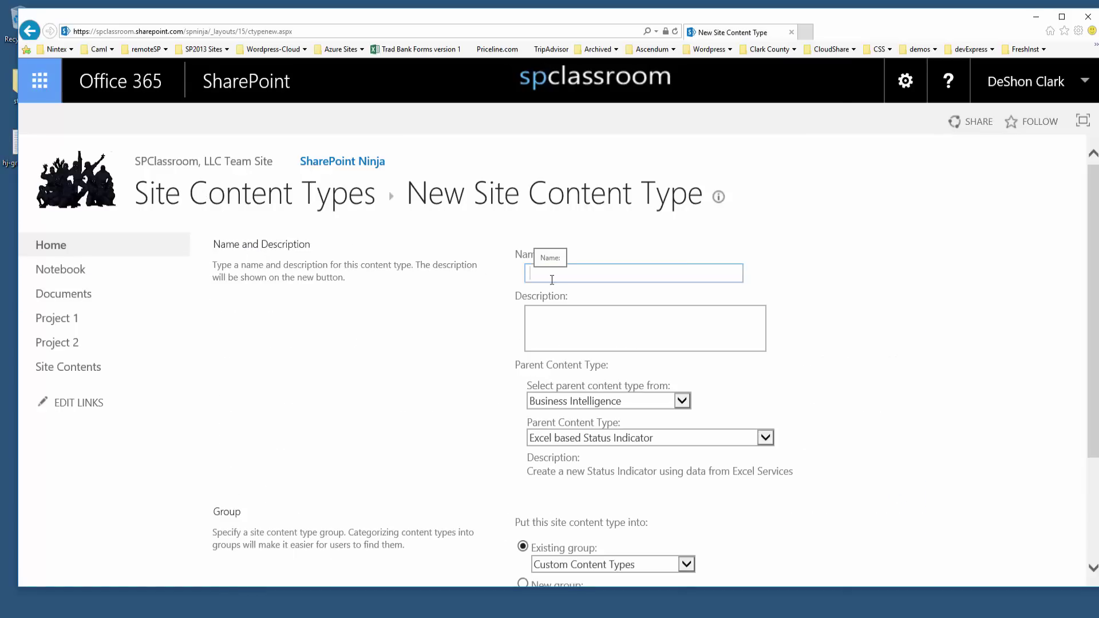
# - Name the new site content type Technical Document
pyautogui.write('Tehcnic')
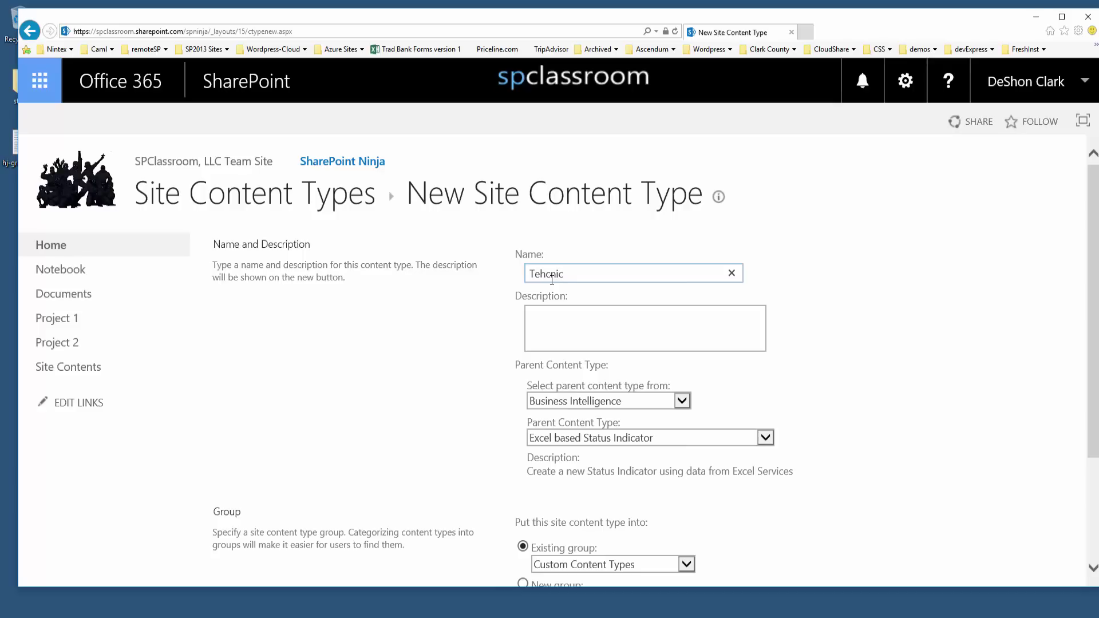
pyautogui.press('BackSpace')
pyautogui.press('BackSpace')
pyautogui.press('BackSpace')
pyautogui.press('BackSpace')
pyautogui.press('BackSpace')
pyautogui.write('chnincal')
pyautogui.press('BackSpace')
pyautogui.press('BackSpace')
pyautogui.press('BackSpace')
pyautogui.press('BackSpace')
pyautogui.write('cal Document')
pyautogui.click(684, 365)
# - Set the parent content type to Document from the Document Content Types group
pyautogui.scroll(-1, 701, 372)
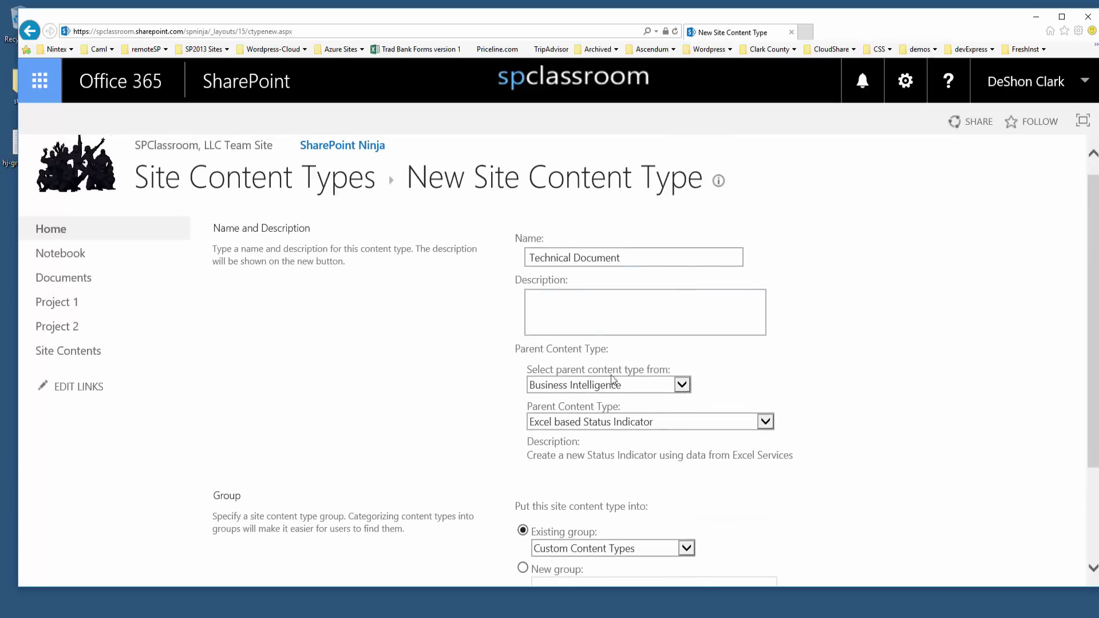
pyautogui.moveTo(515, 348); pyautogui.dragTo(586, 351)
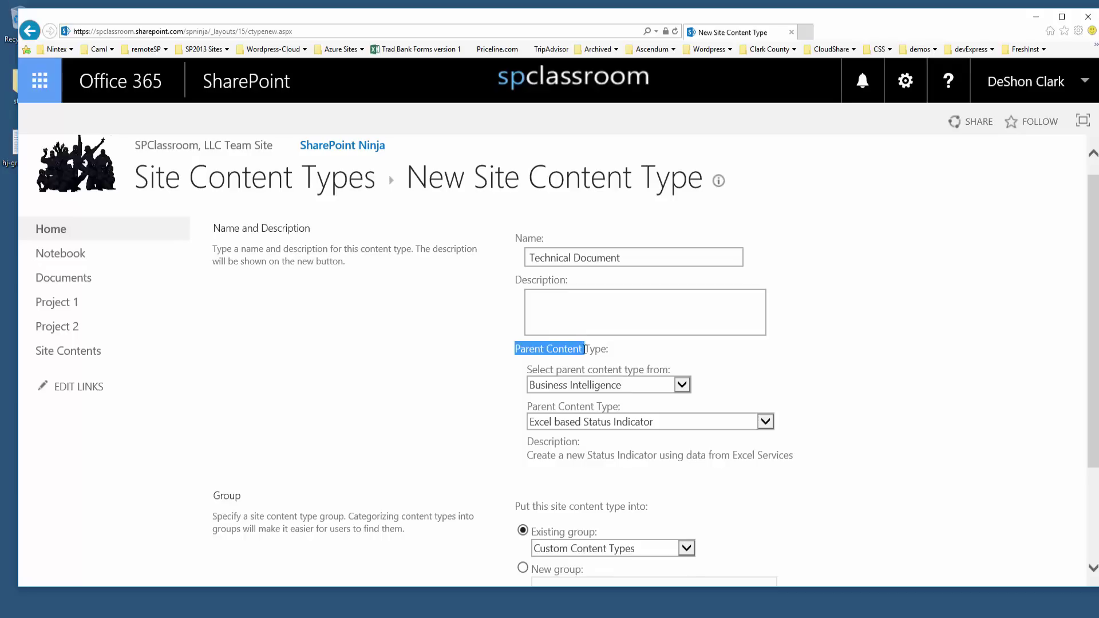
pyautogui.click(579, 385)
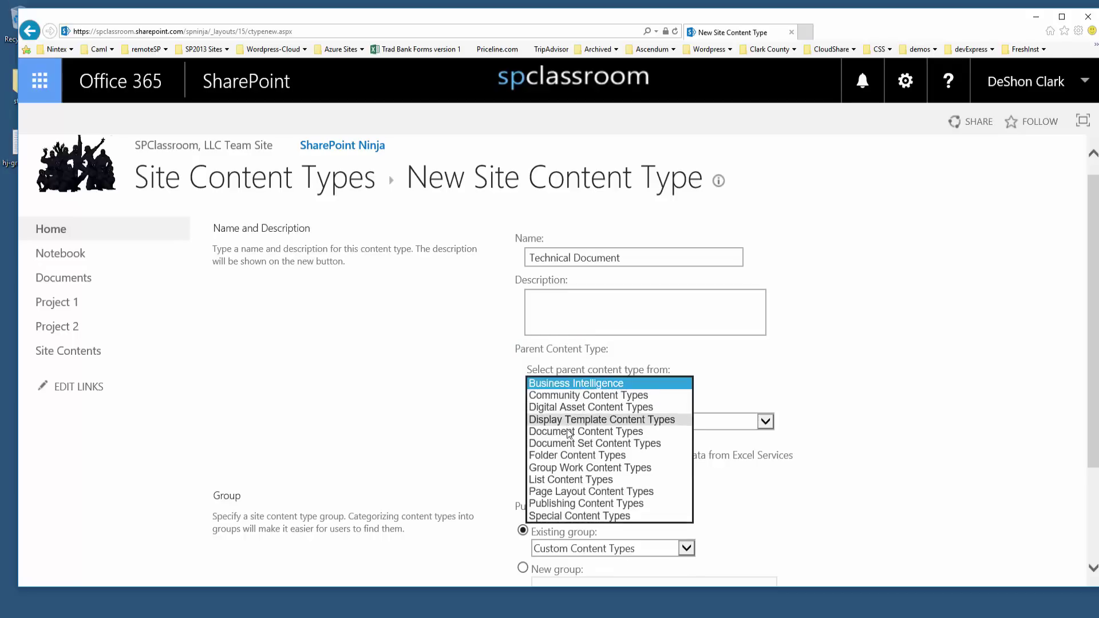
pyautogui.click(565, 431)
pyautogui.click(575, 424)
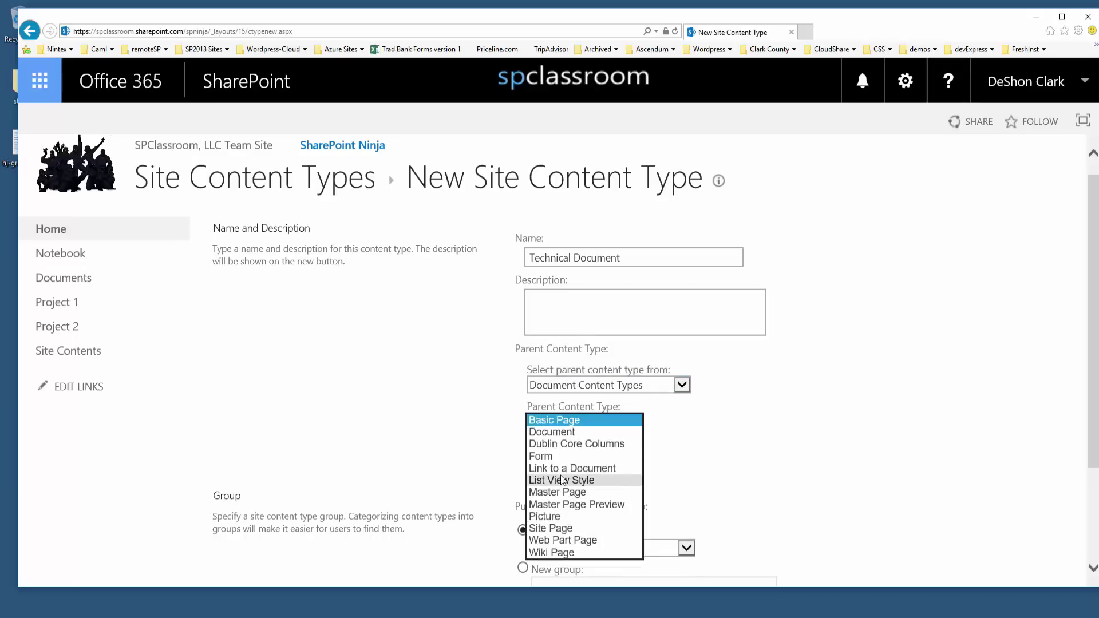
pyautogui.click(574, 433)
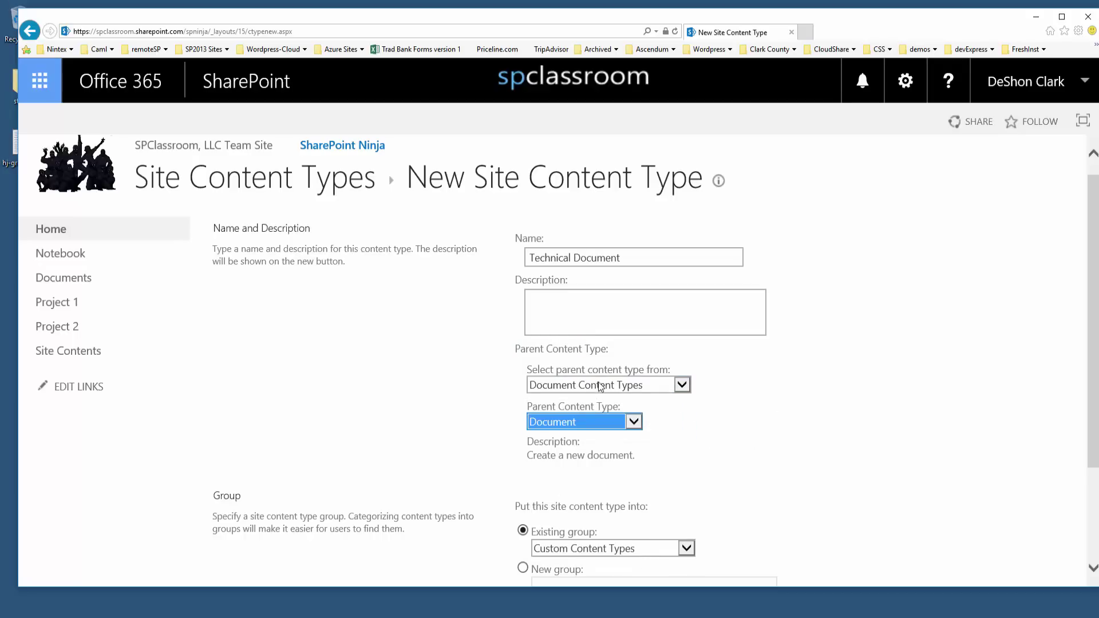
pyautogui.click(624, 388)
pyautogui.click(624, 388)
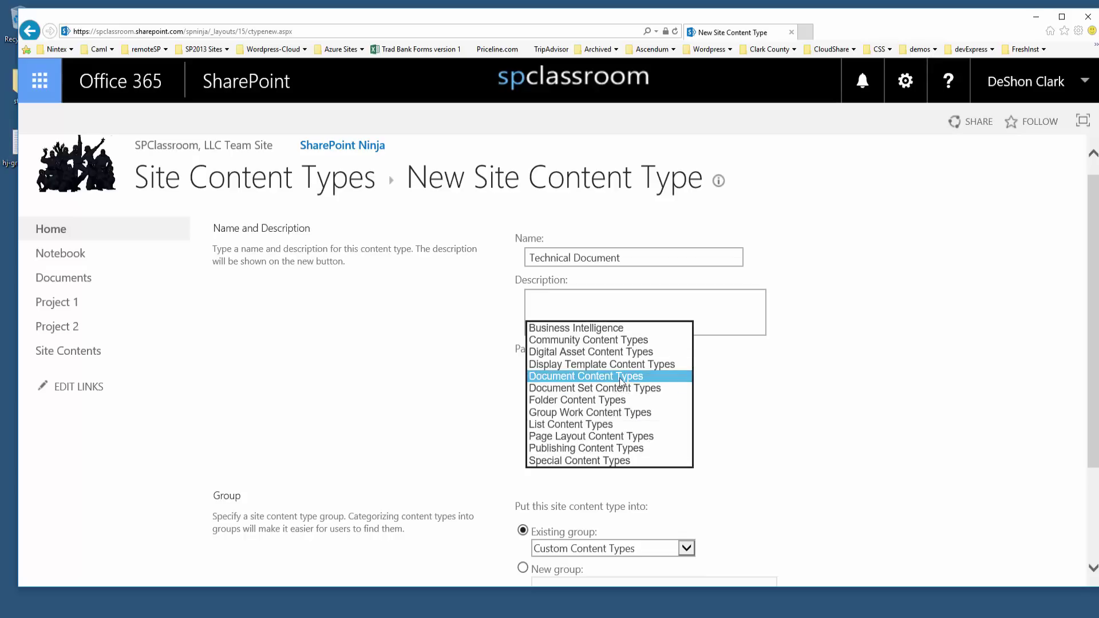
pyautogui.click(619, 378)
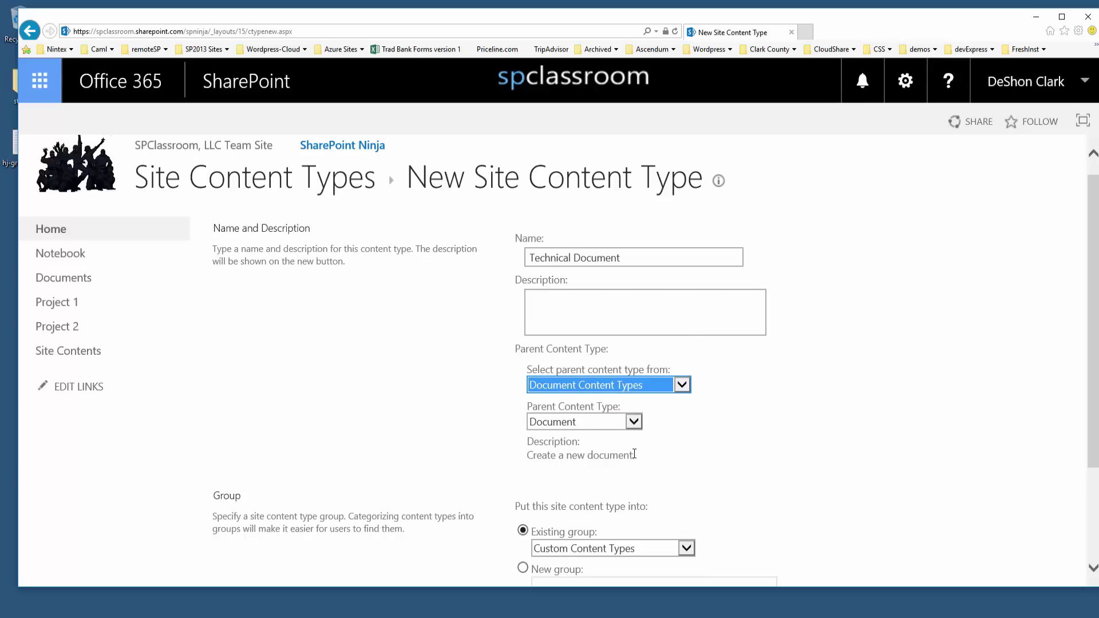
pyautogui.click(608, 443)
# - Put the content type into a new group named SharePoint Ninjas Group and create it
pyautogui.scroll(-3, 733, 462)
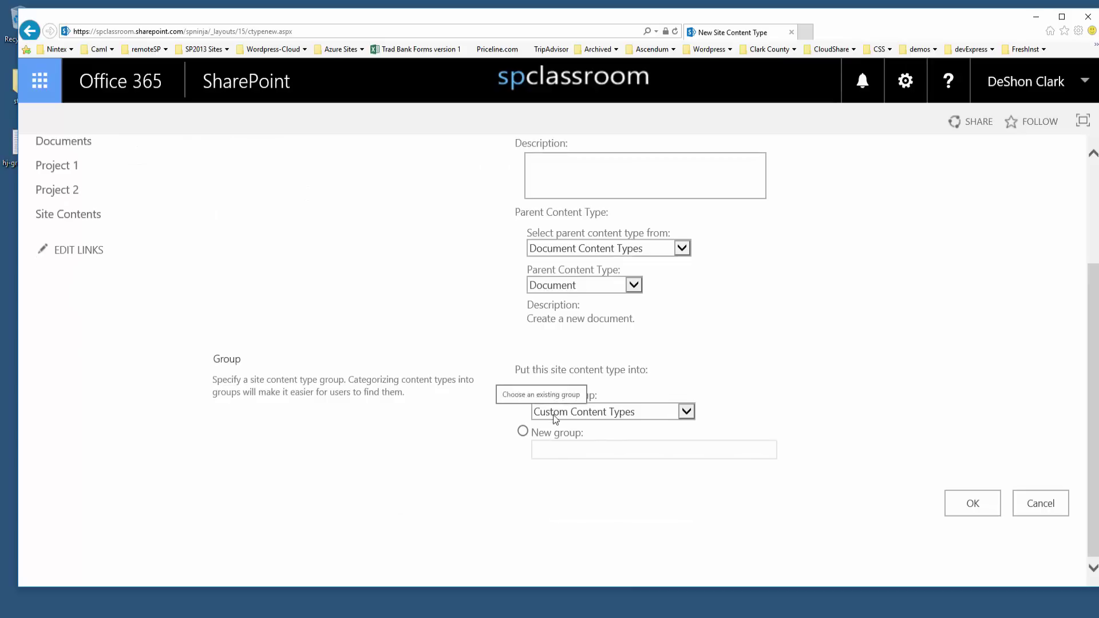
pyautogui.click(553, 414)
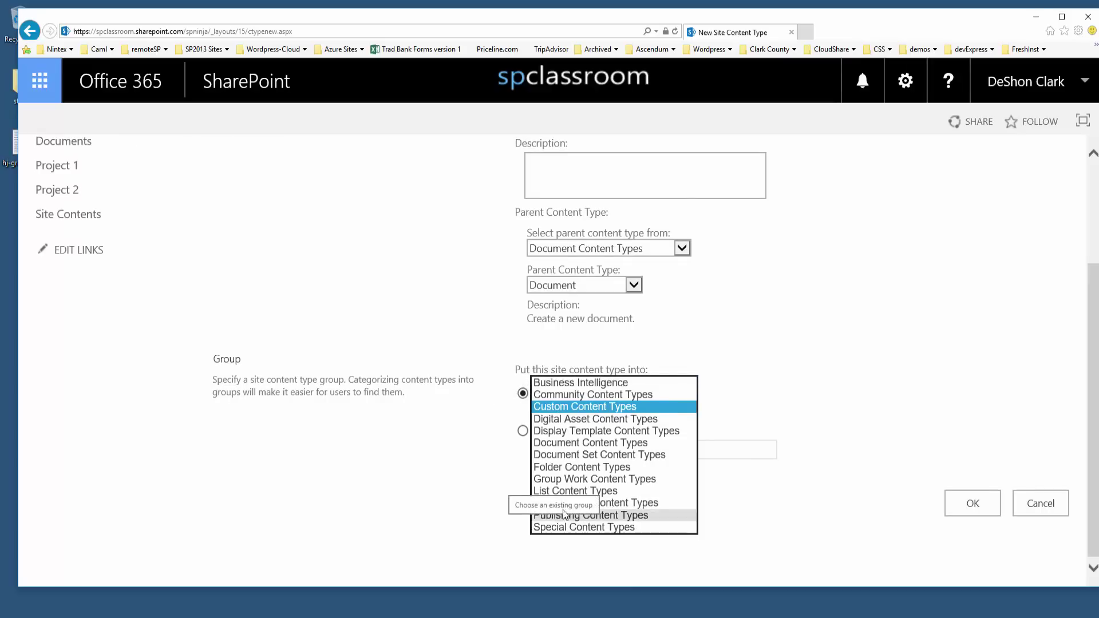
pyautogui.click(599, 404)
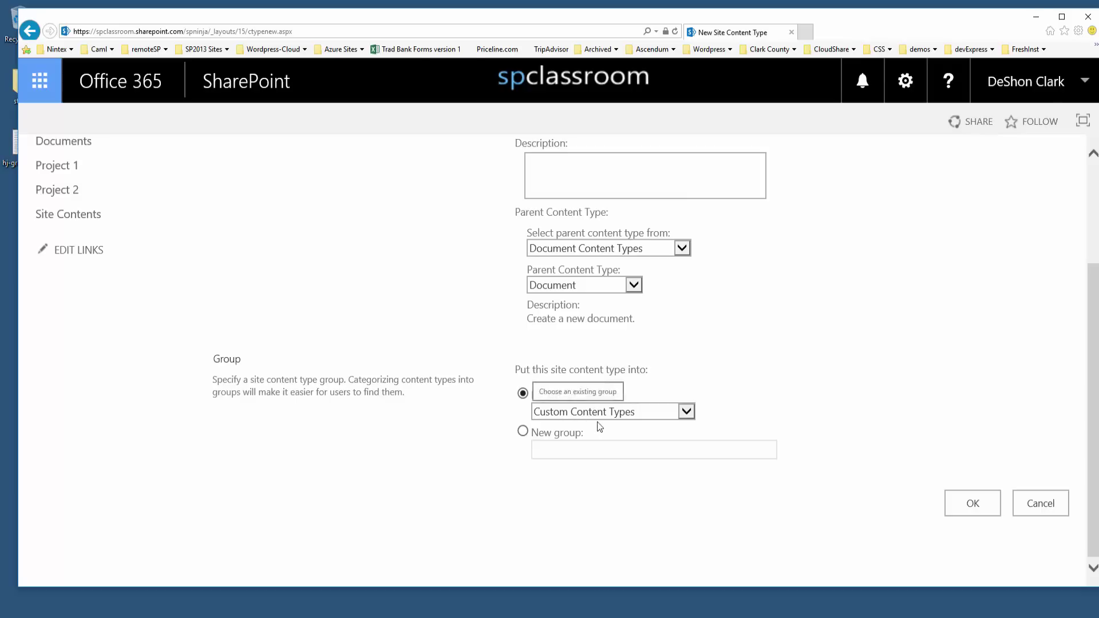
pyautogui.click(523, 431)
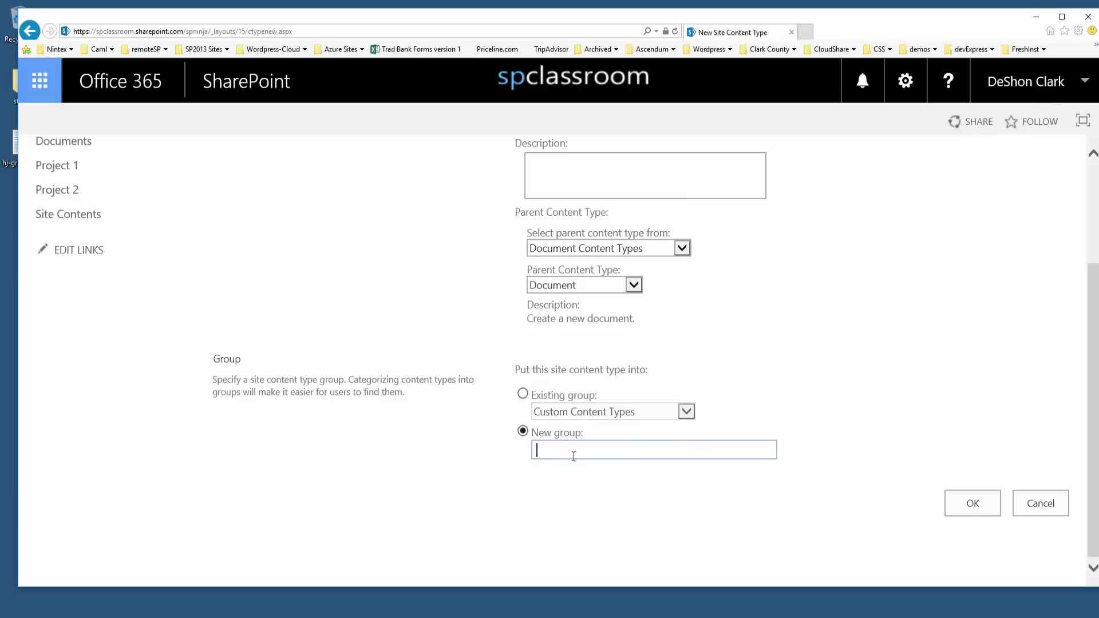
pyautogui.write('SharePoint Ninjas Group')
pyautogui.click(615, 474)
pyautogui.scroll(3, 873, 353)
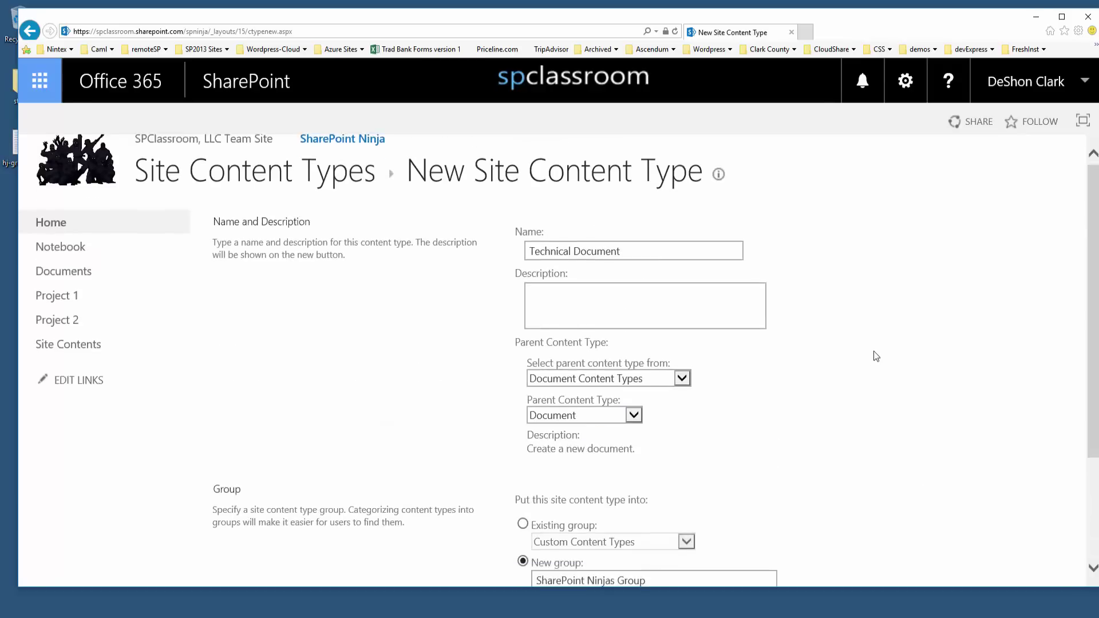
pyautogui.scroll(-3, 873, 351)
pyautogui.click(973, 521)
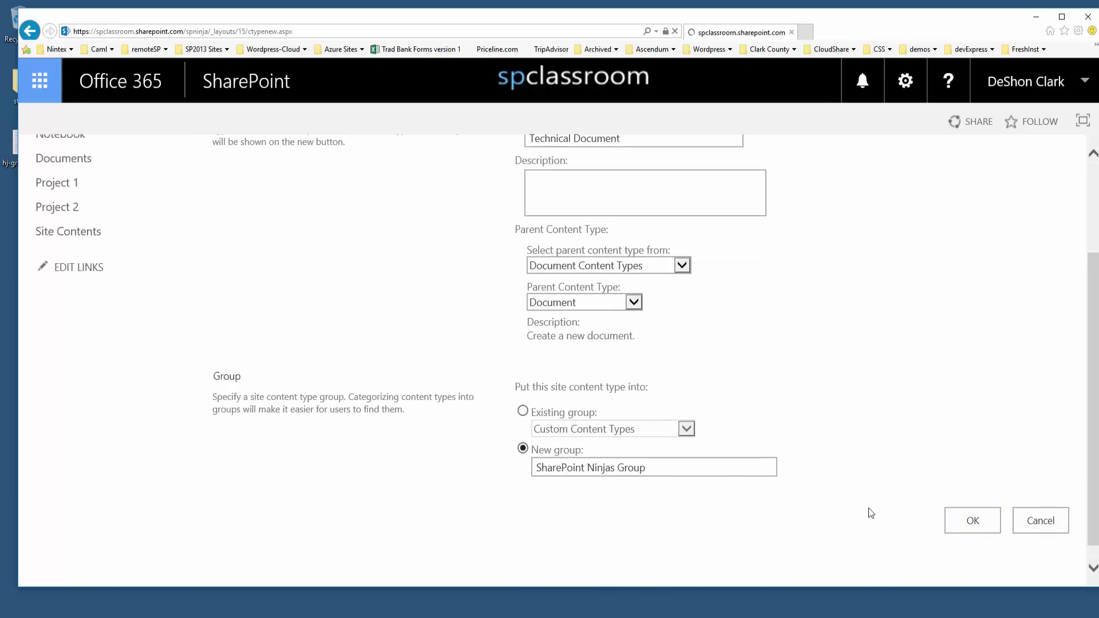
# - Examine the Technical Document columns and the Document content type they come from, and return to the Technical Document settings
pyautogui.scroll(-2, 822, 431)
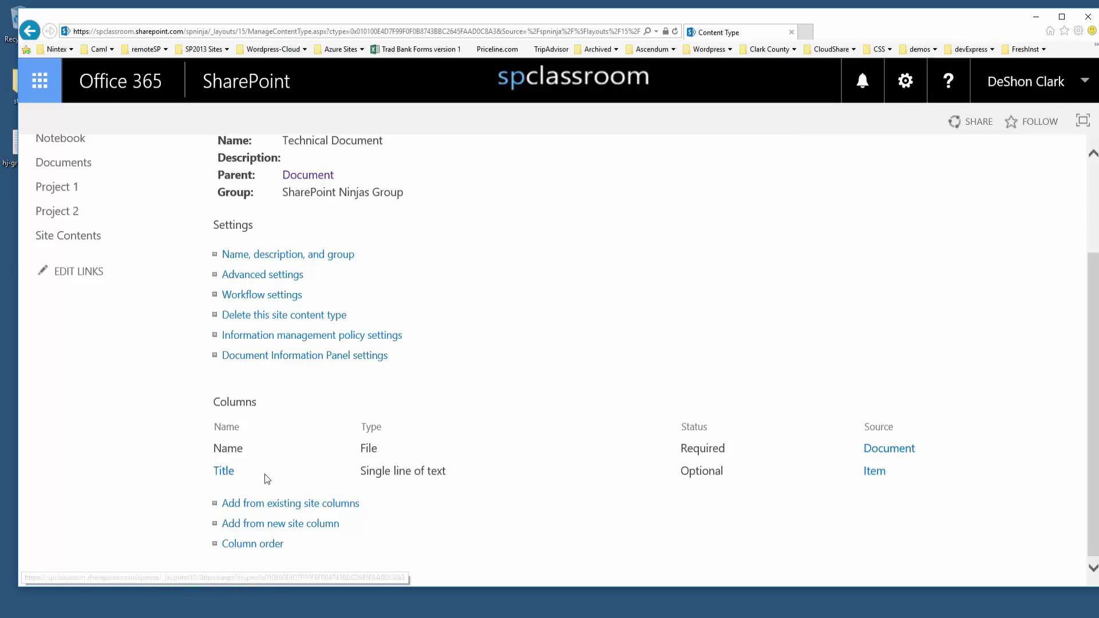
pyautogui.moveTo(245, 454); pyautogui.dragTo(206, 461)
pyautogui.click(269, 457)
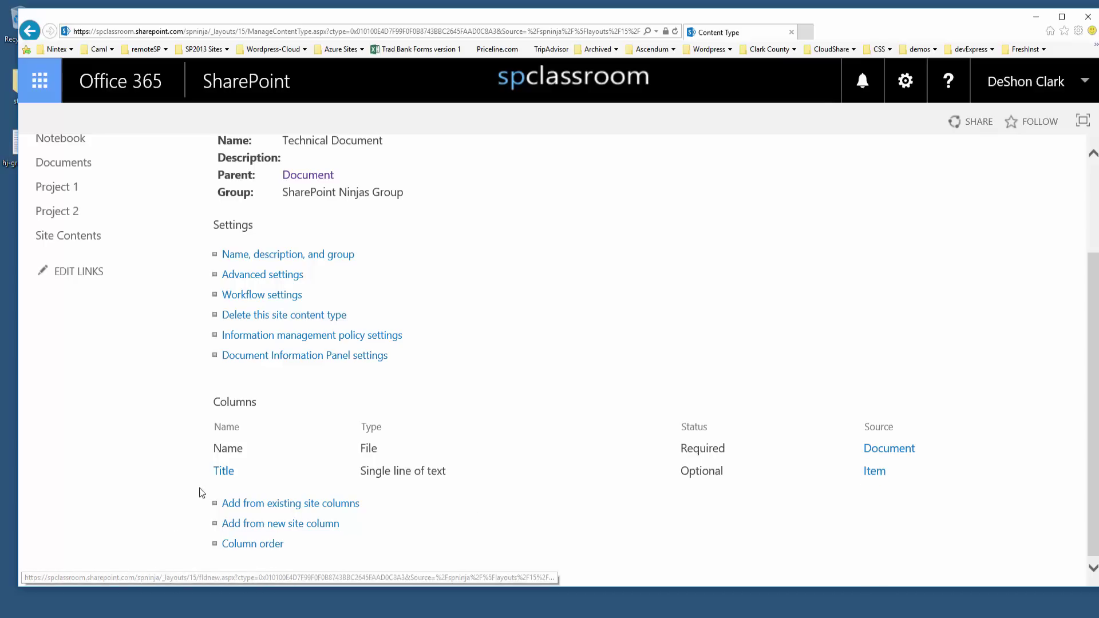
pyautogui.click(891, 450)
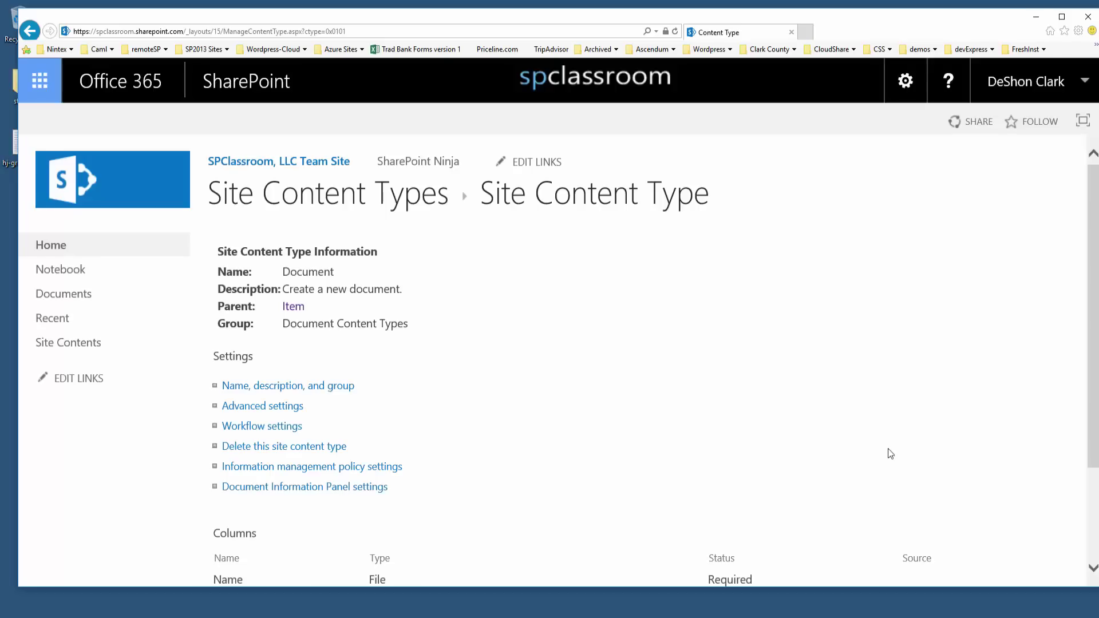
pyautogui.scroll(-2, 886, 452)
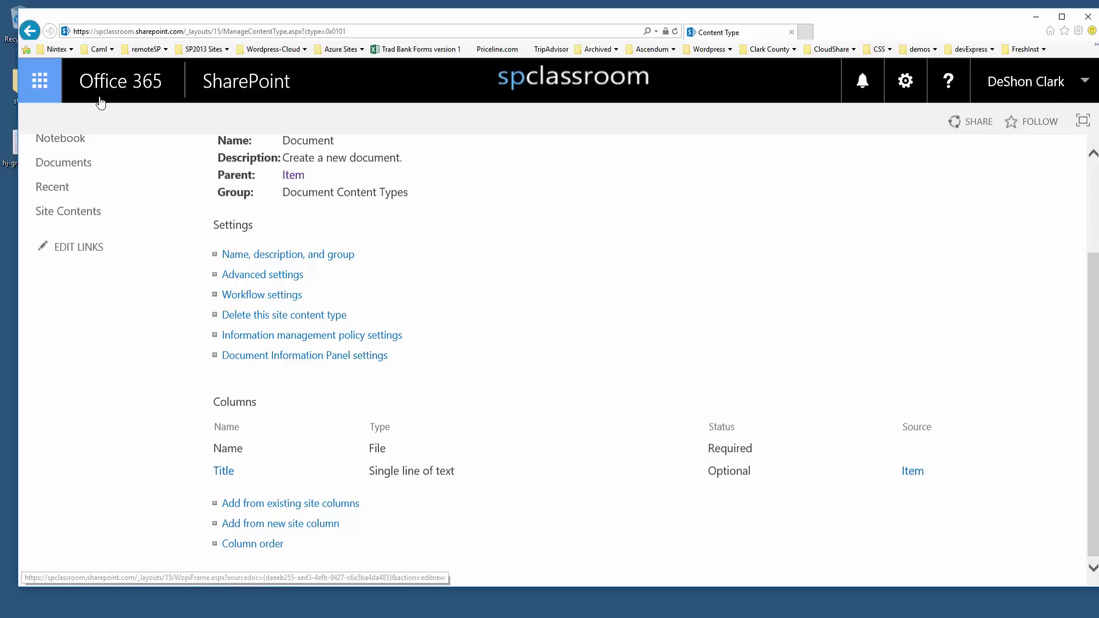
pyautogui.click(29, 31)
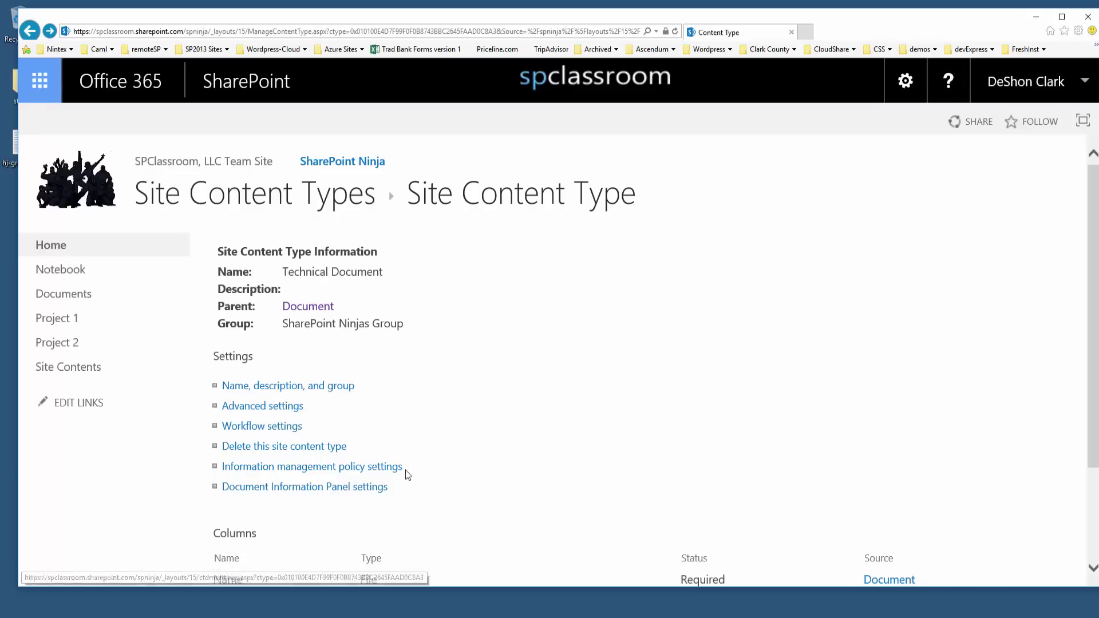
pyautogui.scroll(-3, 344, 480)
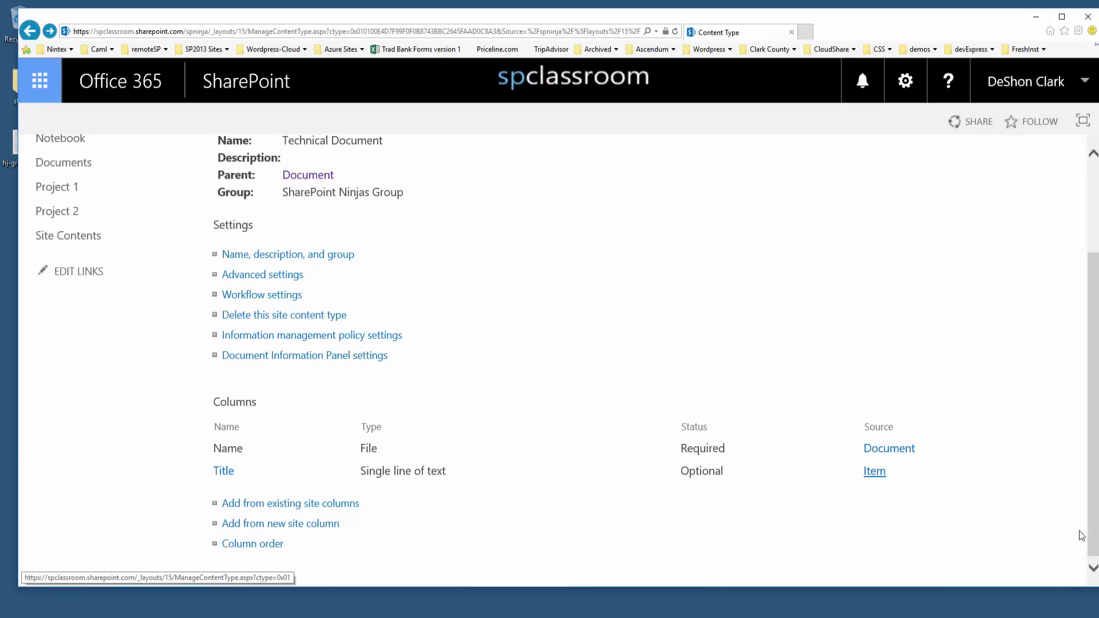
# - Switch to IA-manifest.txt in Notepad, widen its window and look through the planned content types, apps and platforms
pyautogui.hotkey('alt', 'Tab')
pyautogui.moveTo(589, 155); pyautogui.dragTo(626, 116)
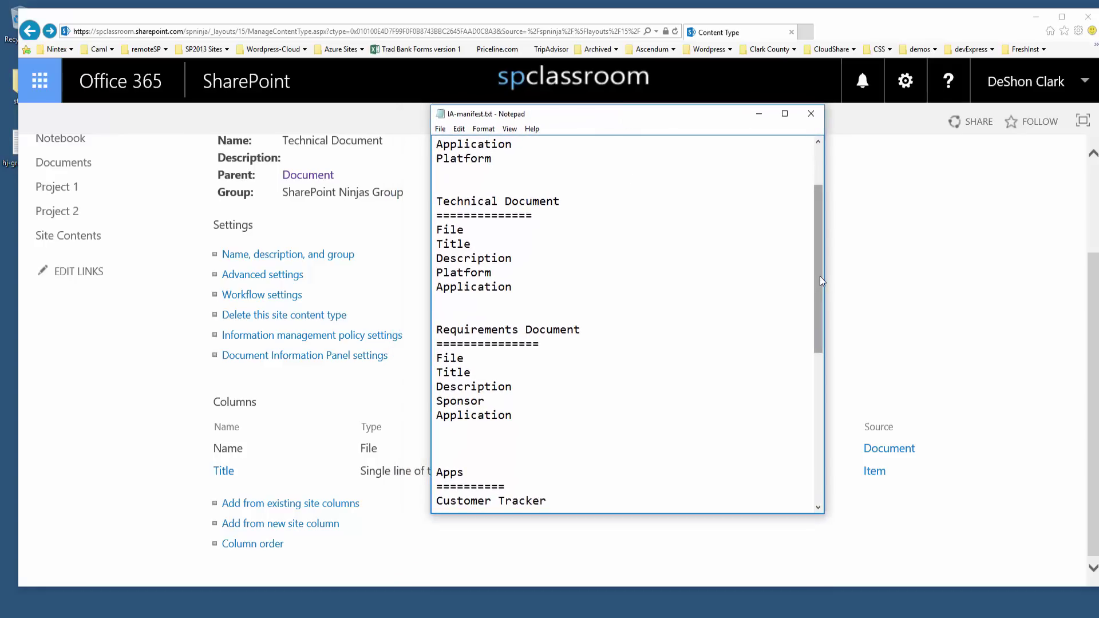
pyautogui.moveTo(819, 276); pyautogui.dragTo(826, 224)
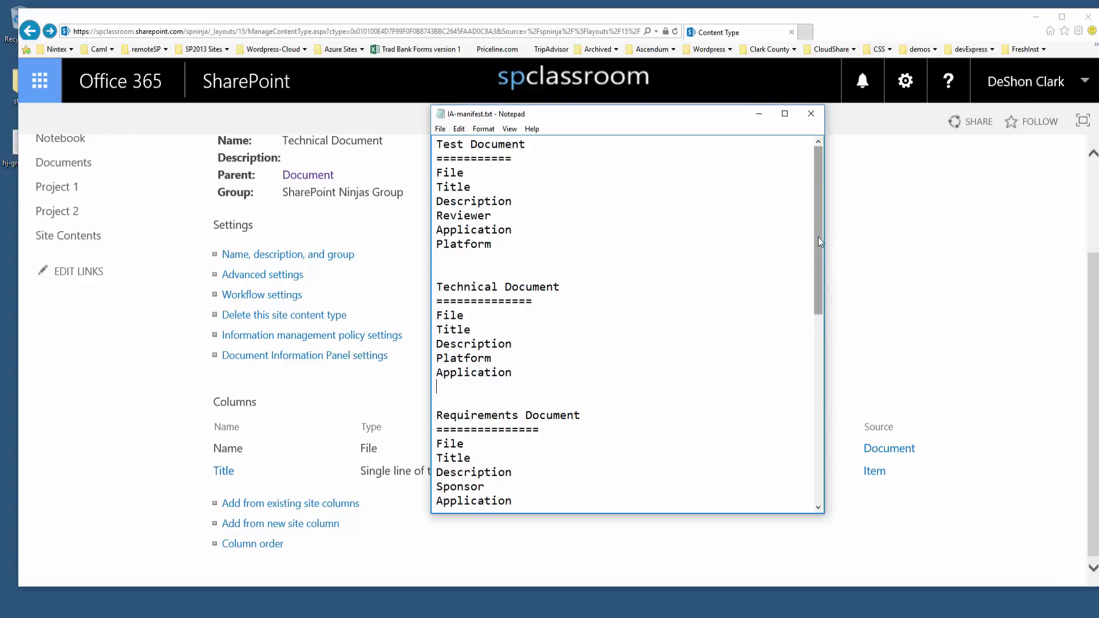
pyautogui.moveTo(824, 243); pyautogui.dragTo(903, 214)
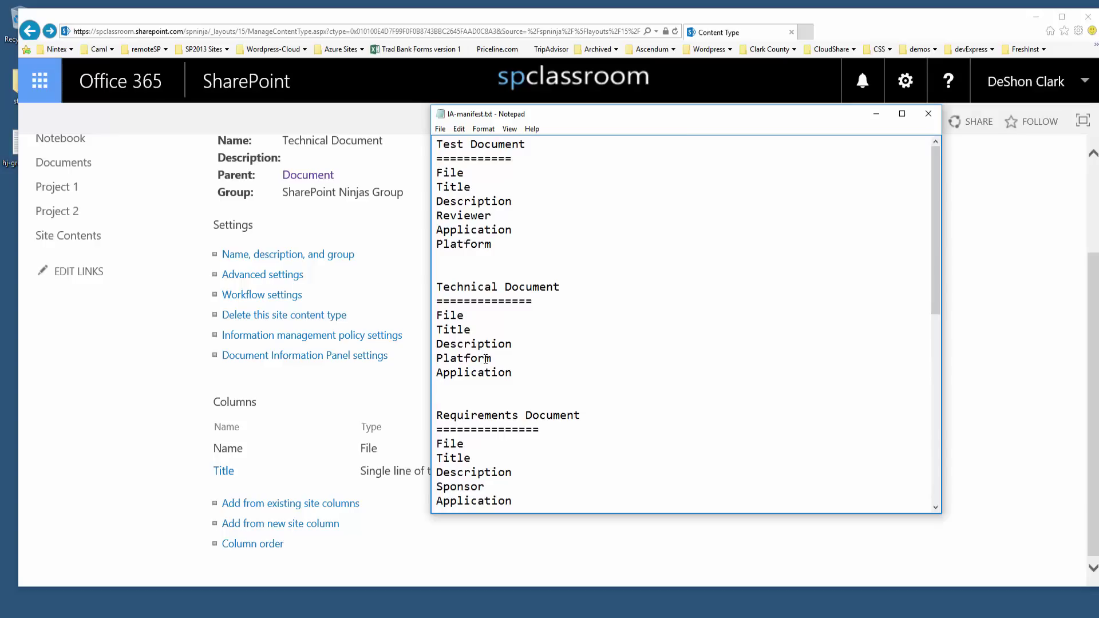
pyautogui.scroll(-1, 486, 358)
pyautogui.scroll(-8, 486, 355)
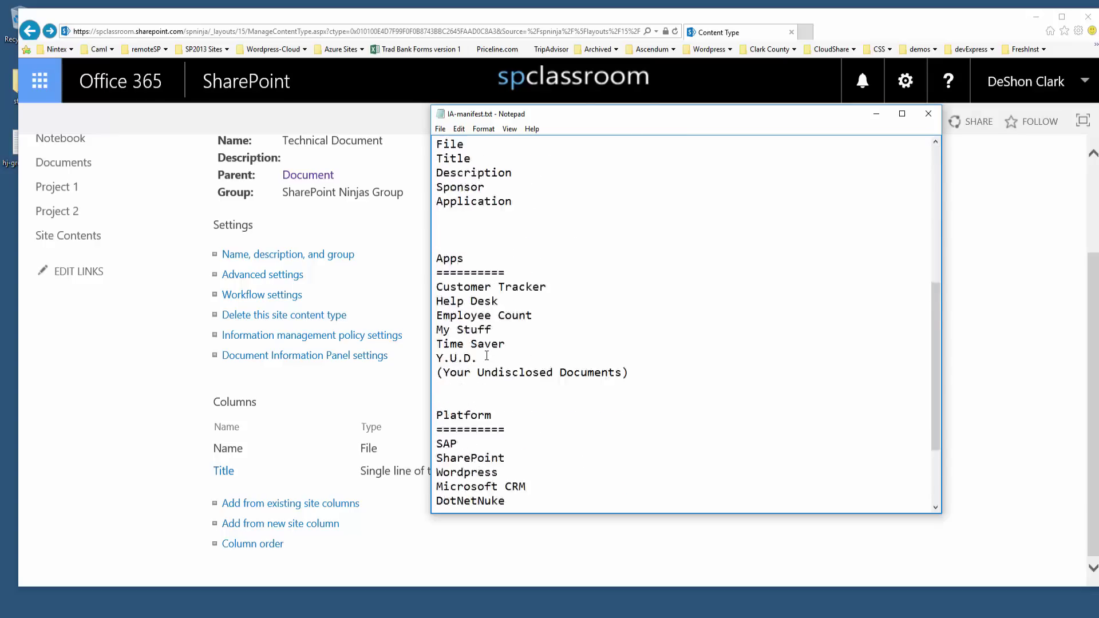
pyautogui.scroll(8, 485, 354)
pyautogui.scroll(2, 486, 355)
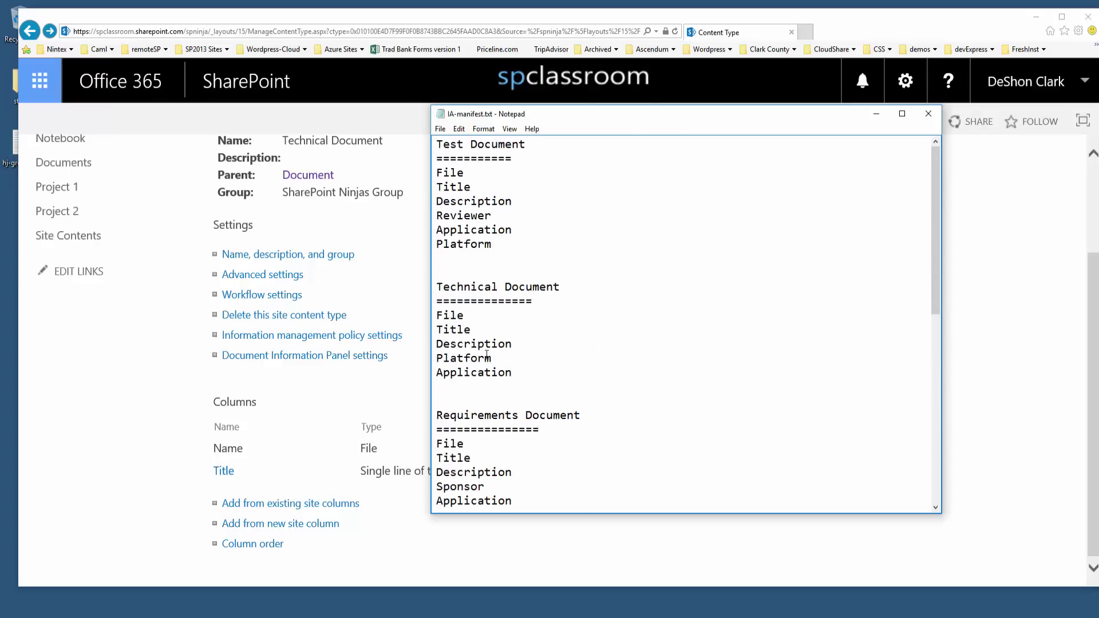
# - Highlight the Test Document heading and its list of fields from File to Platform in the manifest
pyautogui.moveTo(437, 144); pyautogui.dragTo(525, 145)
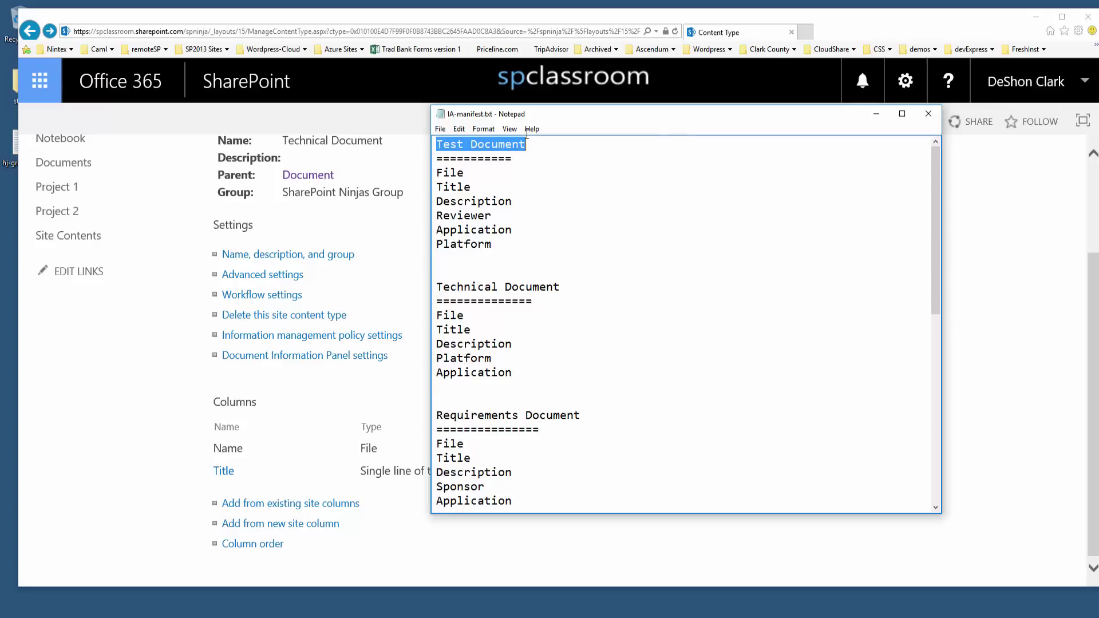
pyautogui.click(437, 175)
pyautogui.moveTo(437, 175); pyautogui.dragTo(509, 245)
pyautogui.press('Right')
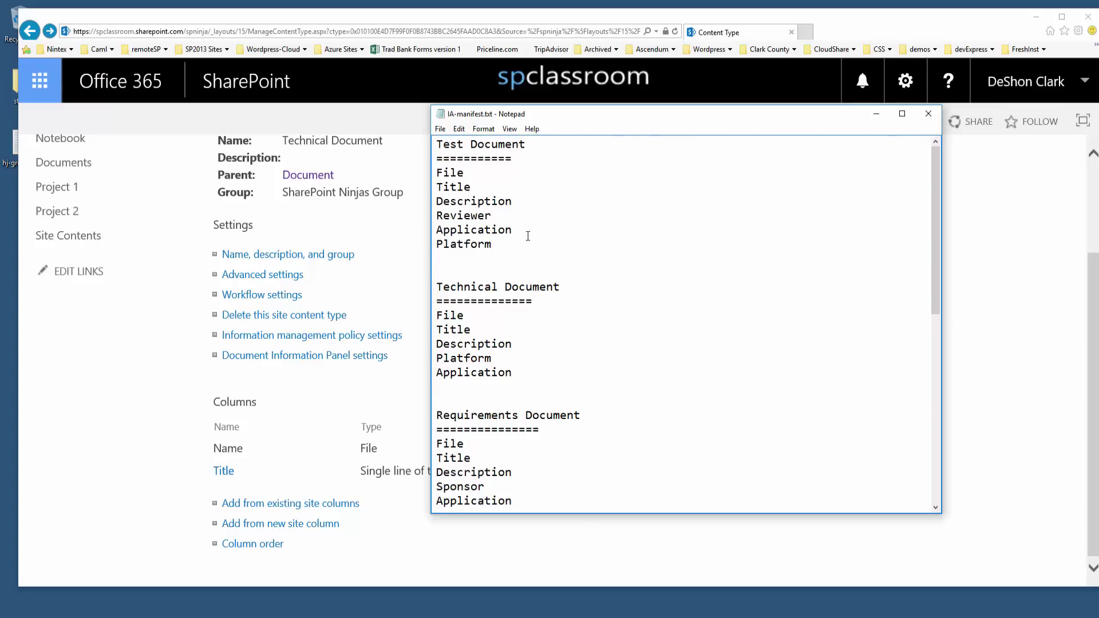
# - Highlight the Technical Document heading and its Description field in the manifest
pyautogui.scroll(-2, 524, 236)
pyautogui.click(436, 201)
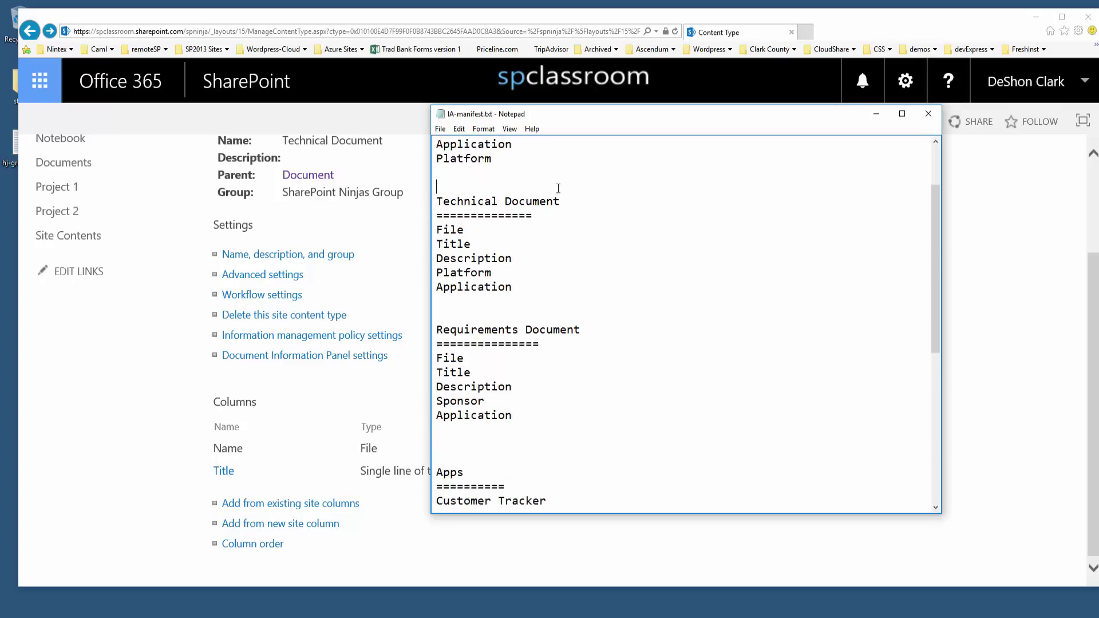
pyautogui.keyDown('shift'); pyautogui.click(567, 201); pyautogui.keyUp('shift')
pyautogui.press('Right')
pyautogui.click(456, 258)
pyautogui.press('Right')
pyautogui.press('Right')
pyautogui.press('Right')
pyautogui.press('Right')
pyautogui.press('Right')
pyautogui.press('Right')
pyautogui.press('Right')
pyautogui.press('Right')
pyautogui.hotkey('shift', 'Home')
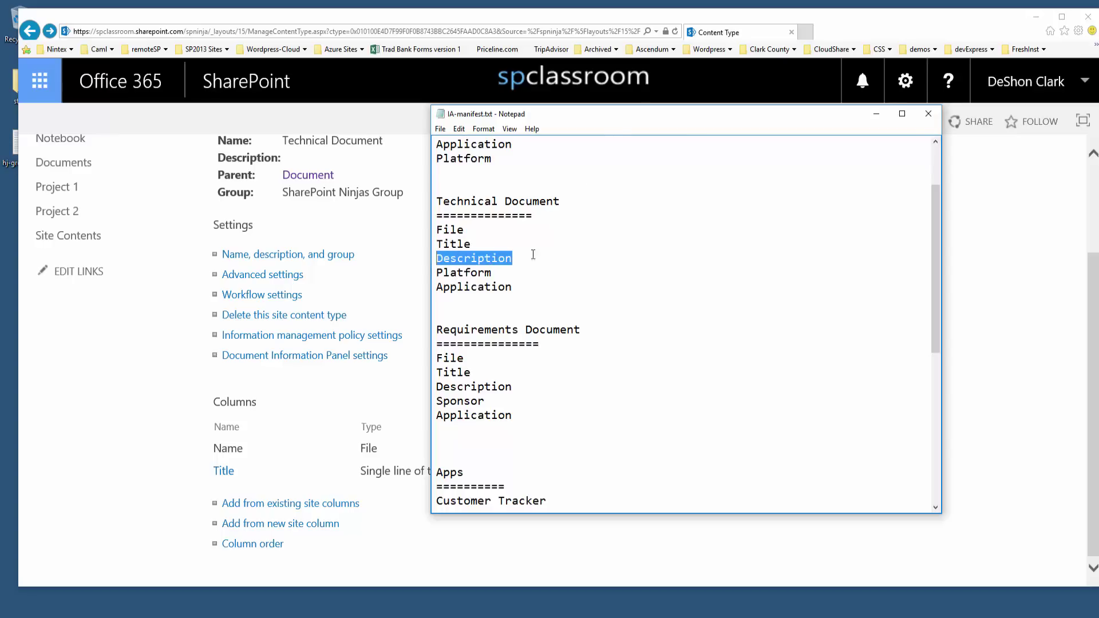
# - Move Notepad aside and open the page for adding existing site columns to the Technical Document content type
pyautogui.moveTo(608, 119); pyautogui.dragTo(1098, 252)
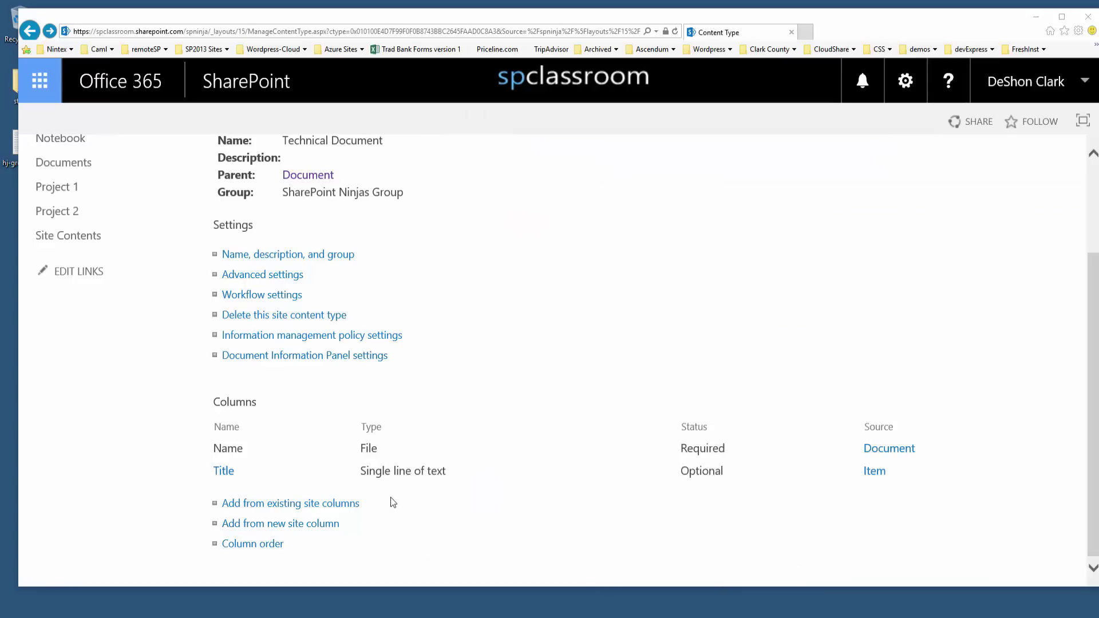
pyautogui.click(302, 552)
pyautogui.click(293, 506)
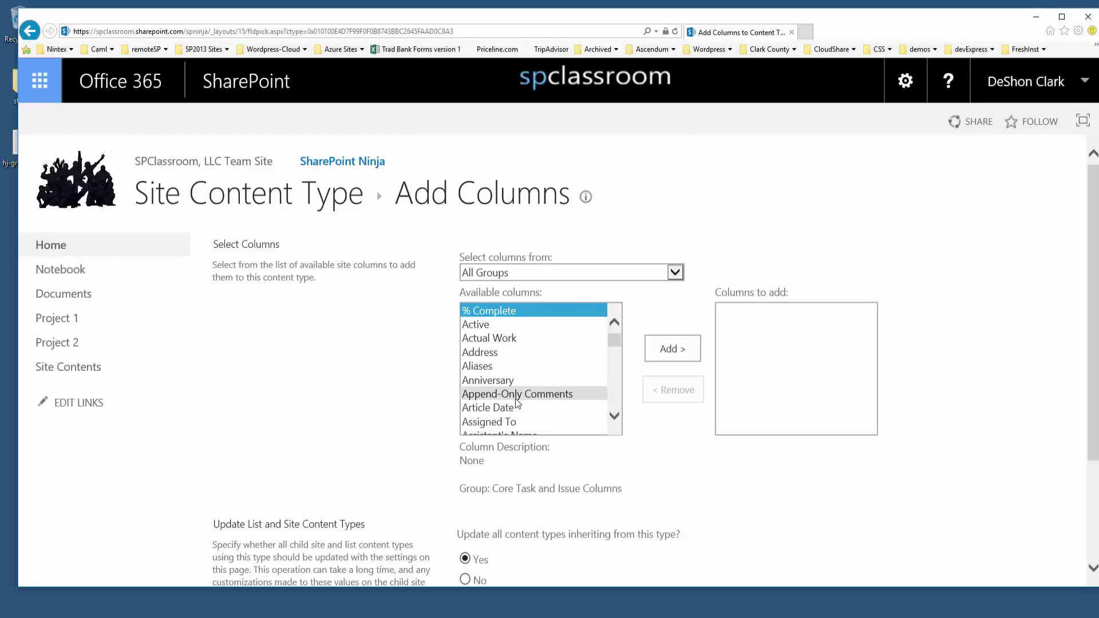
# - Find the Description entries among the available site columns and compare which column group each one belongs to
pyautogui.click(511, 380)
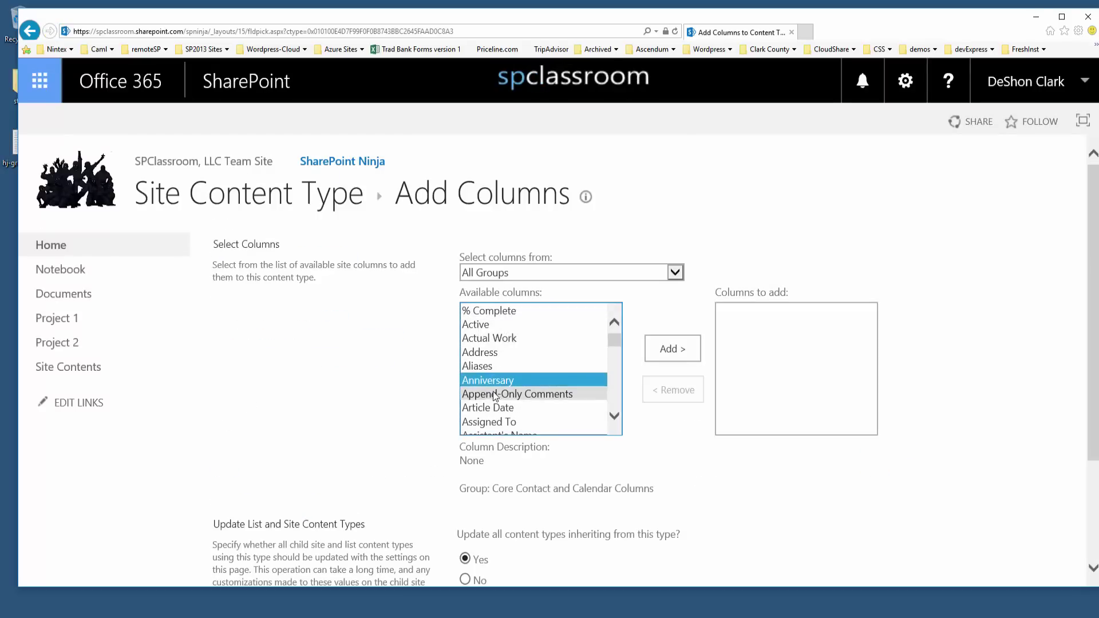
pyautogui.write('de')
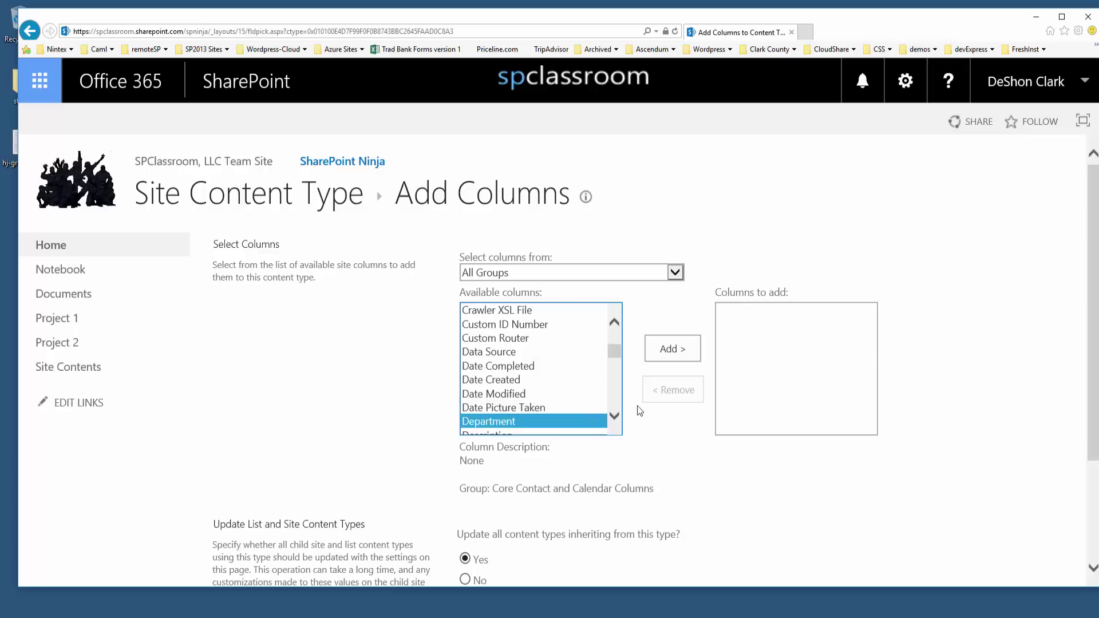
pyautogui.scroll(-3, 614, 415)
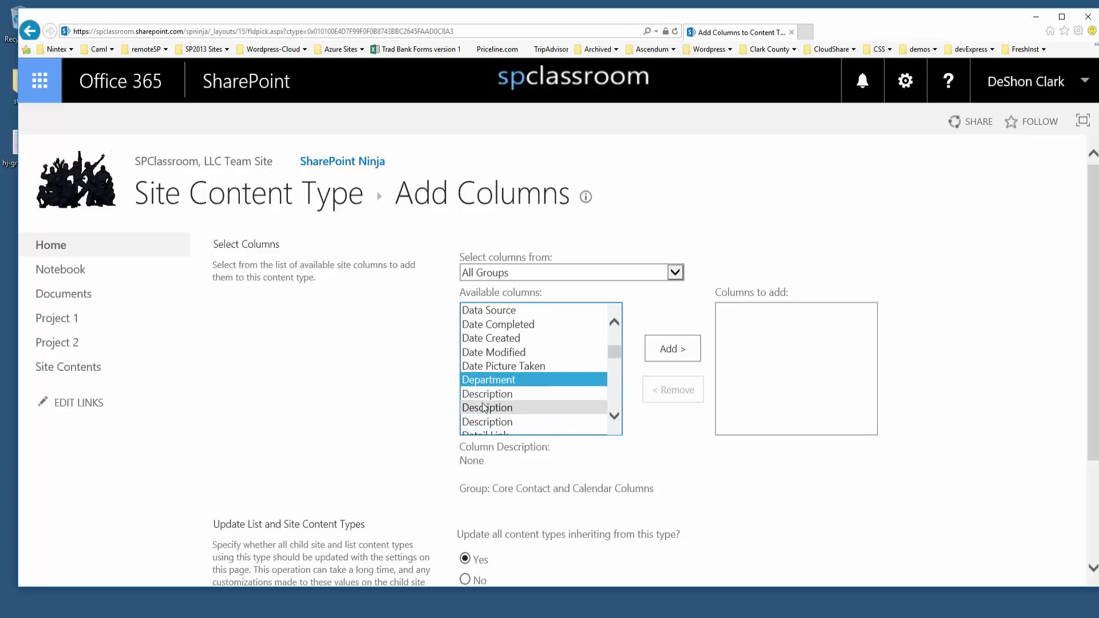
pyautogui.click(493, 395)
pyautogui.scroll(-2, 517, 416)
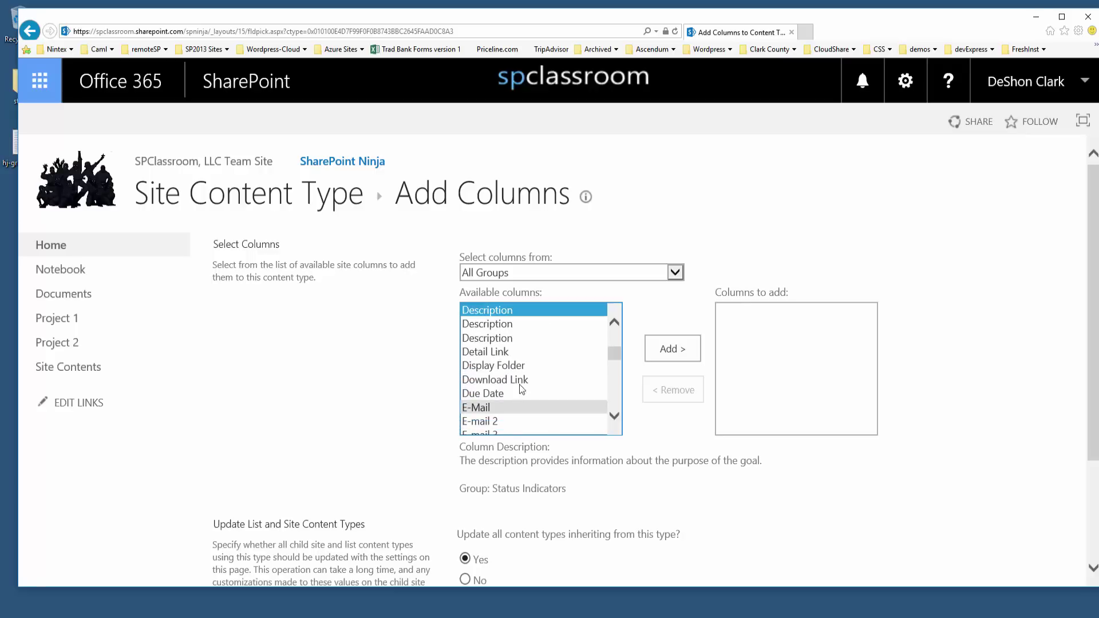
pyautogui.scroll(1, 519, 384)
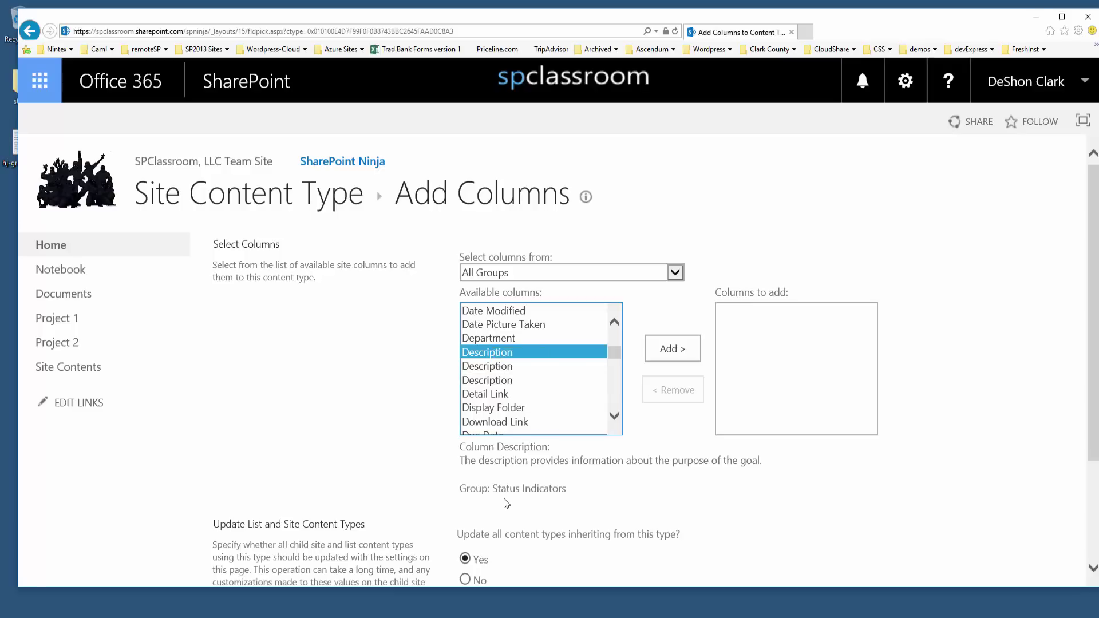
pyautogui.moveTo(492, 489); pyautogui.dragTo(567, 488)
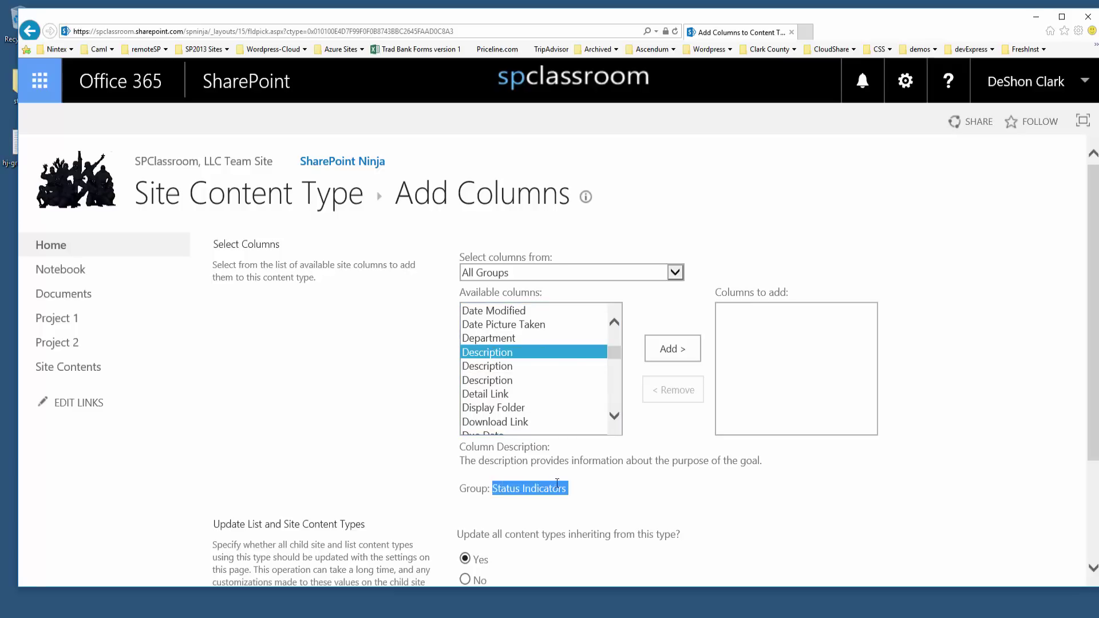
pyautogui.click(510, 366)
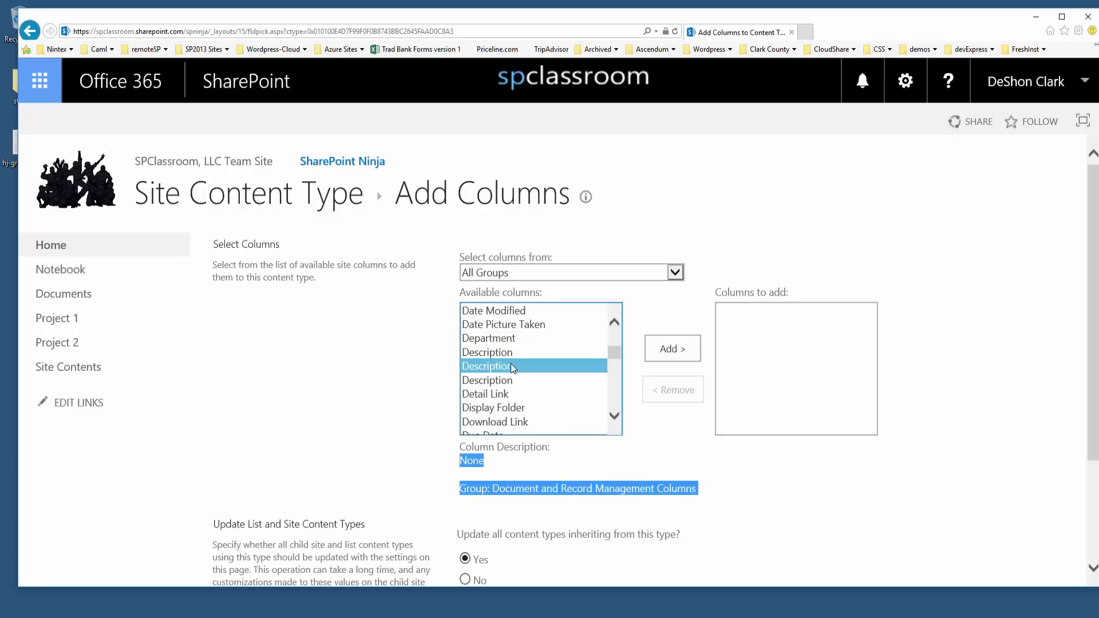
pyautogui.click(506, 383)
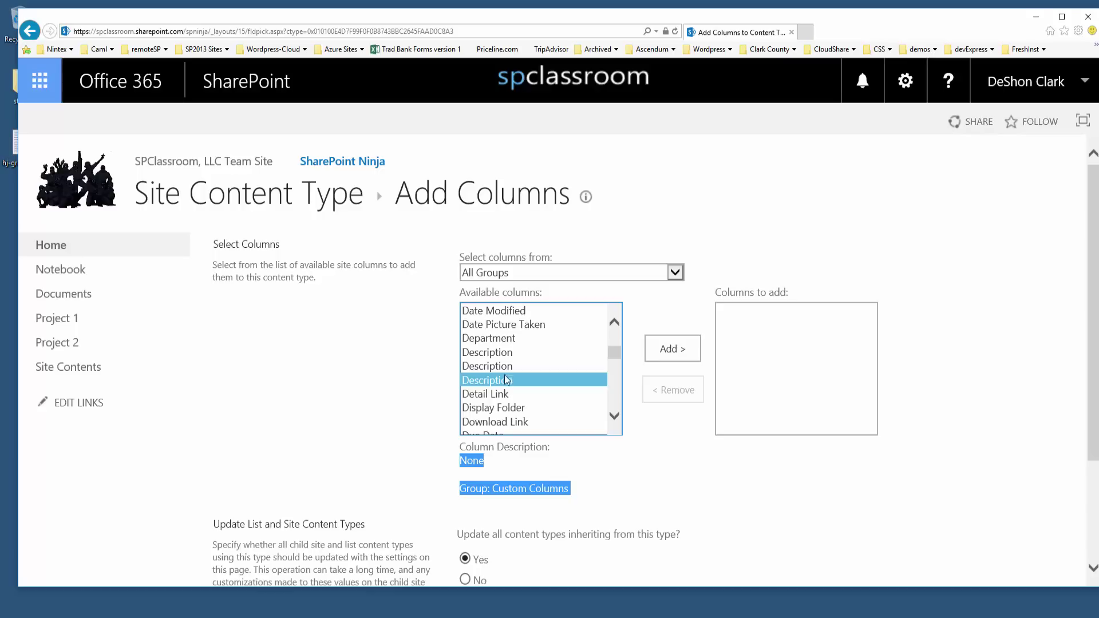
# - Add the Description column from Document and Record Management Columns to the content type and save the selection
pyautogui.click(510, 367)
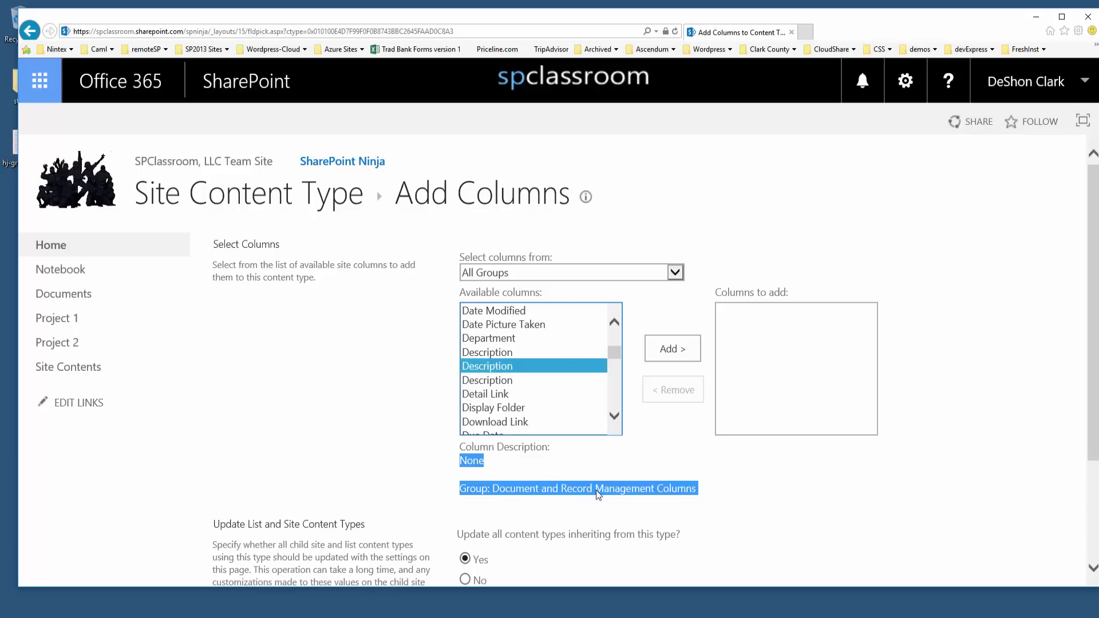
pyautogui.doubleClick(497, 366)
pyautogui.click(498, 491)
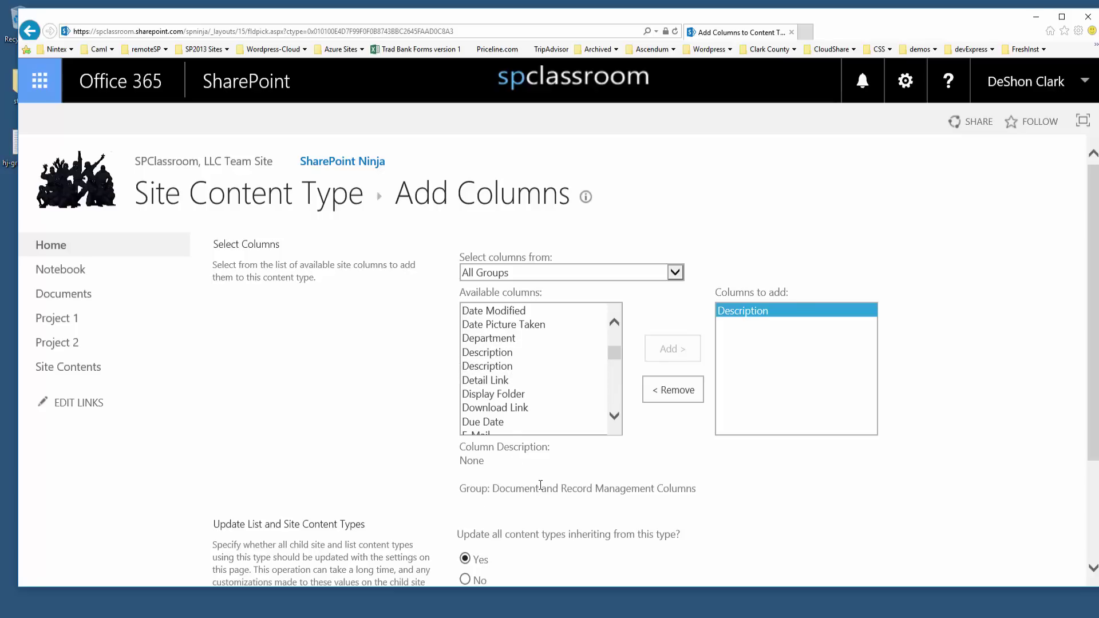
pyautogui.scroll(-3, 709, 512)
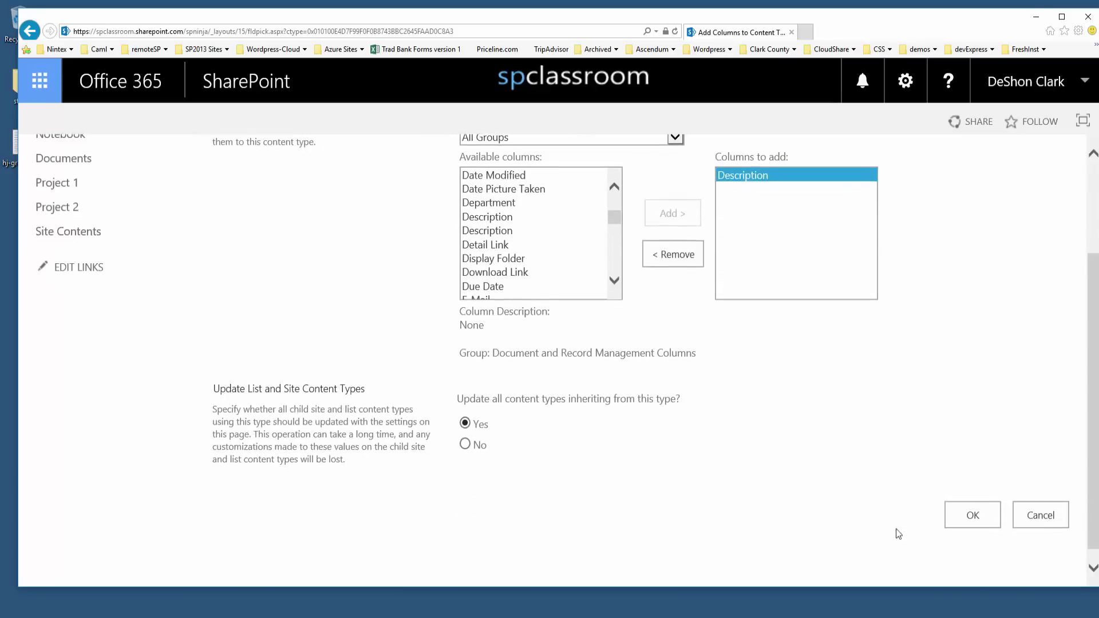
pyautogui.click(952, 521)
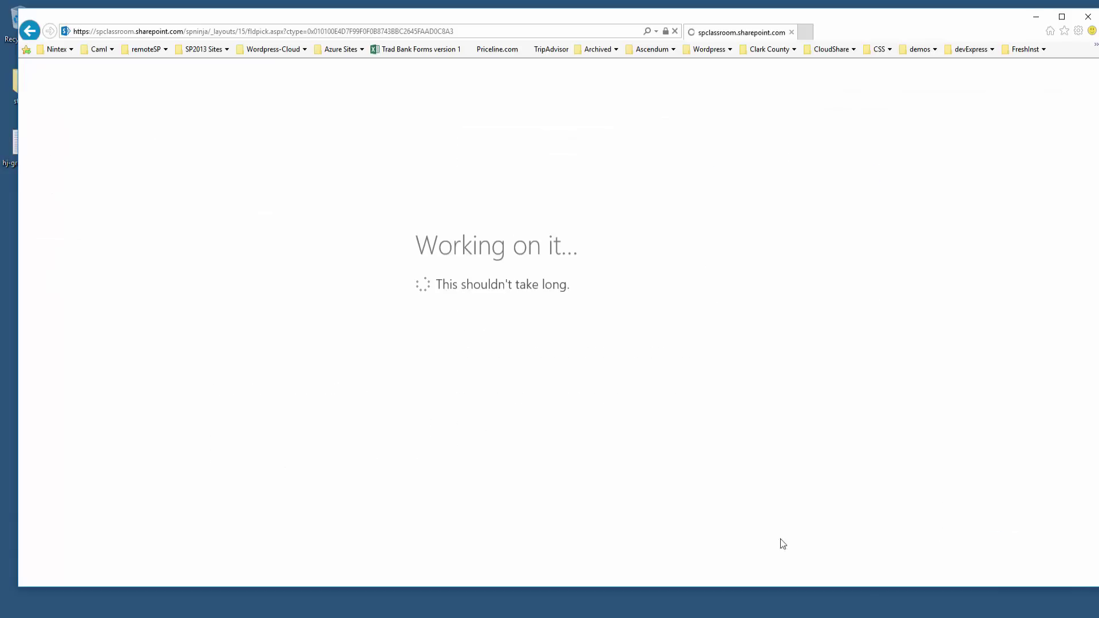
# - Bring up IA-manifest.txt in Notepad, highlight the Platform field under Technical Document, and move the window aside again
pyautogui.scroll(-3, 386, 386)
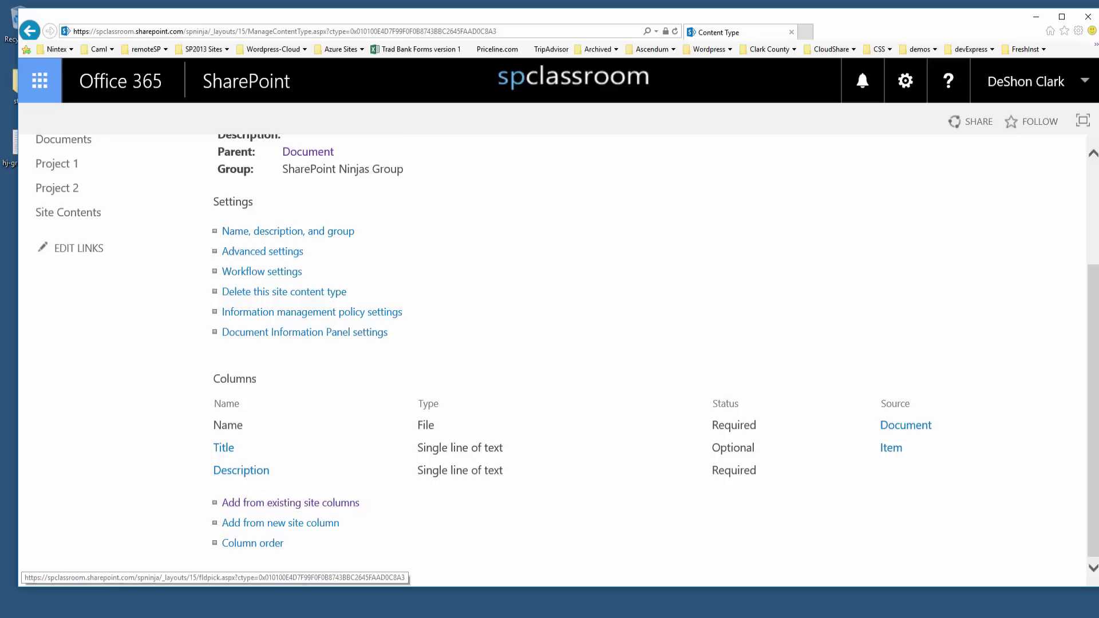
pyautogui.moveTo(1098, 206); pyautogui.dragTo(701, 157)
pyautogui.click(552, 313)
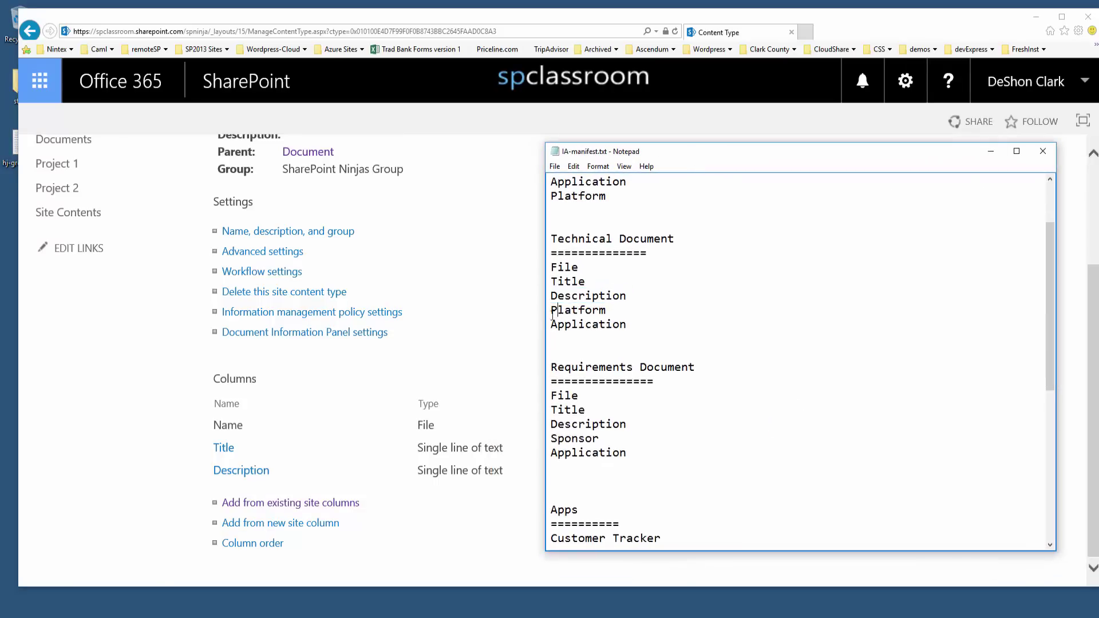
pyautogui.moveTo(552, 313); pyautogui.dragTo(611, 314)
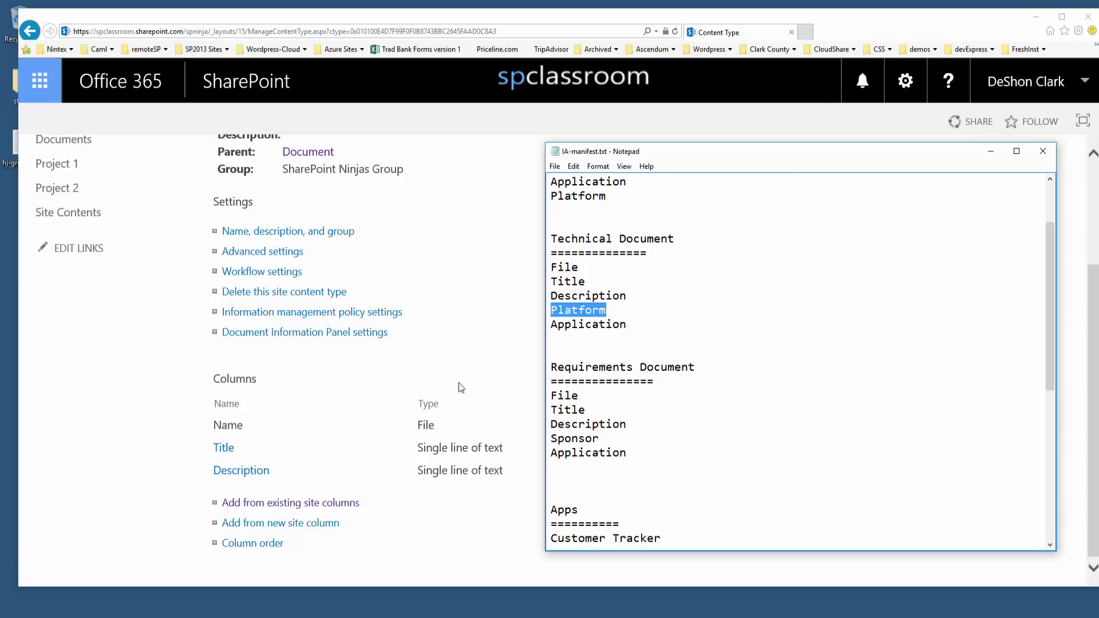
pyautogui.moveTo(782, 157); pyautogui.dragTo(1098, 315)
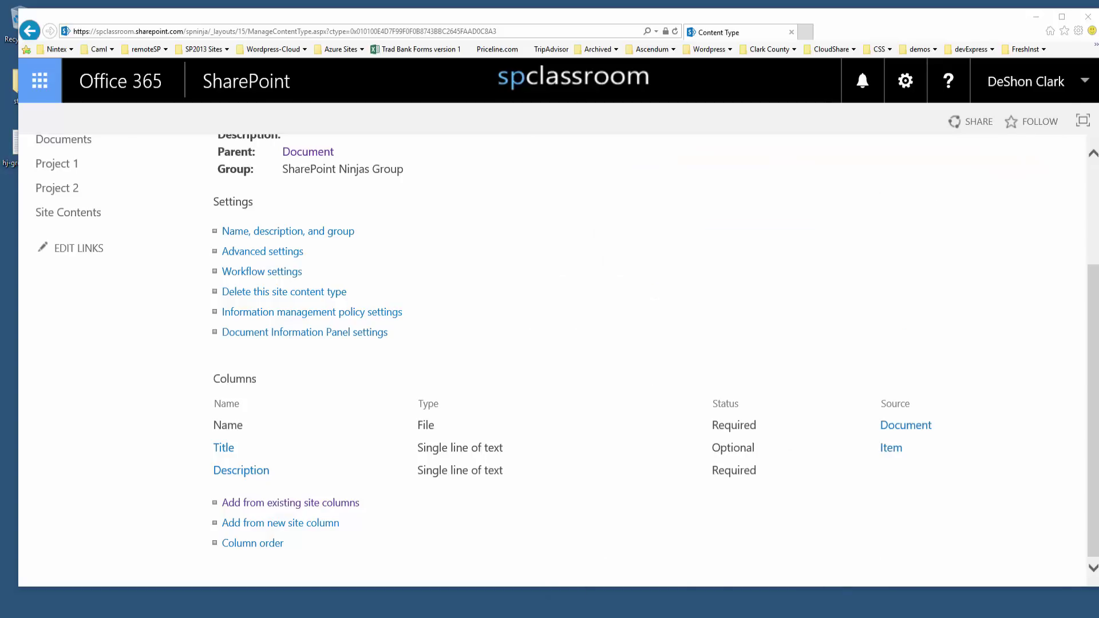
# - Start a new site column for the content type, naming it Application and making it a Choice column
pyautogui.click(309, 524)
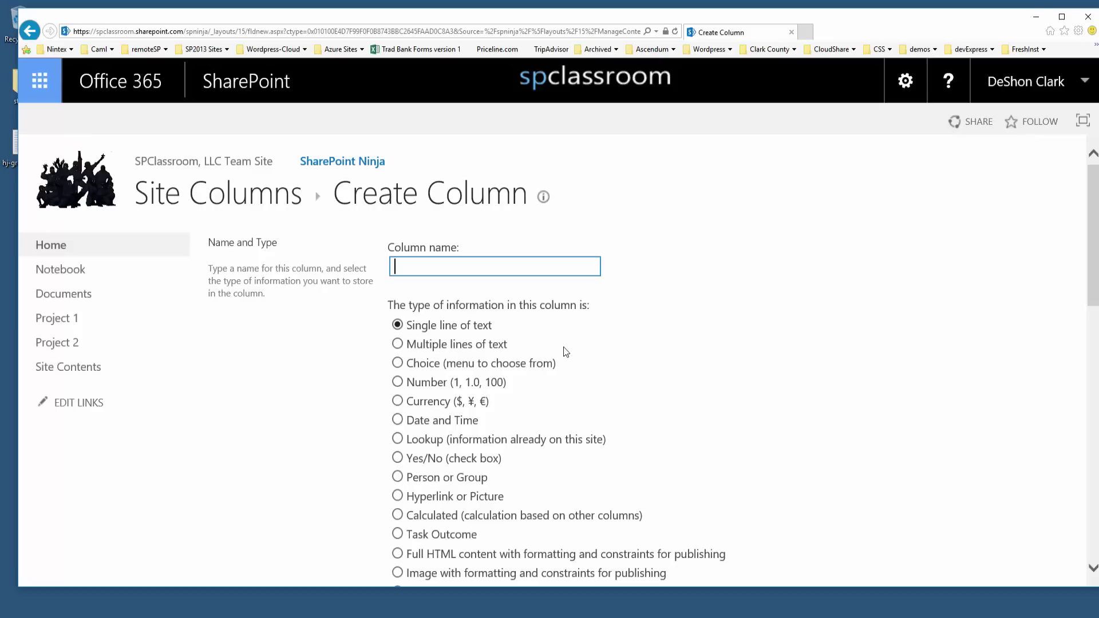
pyautogui.write('Application')
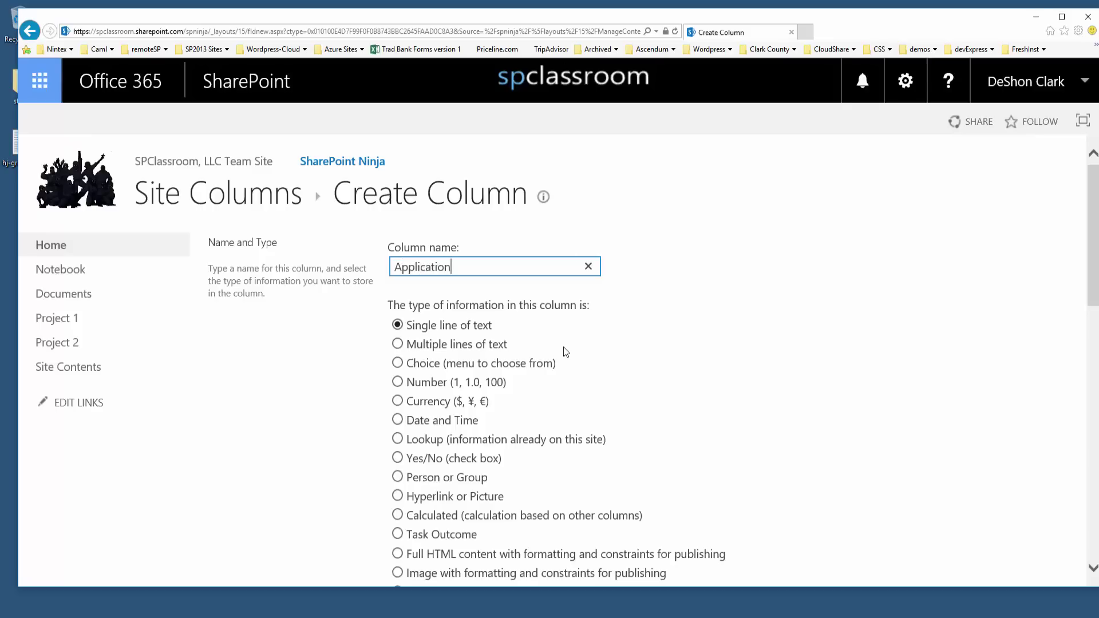
pyautogui.click(397, 363)
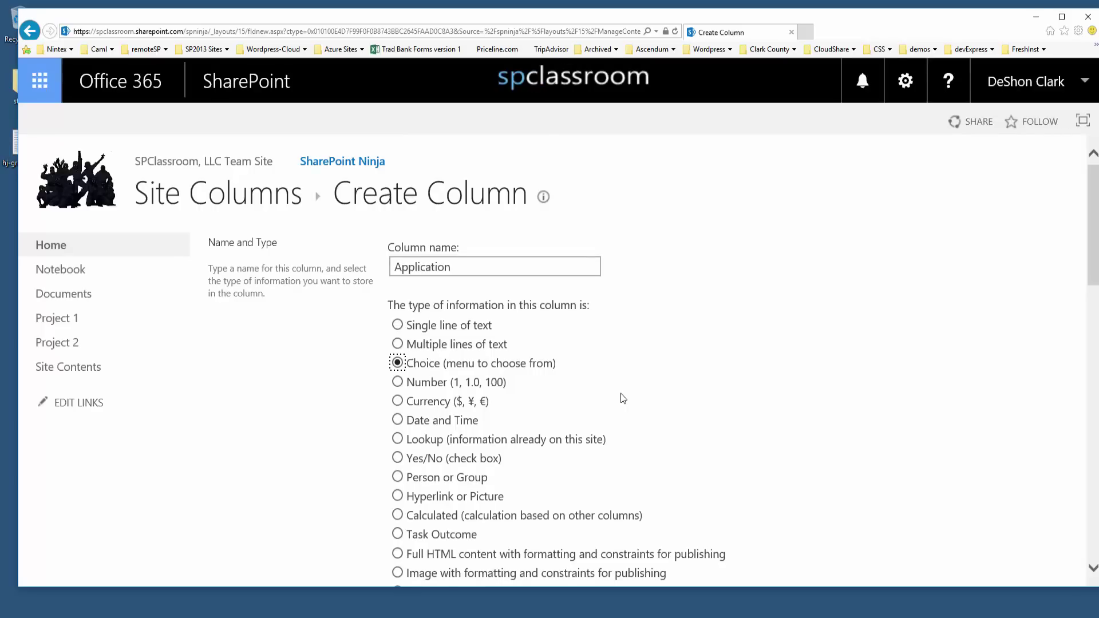
# - Assign the Application column to a new column group named SharePoint Ninja Group
pyautogui.scroll(-1, 695, 379)
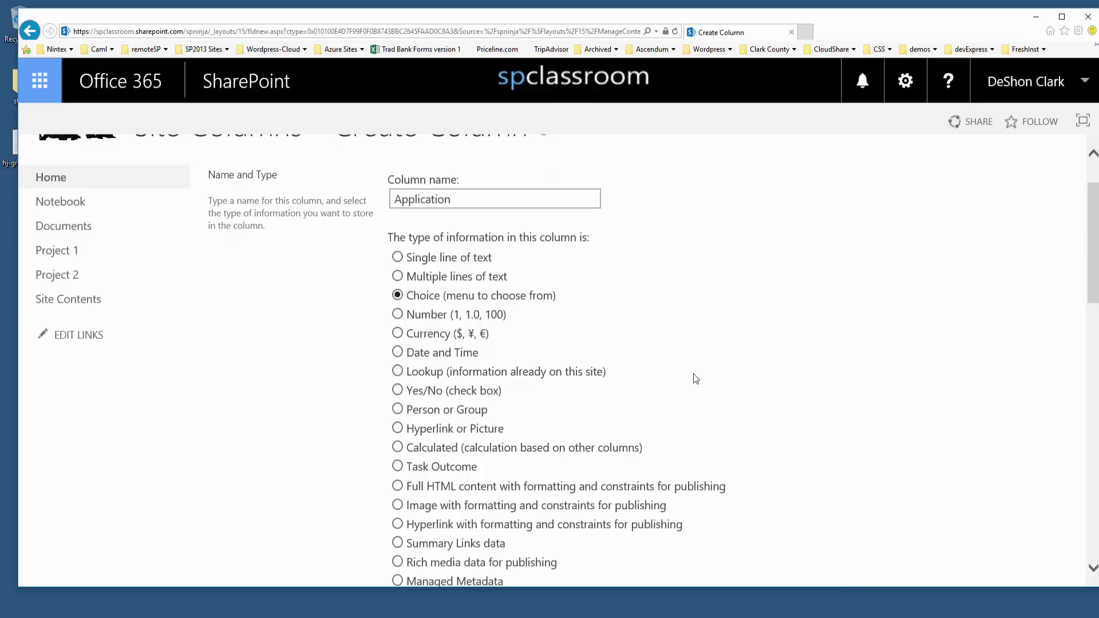
pyautogui.scroll(-4, 695, 379)
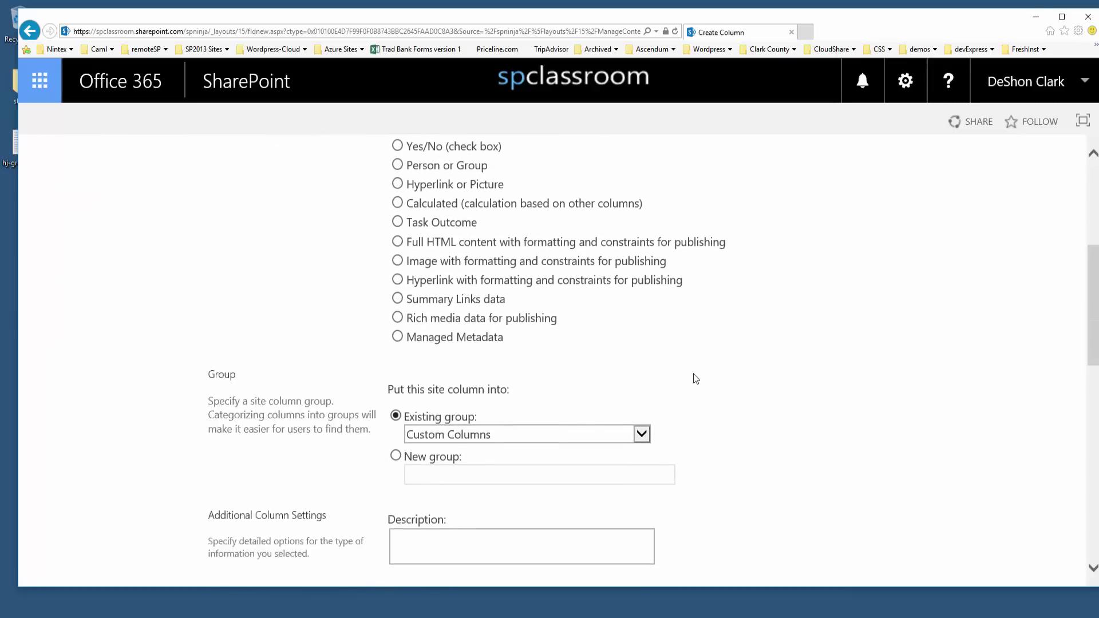
pyautogui.scroll(-2, 696, 378)
pyautogui.click(526, 345)
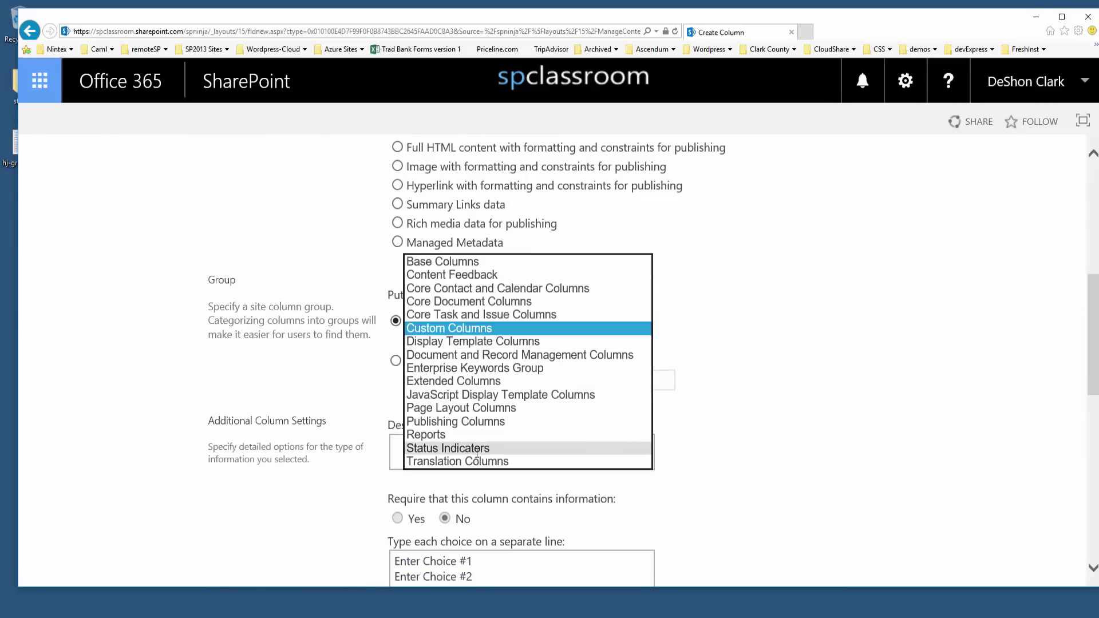
pyautogui.click(368, 491)
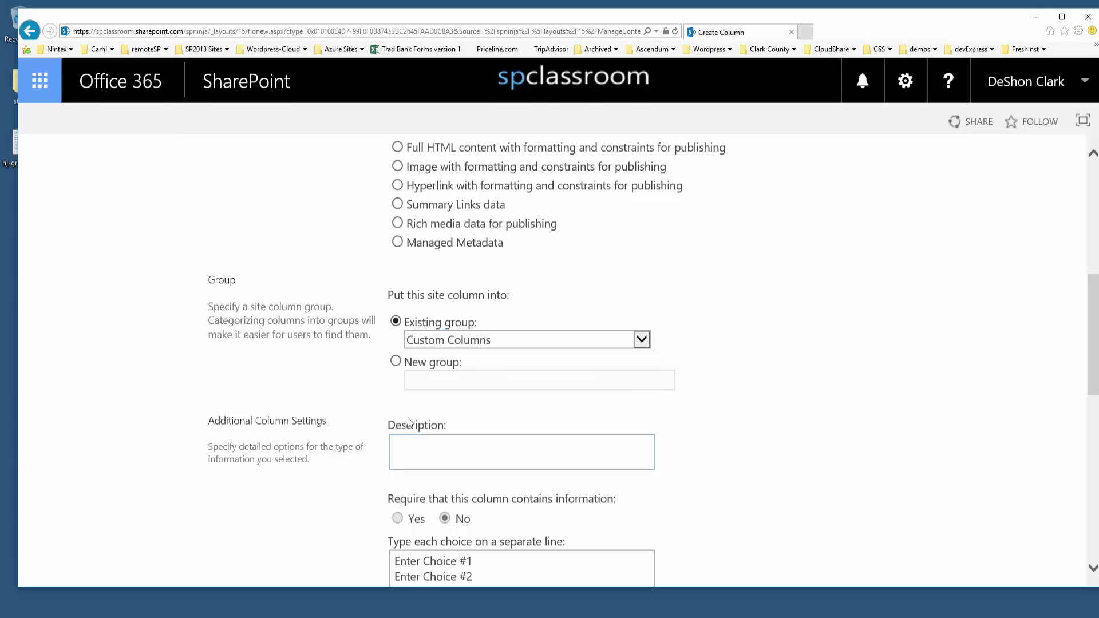
pyautogui.click(396, 362)
pyautogui.click(460, 379)
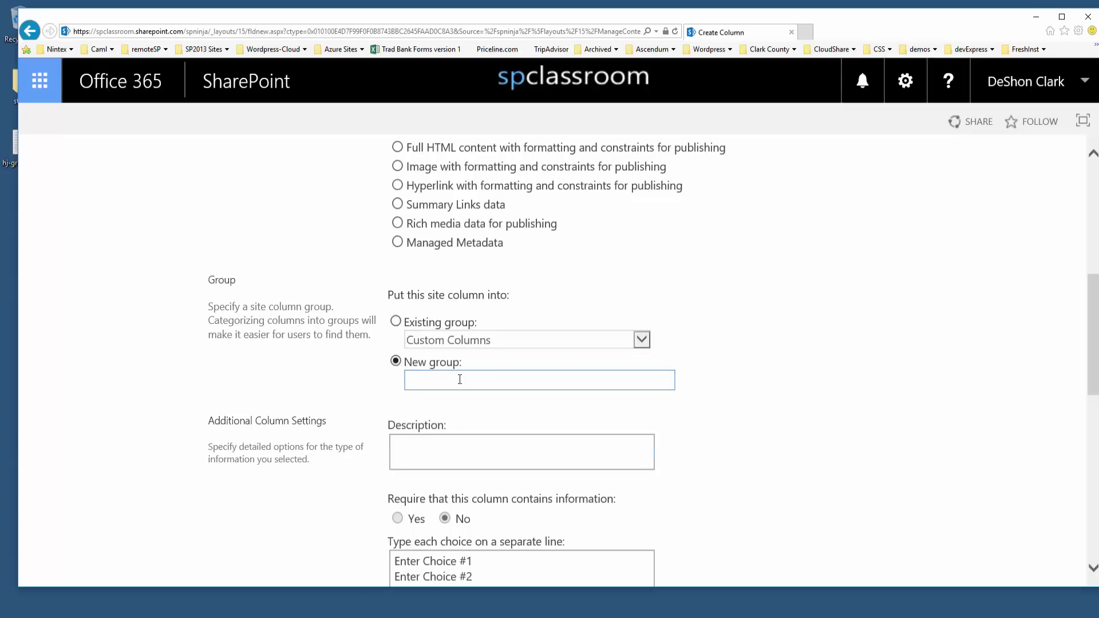
pyautogui.write('SharePoint Ninja')
pyautogui.write('Group')
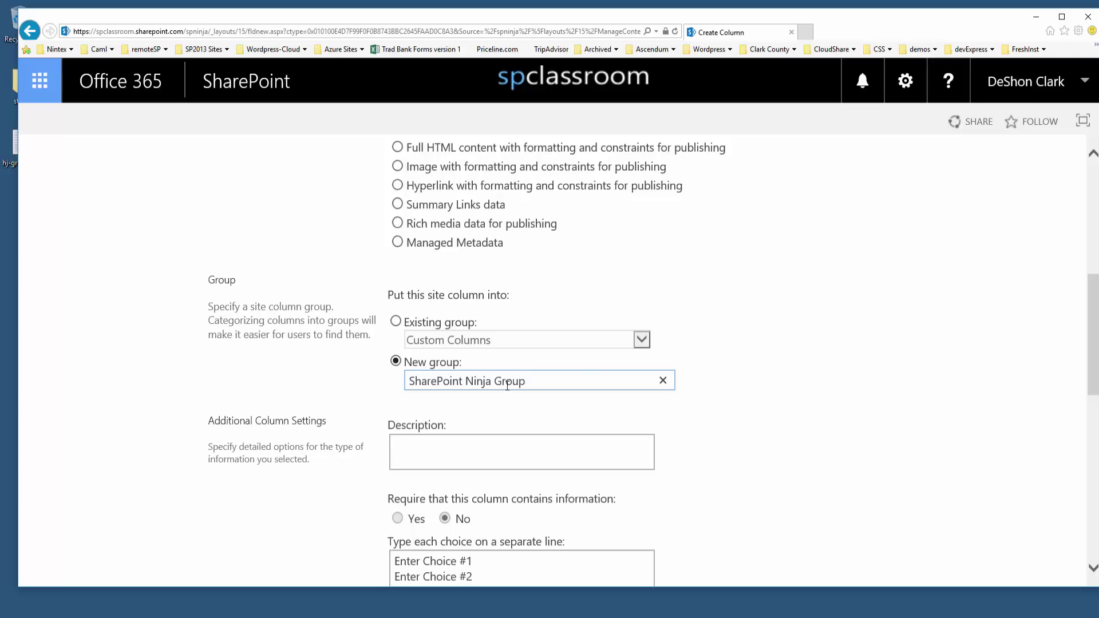
pyautogui.click(530, 456)
# - Switch to IA-manifest.txt in Notepad and copy the app names from Customer Tracker to Y.U.D
pyautogui.scroll(-2, 544, 466)
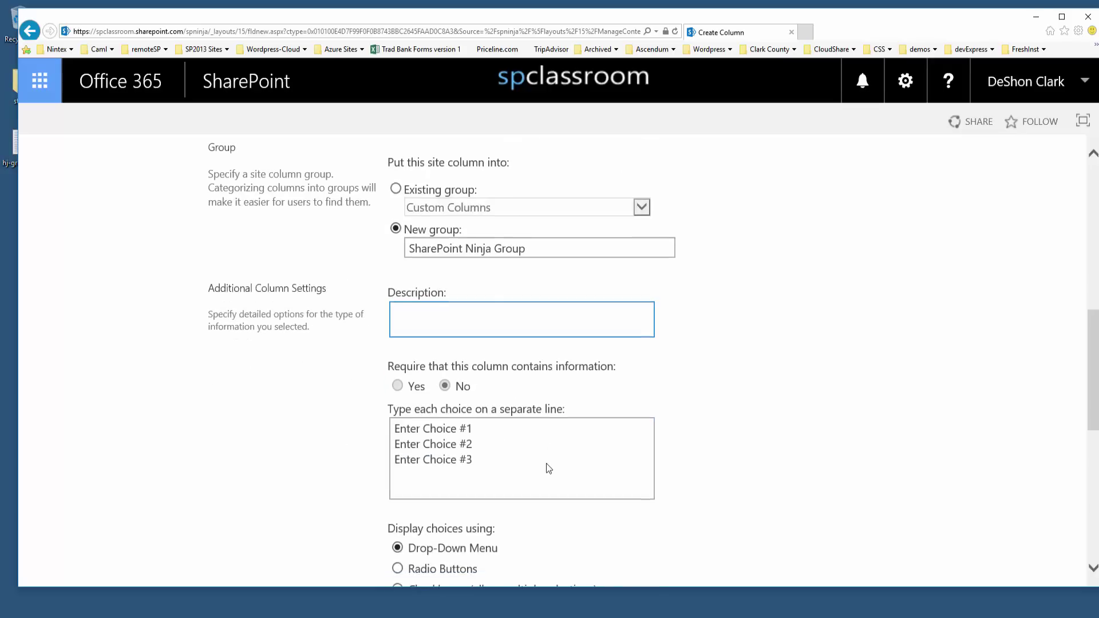
pyautogui.moveTo(513, 462); pyautogui.dragTo(395, 424)
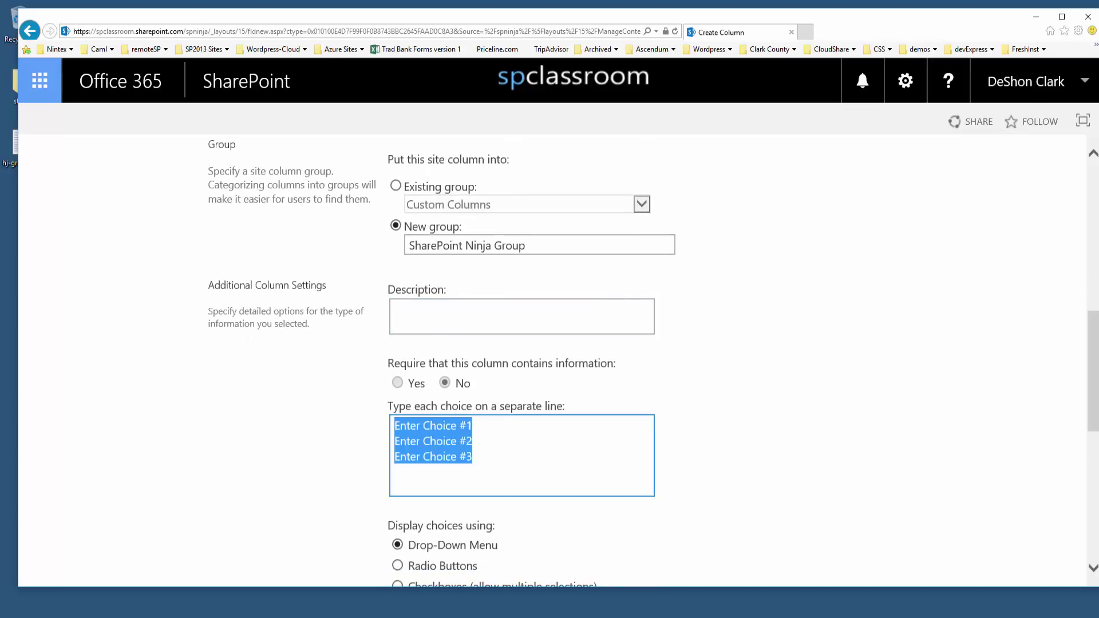
pyautogui.hotkey('alt', 'Tab')
pyautogui.scroll(-5, 761, 252)
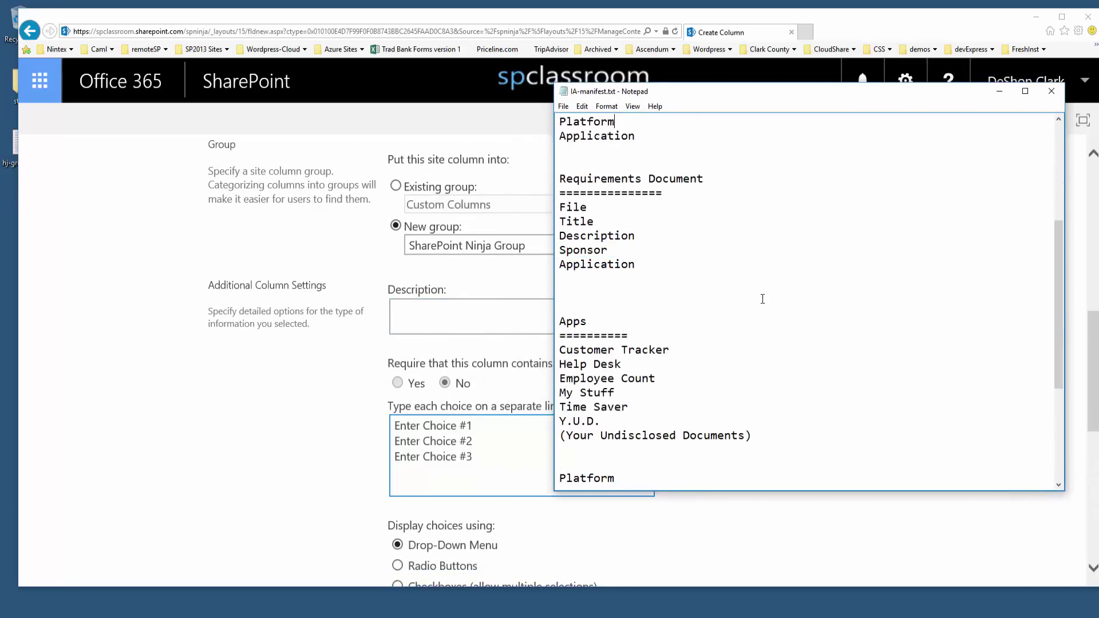
pyautogui.scroll(2, 762, 298)
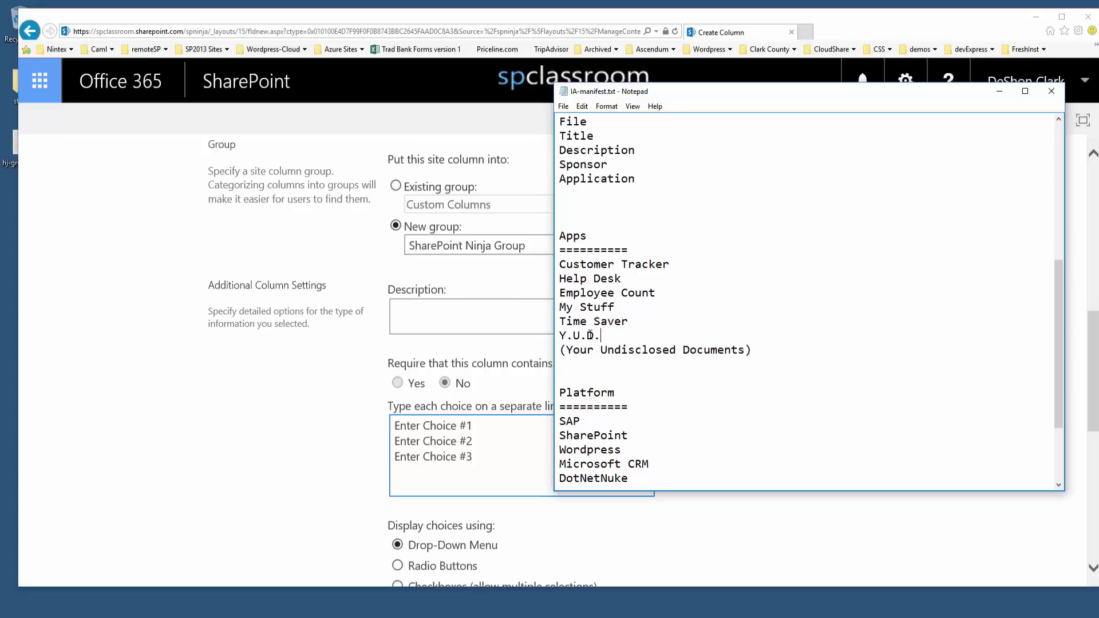
pyautogui.moveTo(601, 336); pyautogui.dragTo(553, 334)
pyautogui.click(596, 306)
pyautogui.moveTo(608, 336); pyautogui.dragTo(553, 269)
pyautogui.hotkey('ctrl', 'c')
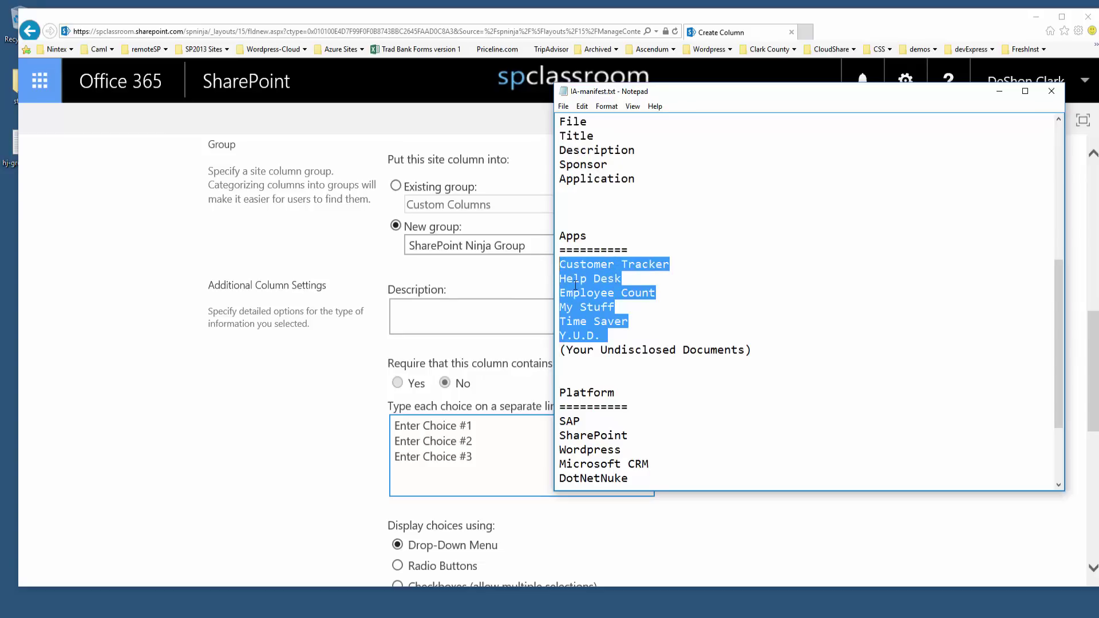
# - Replace the placeholder choices of the Application column in SharePoint with the copied app names
pyautogui.click(505, 429)
pyautogui.moveTo(475, 457); pyautogui.dragTo(381, 431)
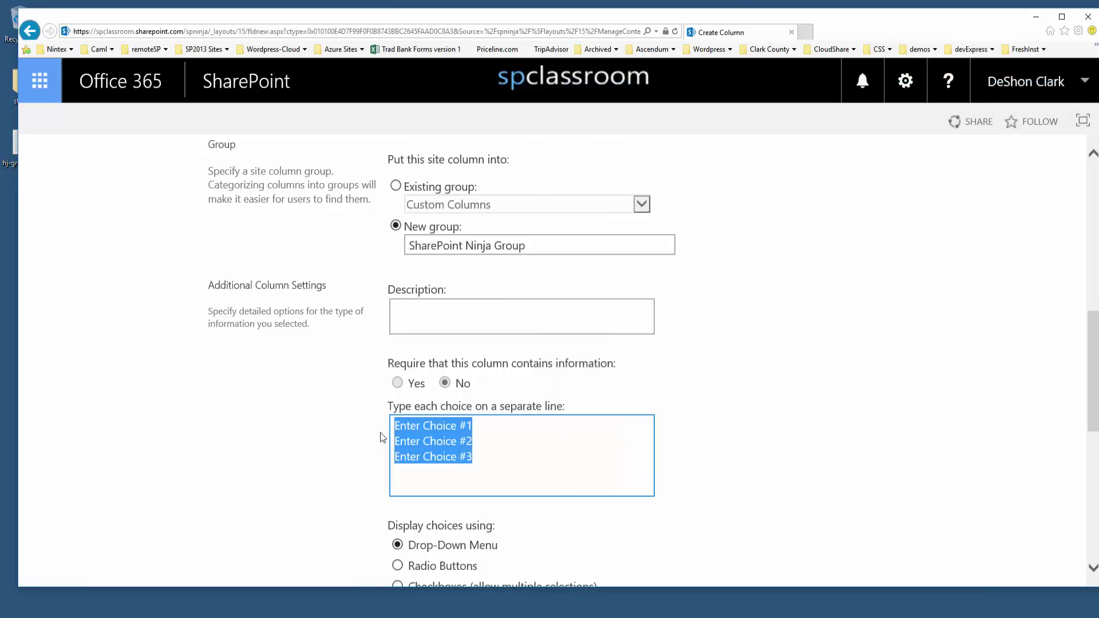
pyautogui.hotkey('ctrl', 'v')
# - Return to the manifest in Notepad and review the Apps and Platform lists, highlighting part of Customer Tracker
pyautogui.hotkey('alt', 'Tab')
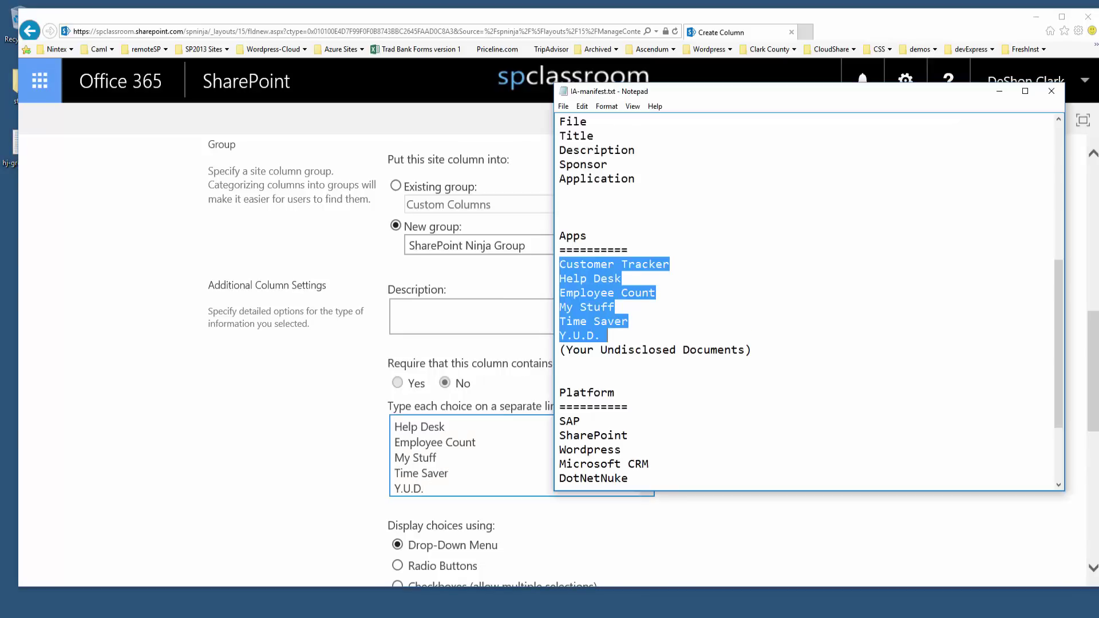
pyautogui.click(650, 435)
pyautogui.scroll(-3, 644, 412)
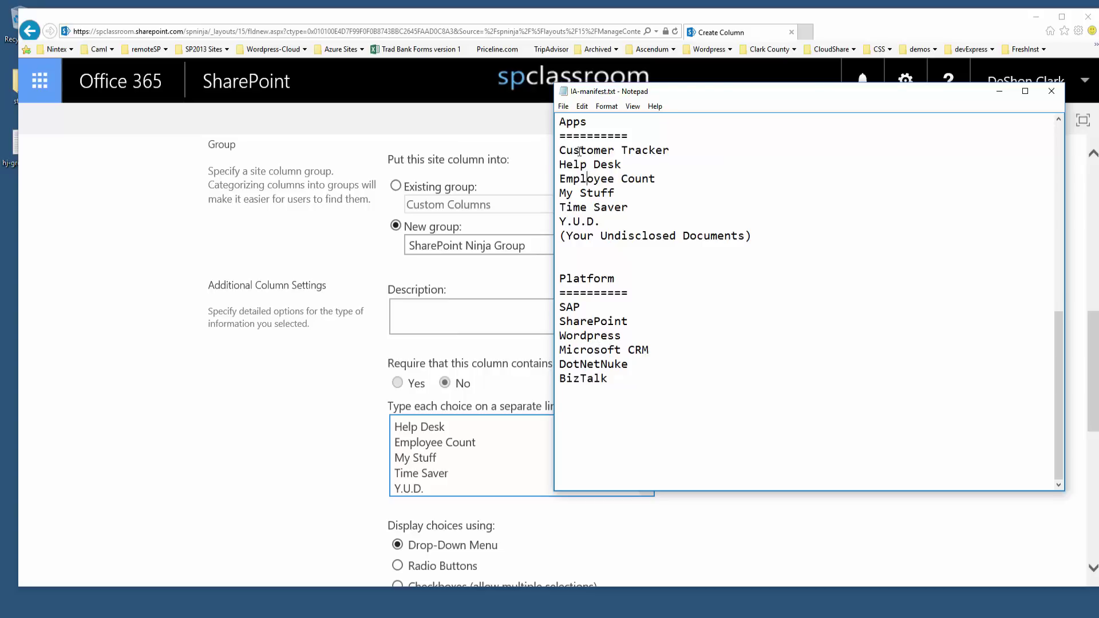
pyautogui.moveTo(566, 150); pyautogui.dragTo(649, 150)
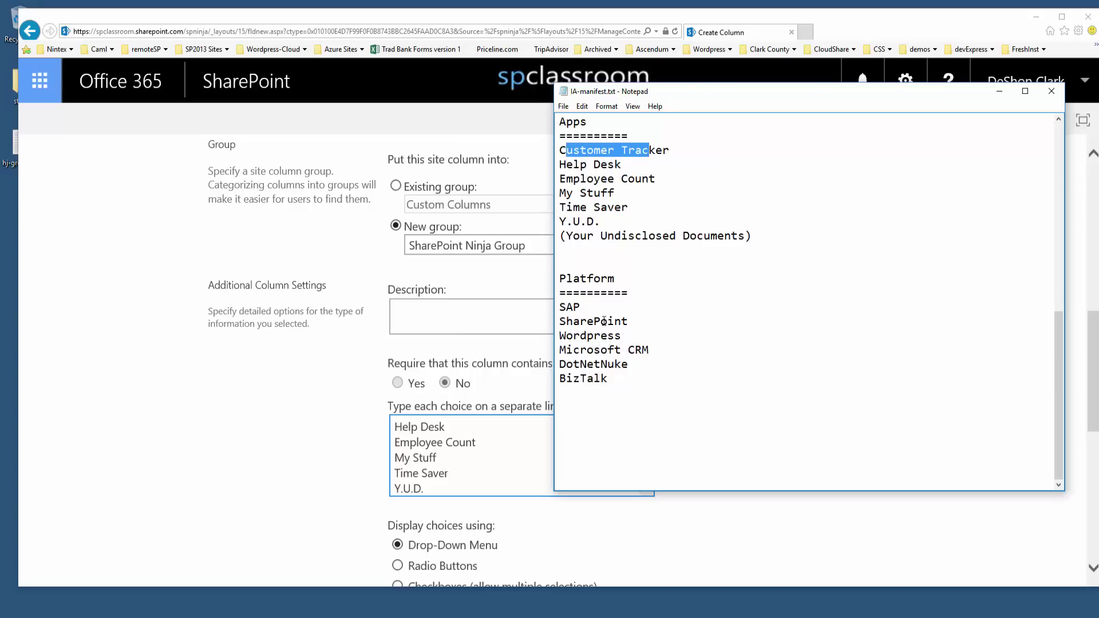
pyautogui.click(602, 199)
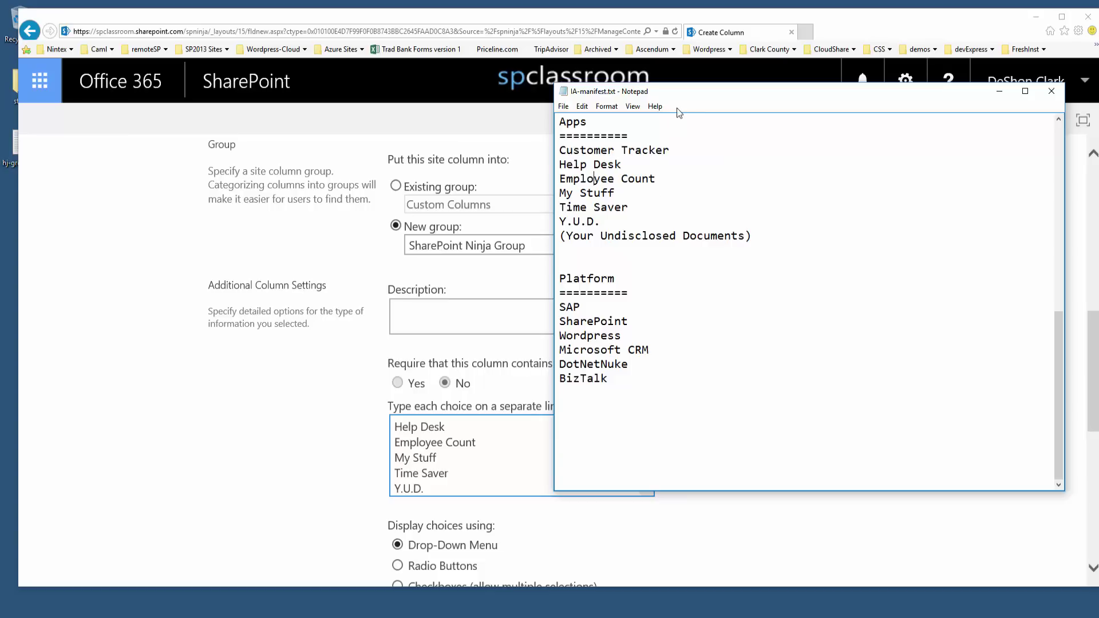
# - Return from Notepad to the SharePoint column form, clear the Application column's default value, and save the column
pyautogui.moveTo(846, 97); pyautogui.dragTo(1098, 174)
pyautogui.click(730, 375)
pyautogui.scroll(-1, 687, 383)
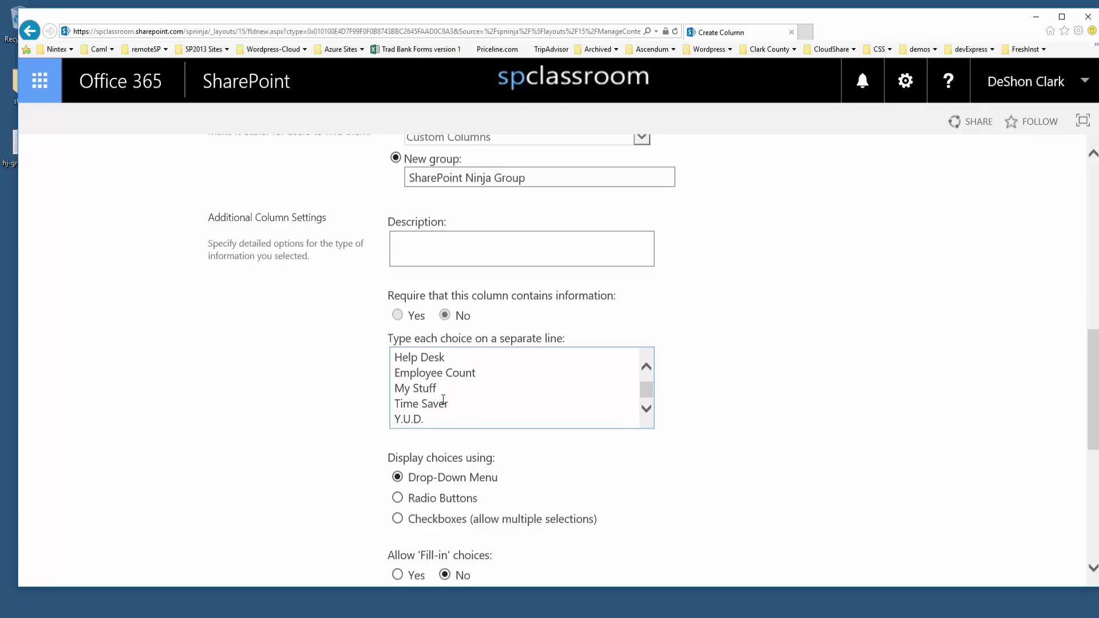
pyautogui.scroll(-3, 454, 424)
pyautogui.moveTo(502, 447); pyautogui.dragTo(369, 471)
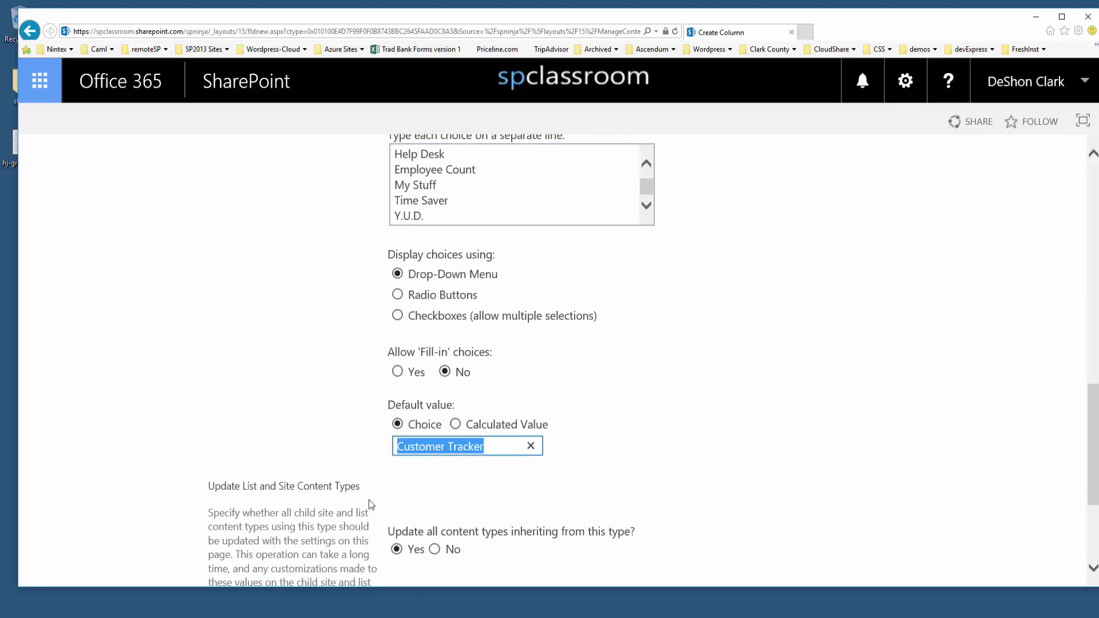
pyautogui.click(531, 446)
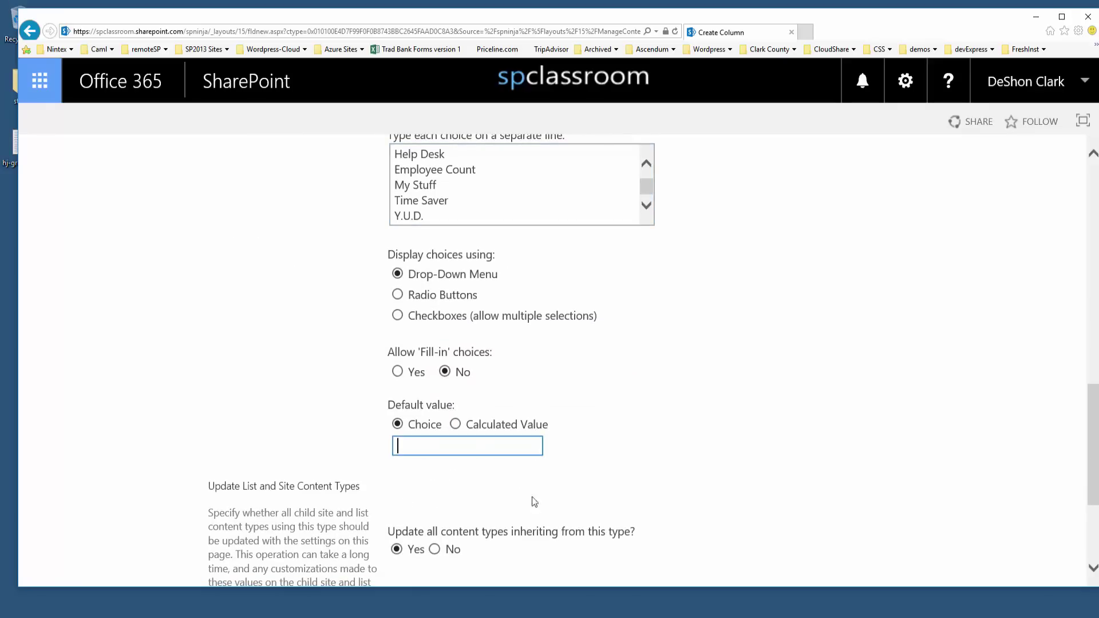
pyautogui.scroll(-2, 597, 446)
pyautogui.scroll(2, 596, 446)
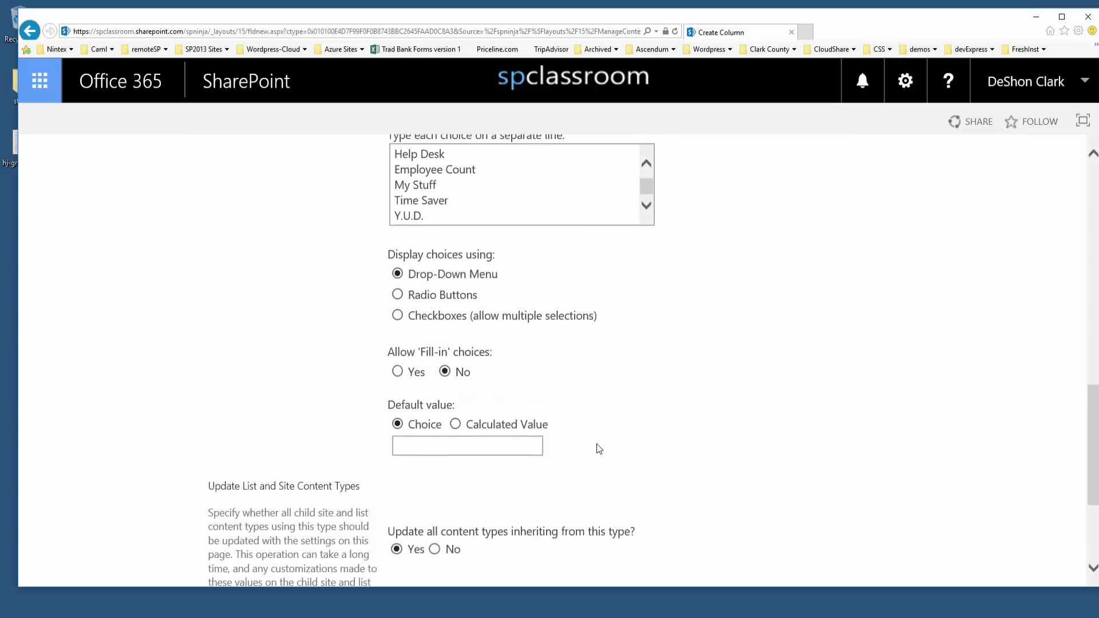
pyautogui.scroll(-3, 597, 447)
pyautogui.click(945, 485)
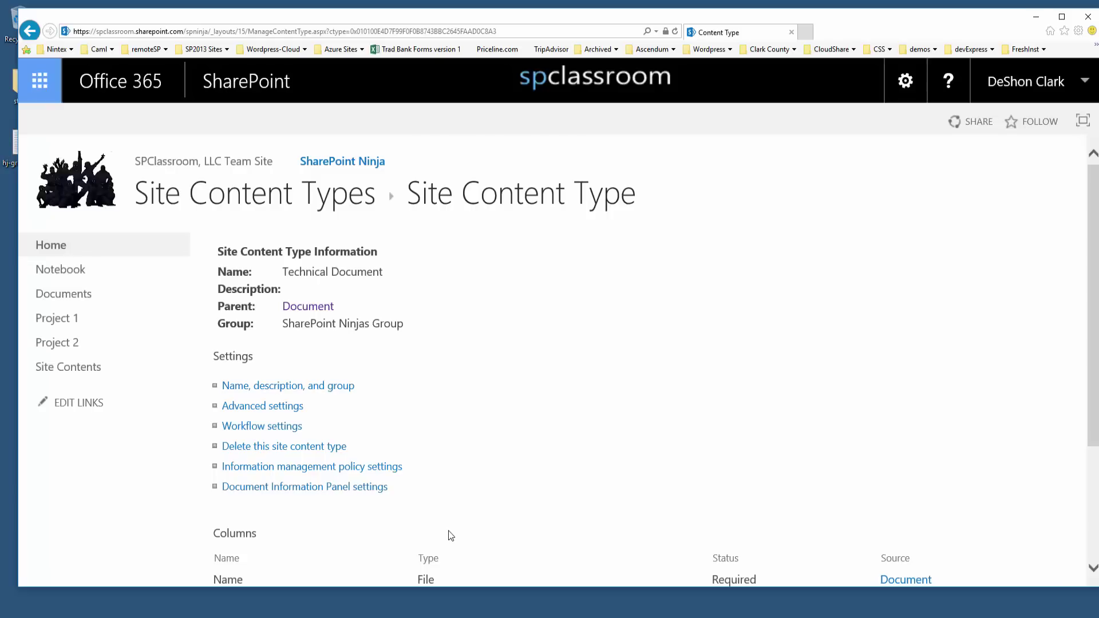
# - Start another new site column for the Technical Document content type and name it Platform
pyautogui.scroll(-3, 452, 527)
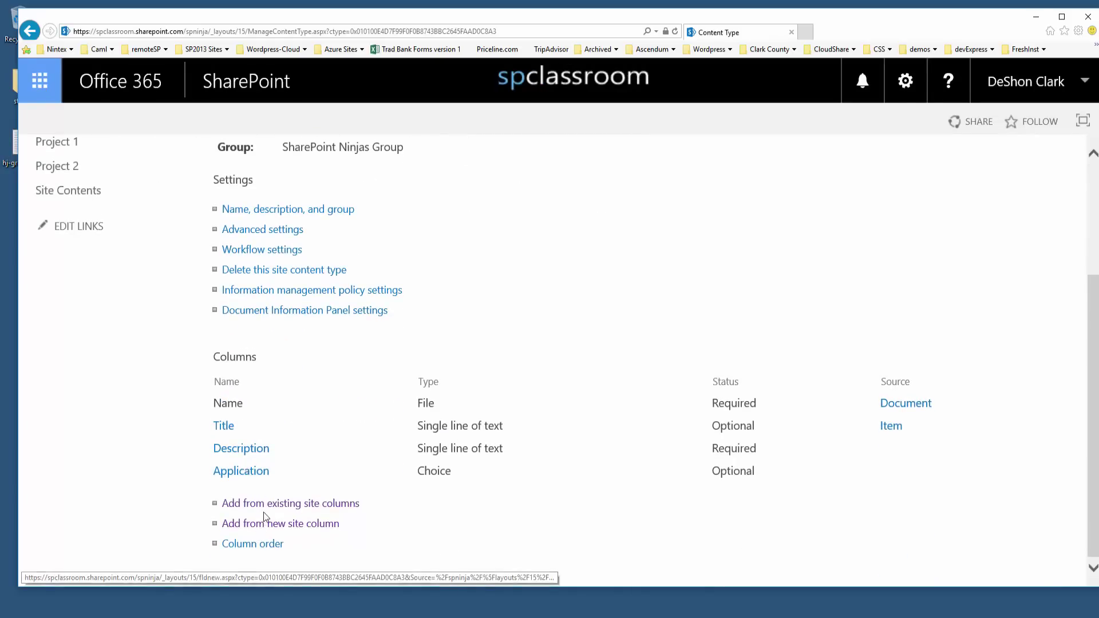
pyautogui.click(273, 527)
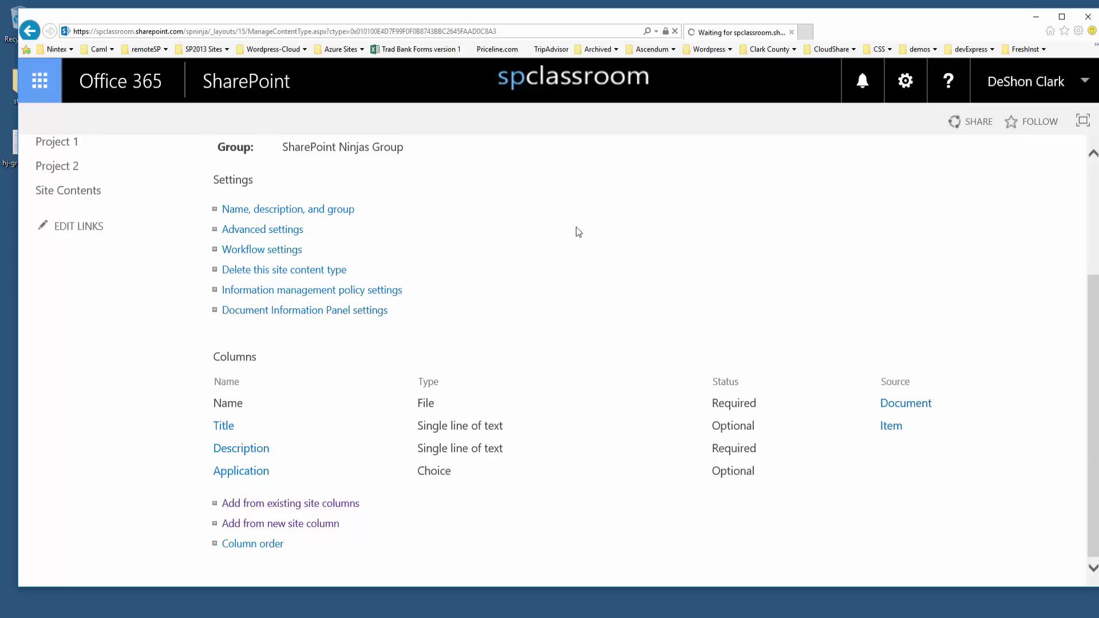
pyautogui.click(327, 523)
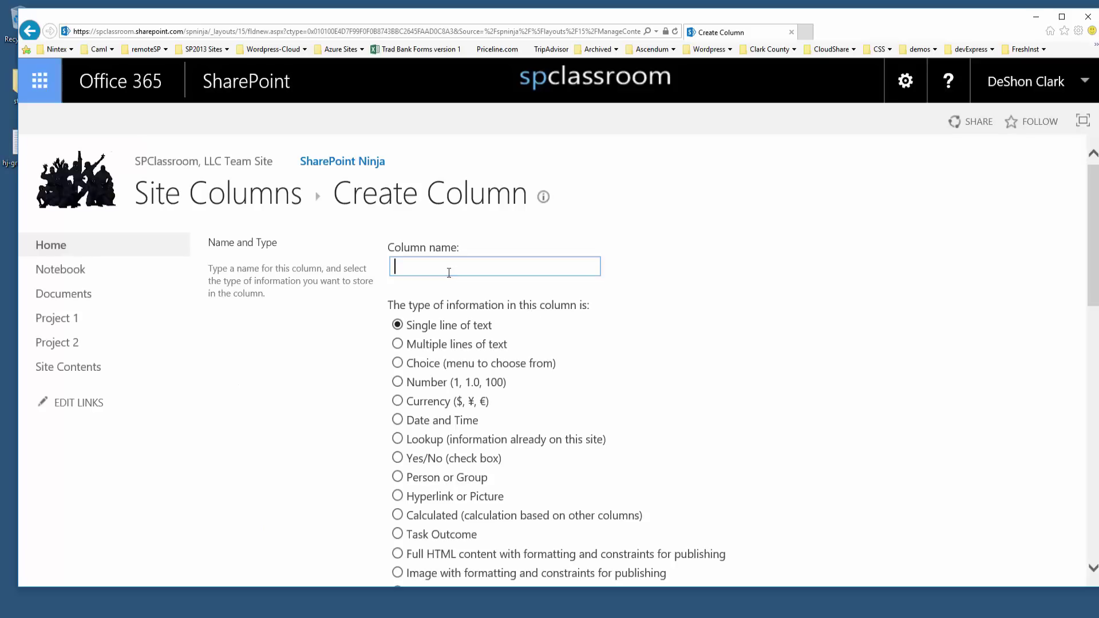
pyautogui.write('Platfo')
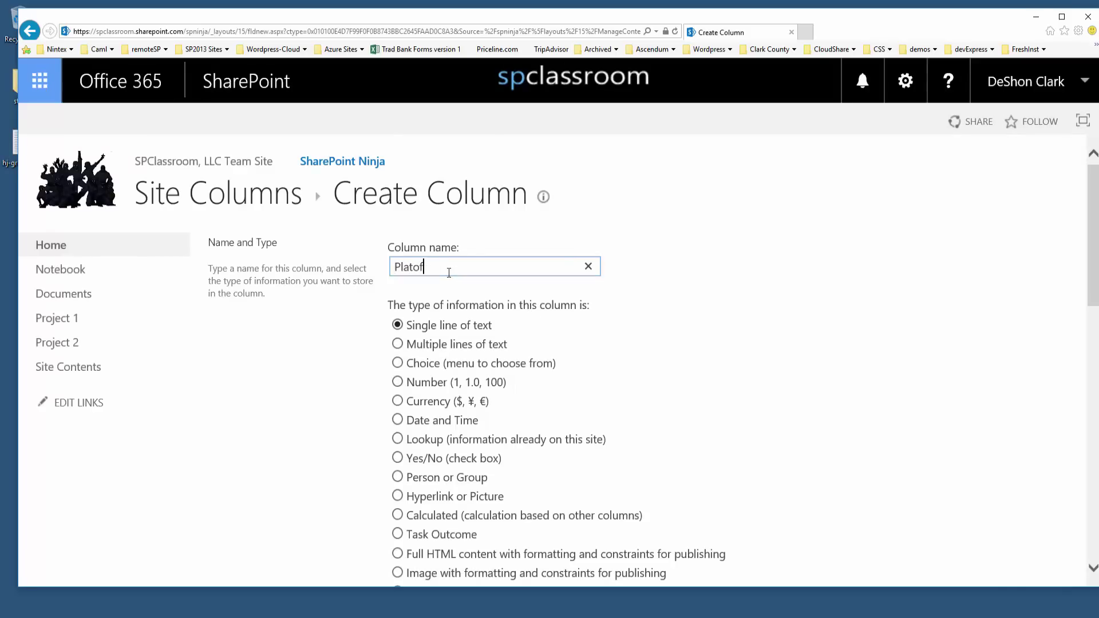
pyautogui.press('BackSpace')
pyautogui.write('orm')
pyautogui.click(781, 444)
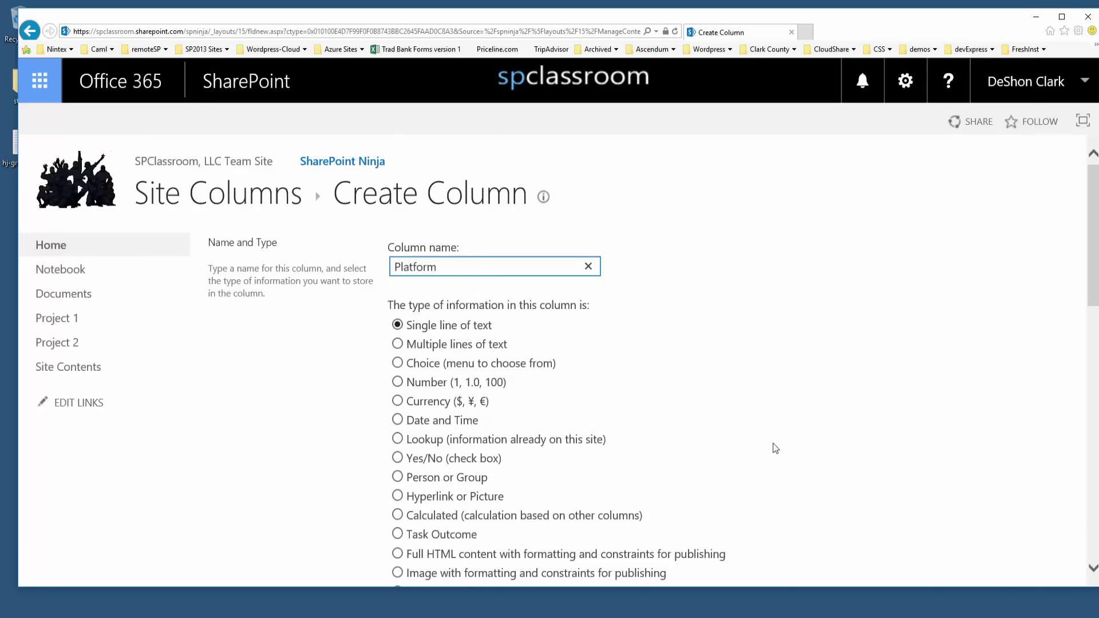
# - Make the Platform column a Managed Metadata column in the existing SharePoint Ninja Group
pyautogui.scroll(-1, 783, 445)
pyautogui.scroll(-5, 781, 445)
pyautogui.scroll(2, 311, 376)
pyautogui.click(398, 379)
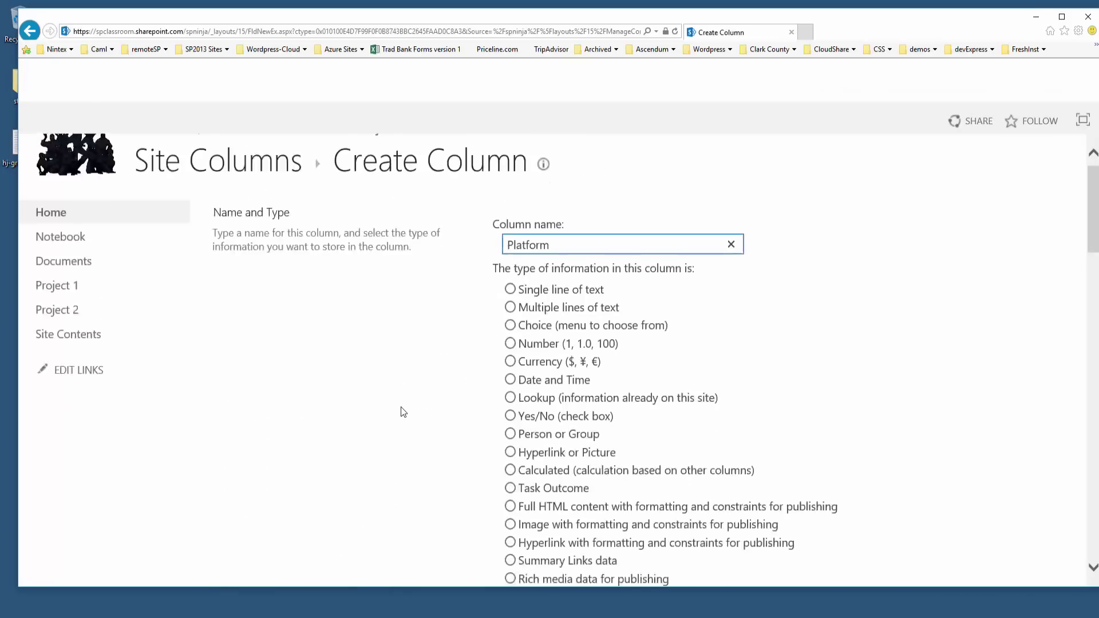
pyautogui.scroll(-2, 415, 410)
pyautogui.click(528, 321)
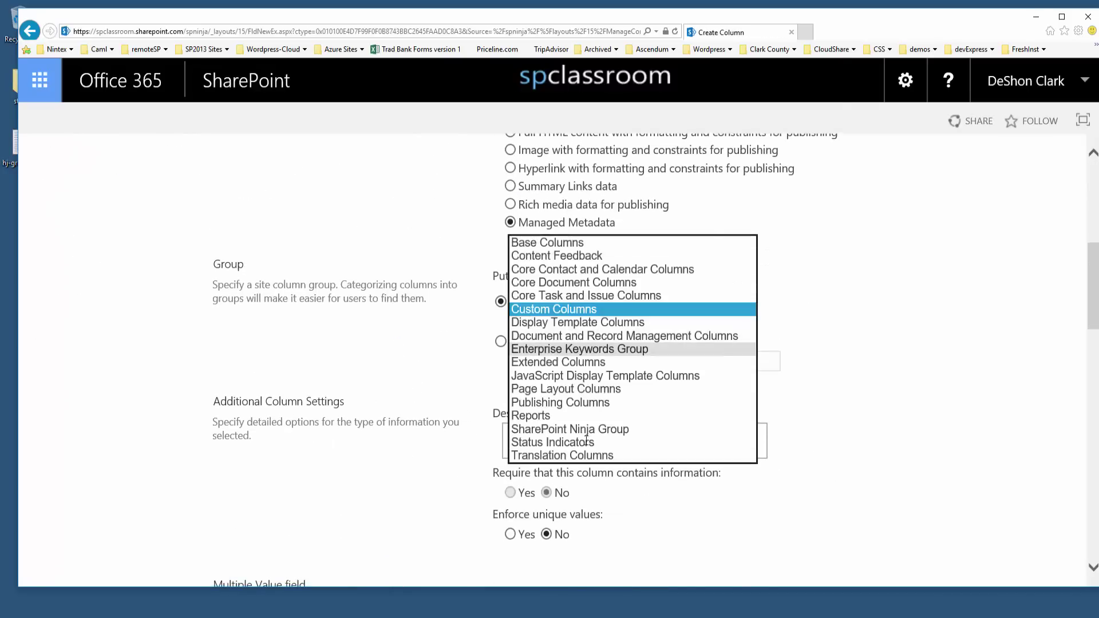
pyautogui.click(581, 429)
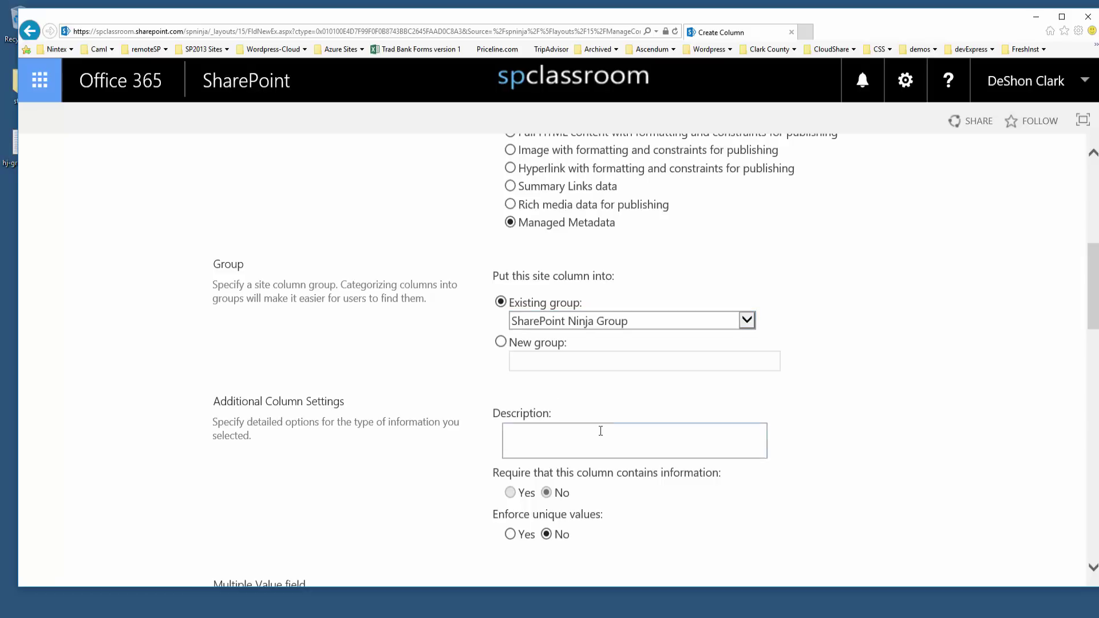
# - Bind the Platform column to the Applications term set under SN Systems, check its terms, and create the column
pyautogui.scroll(-4, 609, 428)
pyautogui.scroll(-1, 512, 395)
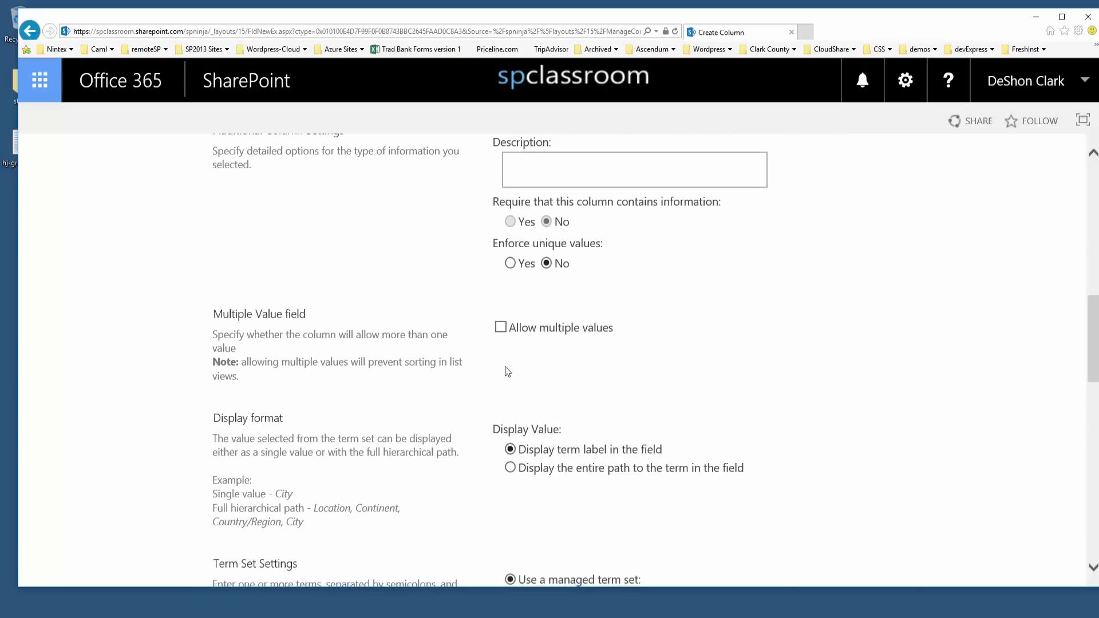
pyautogui.scroll(-5, 533, 375)
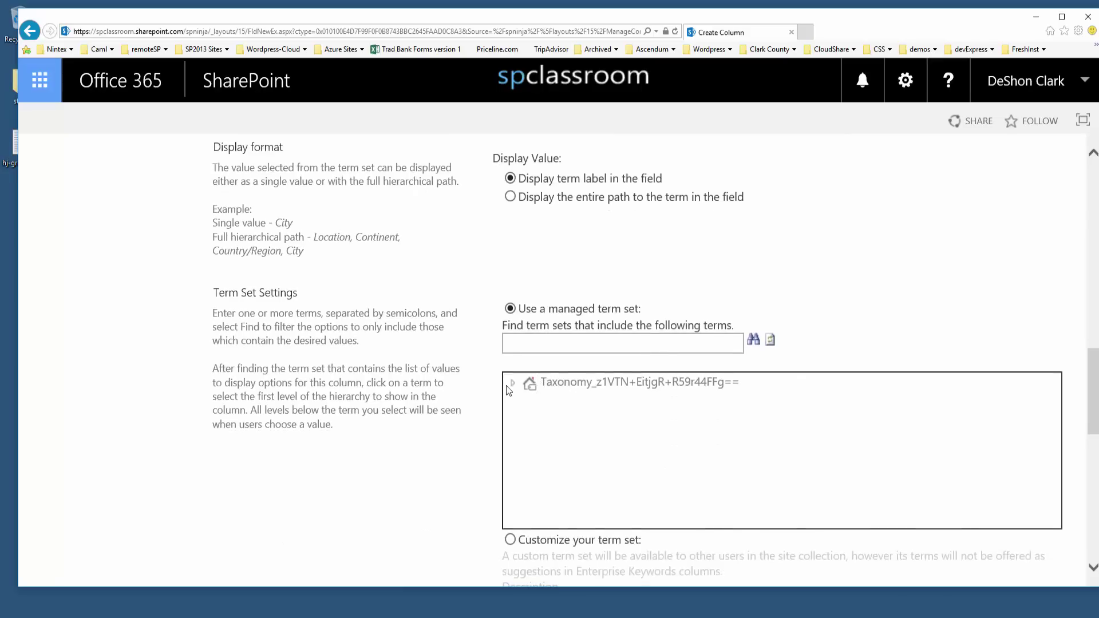
pyautogui.click(514, 382)
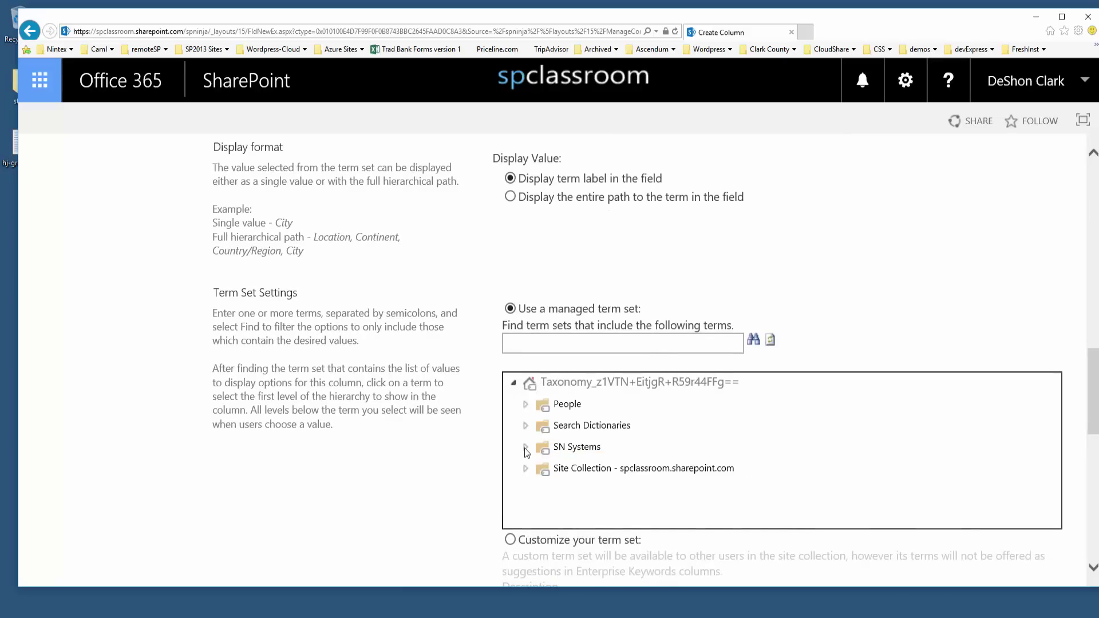
pyautogui.click(525, 447)
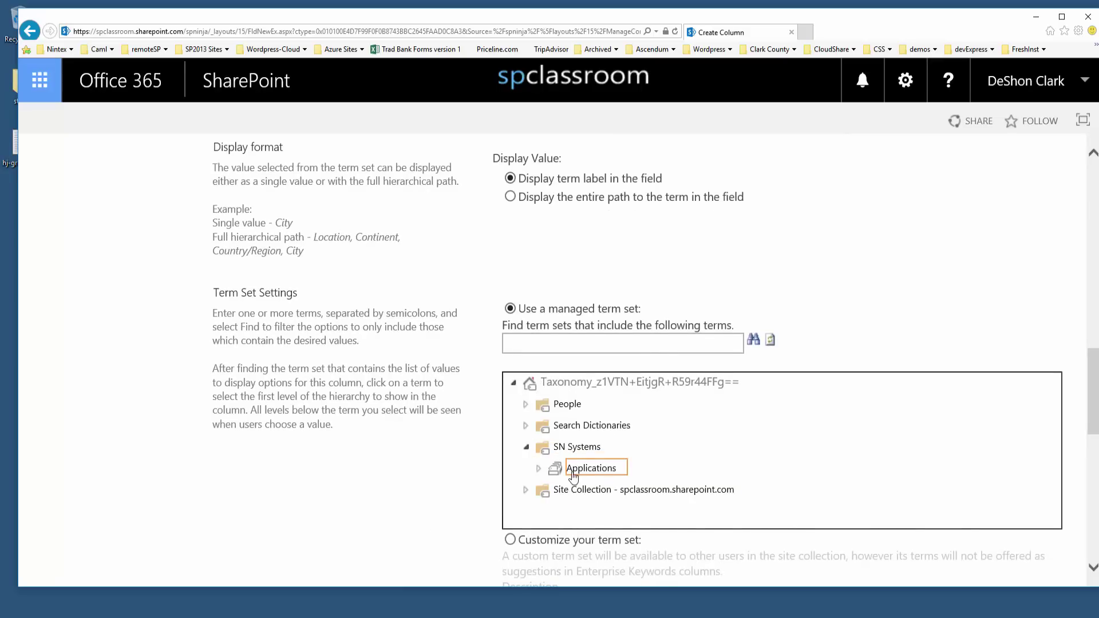
pyautogui.click(575, 470)
pyautogui.click(538, 469)
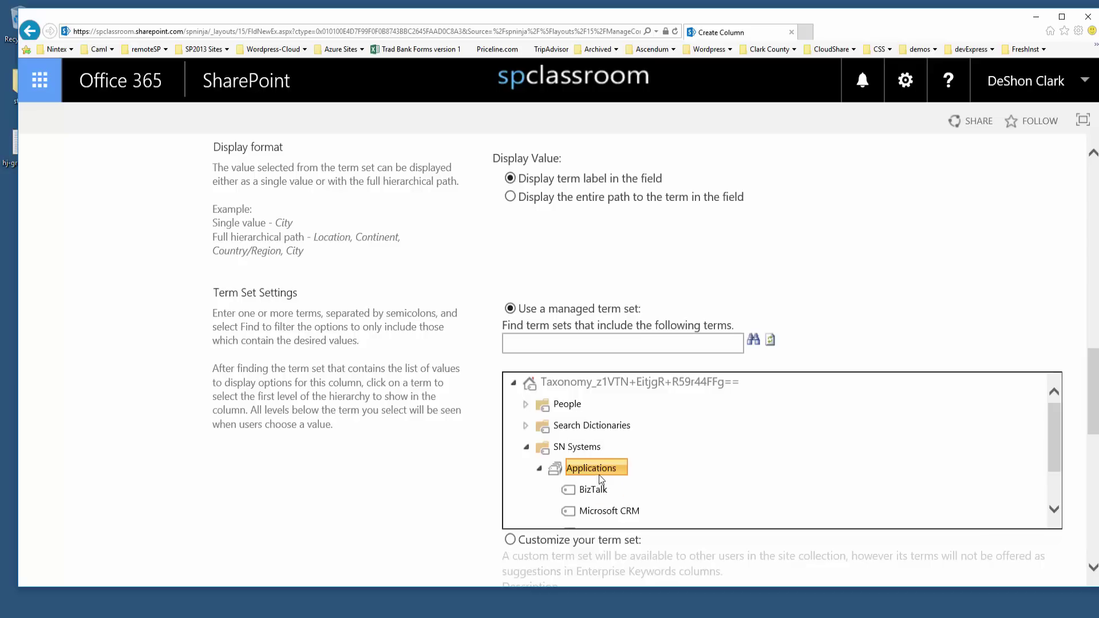
pyautogui.scroll(-2, 641, 495)
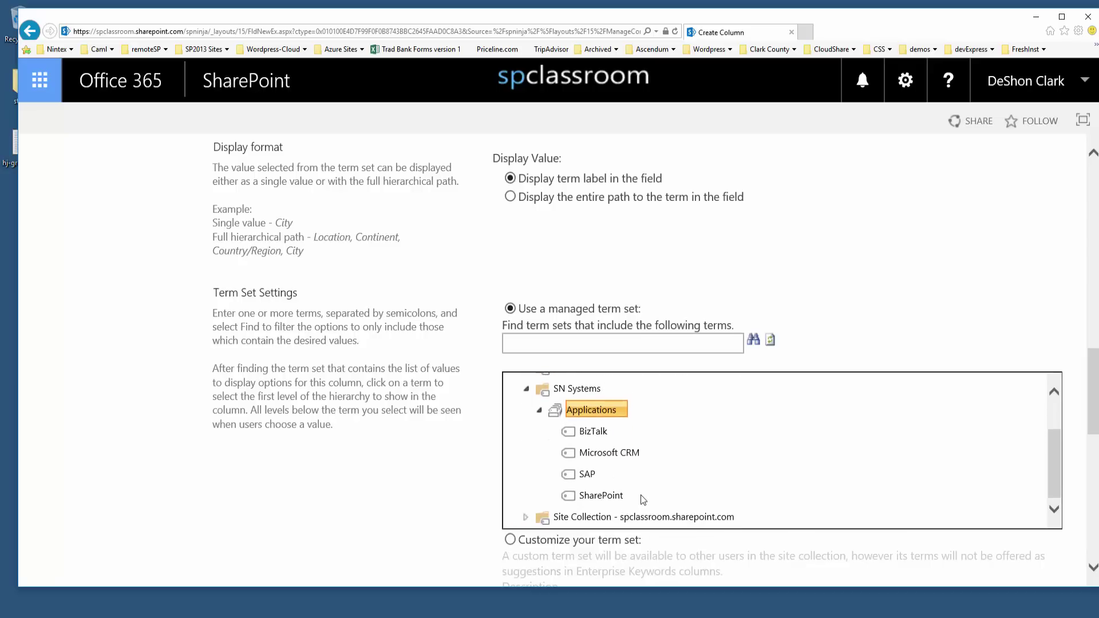
pyautogui.scroll(1, 641, 494)
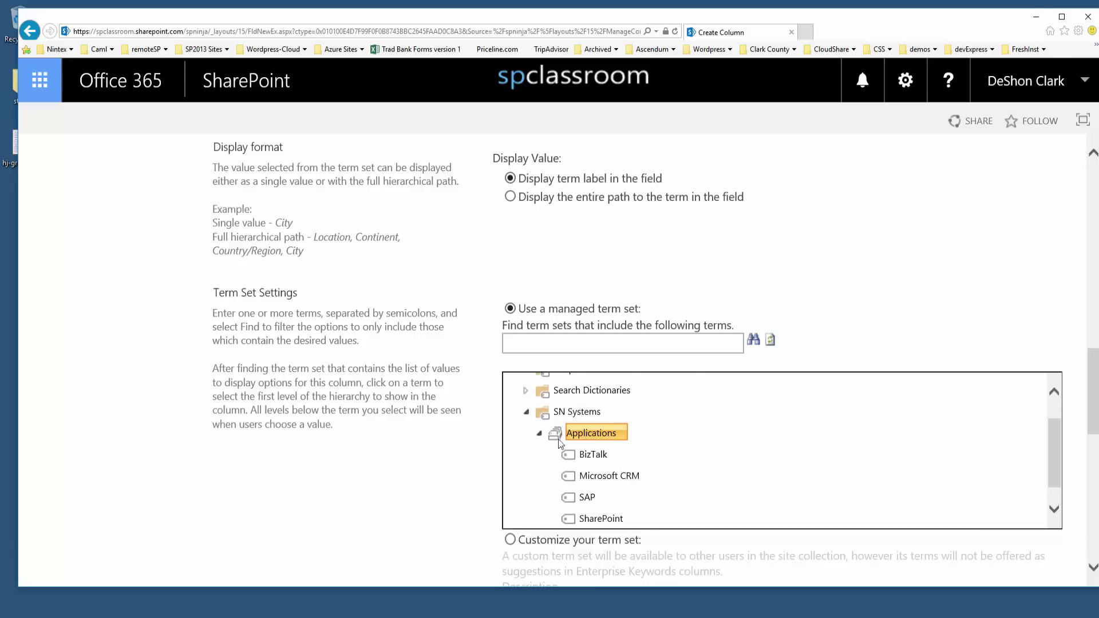
pyautogui.scroll(-10, 469, 475)
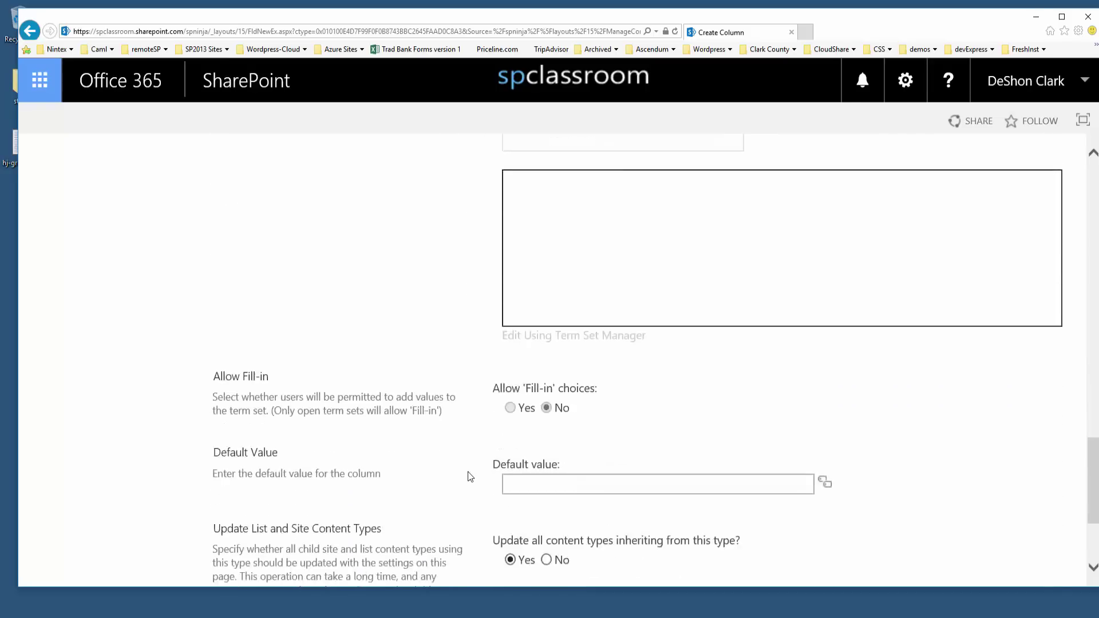
pyautogui.scroll(1, 754, 468)
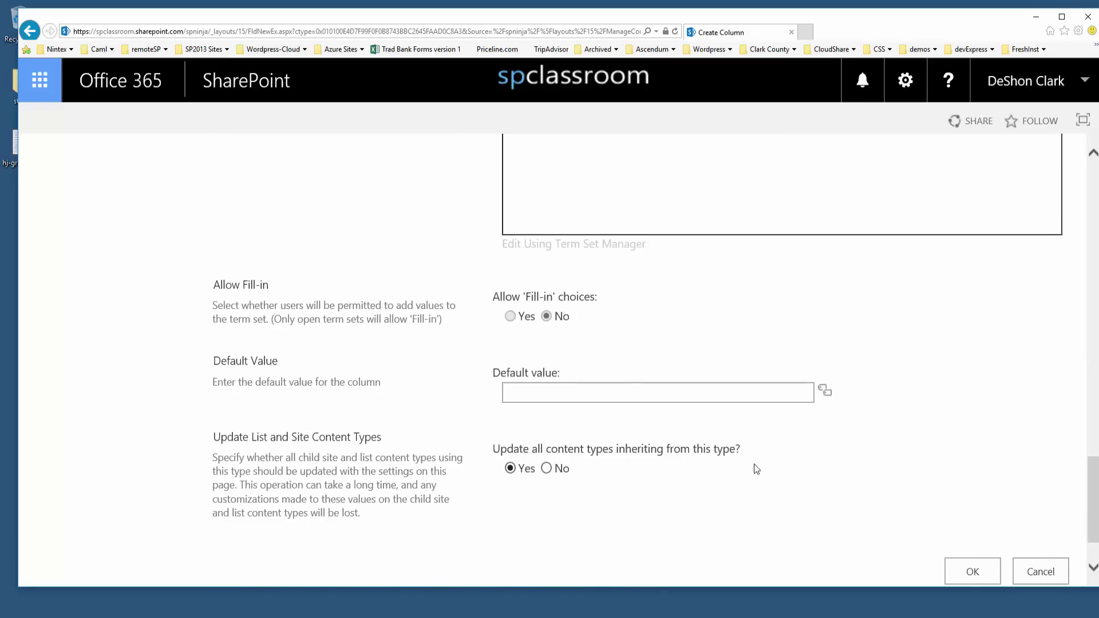
pyautogui.click(985, 565)
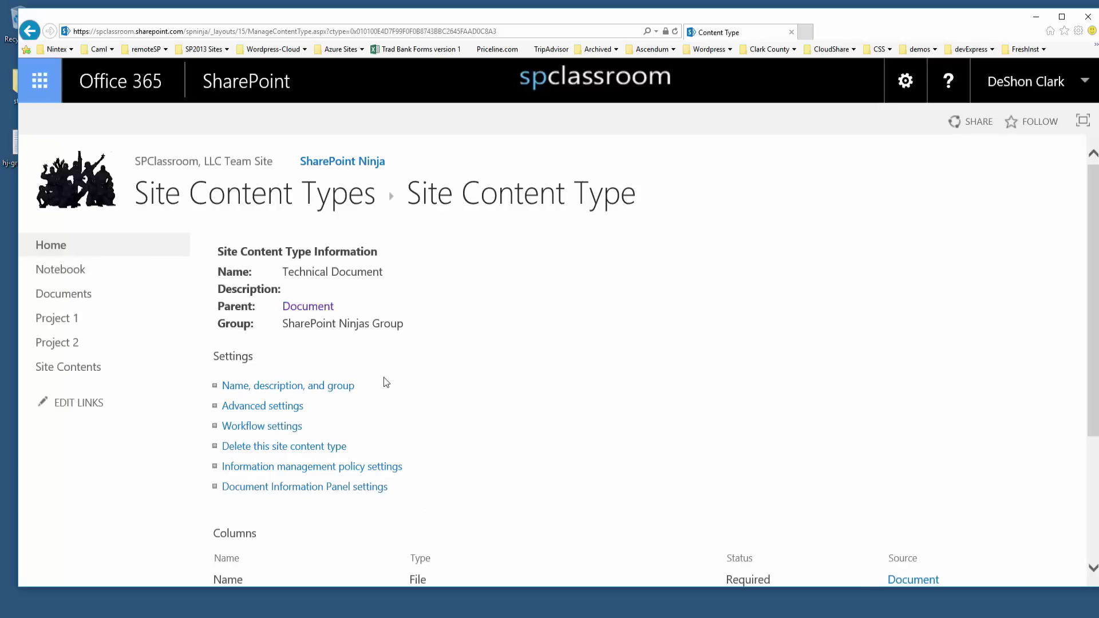
# - Review the Technical Document content type's column list, switching briefly to the manifest in Notepad and back to SharePoint
pyautogui.scroll(-3, 395, 381)
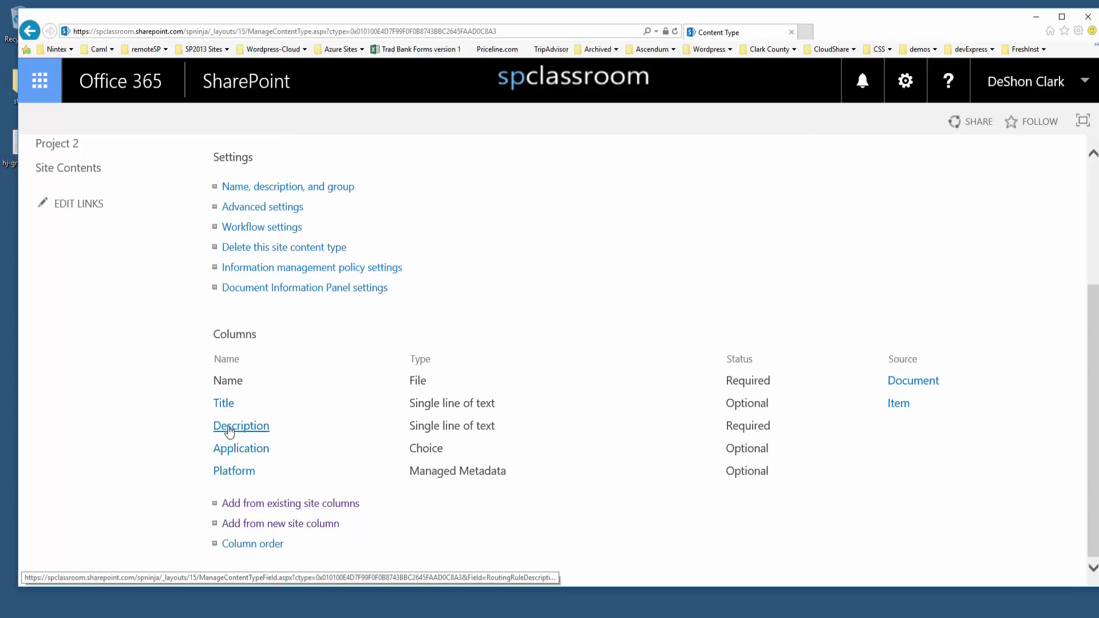
pyautogui.click(229, 429)
pyautogui.hotkey('alt', 'Tab')
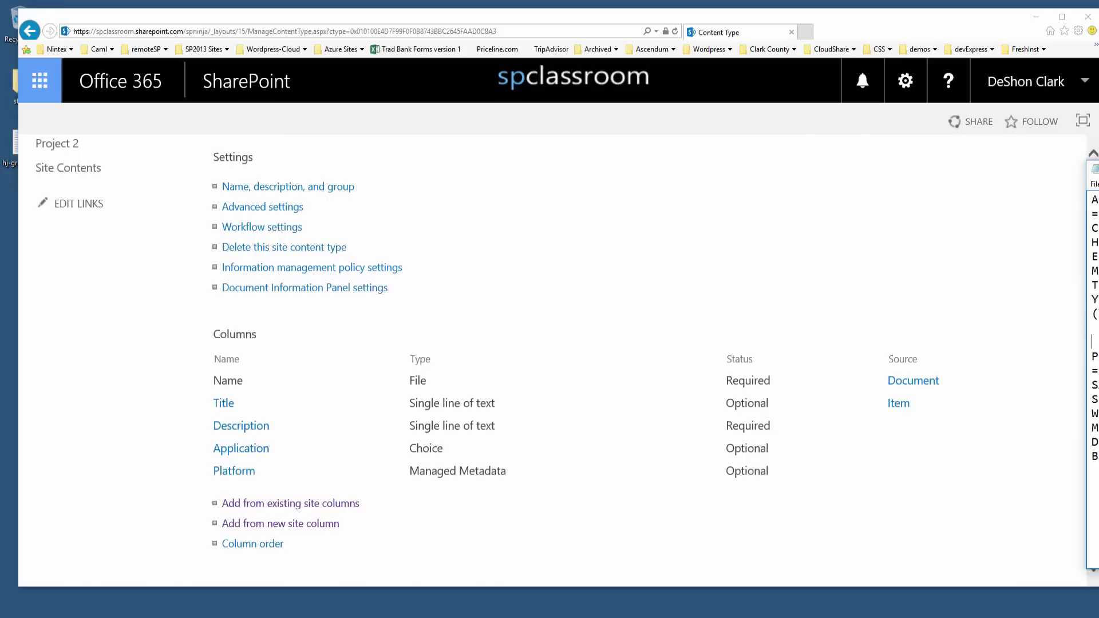
pyautogui.hotkey('alt', 'Tab')
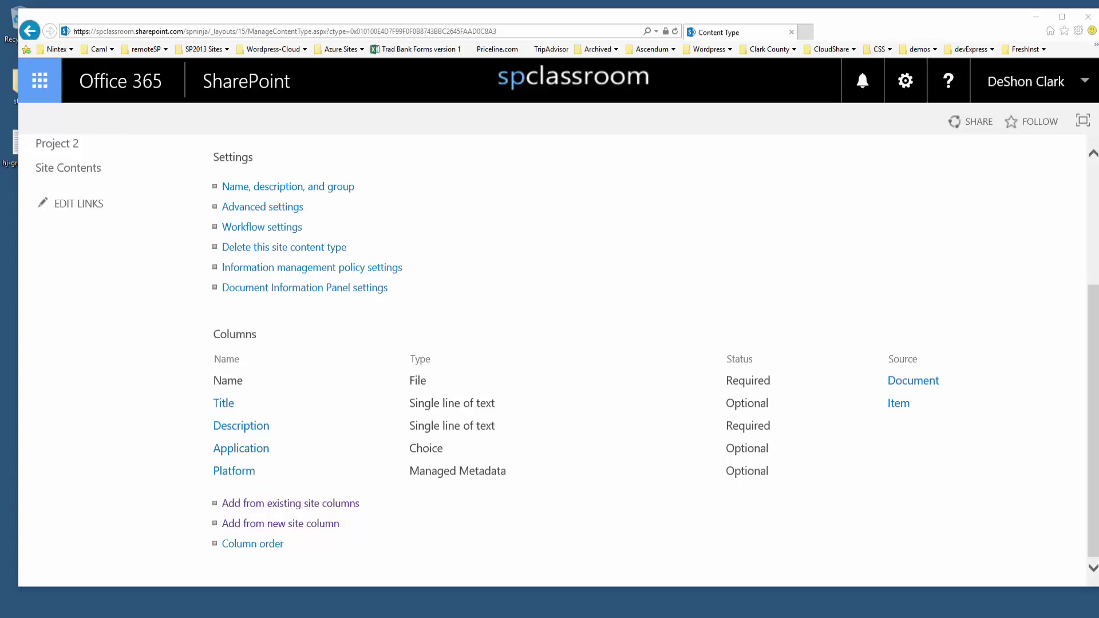
pyautogui.click(418, 523)
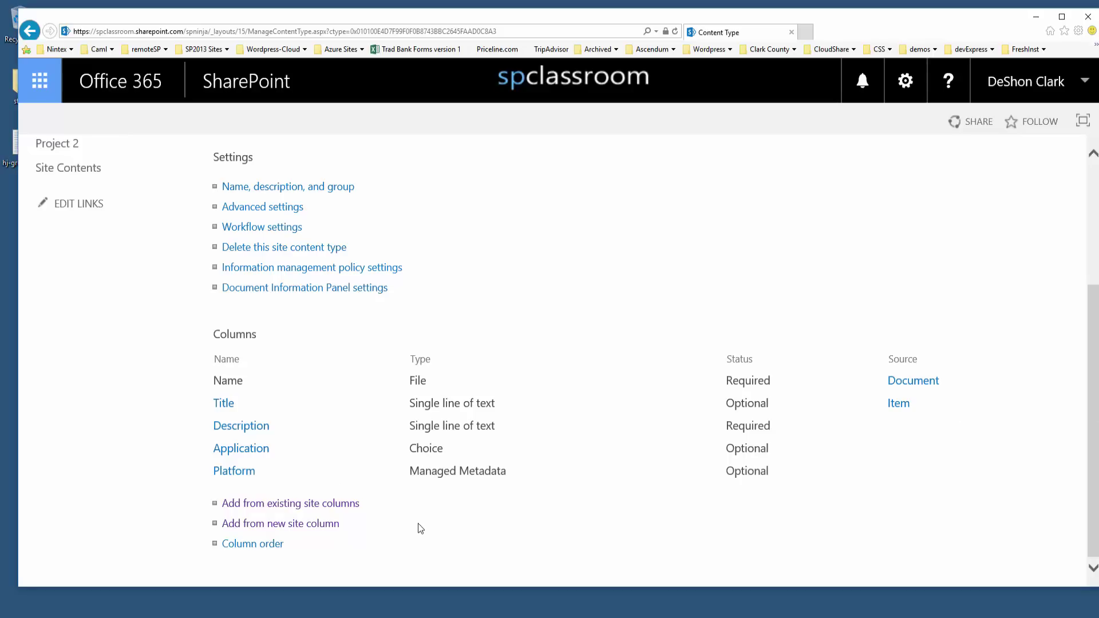
# - Leave the content type and open the library settings of the Documents library
pyautogui.scroll(5, 417, 526)
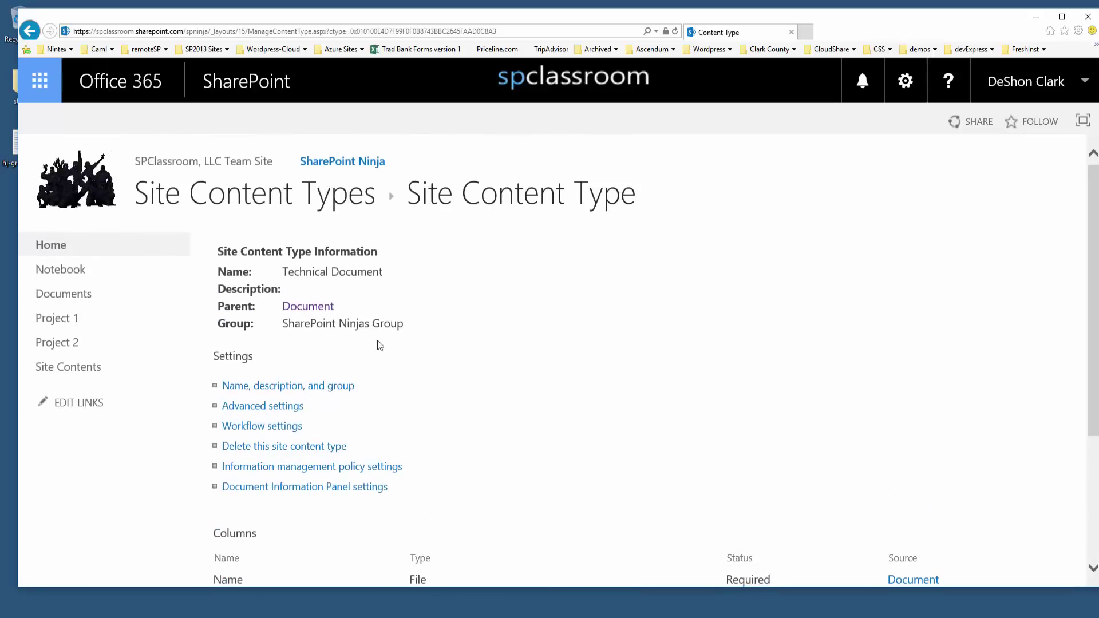
pyautogui.click(268, 199)
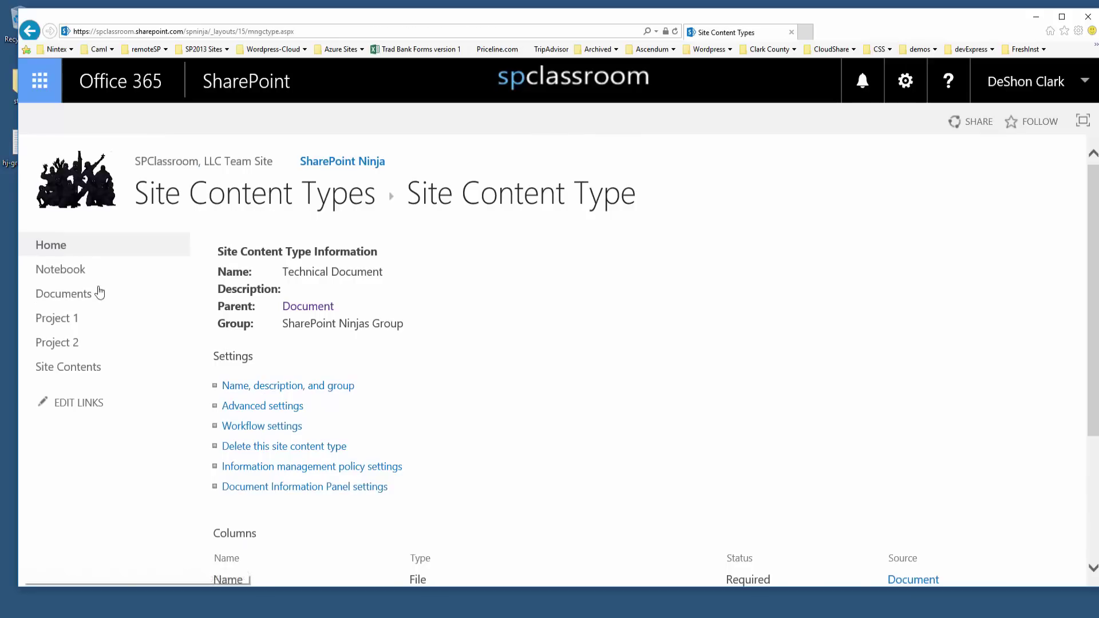
pyautogui.click(78, 301)
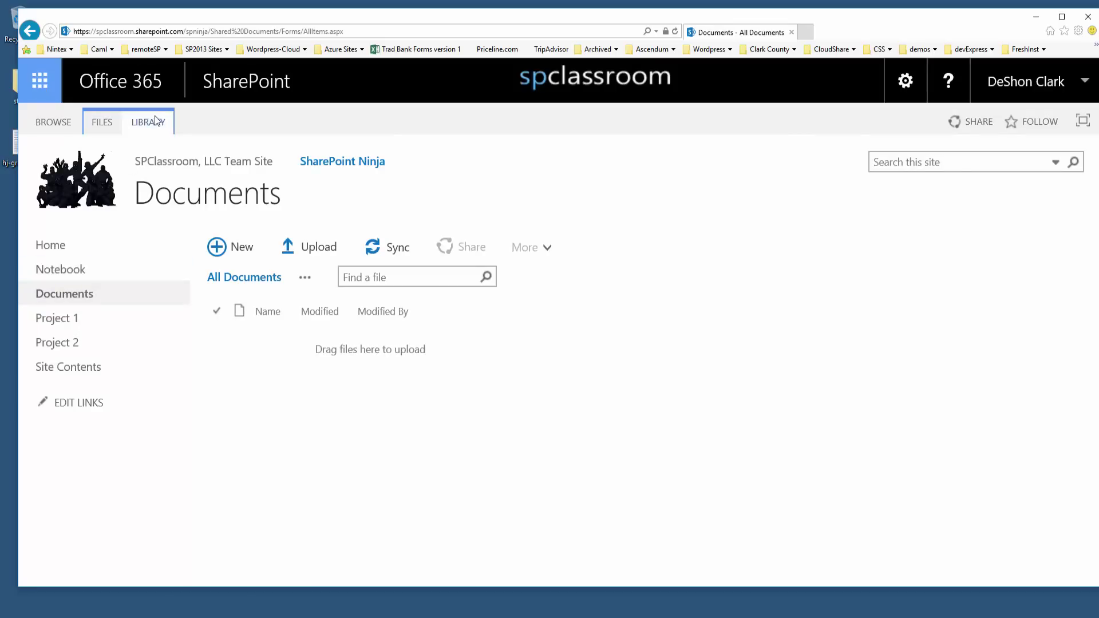
pyautogui.click(147, 122)
pyautogui.click(988, 193)
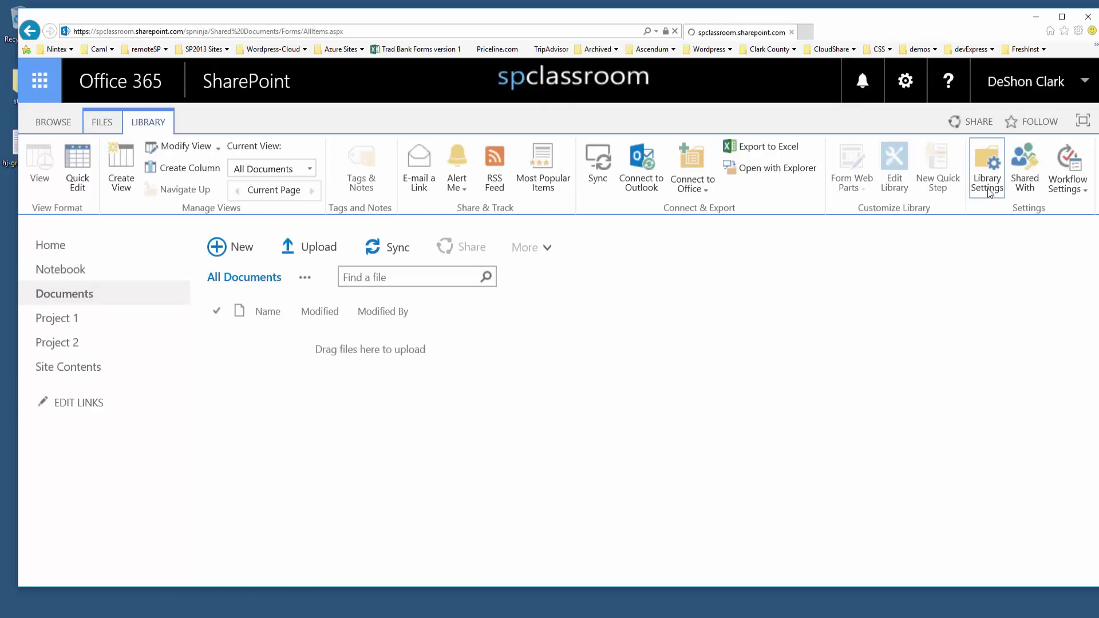
pyautogui.scroll(-3, 467, 484)
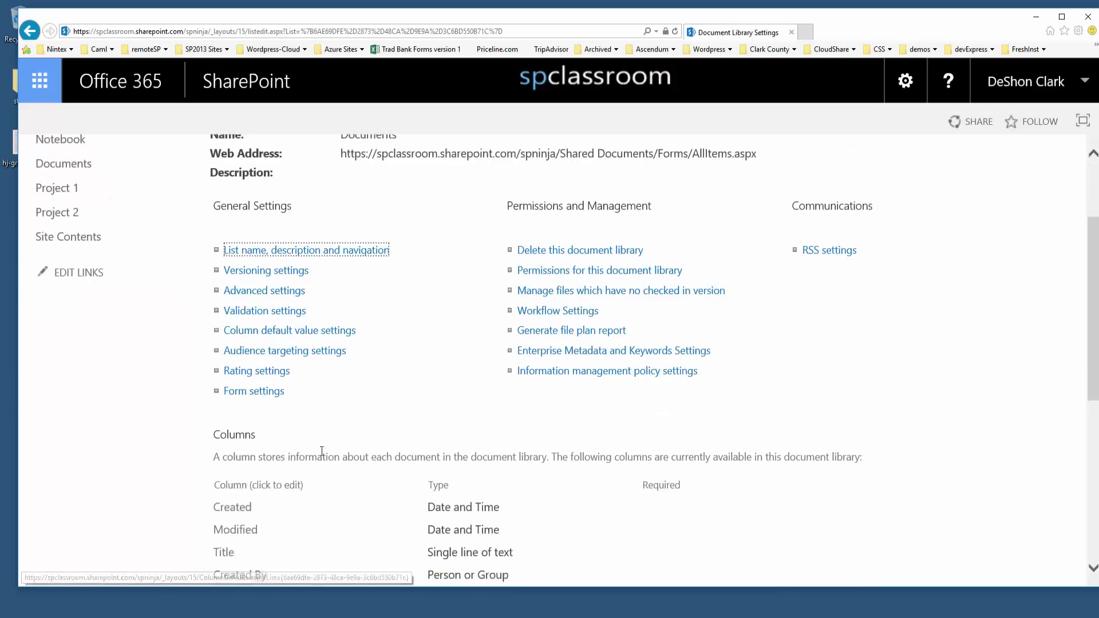
# - Allow management of content types in the Documents library's advanced settings and save the change
pyautogui.click(261, 285)
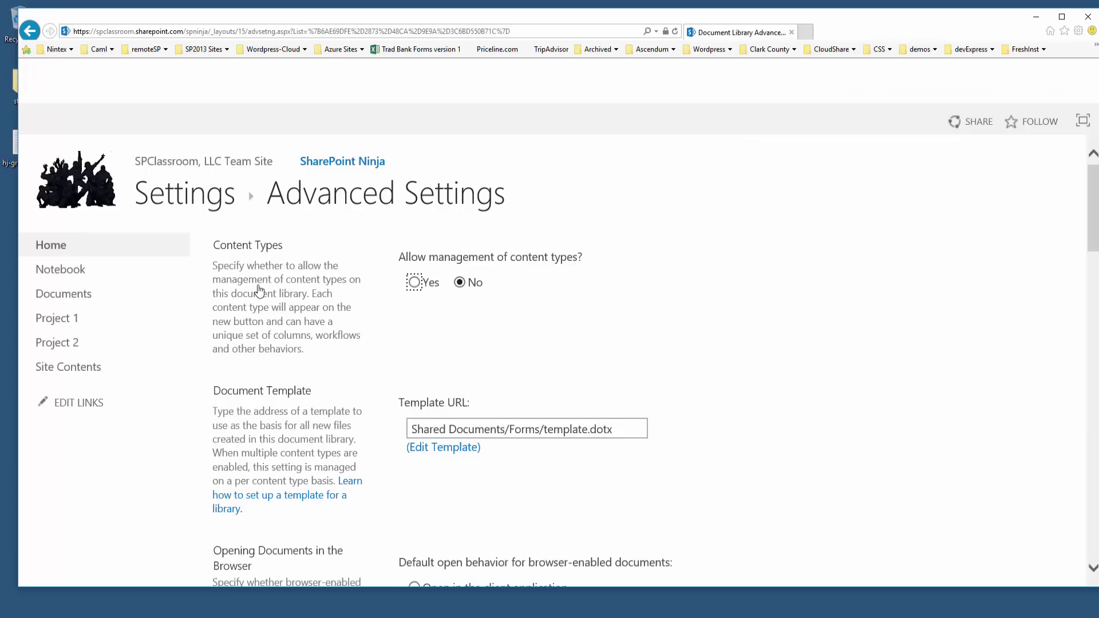
pyautogui.click(414, 282)
pyautogui.scroll(-15, 586, 365)
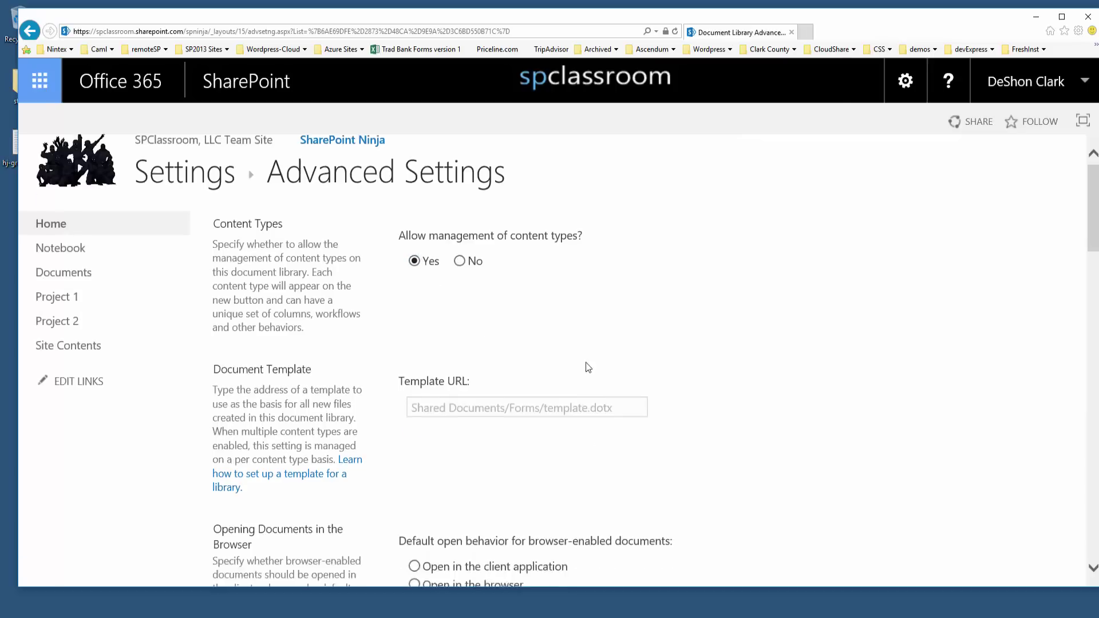
pyautogui.click(602, 503)
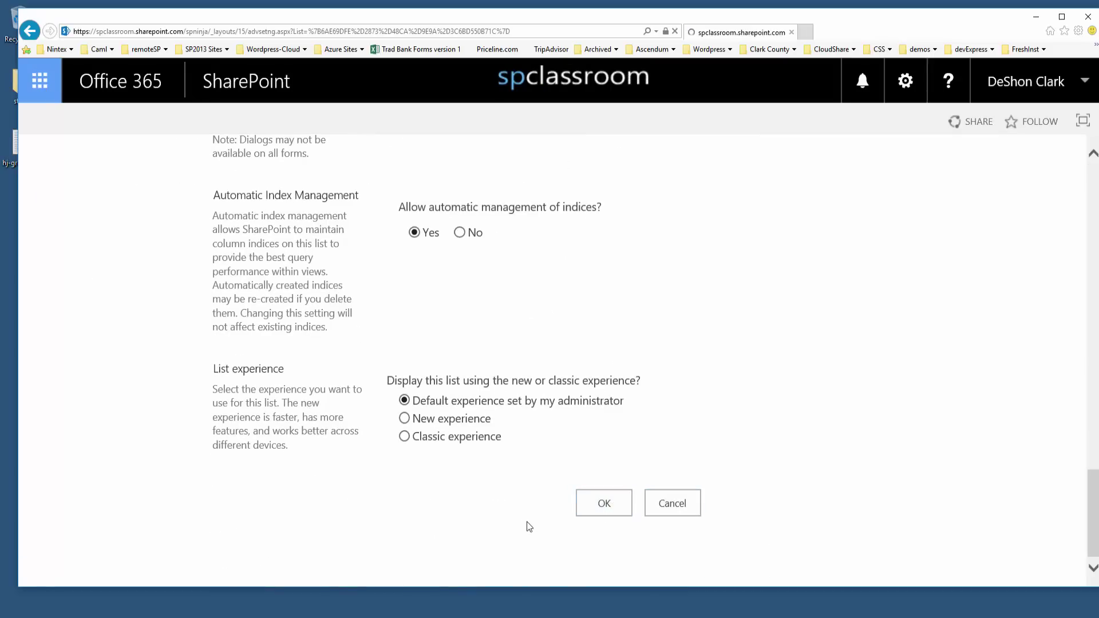
# - Add the Technical Document content type from the SharePoint Ninjas Group to the Documents library
pyautogui.scroll(-3, 523, 515)
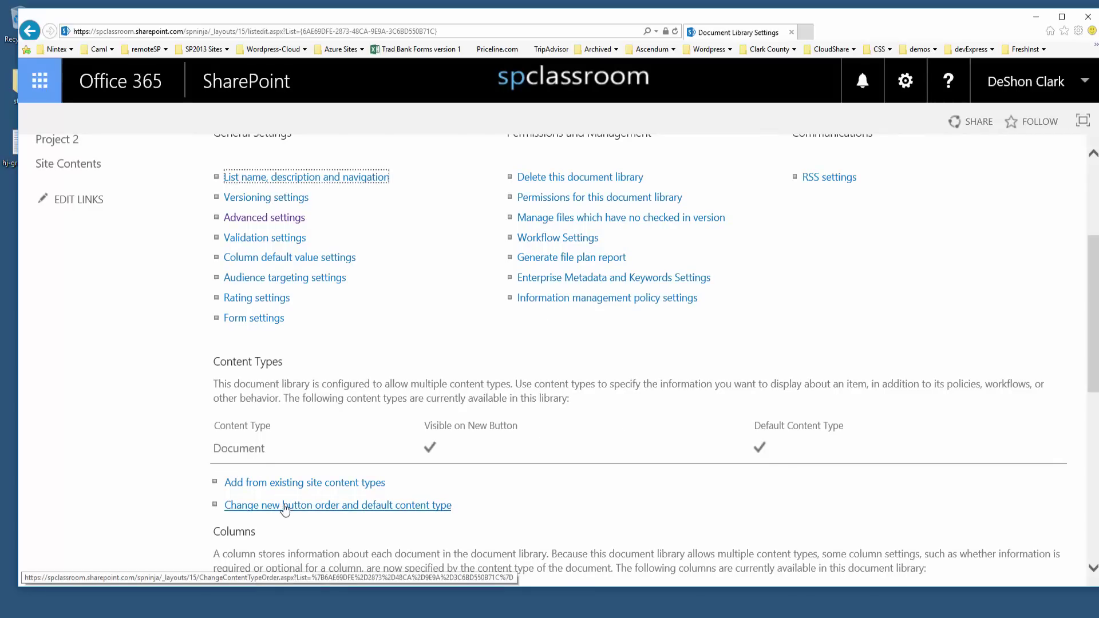
pyautogui.click(278, 484)
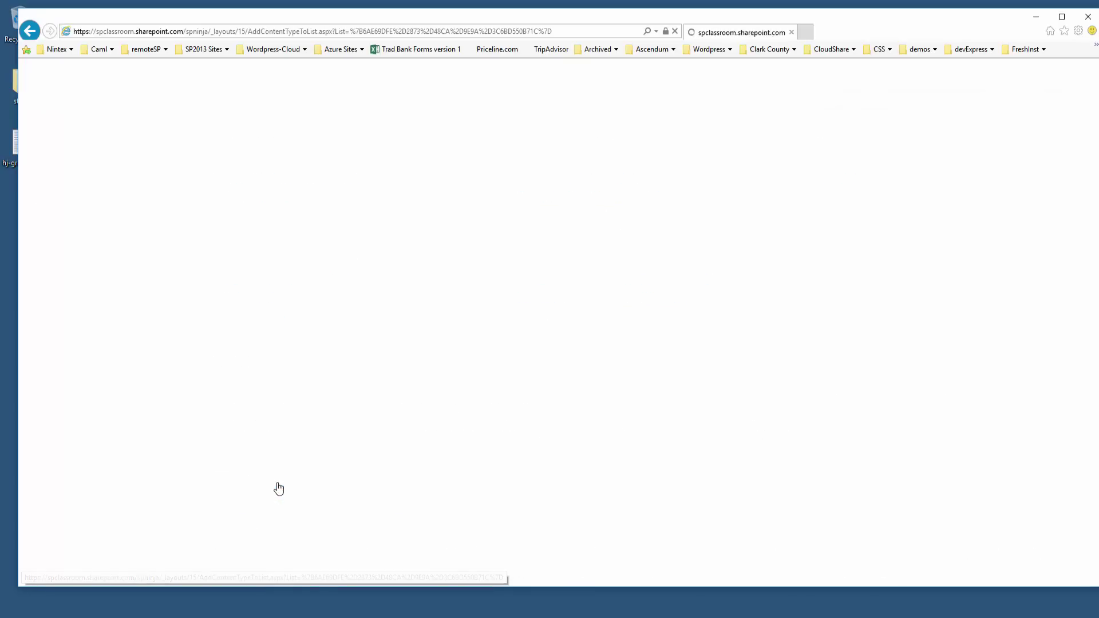
pyautogui.click(533, 366)
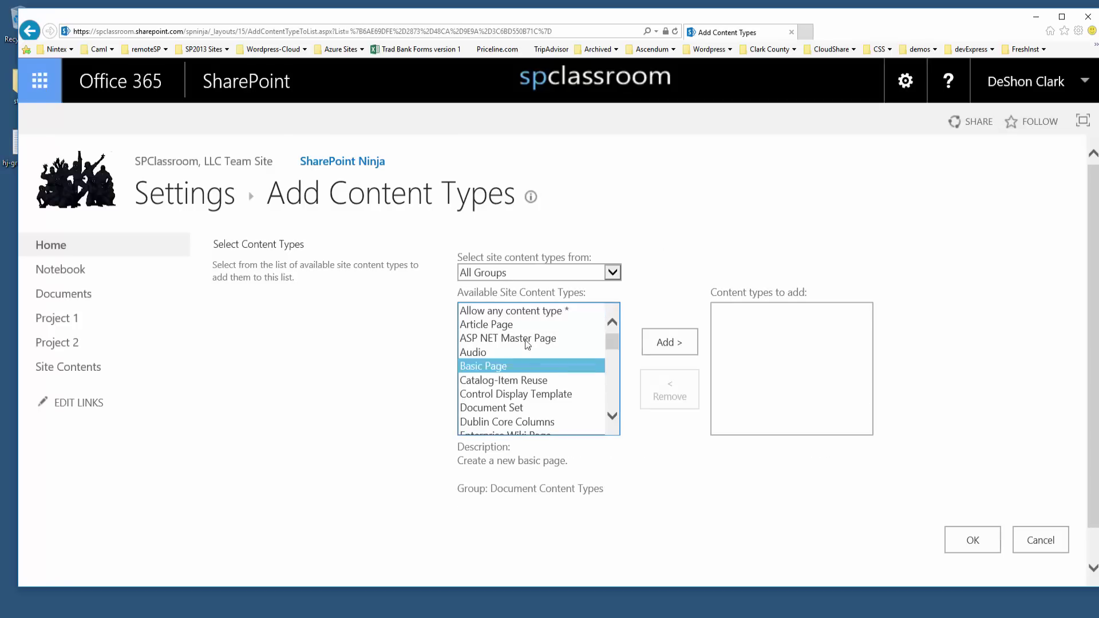
pyautogui.click(517, 274)
pyautogui.click(513, 380)
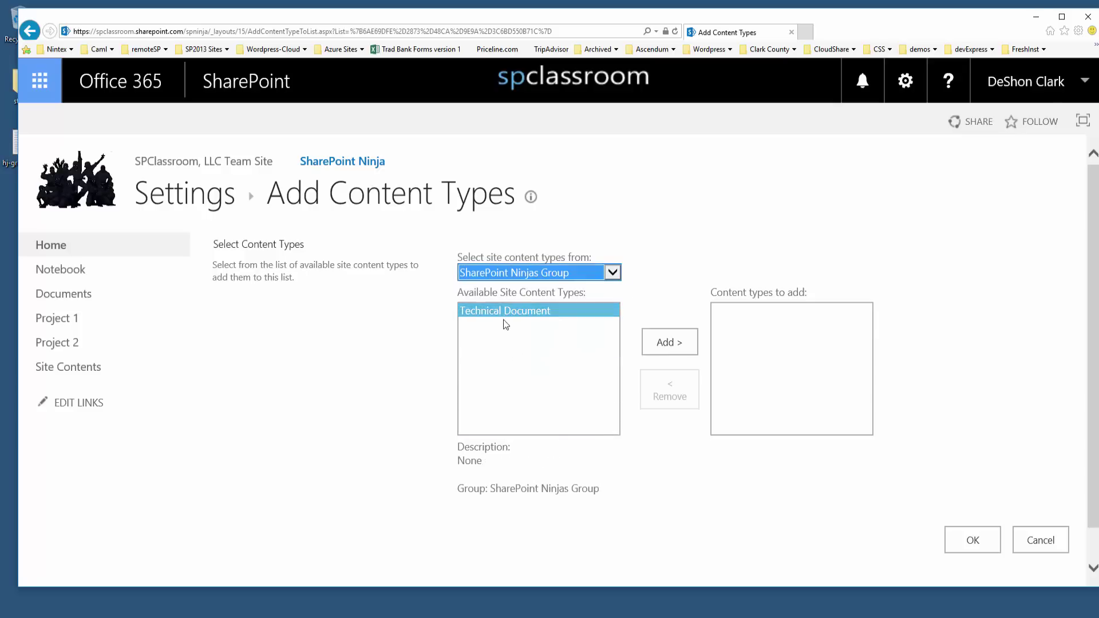
pyautogui.doubleClick(506, 311)
pyautogui.click(955, 549)
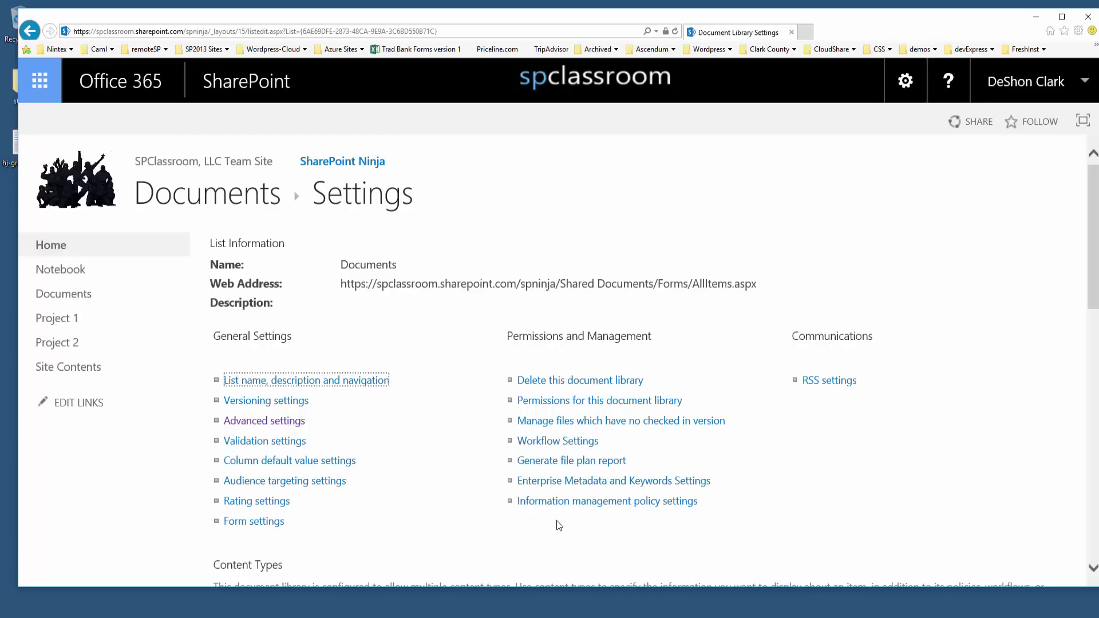
# - Create a new Technical Document in the Documents library, fill it with several lines of filler text, and return to the library
pyautogui.click(212, 199)
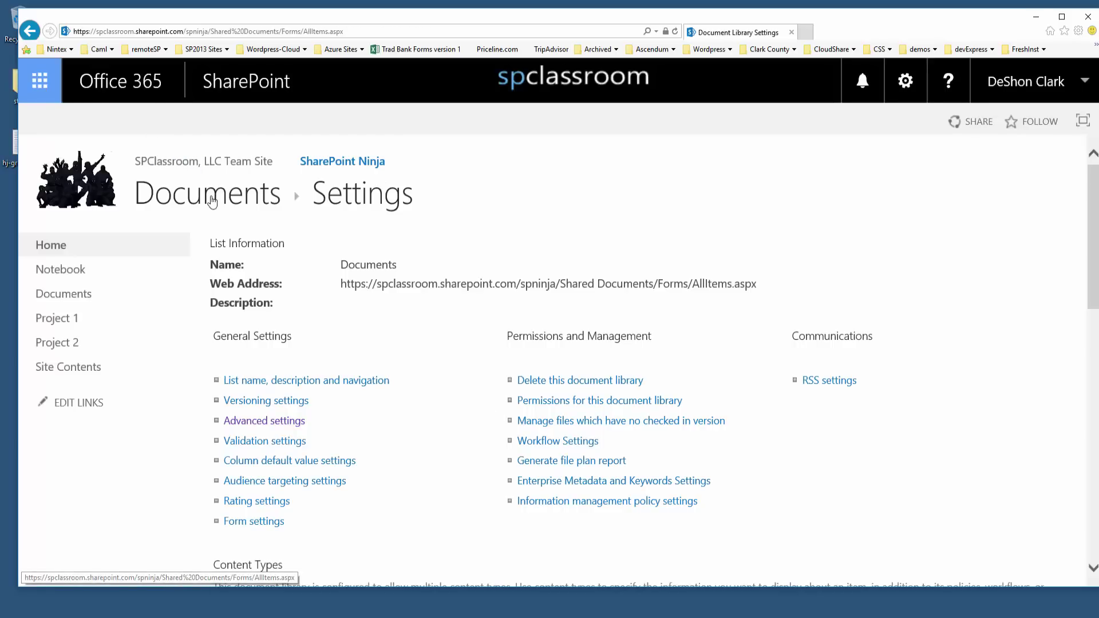
pyautogui.click(243, 252)
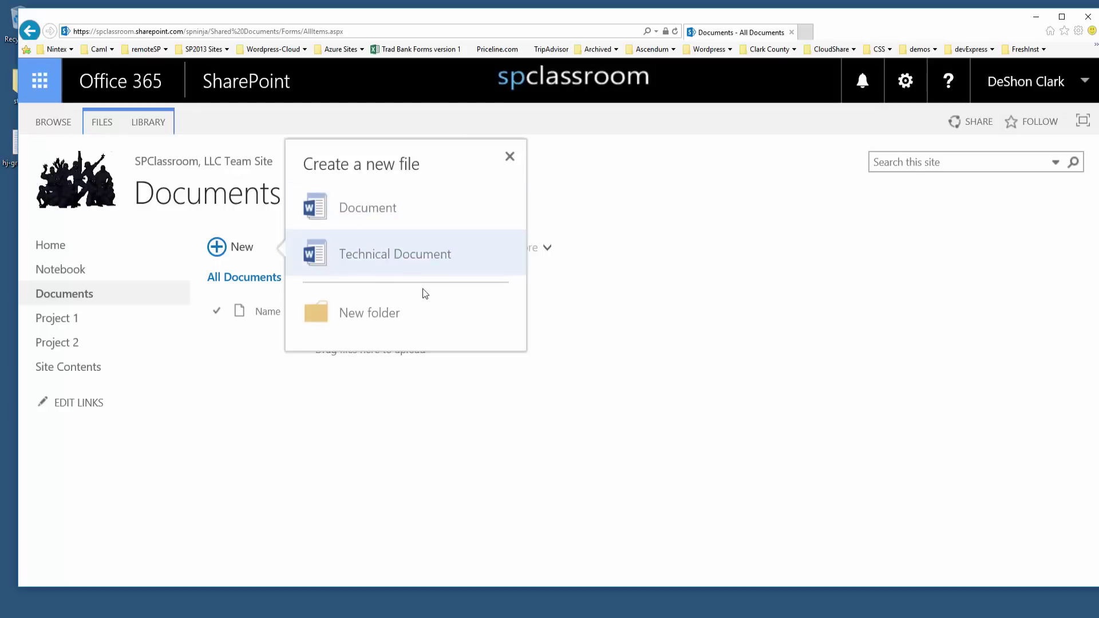
pyautogui.click(408, 254)
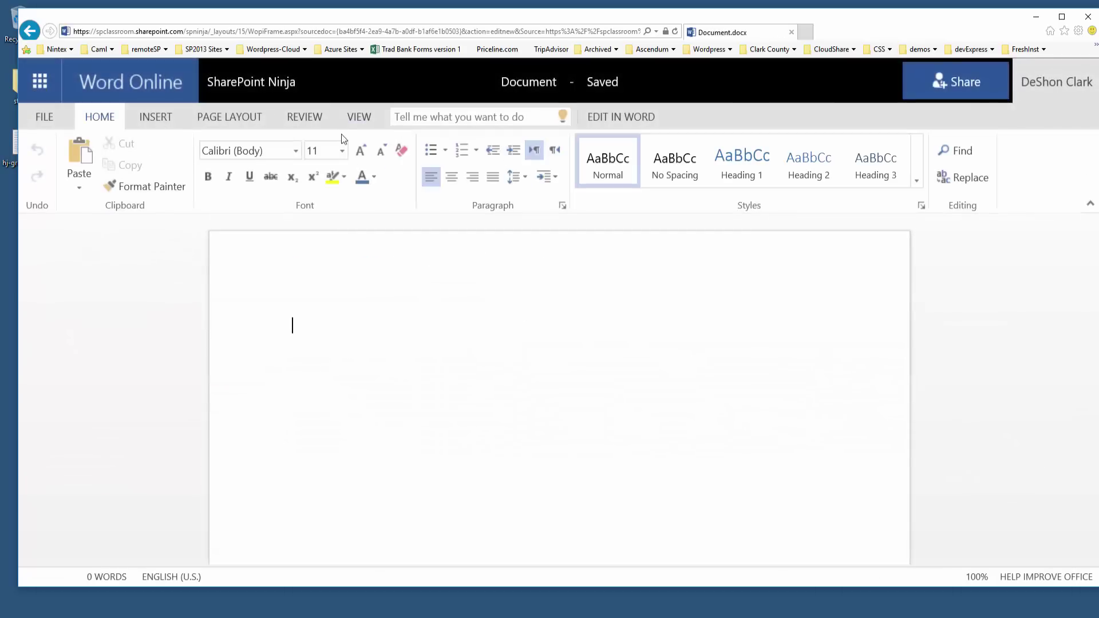
pyautogui.write('Fdshgfd f Dsafudsah fdsahf Dsa Fdsa F Dsa f')
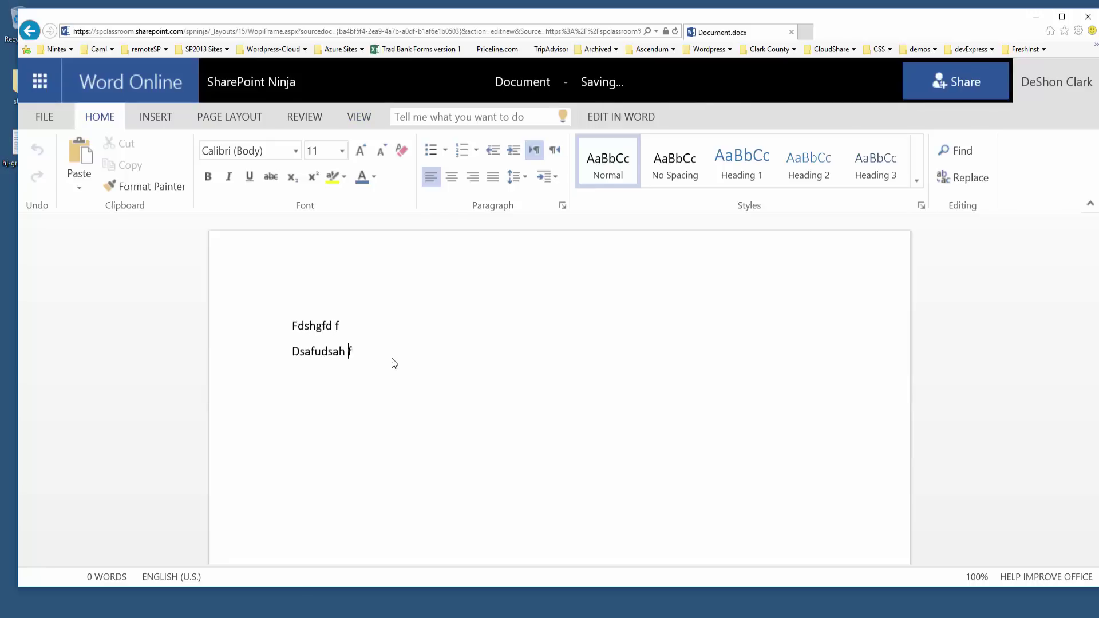
pyautogui.press('Return')
pyautogui.write('dsa')
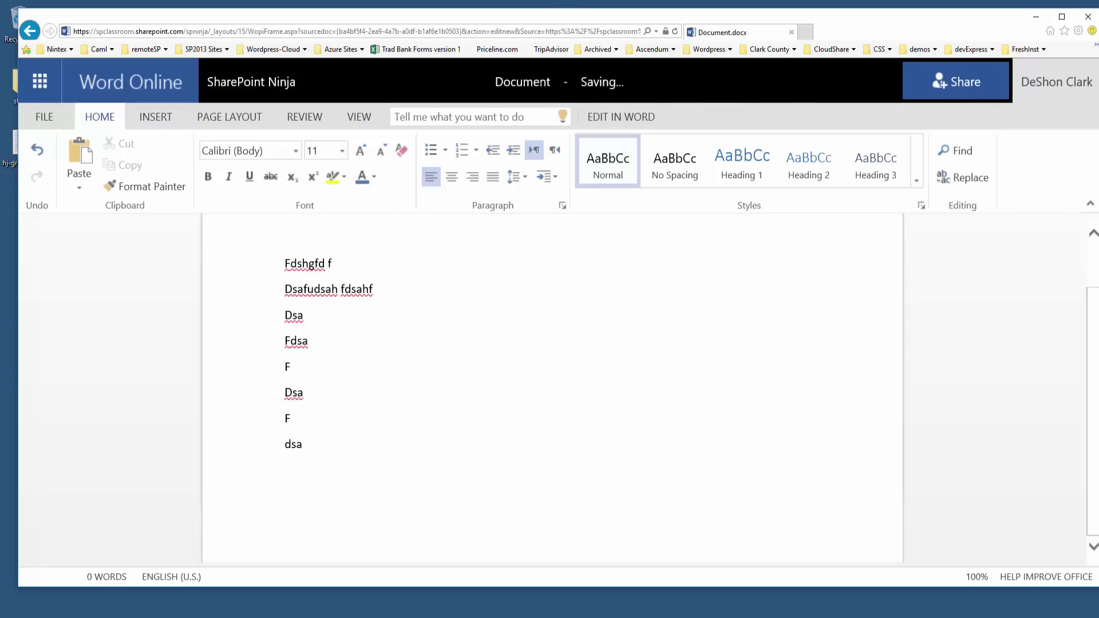
pyautogui.click(269, 85)
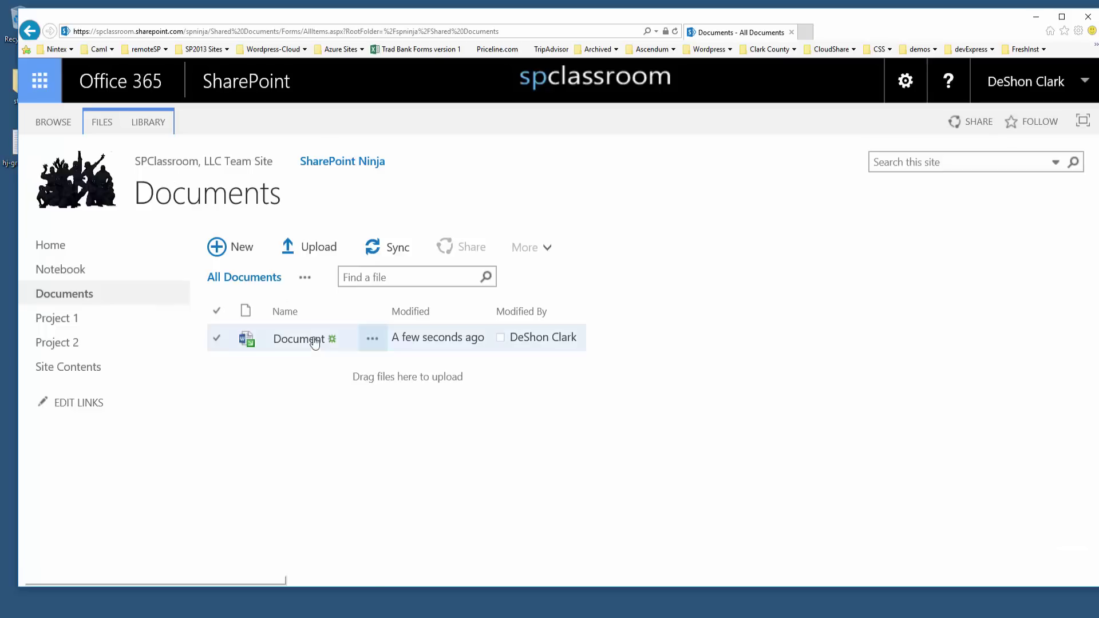
# - Open the new document's properties for editing and set its Application to Employee Count
pyautogui.click(385, 339)
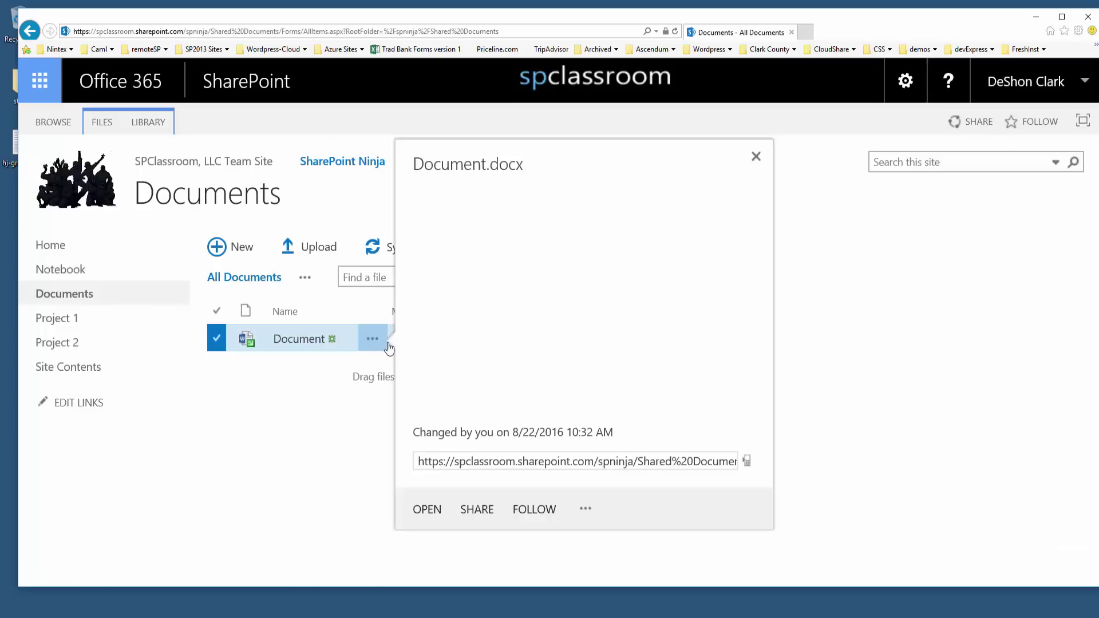
pyautogui.click(589, 513)
pyautogui.click(622, 532)
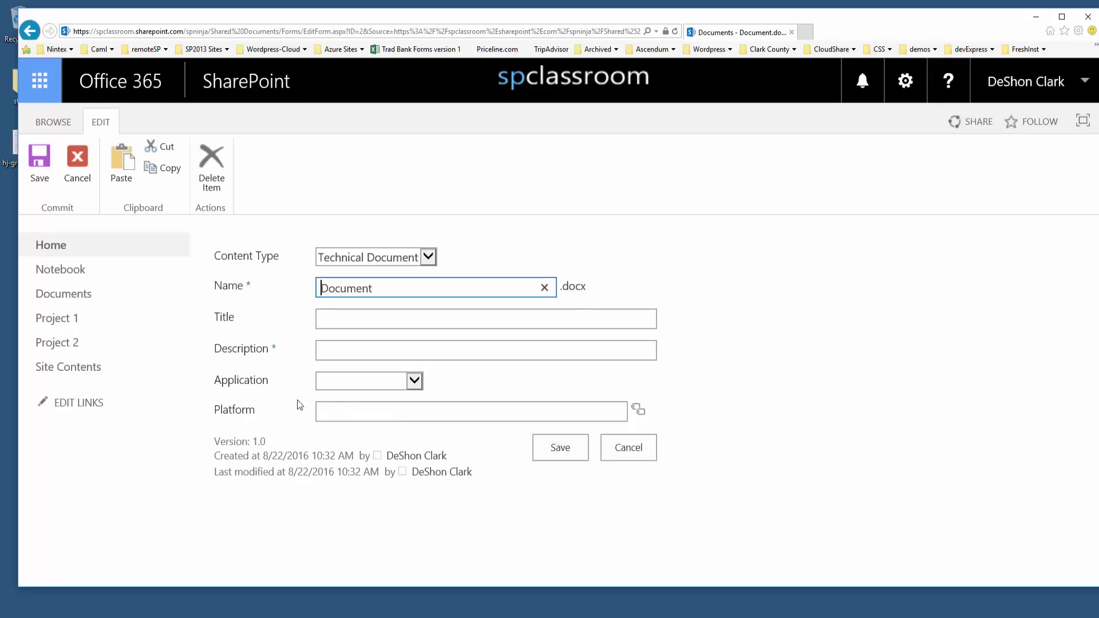
pyautogui.click(412, 382)
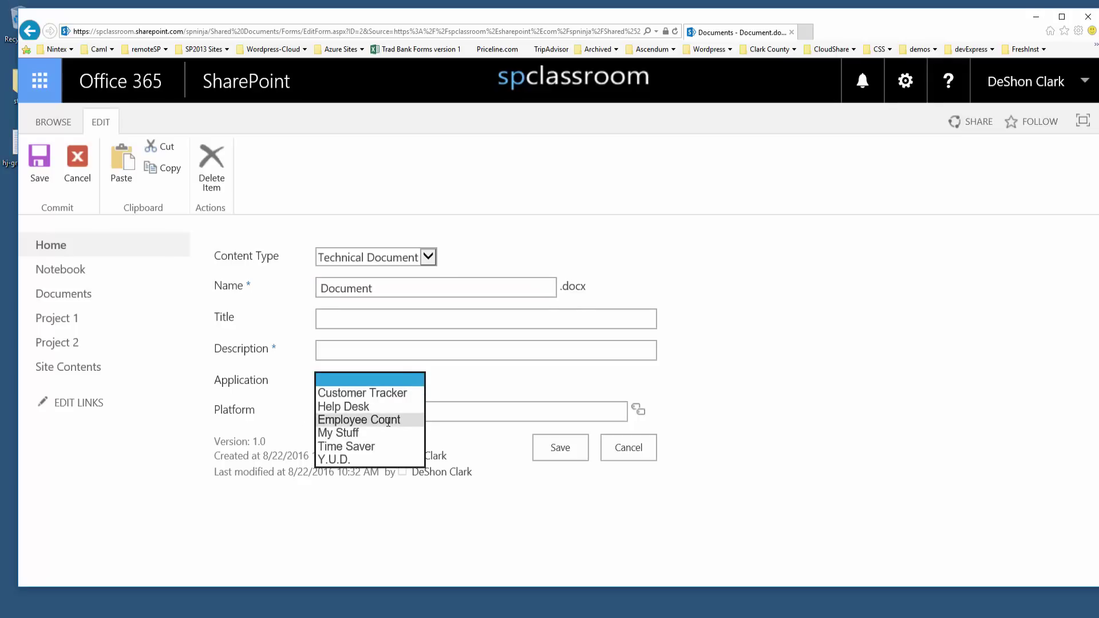
pyautogui.click(285, 433)
pyautogui.click(412, 382)
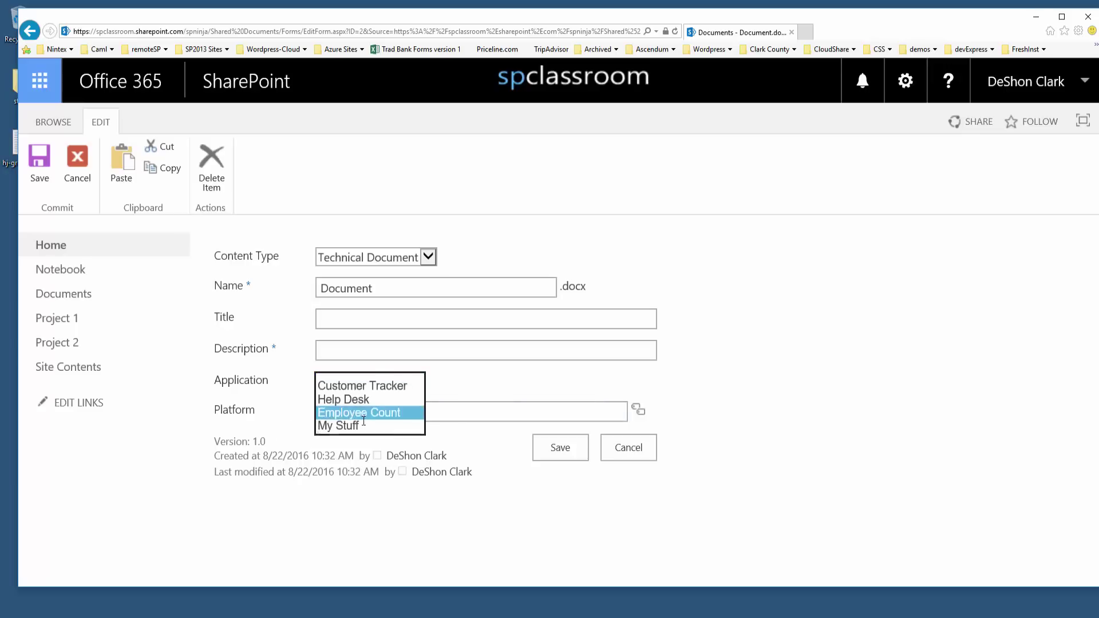
pyautogui.click(347, 412)
# - Set the document's Platform to the SAP term from the Applications term set
pyautogui.click(638, 410)
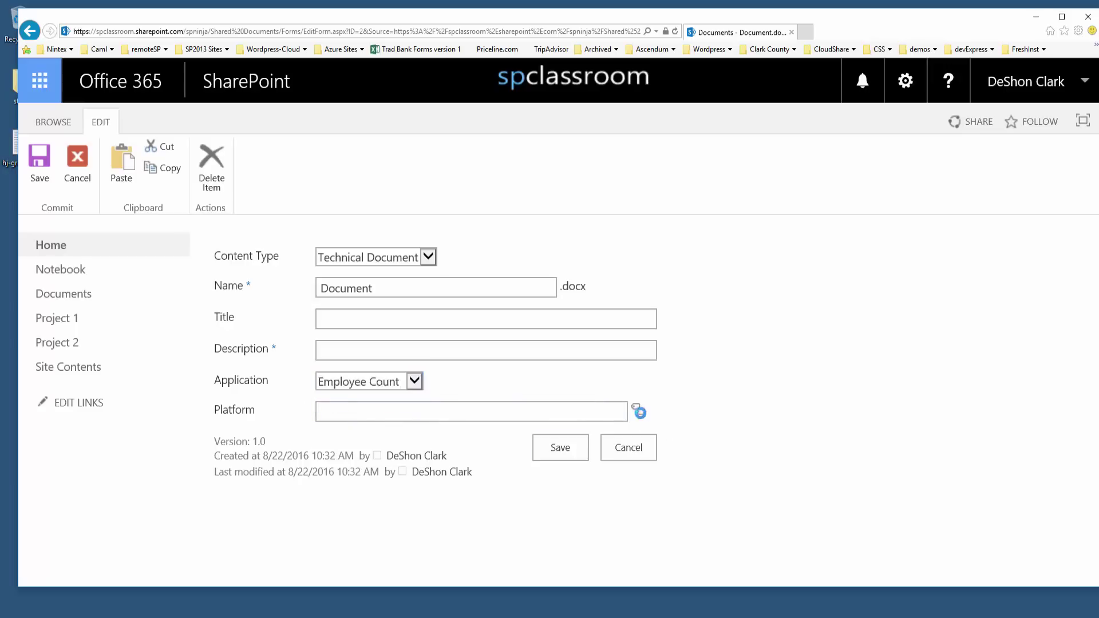
pyautogui.click(288, 245)
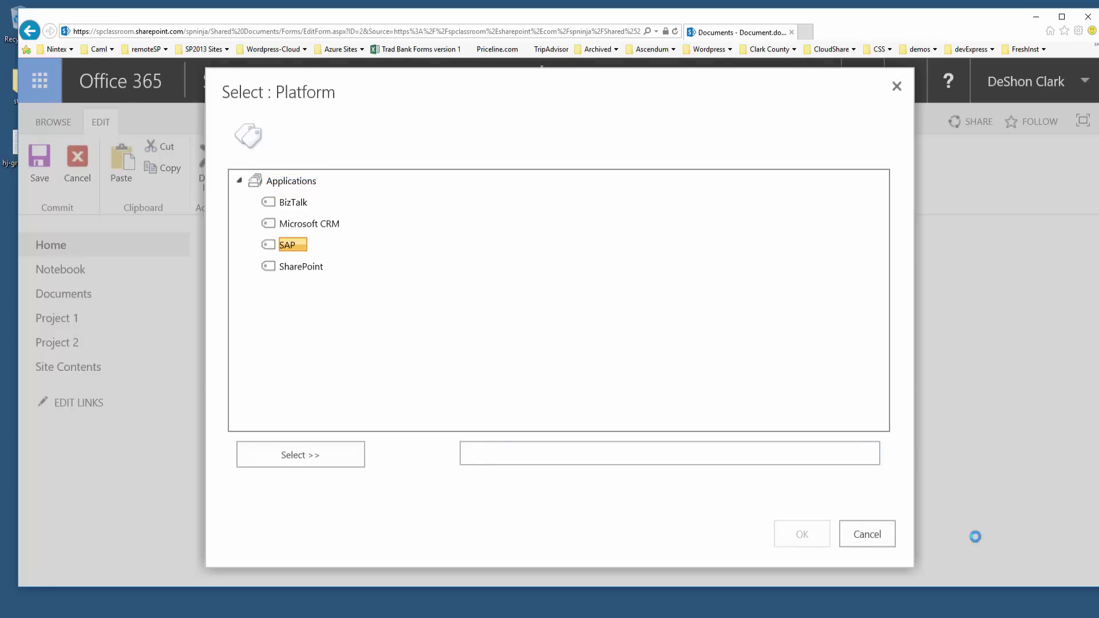
pyautogui.doubleClick(284, 247)
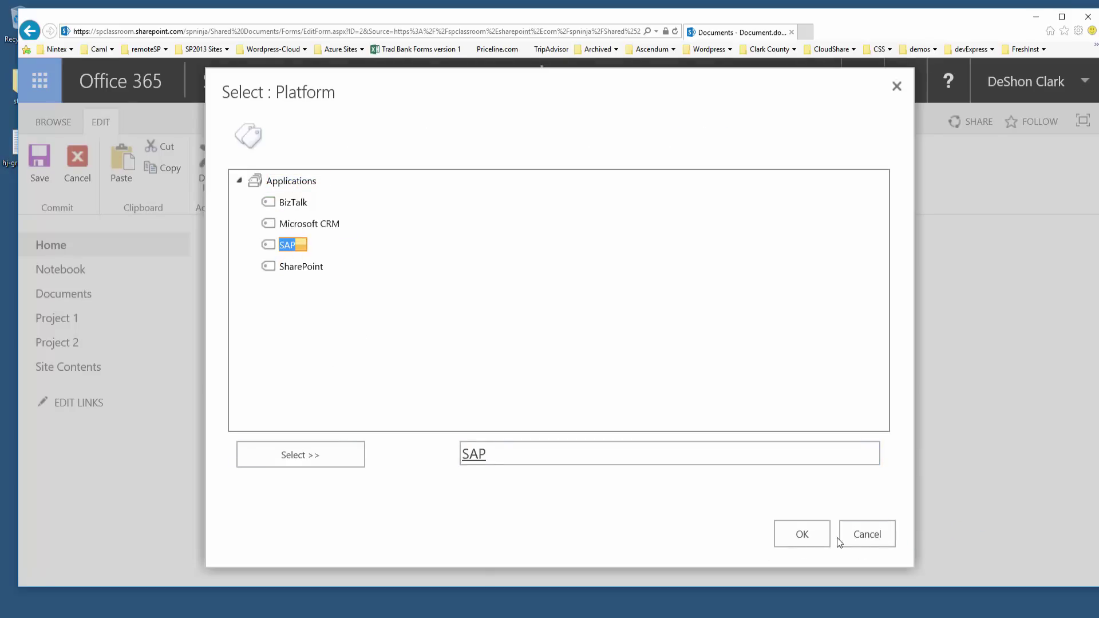
pyautogui.click(804, 536)
# - Try to save the document's properties, entering "hgfdf'dasfdasjfhdsja" as the required Description
pyautogui.click(573, 456)
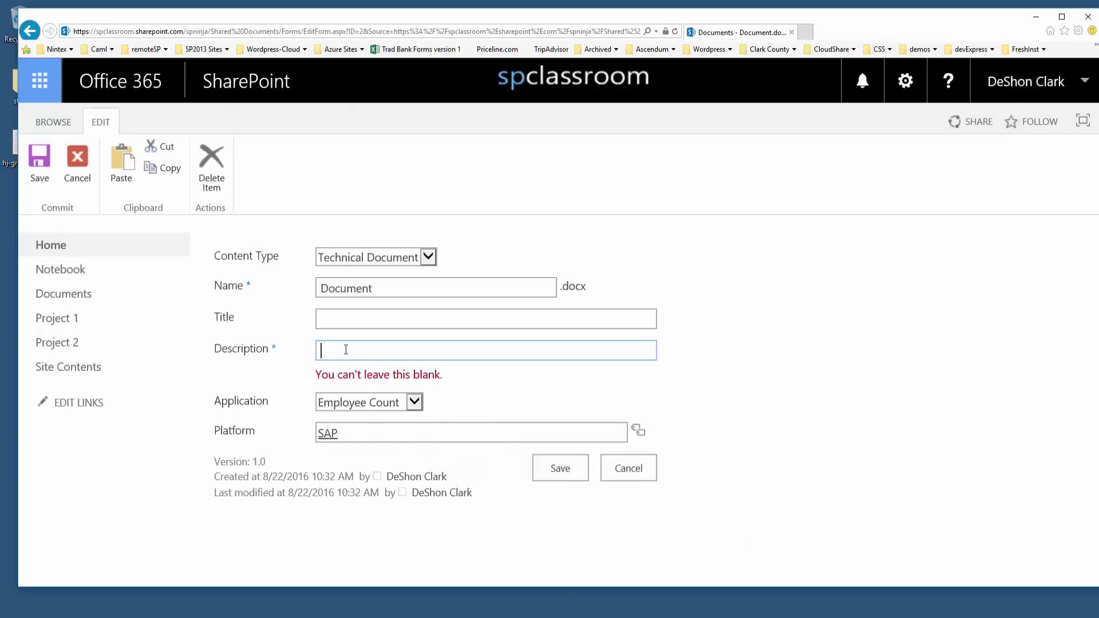
pyautogui.write("hgfdf'dasfdasjfhdsja")
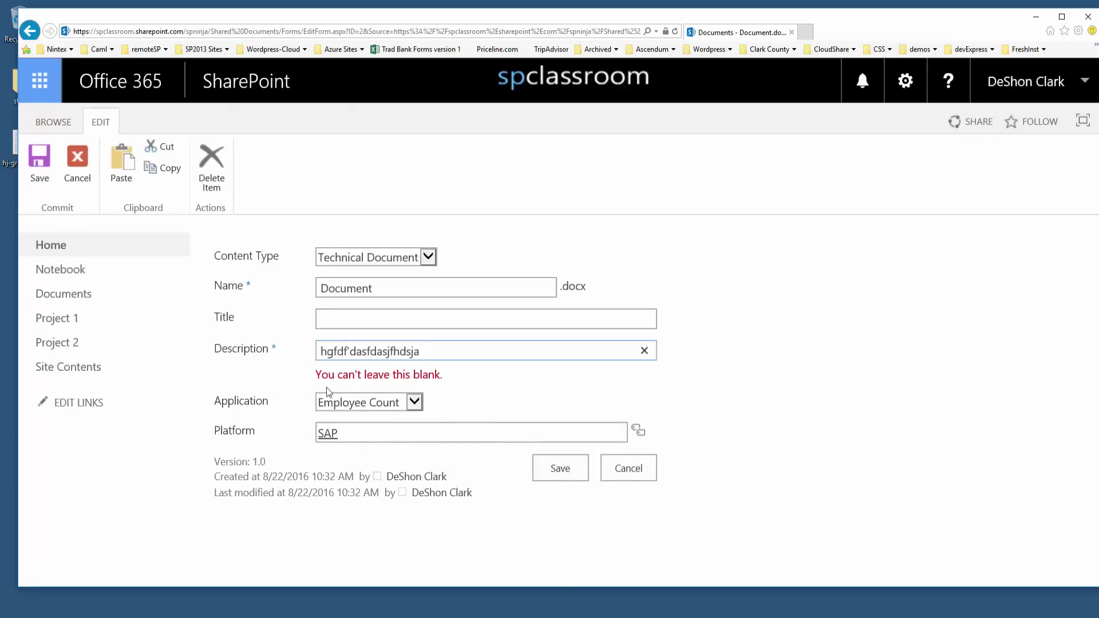
pyautogui.click(579, 468)
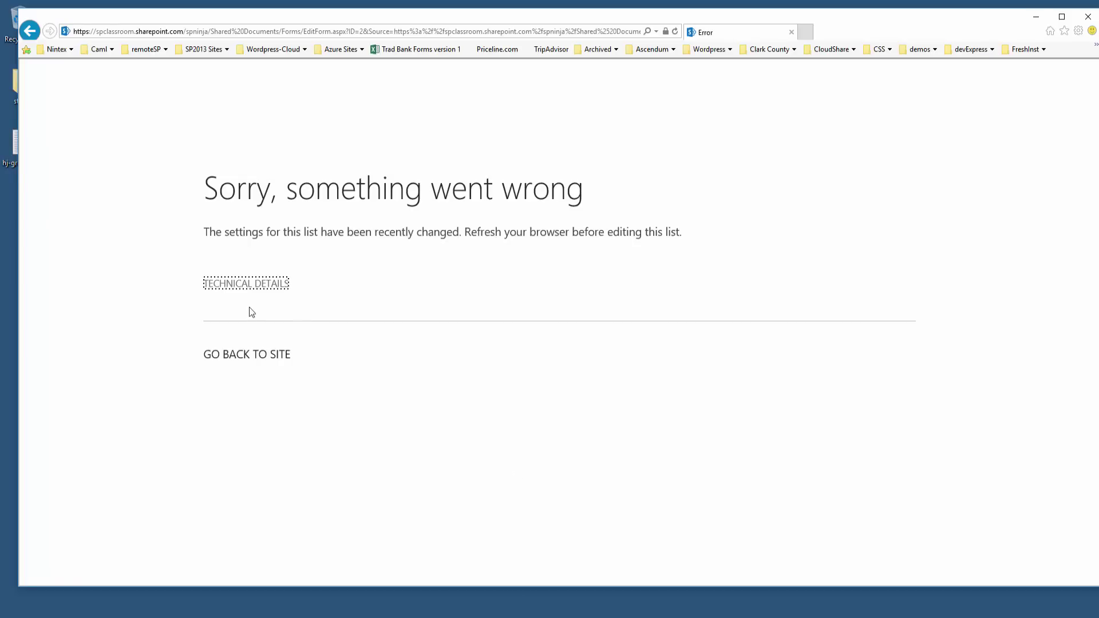
# - View the error's technical details and return to the Documents library through the site's home page
pyautogui.click(251, 284)
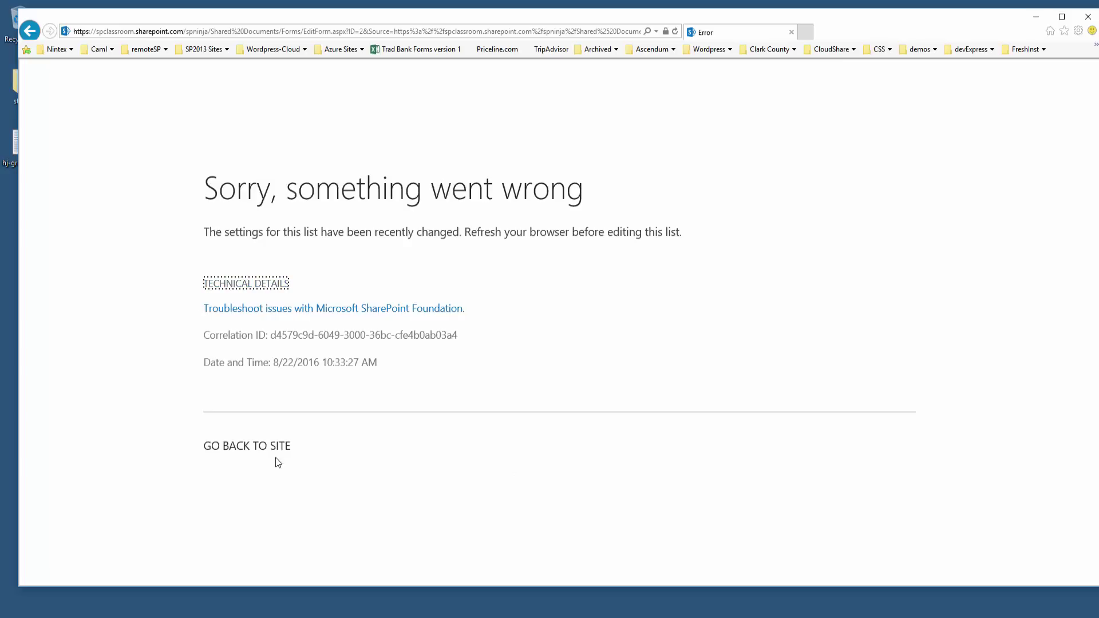
pyautogui.click(277, 446)
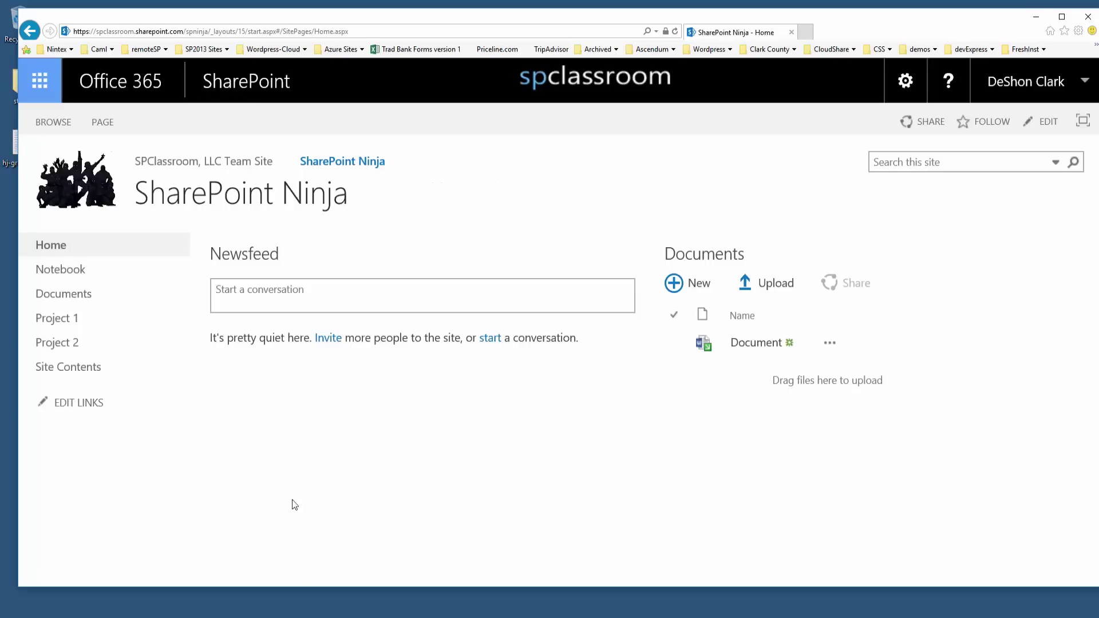
pyautogui.click(713, 259)
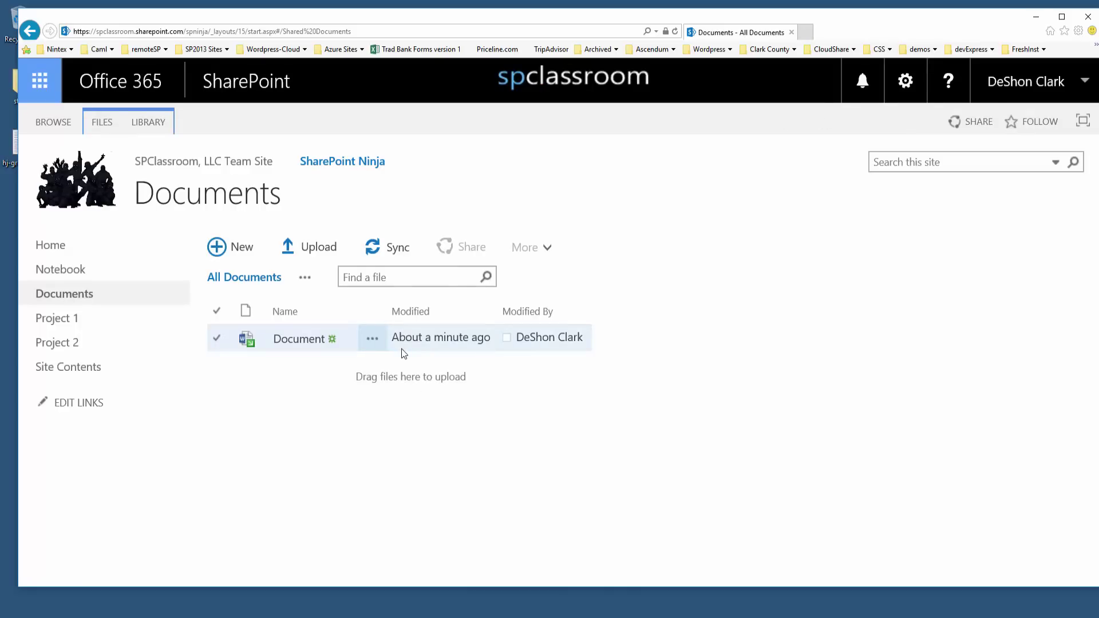
# - Open the site content types from the site settings and look through the list for Technical Document
pyautogui.click(905, 83)
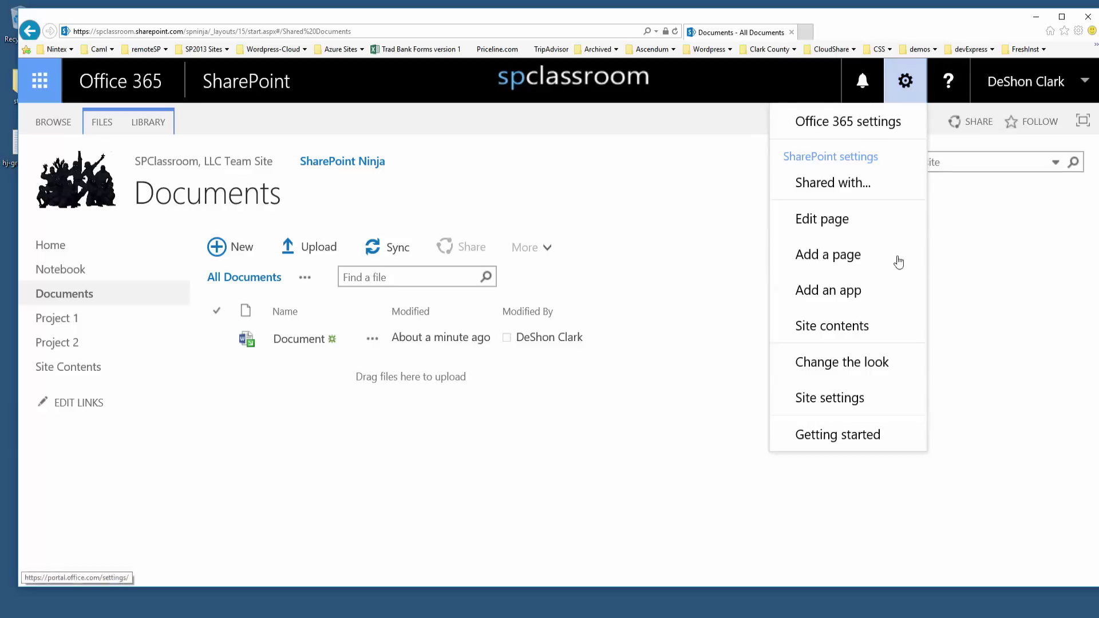
pyautogui.click(848, 414)
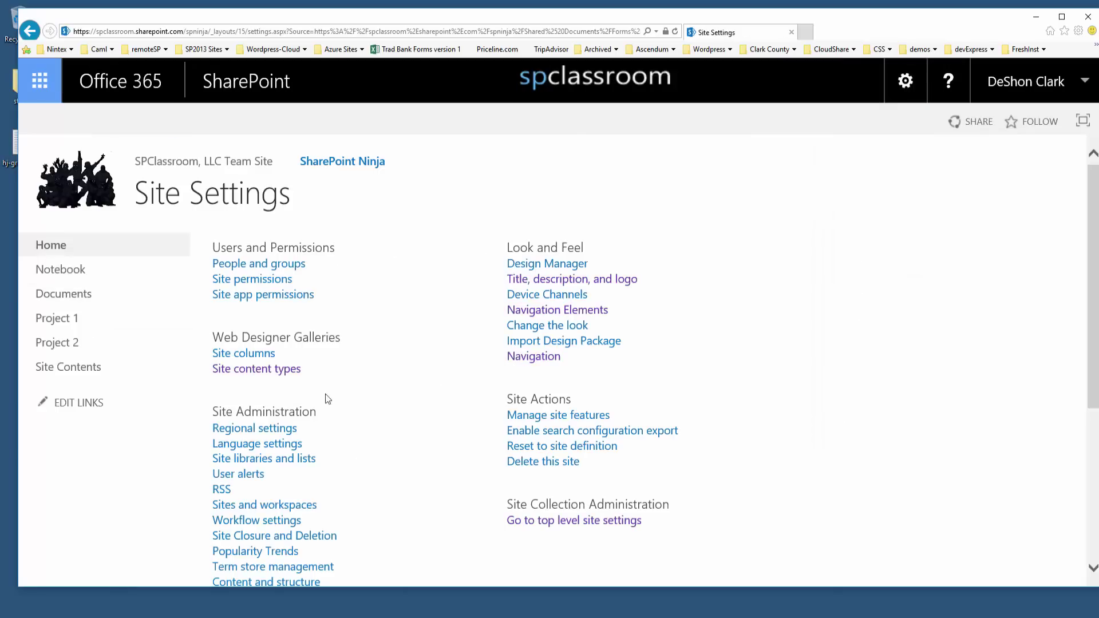
pyautogui.click(269, 369)
pyautogui.scroll(-4, 326, 527)
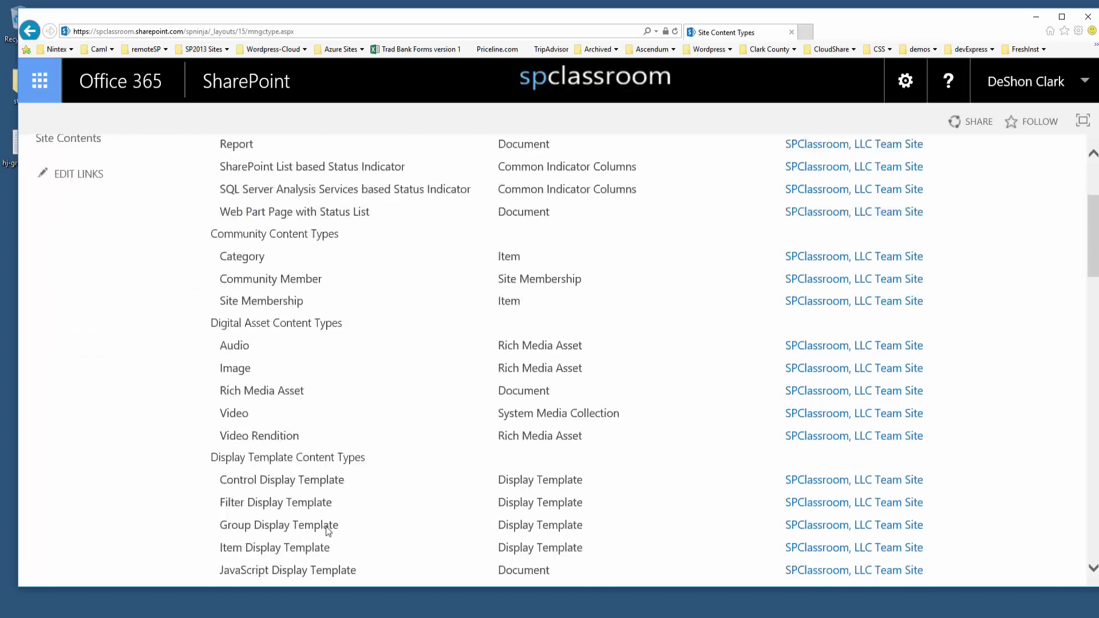
pyautogui.scroll(-12, 327, 528)
pyautogui.scroll(15, 330, 525)
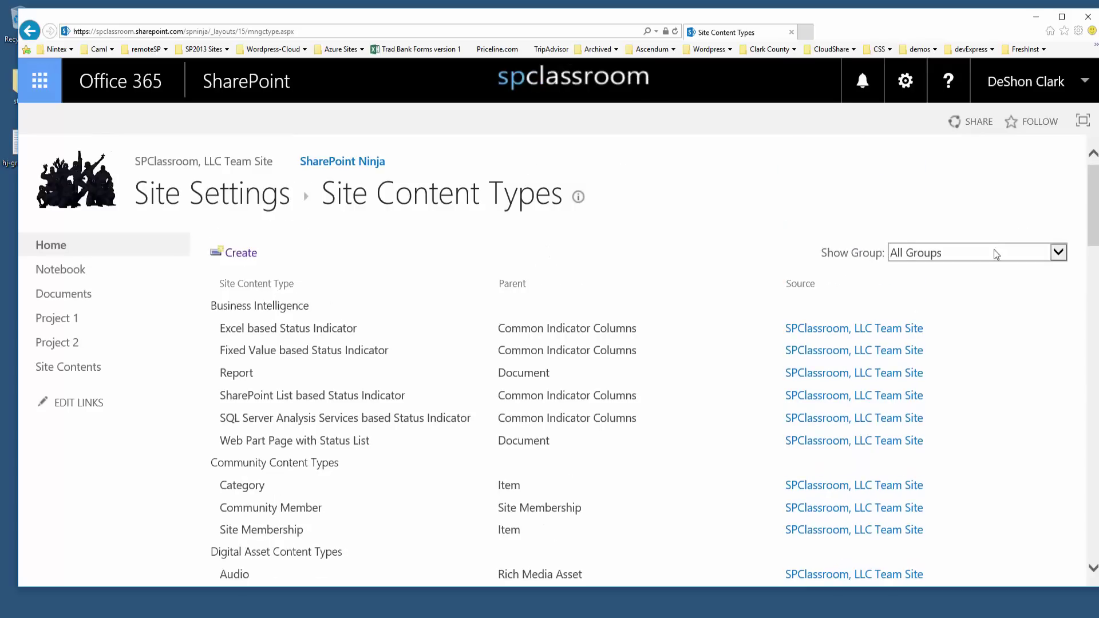
pyautogui.scroll(-15, 609, 395)
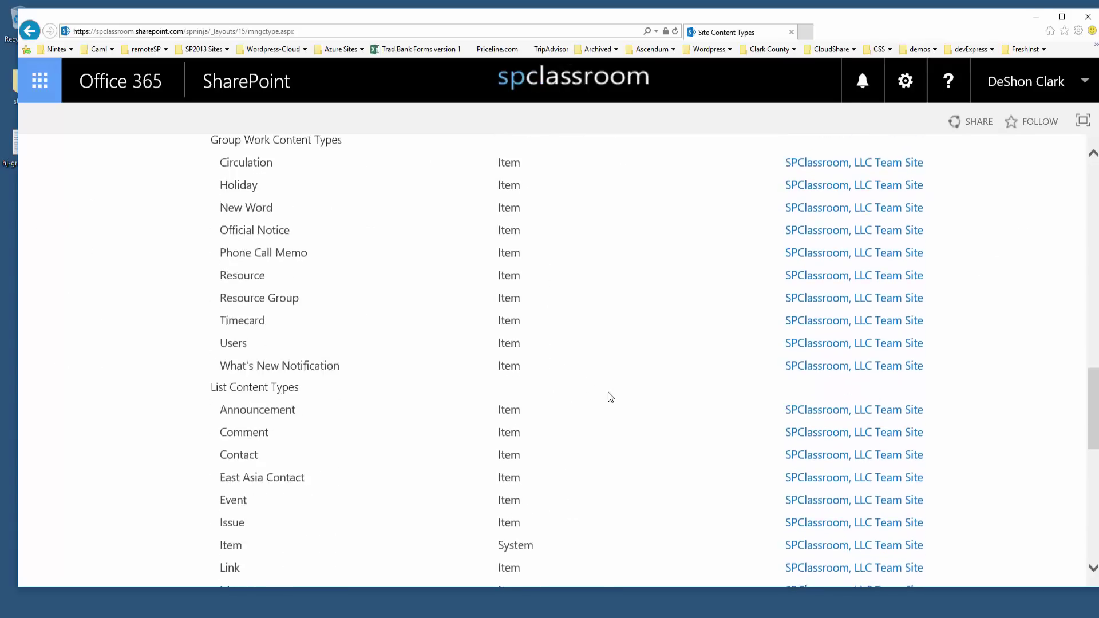
pyautogui.scroll(-9, 610, 396)
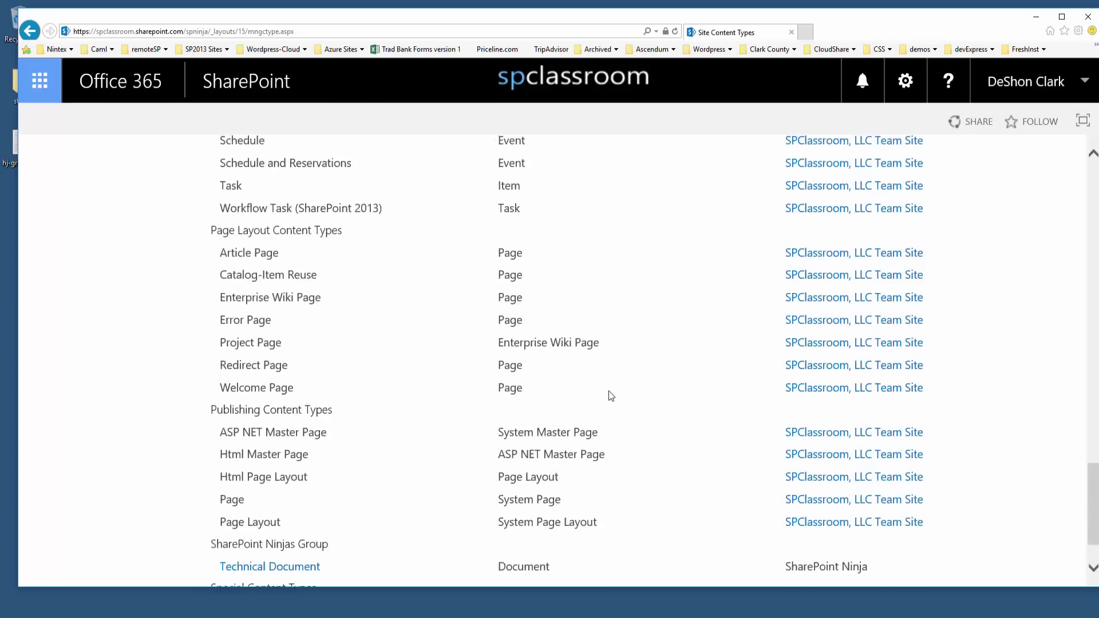
pyautogui.scroll(20, 610, 395)
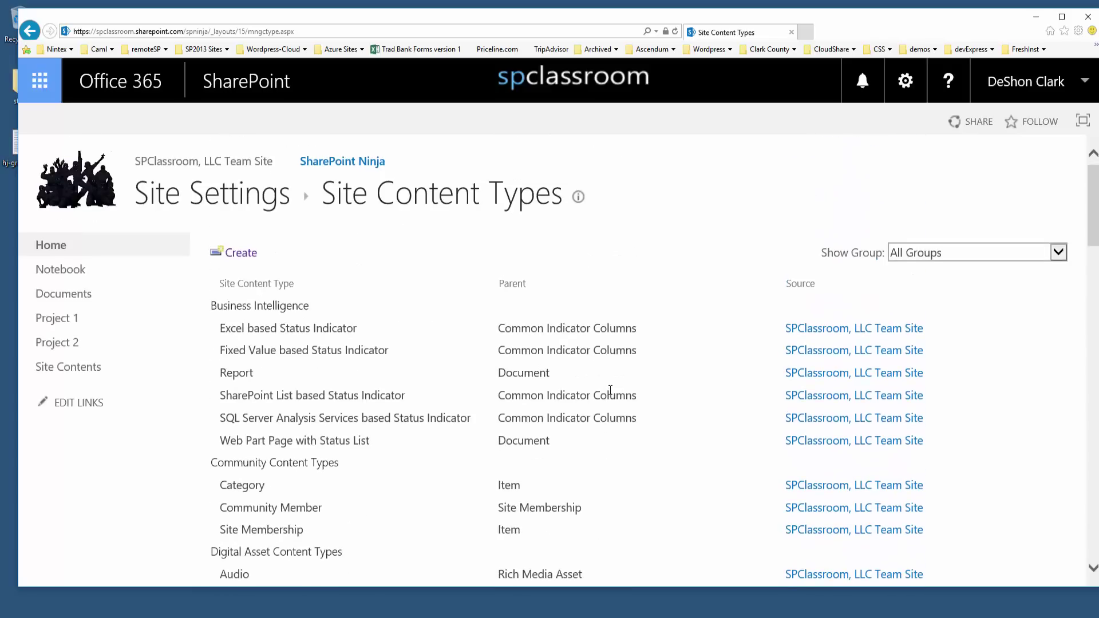
# - Filter the site content types to the SharePoint Ninjas Group and open Technical Document to review its columns
pyautogui.click(960, 256)
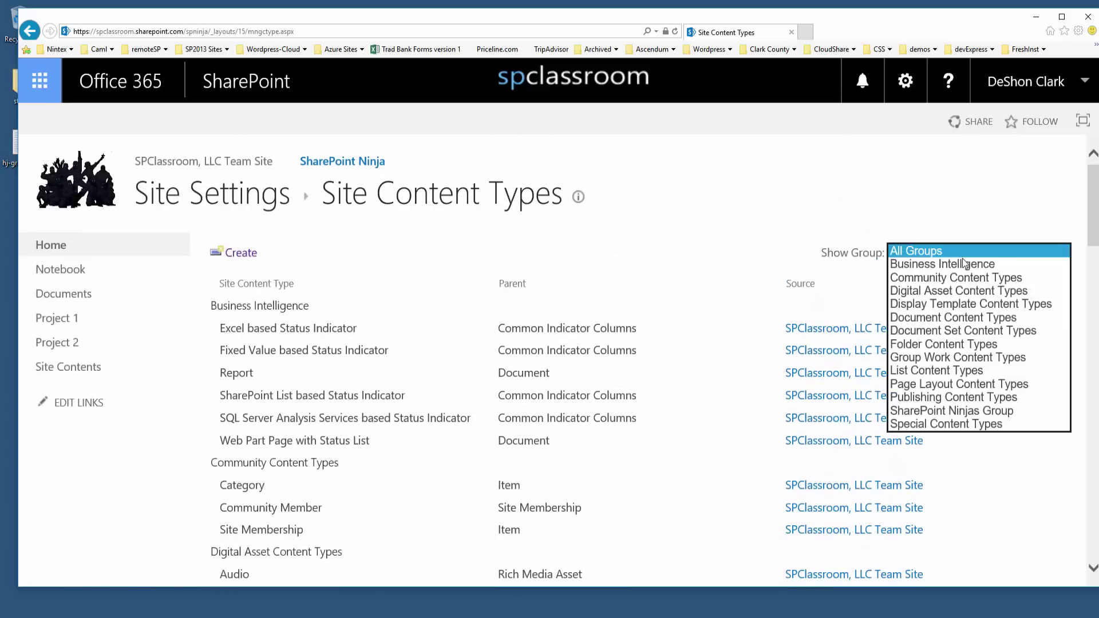
pyautogui.click(957, 411)
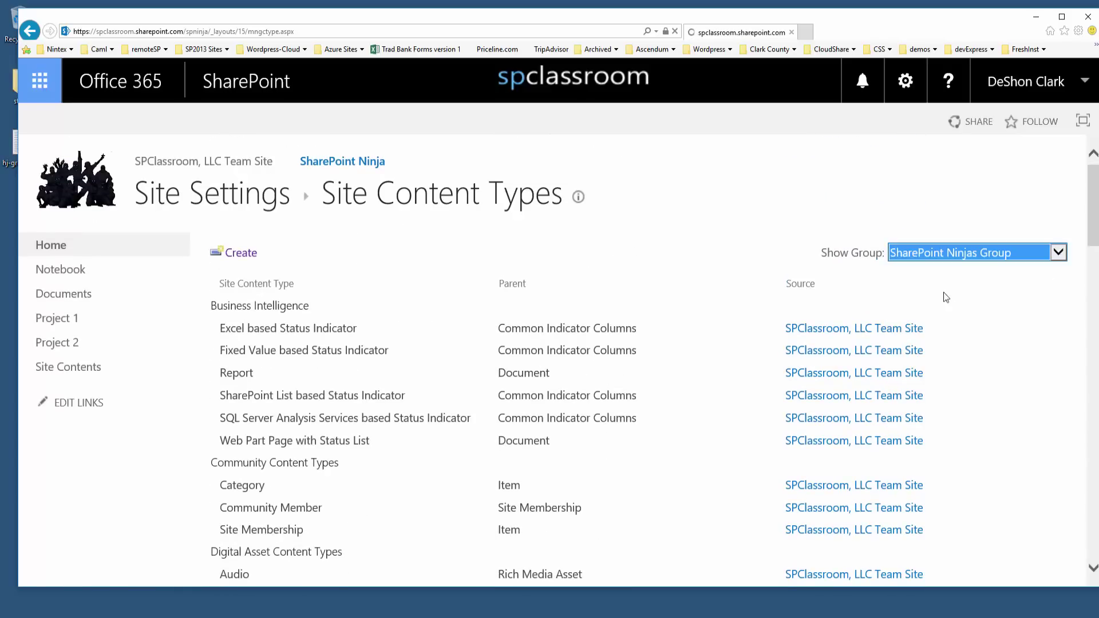
pyautogui.click(292, 334)
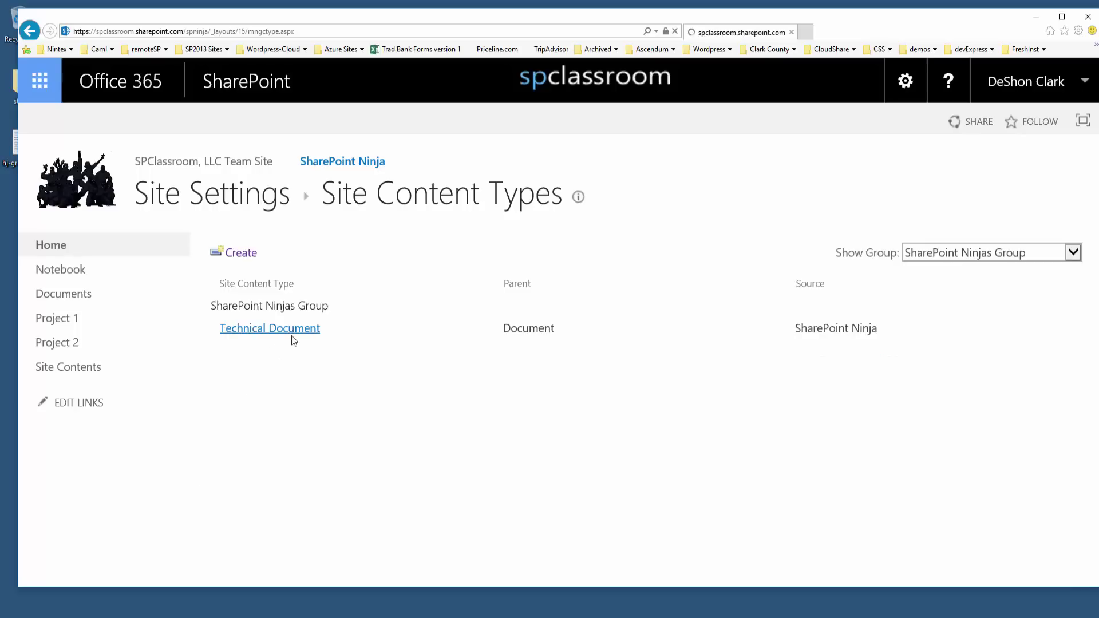
pyautogui.scroll(-3, 290, 476)
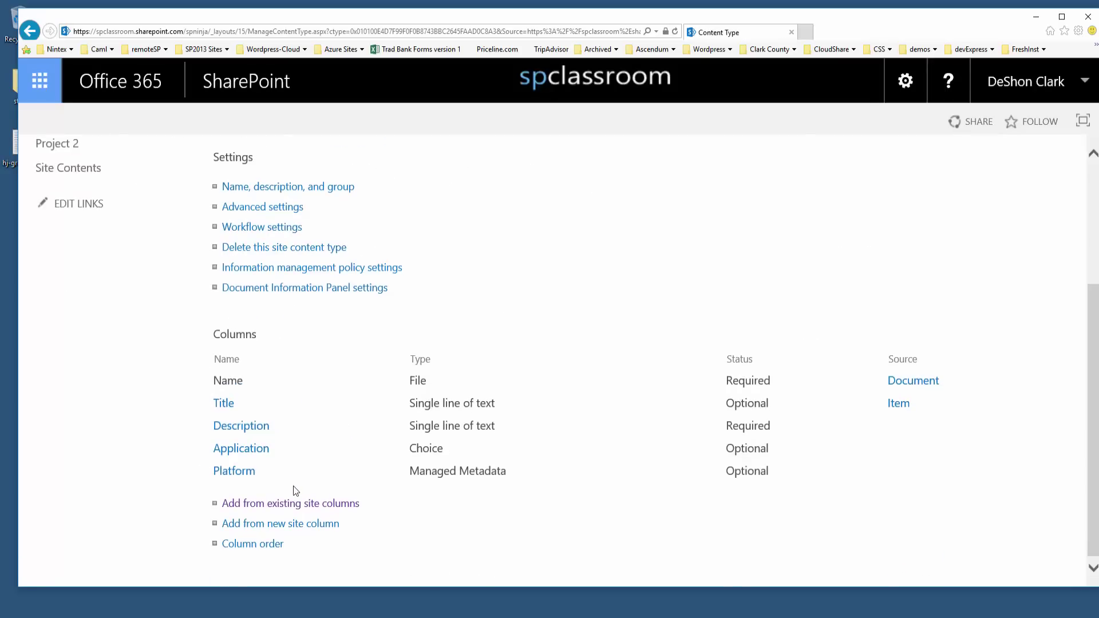
# - Make the Technical Document content type's Description column optional, updating all content types that inherit from it
pyautogui.click(240, 427)
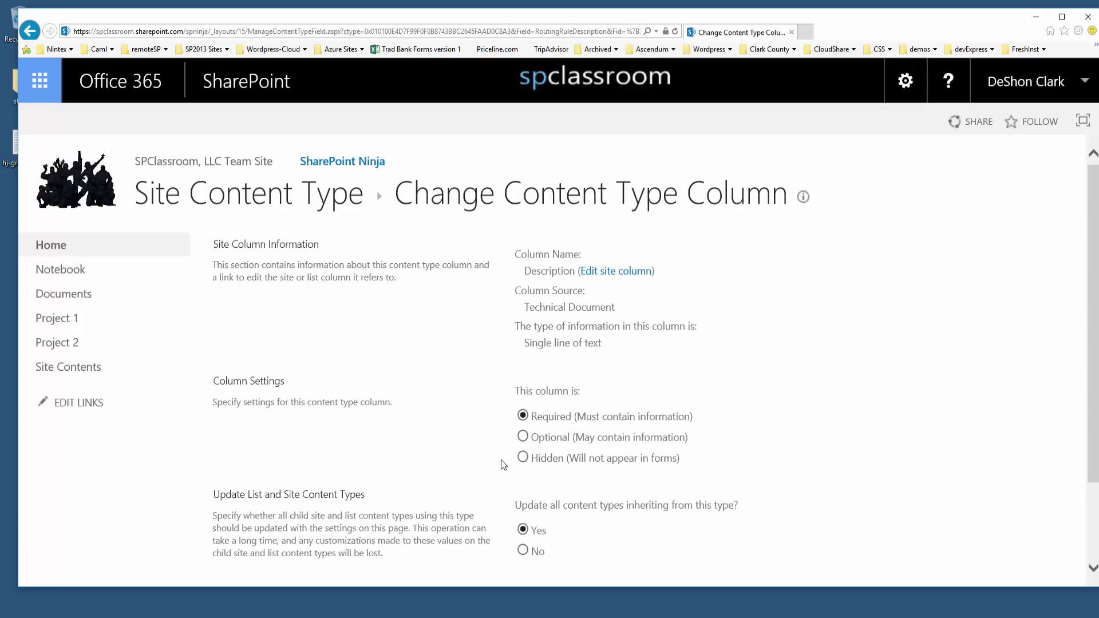
pyautogui.click(523, 437)
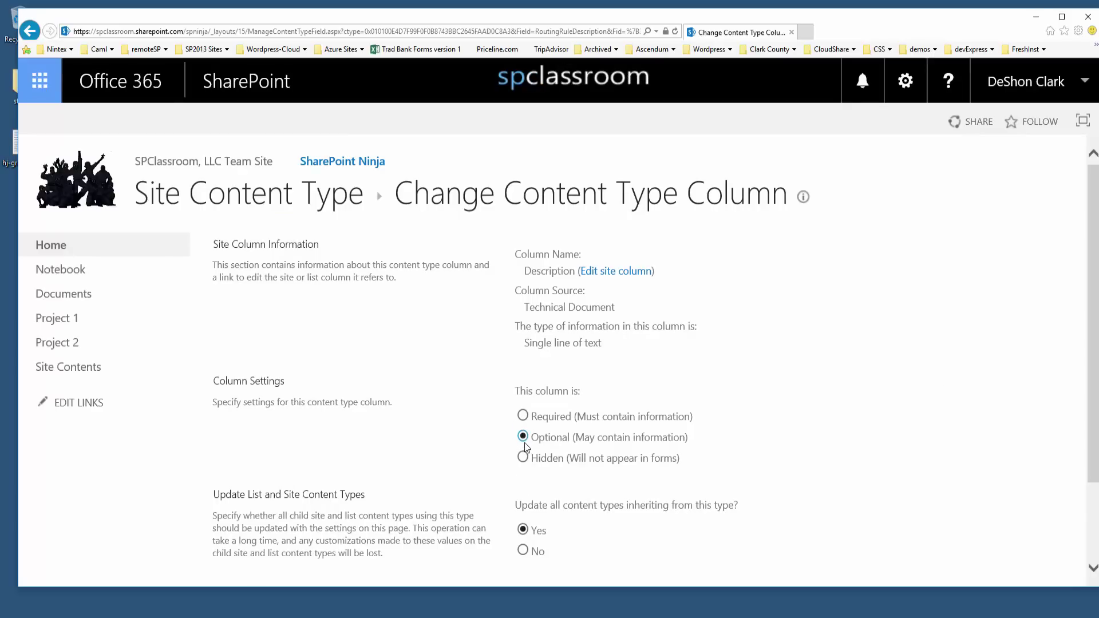
pyautogui.scroll(-2, 673, 503)
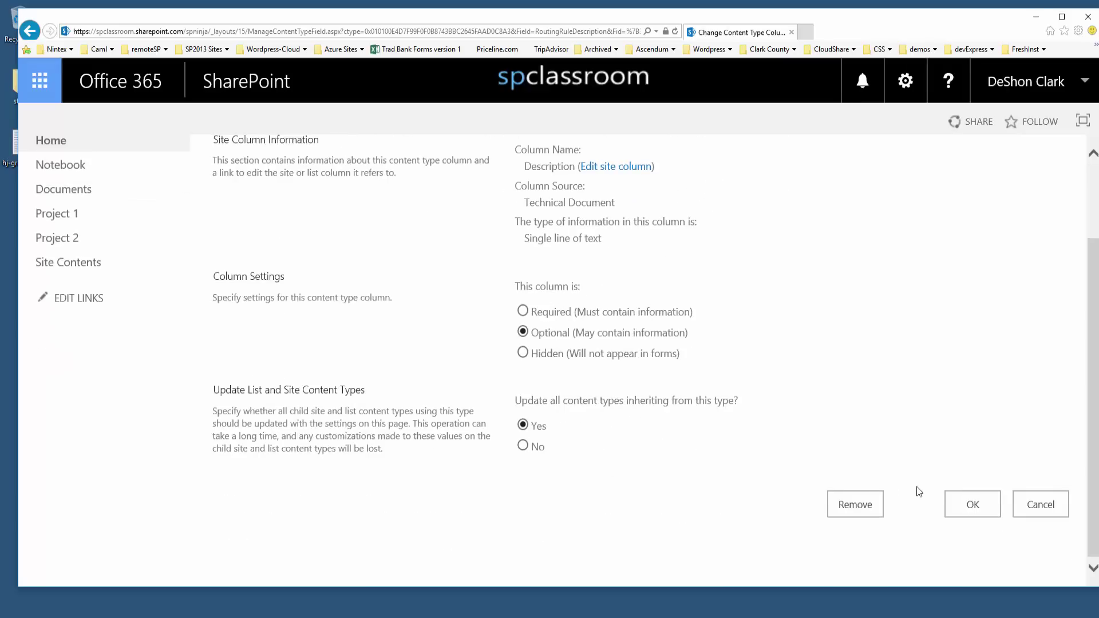
pyautogui.click(971, 515)
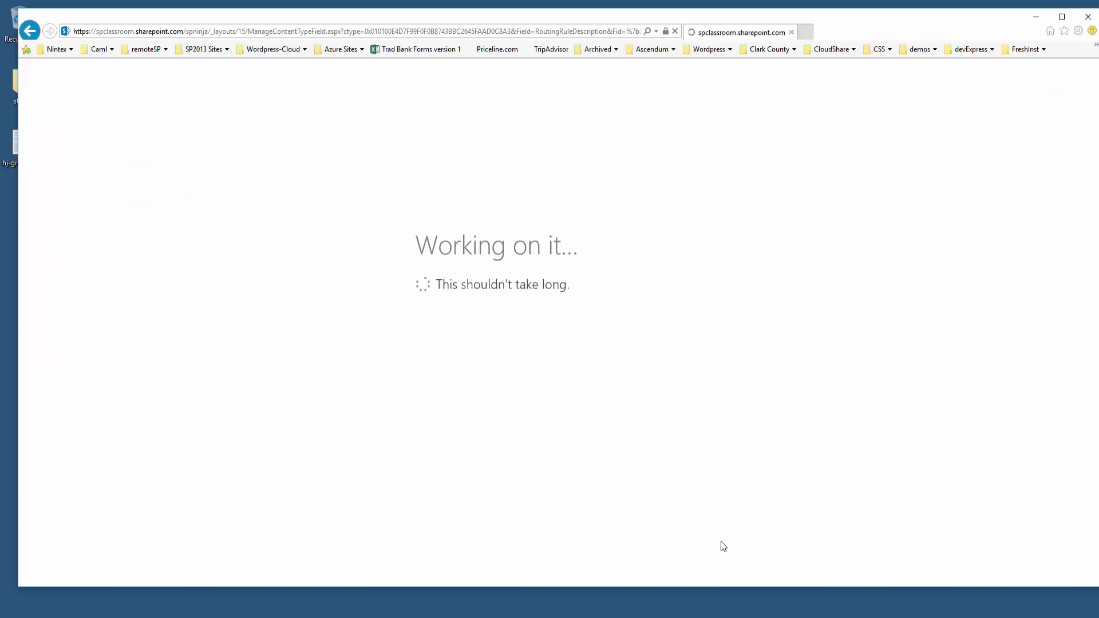
# - Reorder the Technical Document columns so Application is third, Platform fourth and Description fifth, updating inheriting content types
pyautogui.scroll(-3, 628, 491)
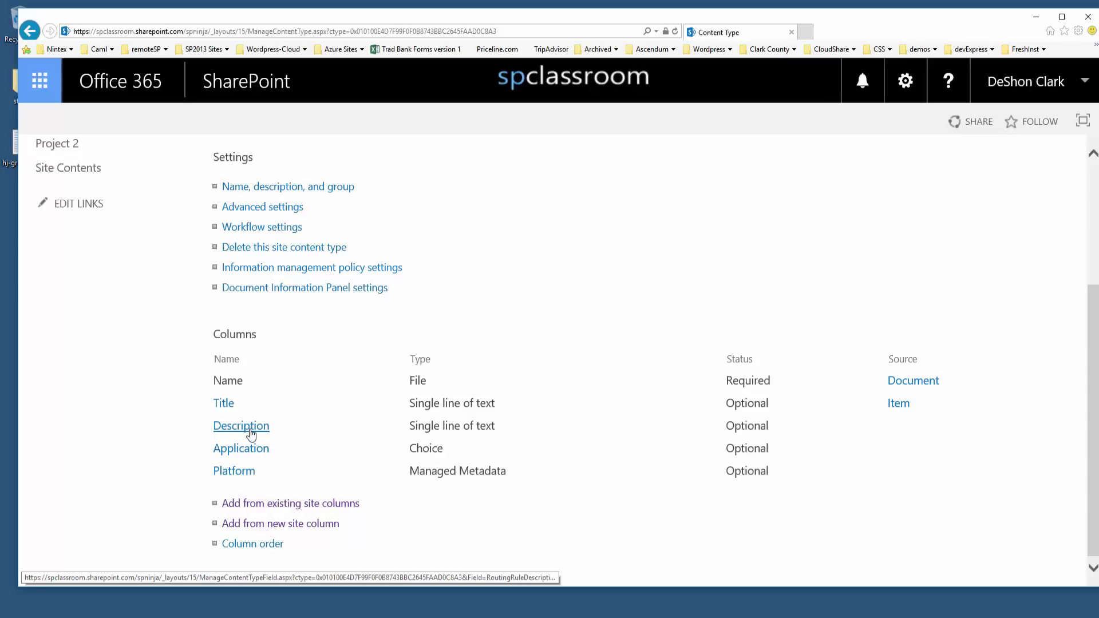
pyautogui.click(243, 547)
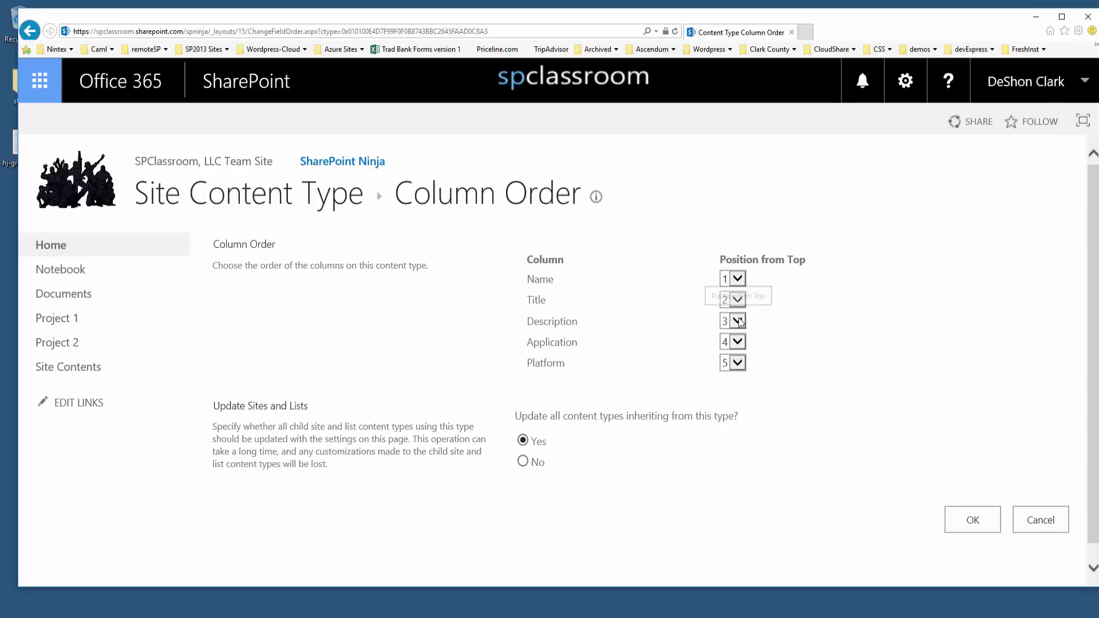
pyautogui.click(738, 342)
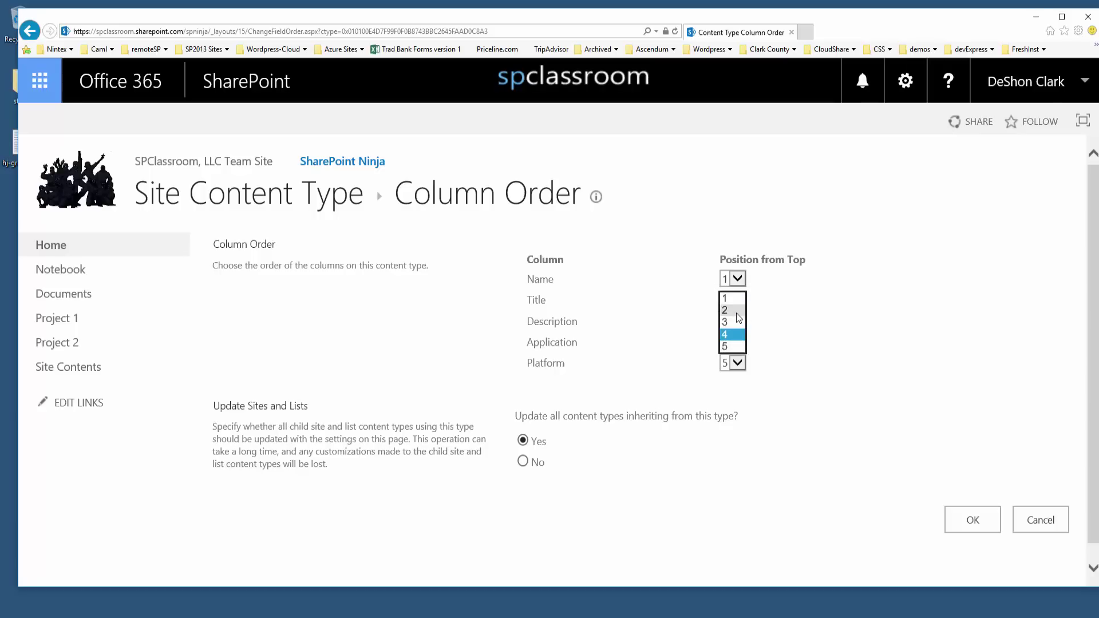
pyautogui.click(735, 322)
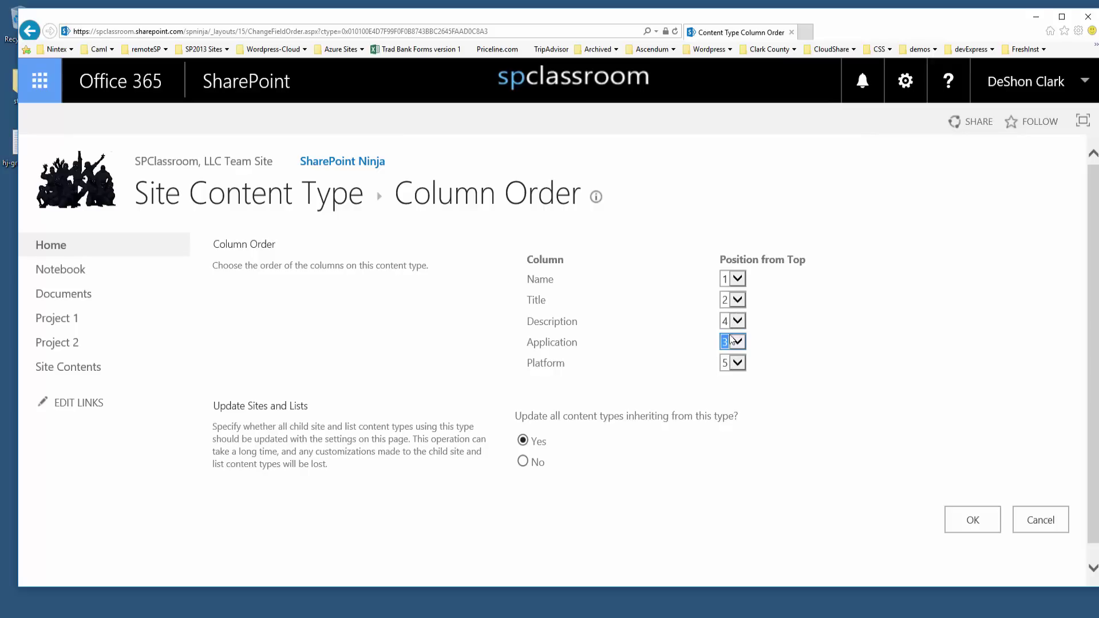
pyautogui.click(734, 364)
pyautogui.click(731, 351)
pyautogui.click(975, 522)
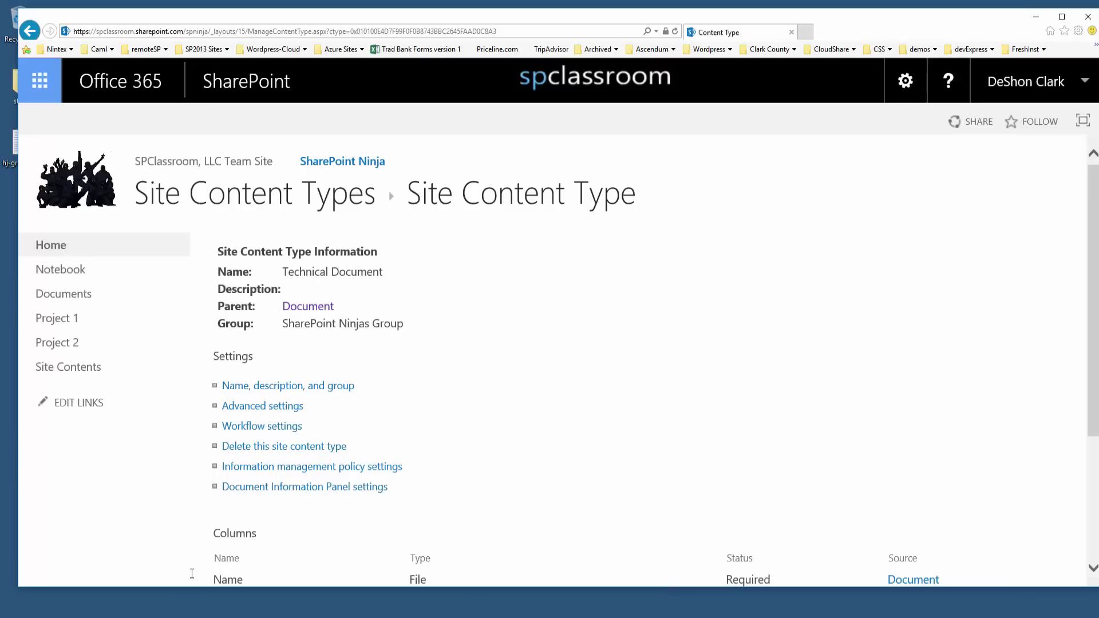
# - Open the properties of the Document file in the Documents library and enter "hfdgsahfdsafdsafhdsahffdsahfuds" as its Description
pyautogui.click(71, 298)
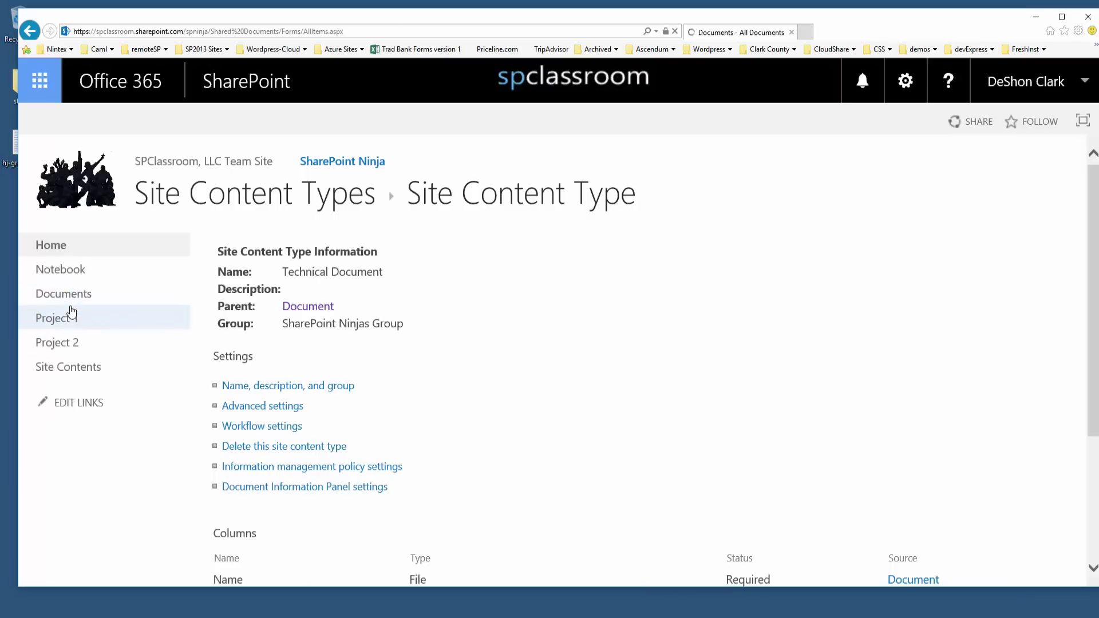
pyautogui.click(369, 339)
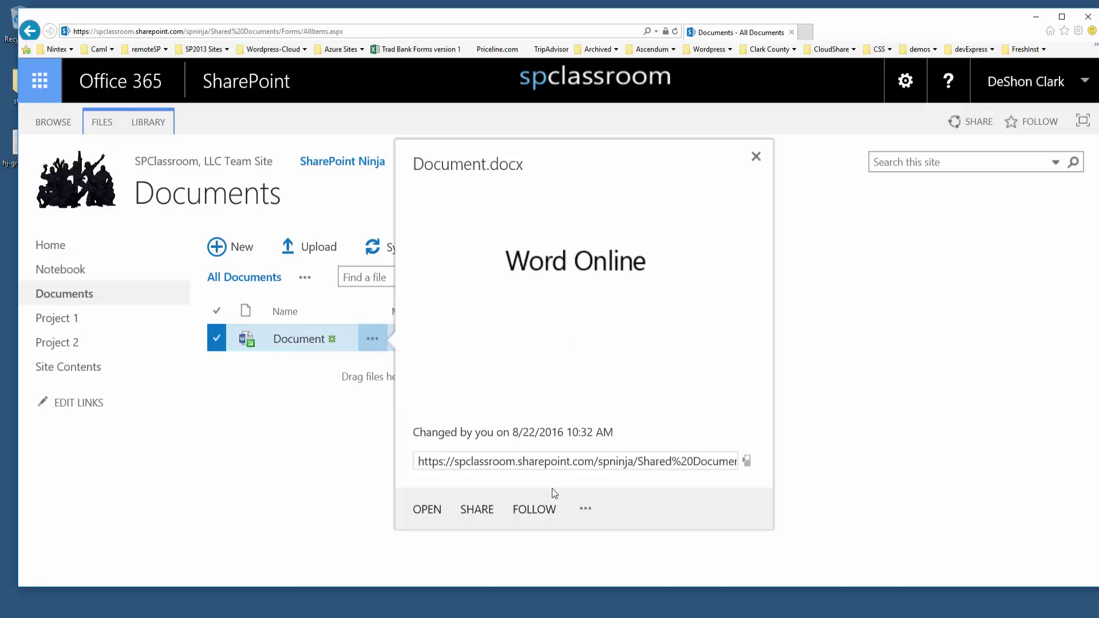
pyautogui.click(584, 510)
pyautogui.click(629, 537)
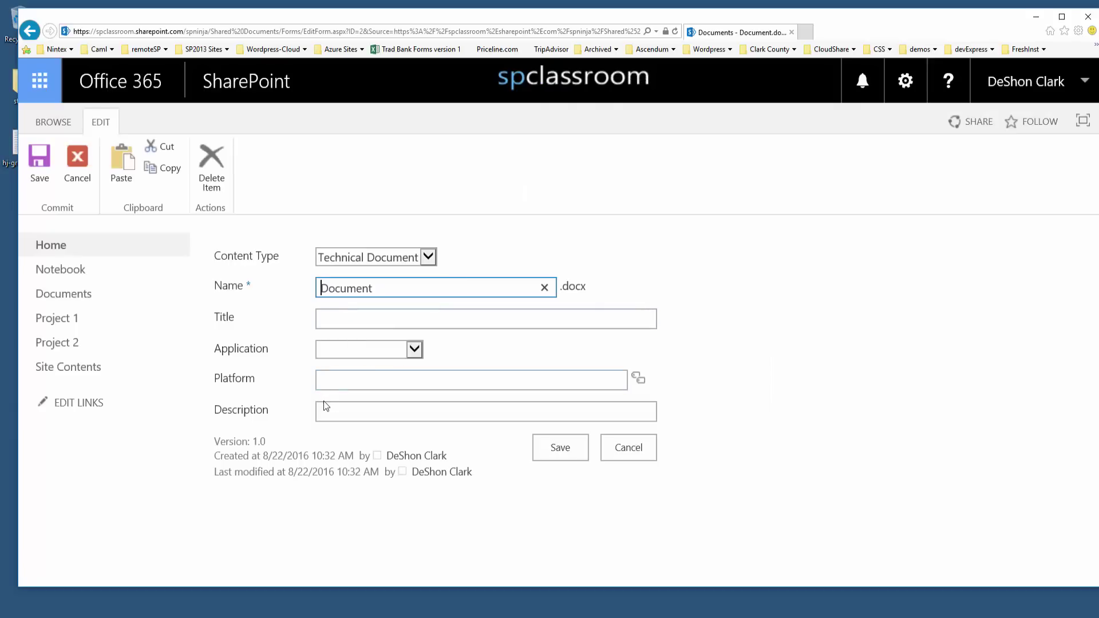
pyautogui.click(348, 411)
pyautogui.write('hfdgsahf')
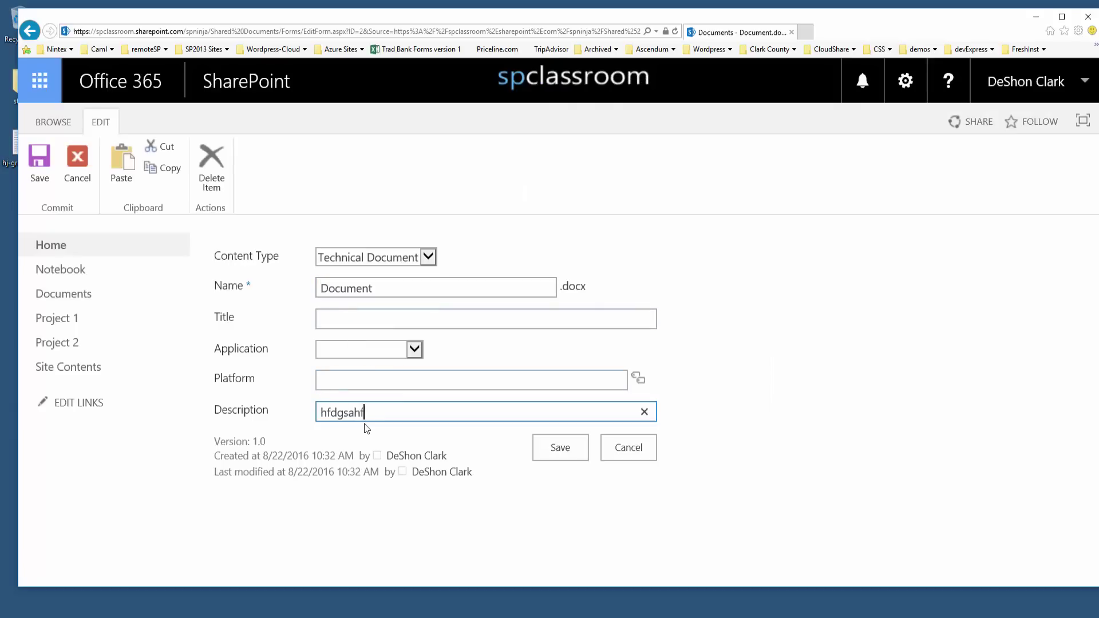
pyautogui.write('dsafdsafhdsahffdsahfuds')
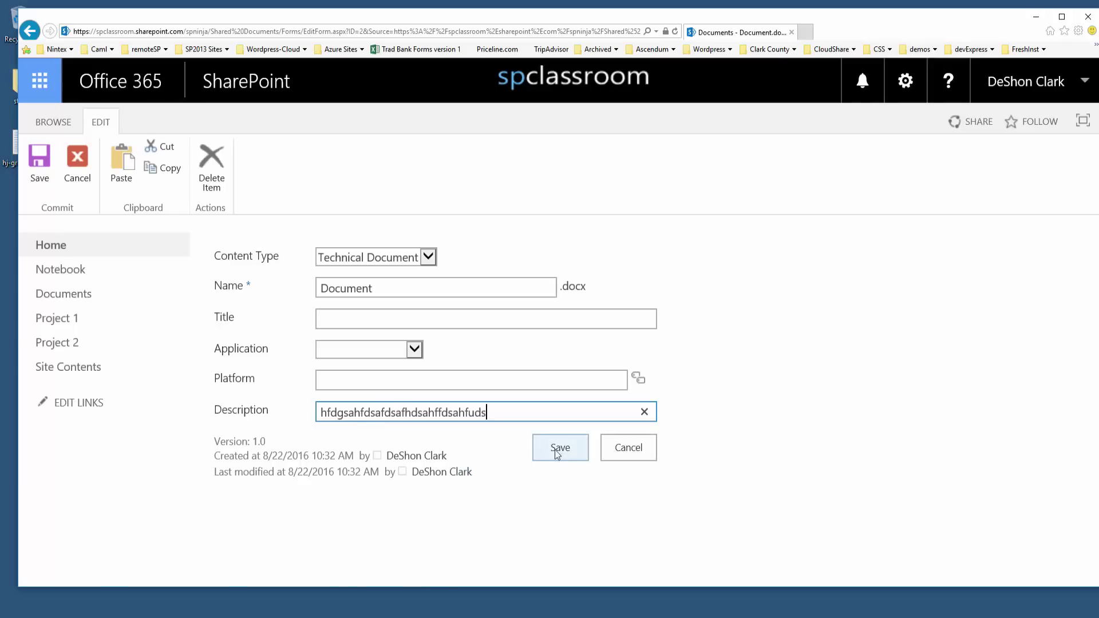
# - Set the file's Application to Employee Count, rename it to doc123 and try to save the properties
pyautogui.click(414, 350)
pyautogui.click(389, 388)
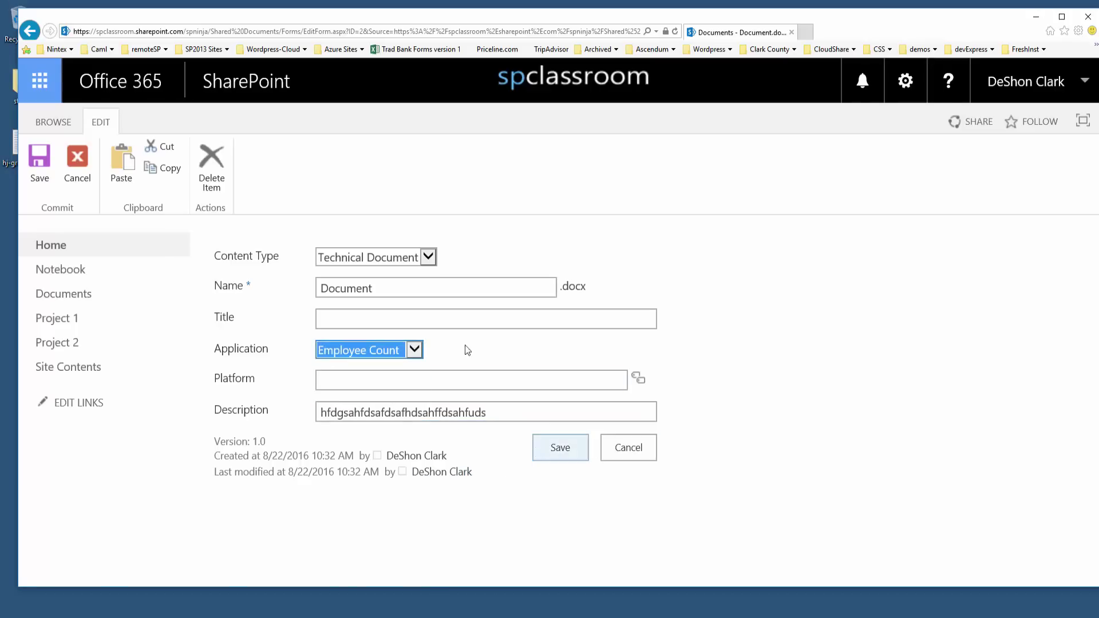
pyautogui.click(416, 288)
pyautogui.hotkey('ctrl', 'a')
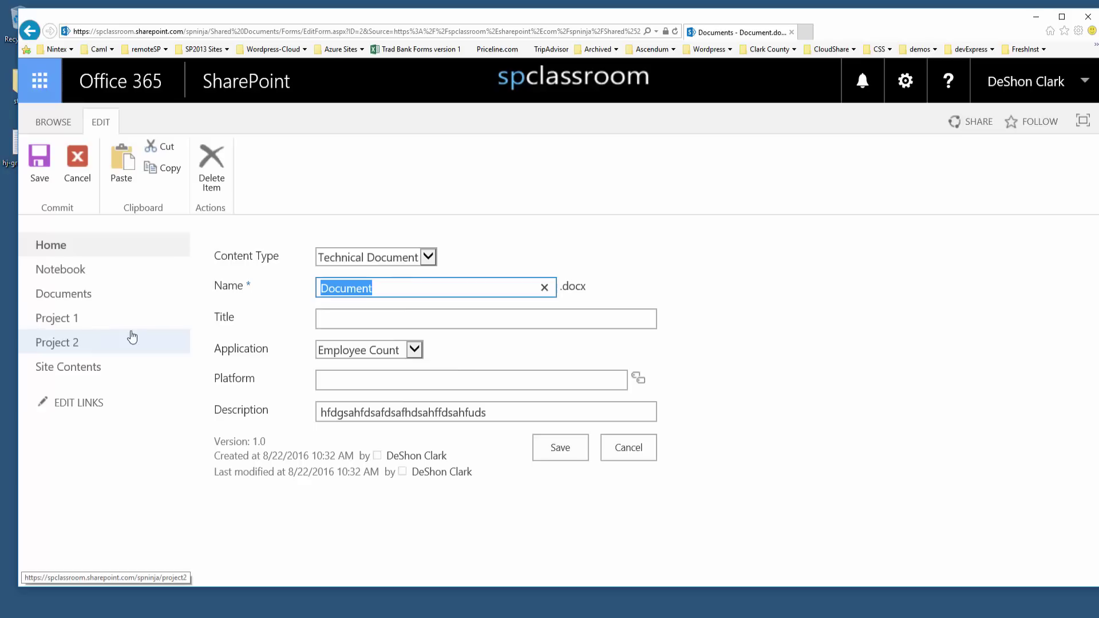
pyautogui.write('doc123')
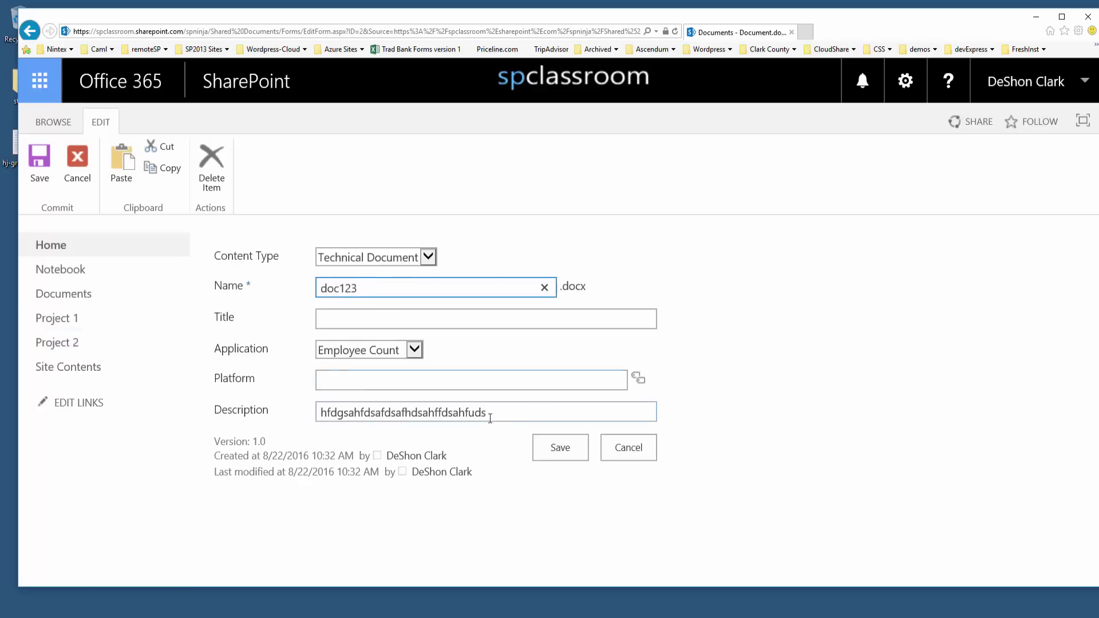
pyautogui.click(551, 452)
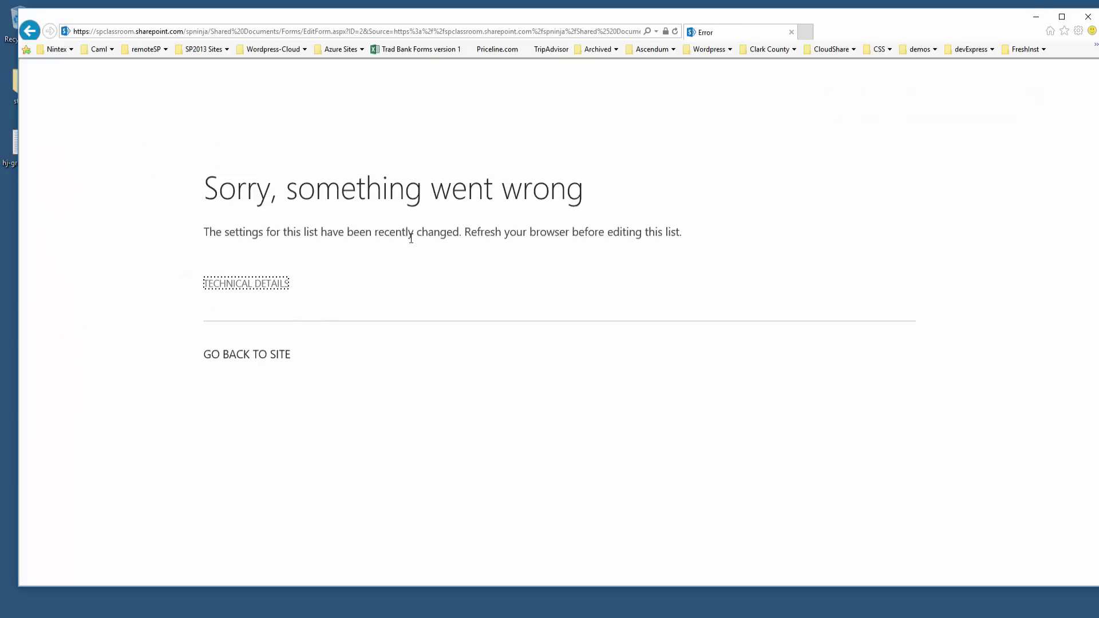
# - View the save error's technical details and go back to the Documents library through the site's home page
pyautogui.click(263, 286)
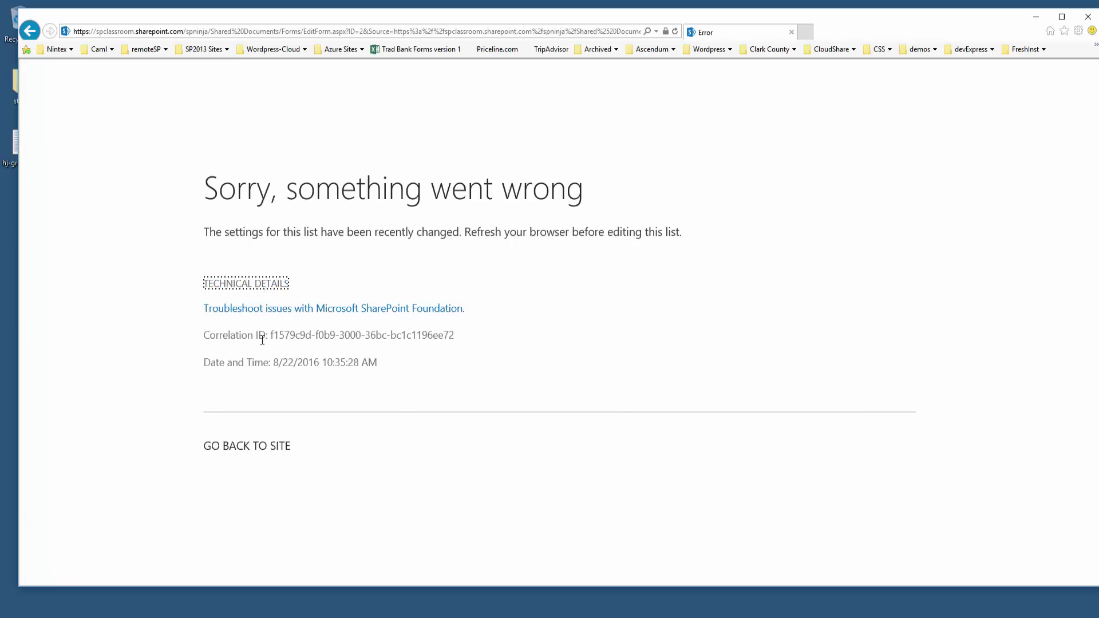
pyautogui.click(252, 452)
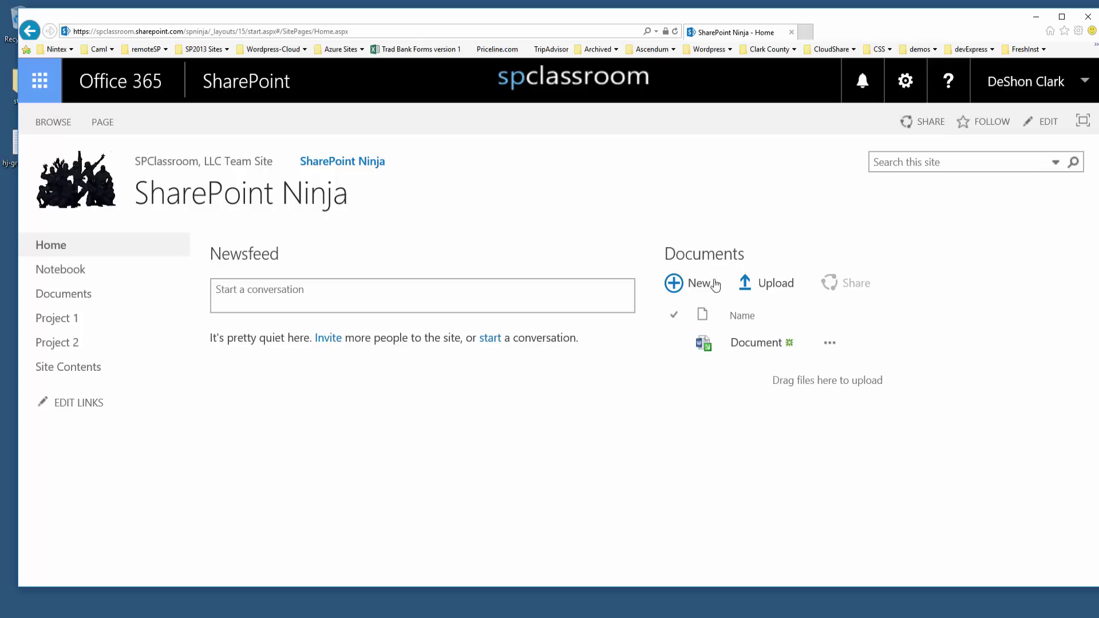
pyautogui.click(719, 257)
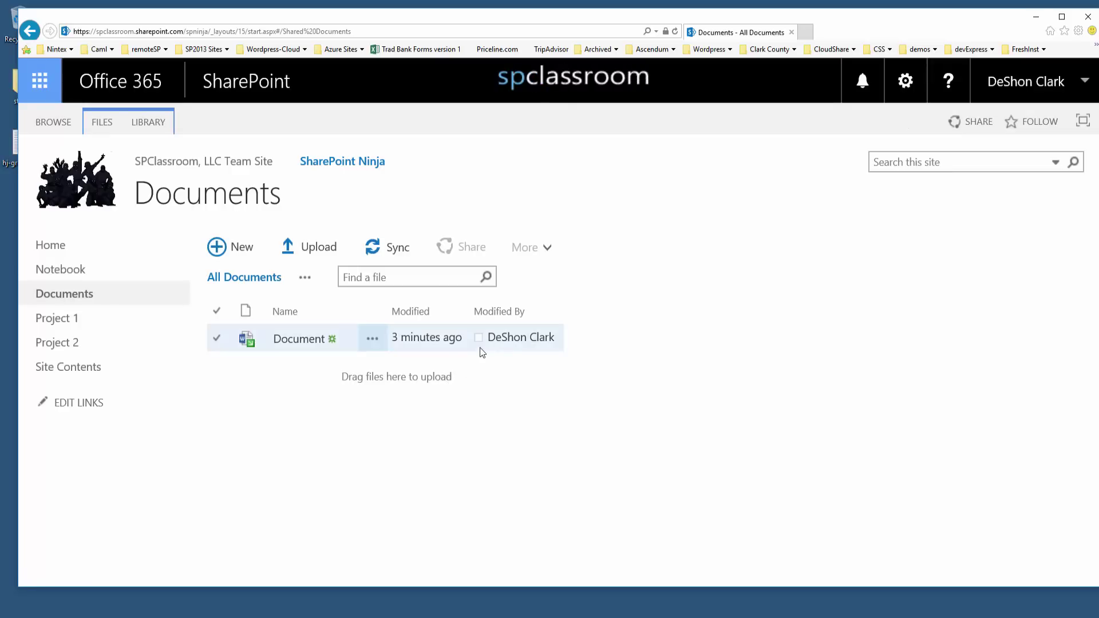
# - Start creating a new site content type from the Site Content Types gallery in the site settings
pyautogui.click(904, 81)
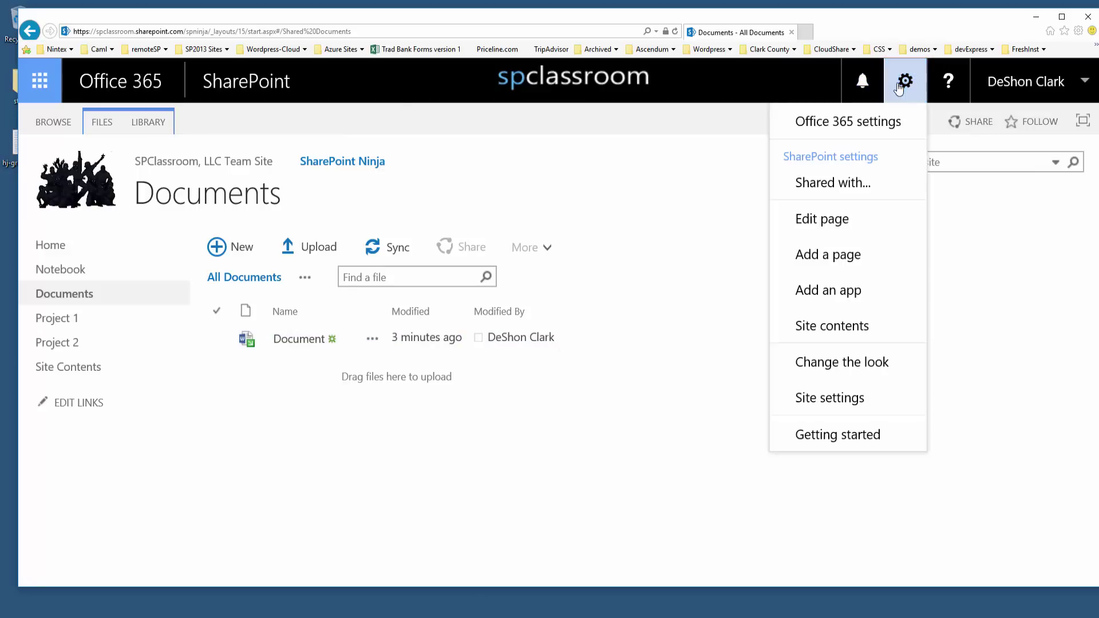
pyautogui.click(867, 398)
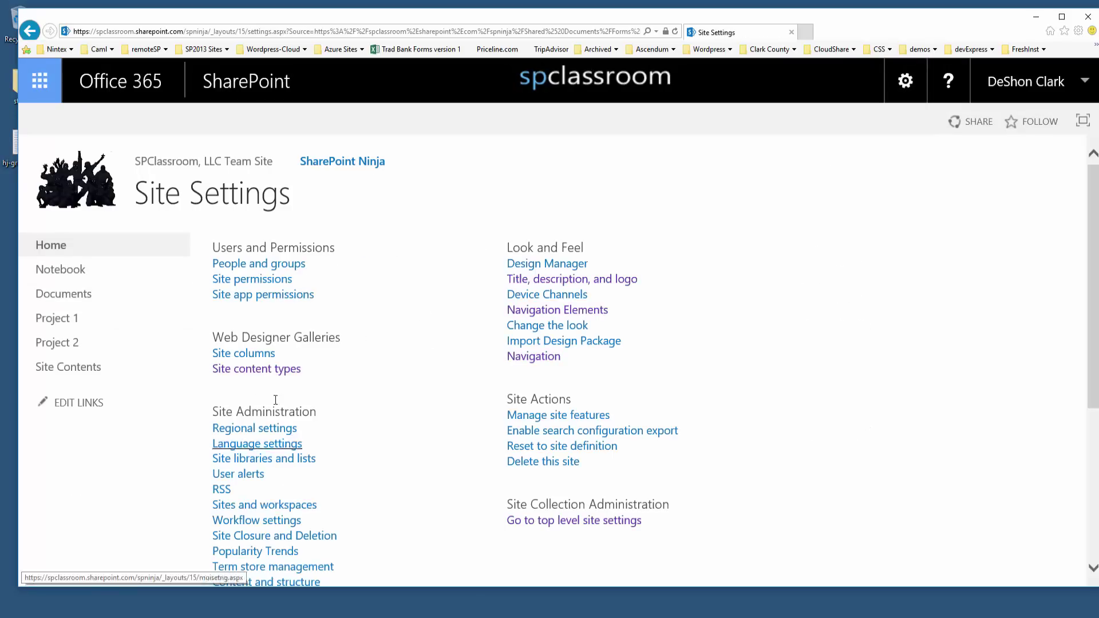
pyautogui.click(262, 371)
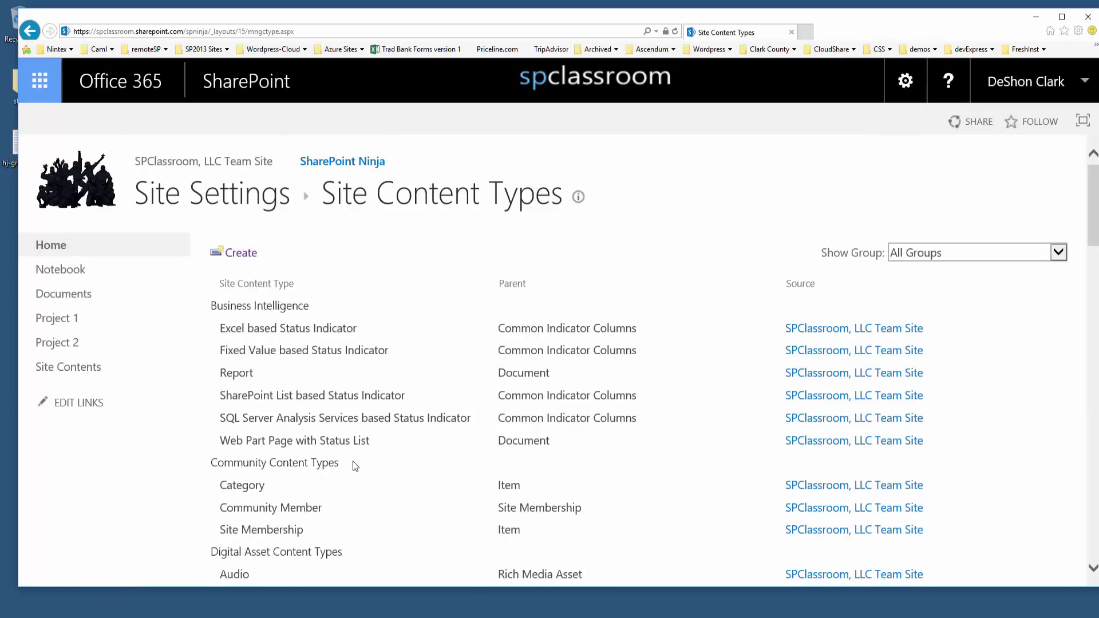
pyautogui.click(234, 247)
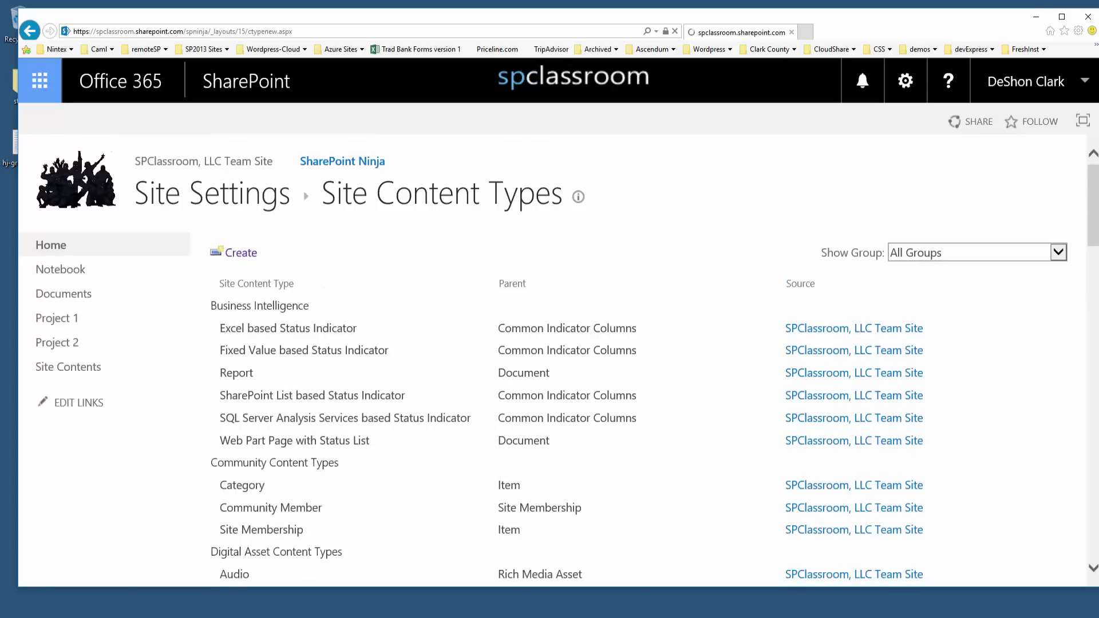
# - Switch to IA-manifest.txt in Notepad to check the Test Document columns, highlight Reviewer and move the window aside
pyautogui.hotkey('alt', 'Tab')
pyautogui.moveTo(634, 127); pyautogui.dragTo(722, 130)
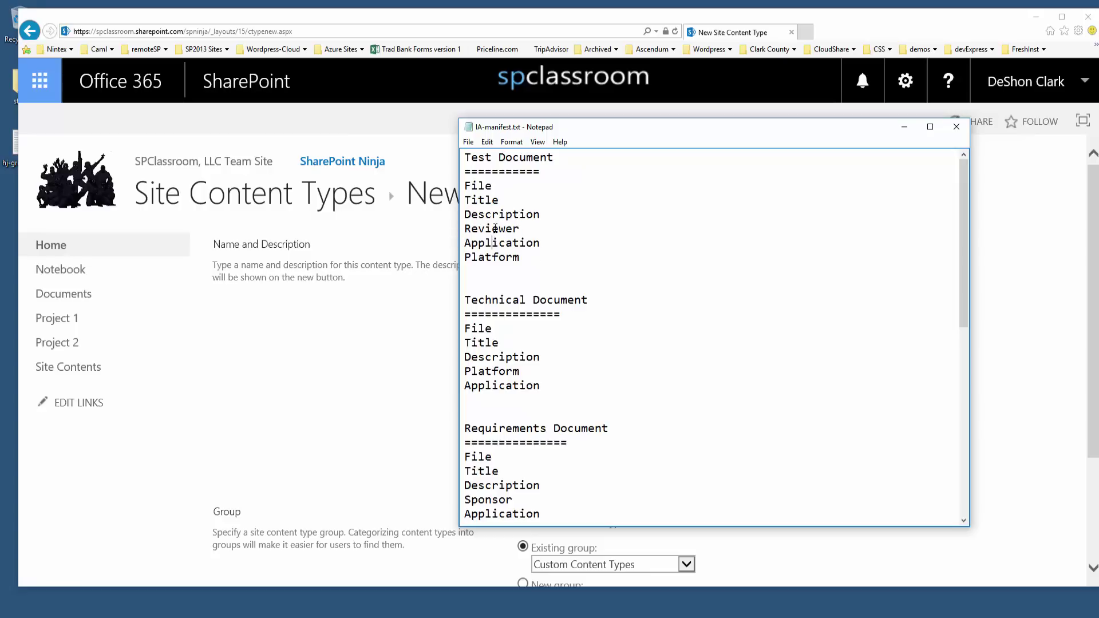
pyautogui.moveTo(464, 230); pyautogui.dragTo(521, 231)
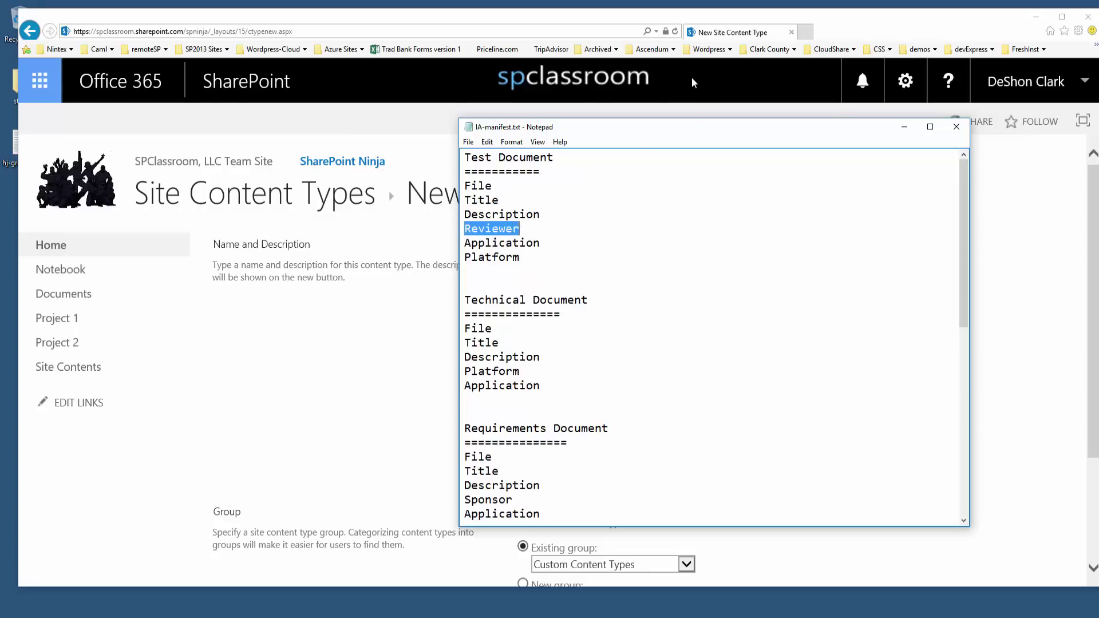
pyautogui.moveTo(664, 128); pyautogui.dragTo(1098, 132)
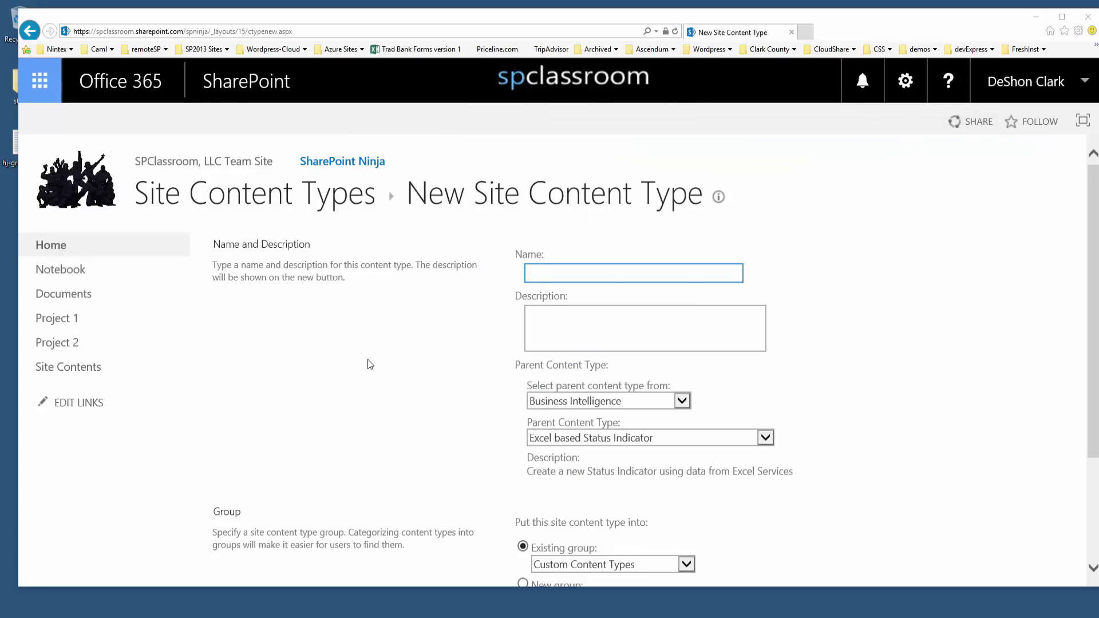
# - Name the new content type Test Document and set its parent to Document from Document Content Types
pyautogui.click(592, 275)
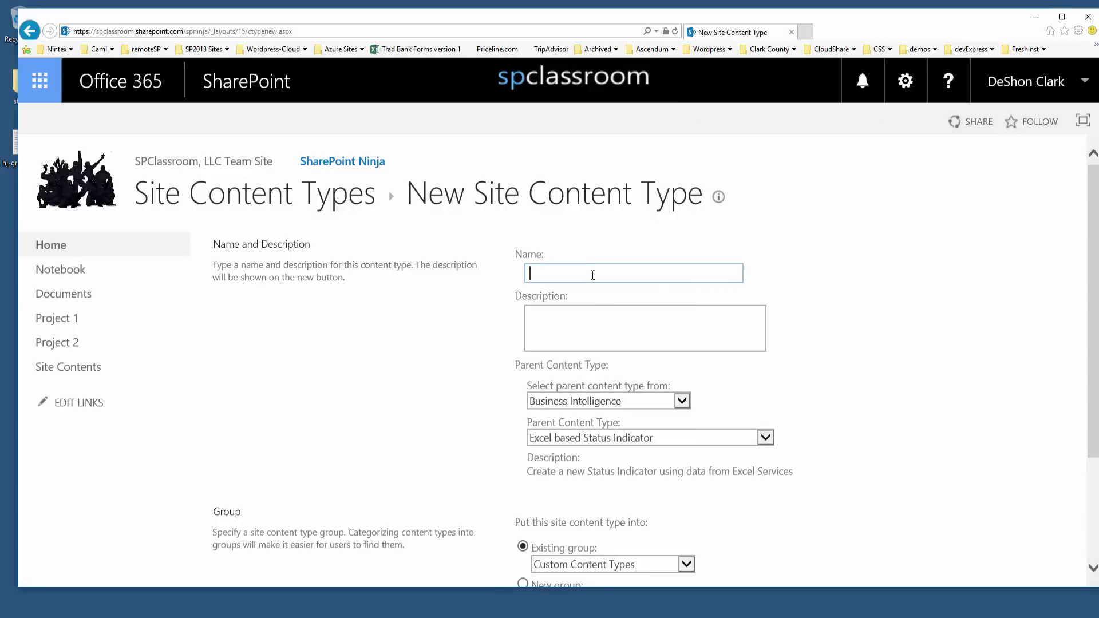
pyautogui.write('Test Document')
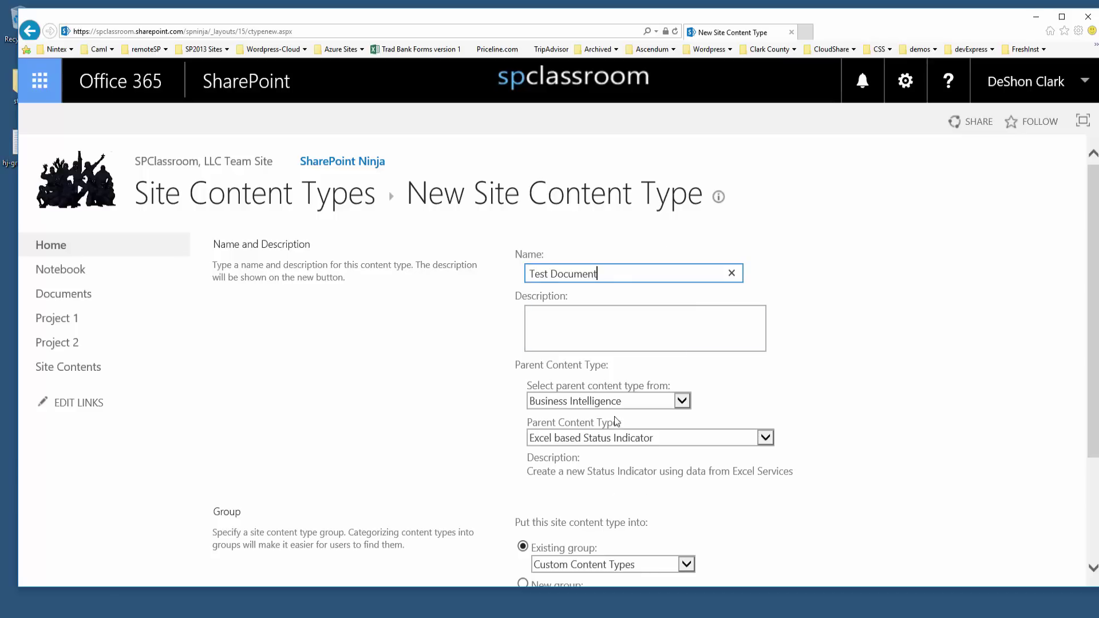
pyautogui.click(610, 401)
pyautogui.click(605, 446)
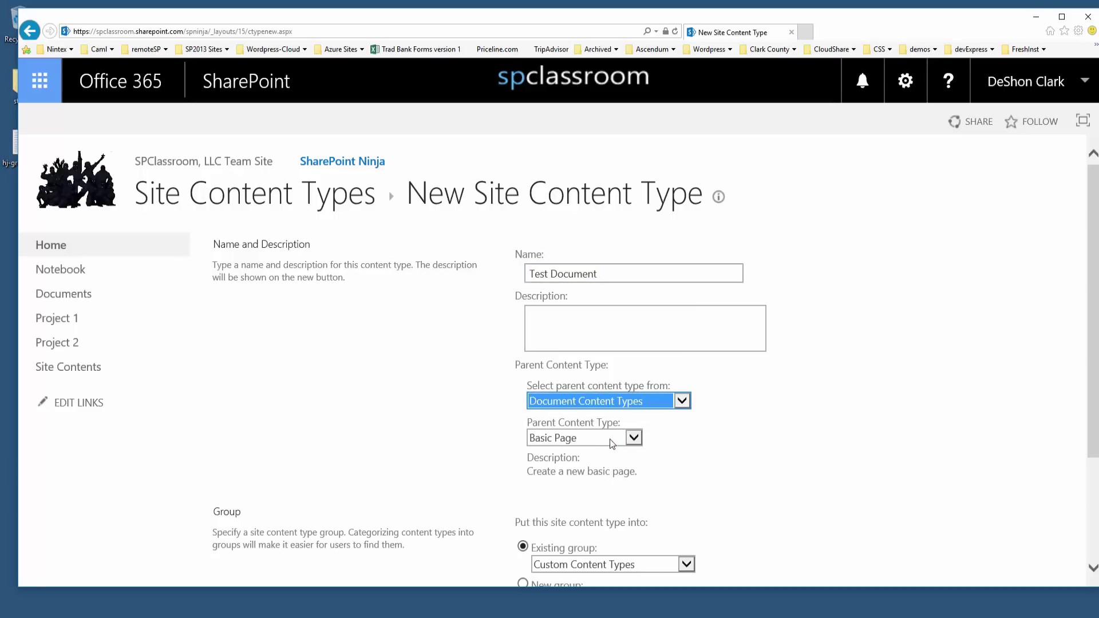
pyautogui.click(610, 438)
pyautogui.click(592, 448)
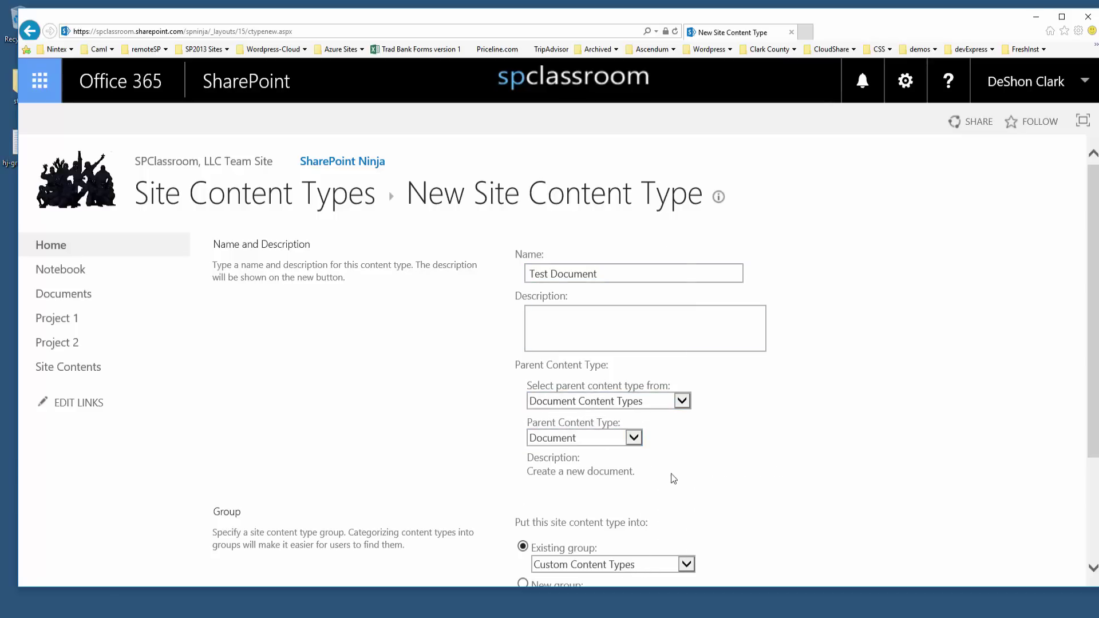
# - Put the new content type into the existing SharePoint Ninjas Group
pyautogui.scroll(-3, 710, 530)
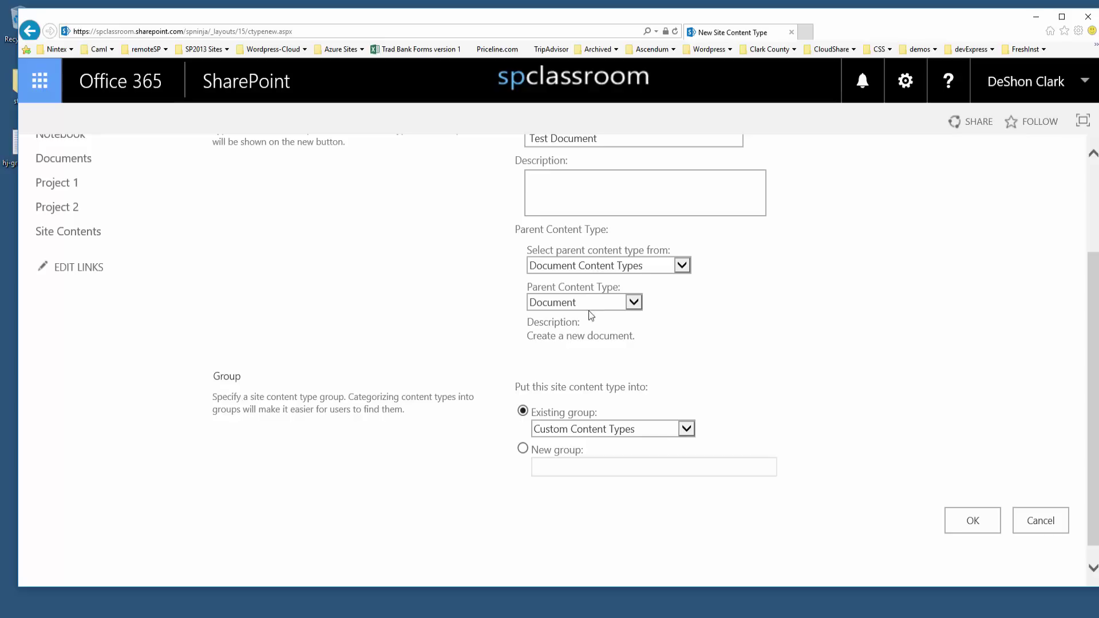
pyautogui.click(610, 431)
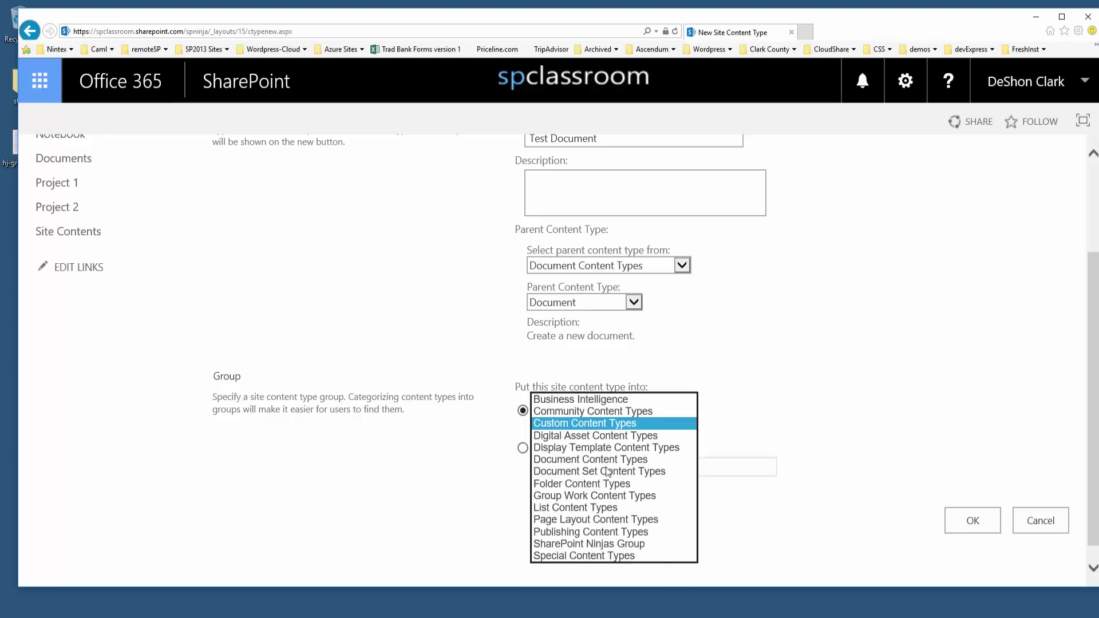
pyautogui.click(598, 544)
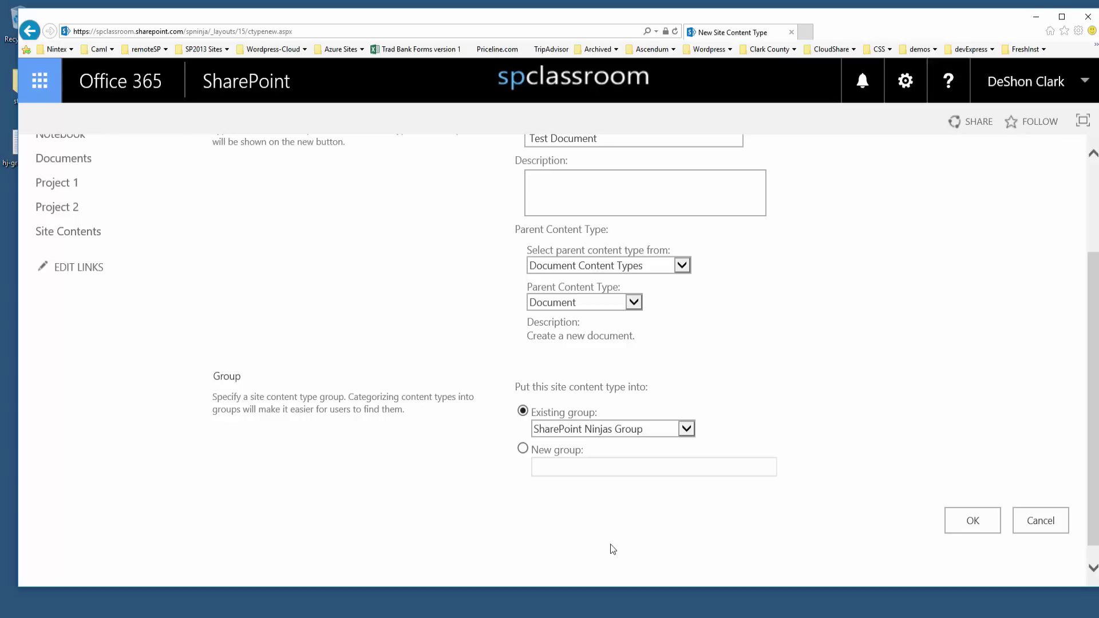
# - Review the settings of the new Test Document content type and create it
pyautogui.scroll(2, 809, 389)
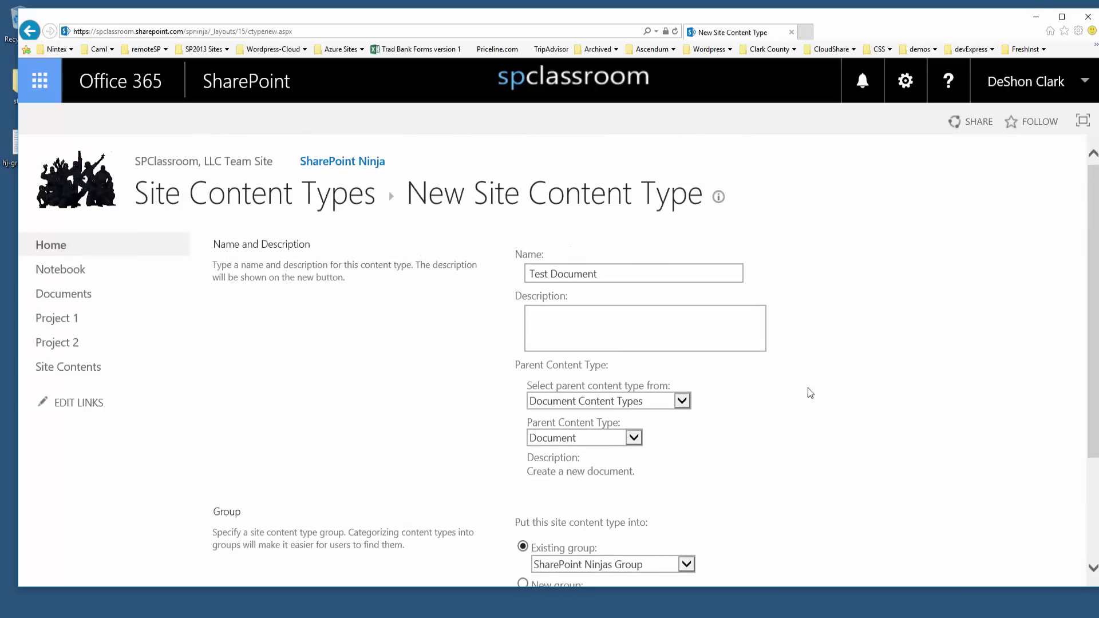
pyautogui.scroll(-2, 780, 395)
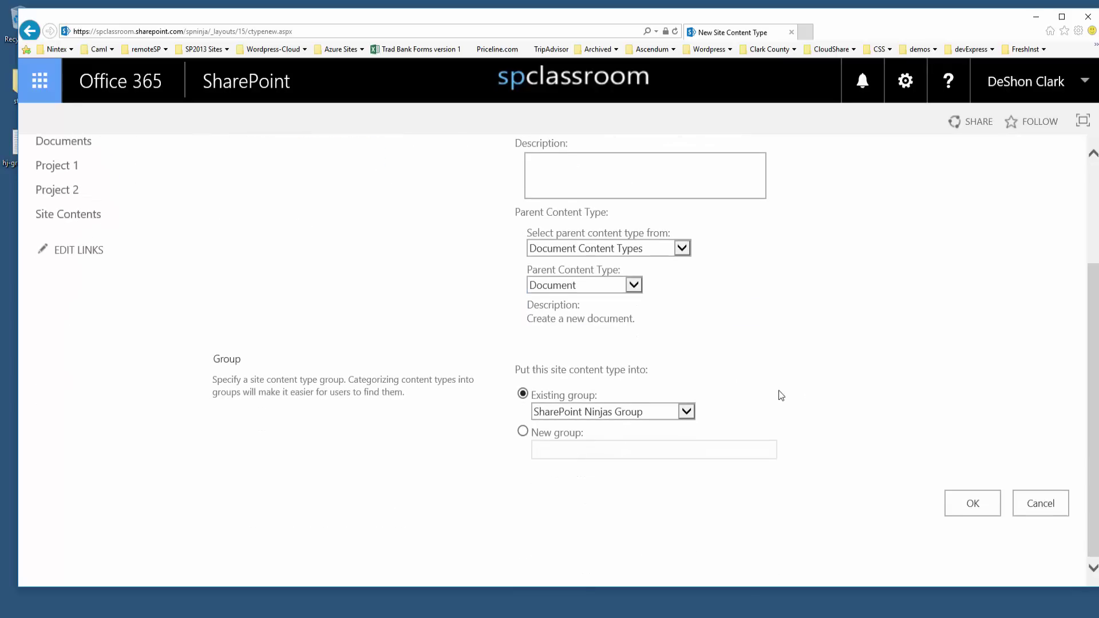
pyautogui.click(973, 503)
# - Start adding existing site columns to Test Document and choose the Description column from Document and Record Management Columns
pyautogui.scroll(-2, 567, 474)
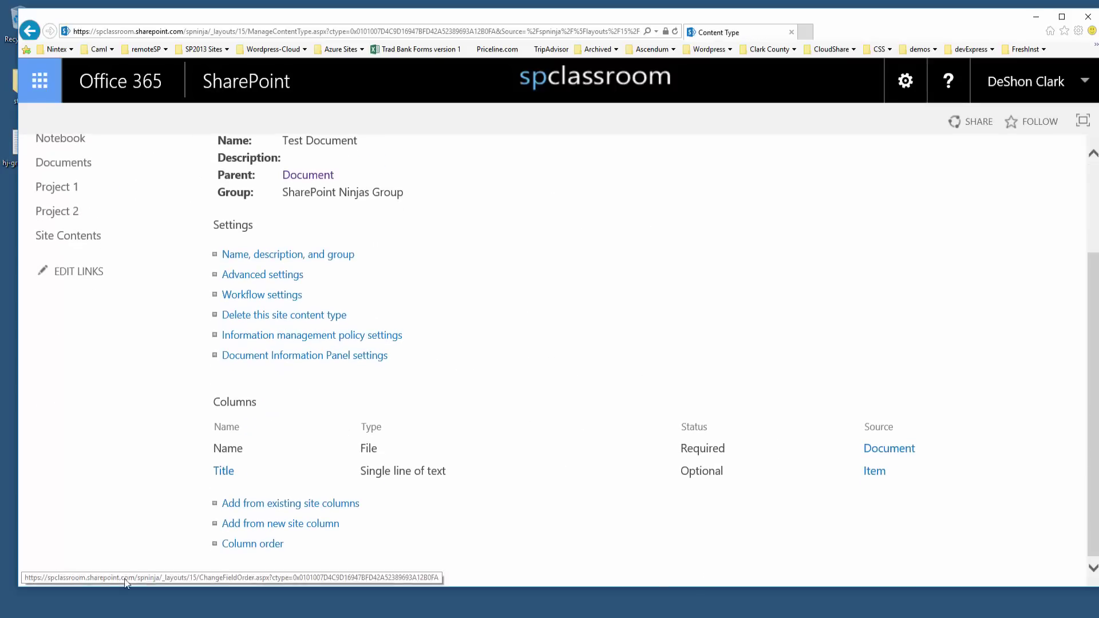
pyautogui.click(294, 503)
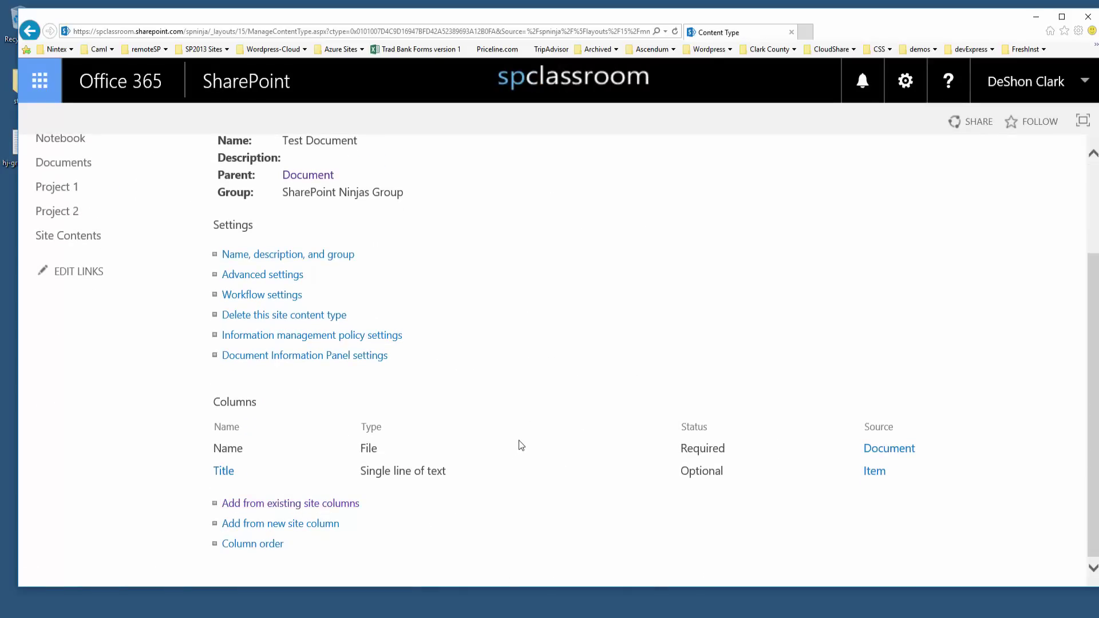
pyautogui.click(506, 366)
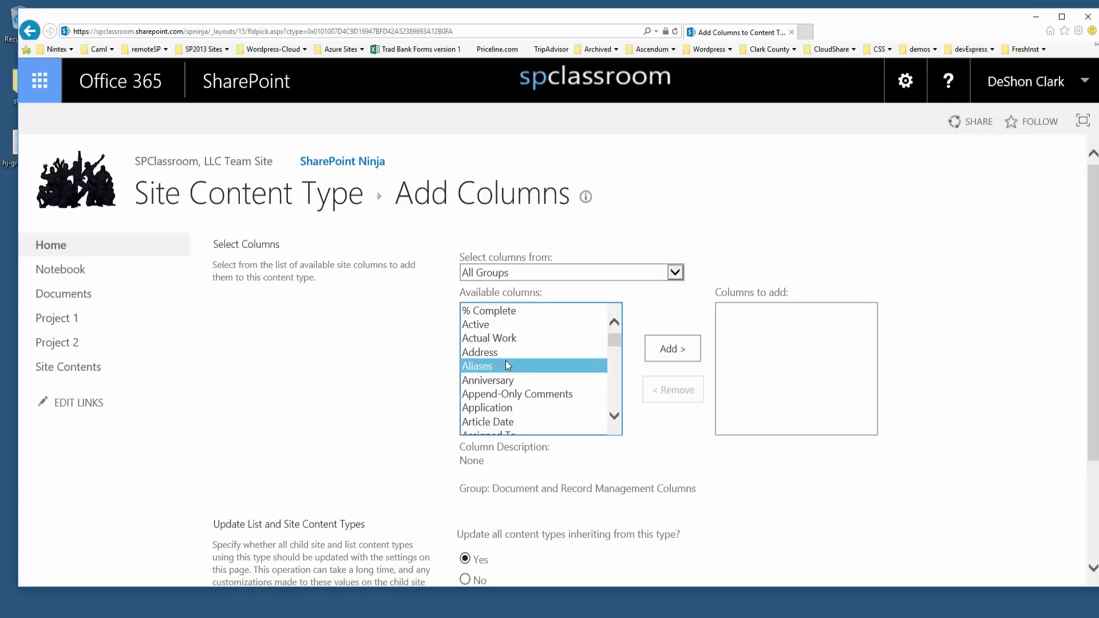
pyautogui.write('de')
pyautogui.scroll(-2, 506, 388)
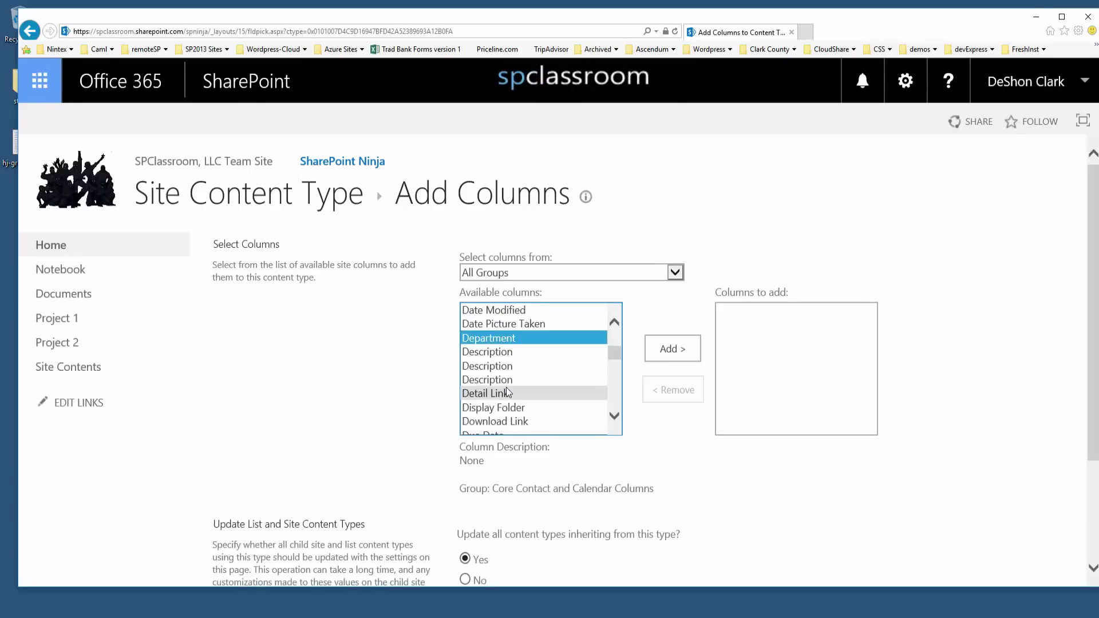
pyautogui.scroll(-3, 506, 387)
pyautogui.scroll(2, 514, 366)
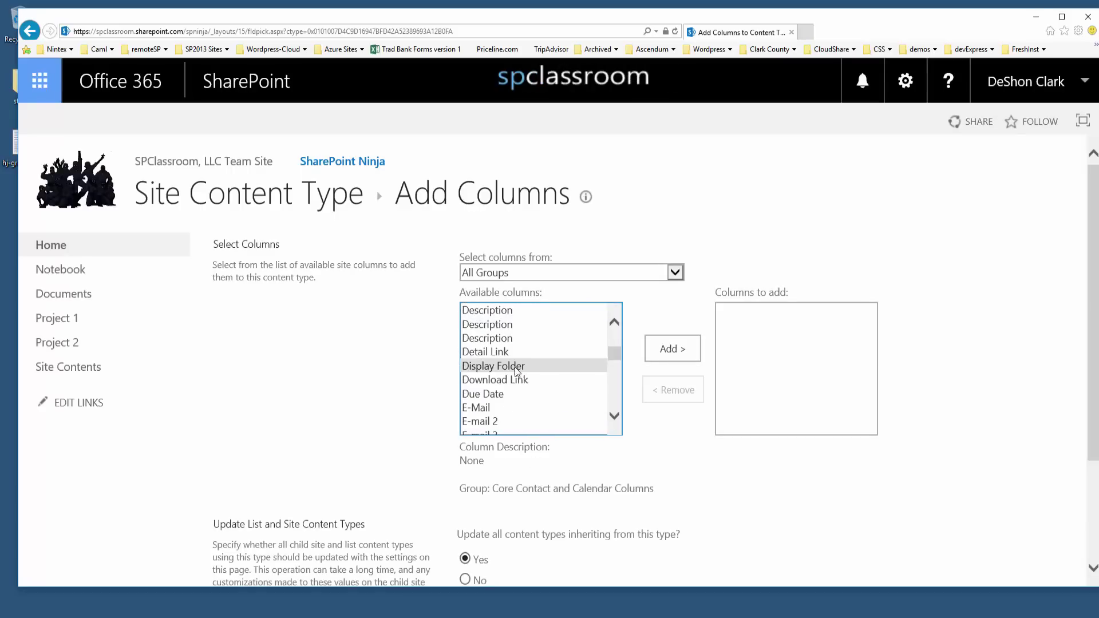
pyautogui.click(510, 331)
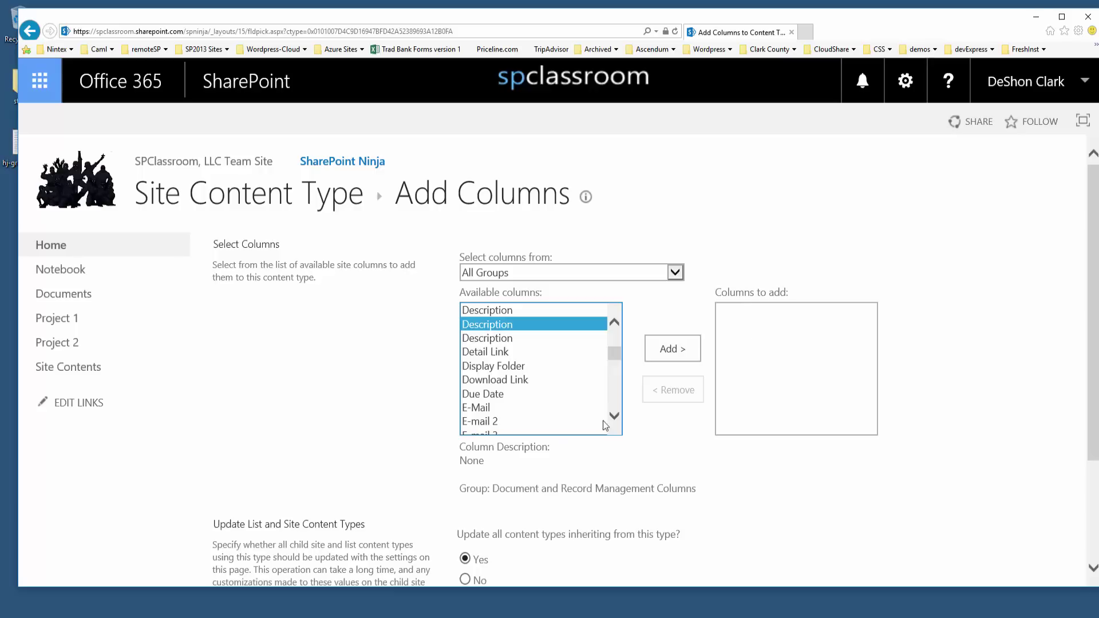
pyautogui.click(689, 353)
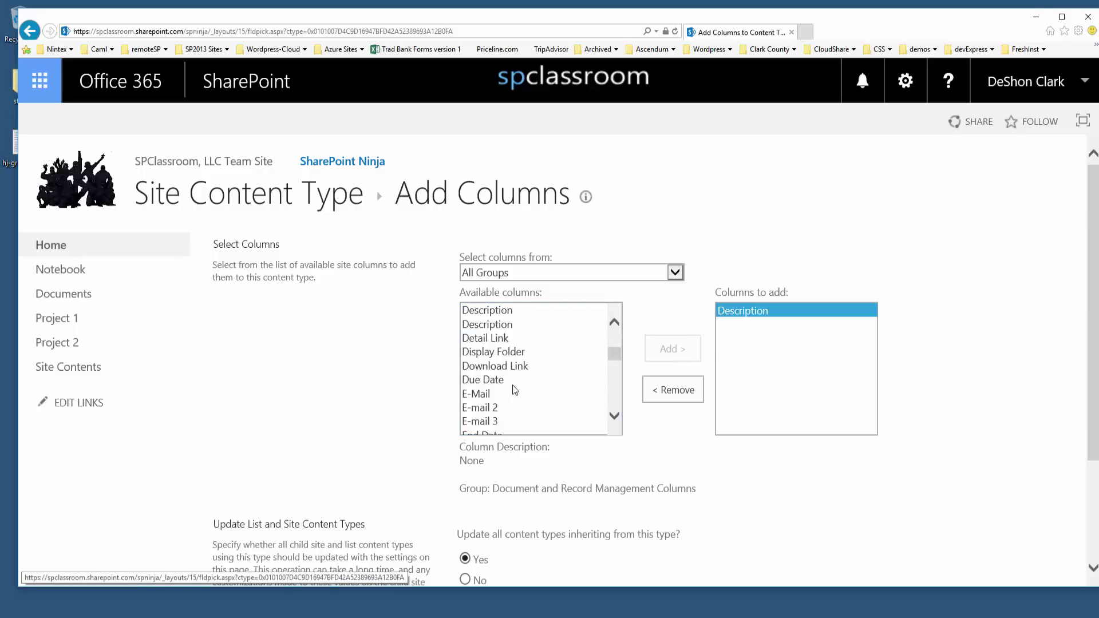
# - Choose the Application and Platform site columns as well and add the selected columns to the content type
pyautogui.click(520, 380)
pyautogui.write('ap')
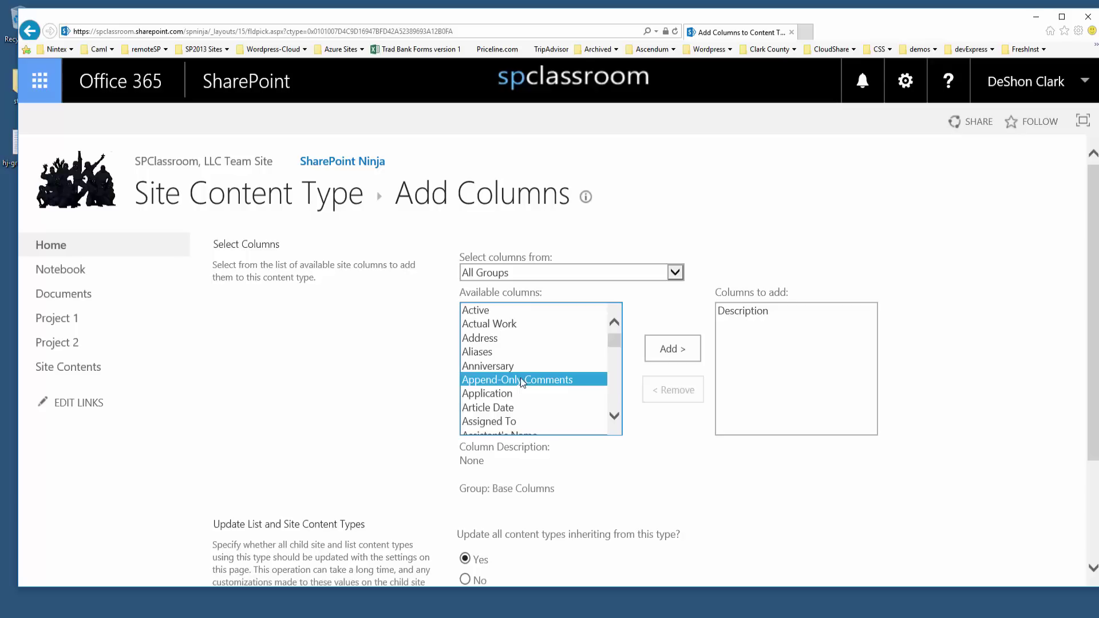
pyautogui.doubleClick(518, 393)
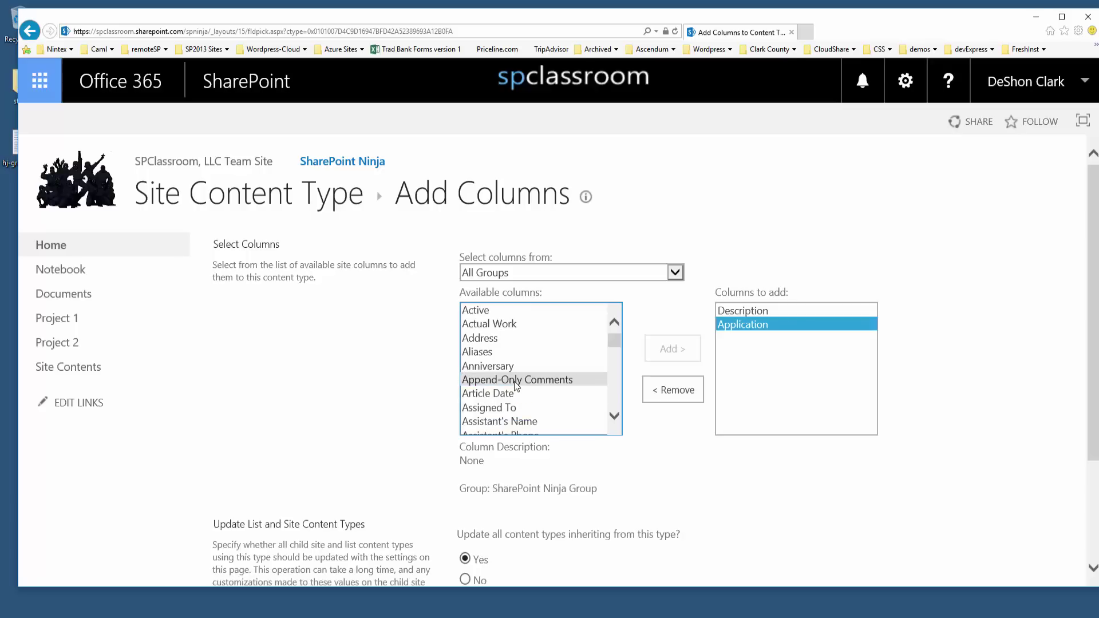
pyautogui.write('pl')
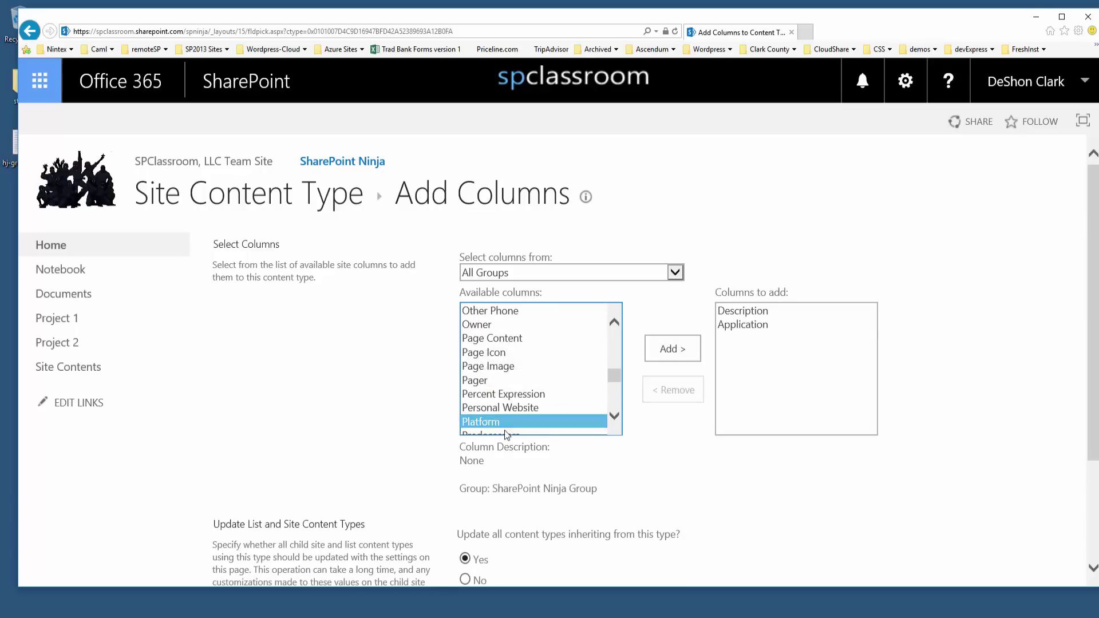
pyautogui.doubleClick(509, 422)
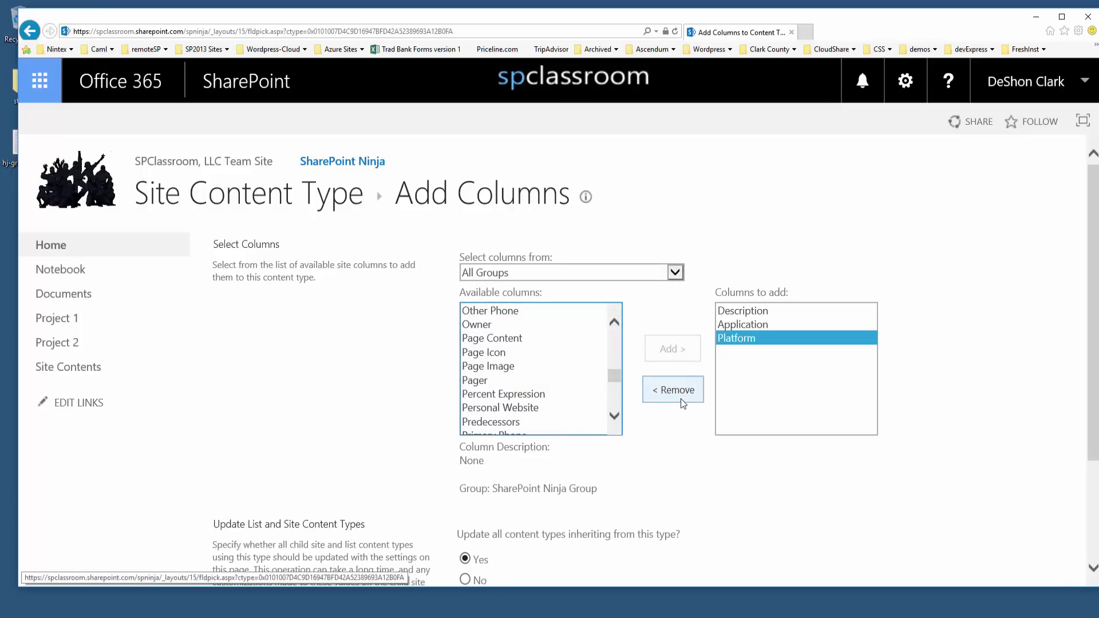
pyautogui.scroll(-2, 680, 474)
pyautogui.scroll(1, 680, 474)
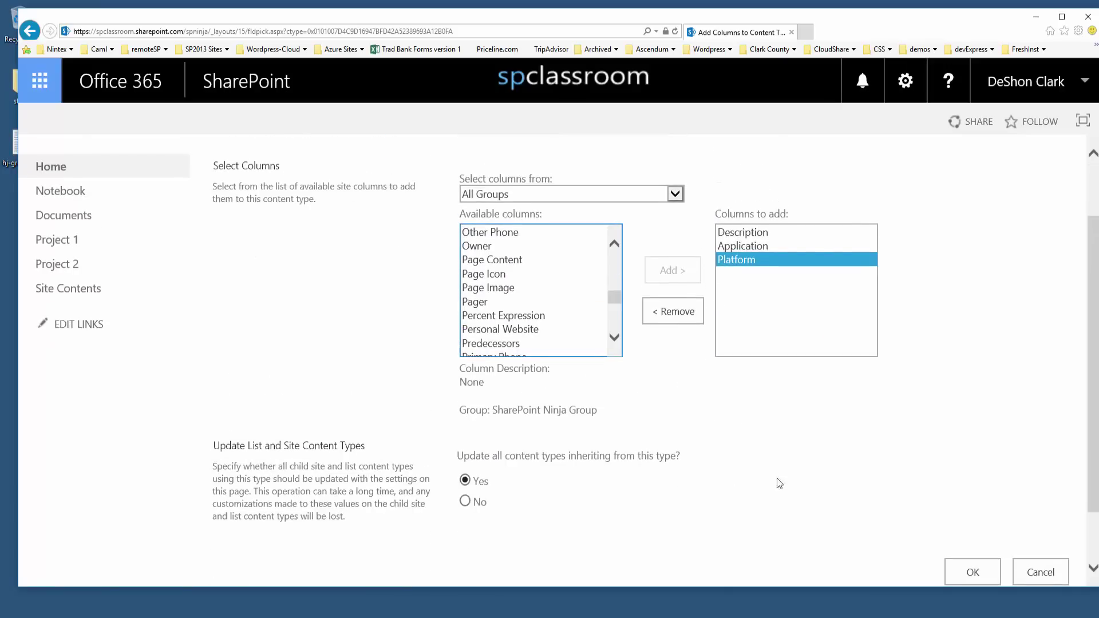
pyautogui.click(971, 570)
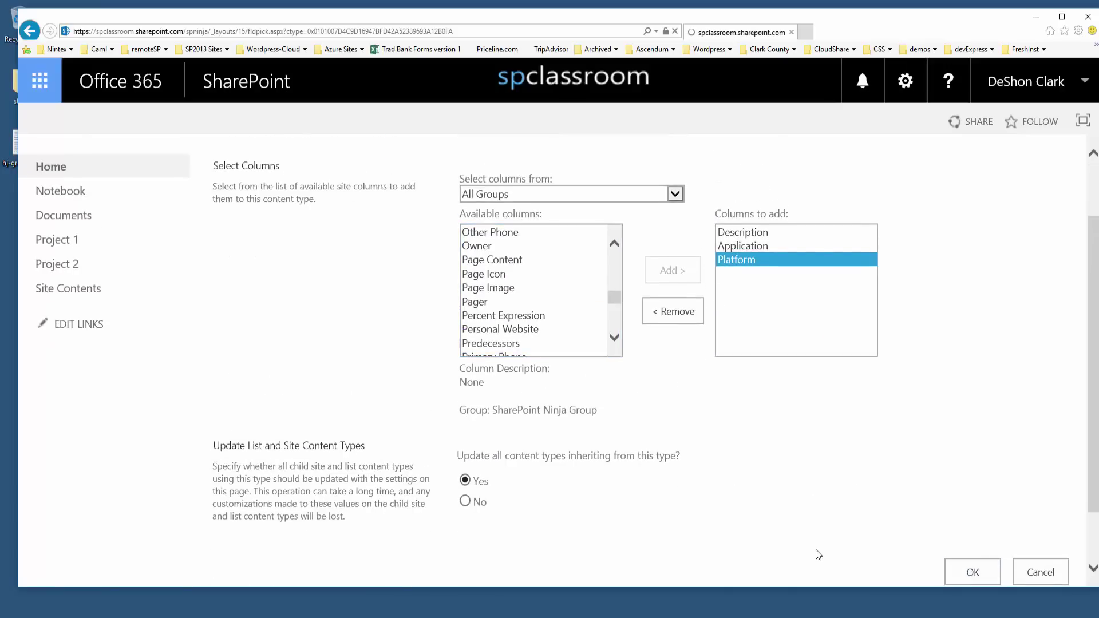
# - Start a new site column for the content type, named Reviewer, with the type Person or Group
pyautogui.scroll(-4, 806, 538)
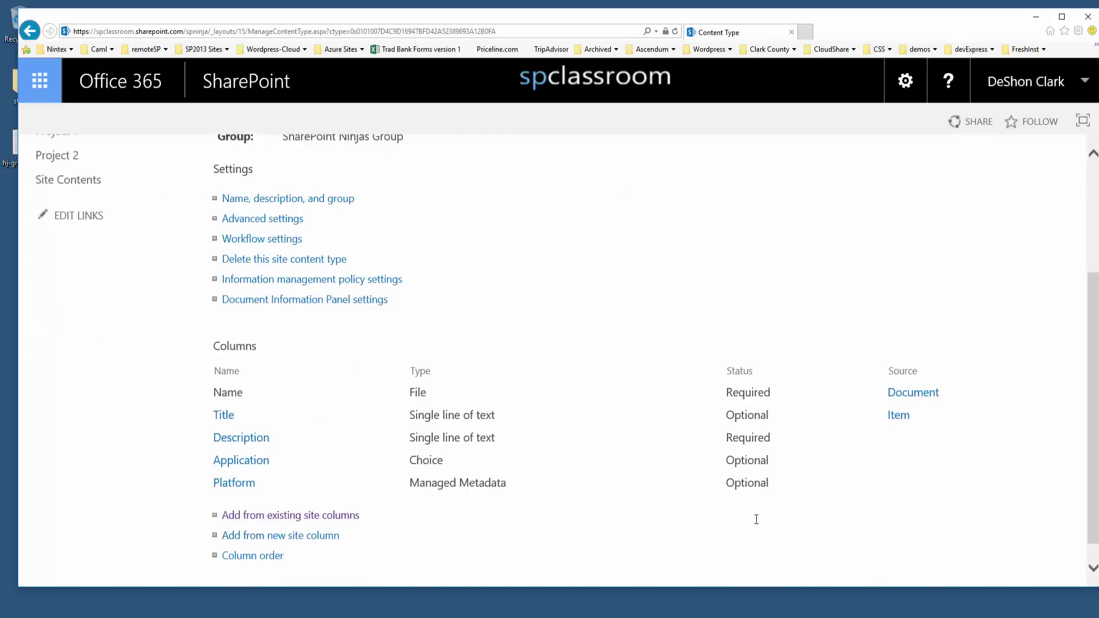
pyautogui.click(295, 526)
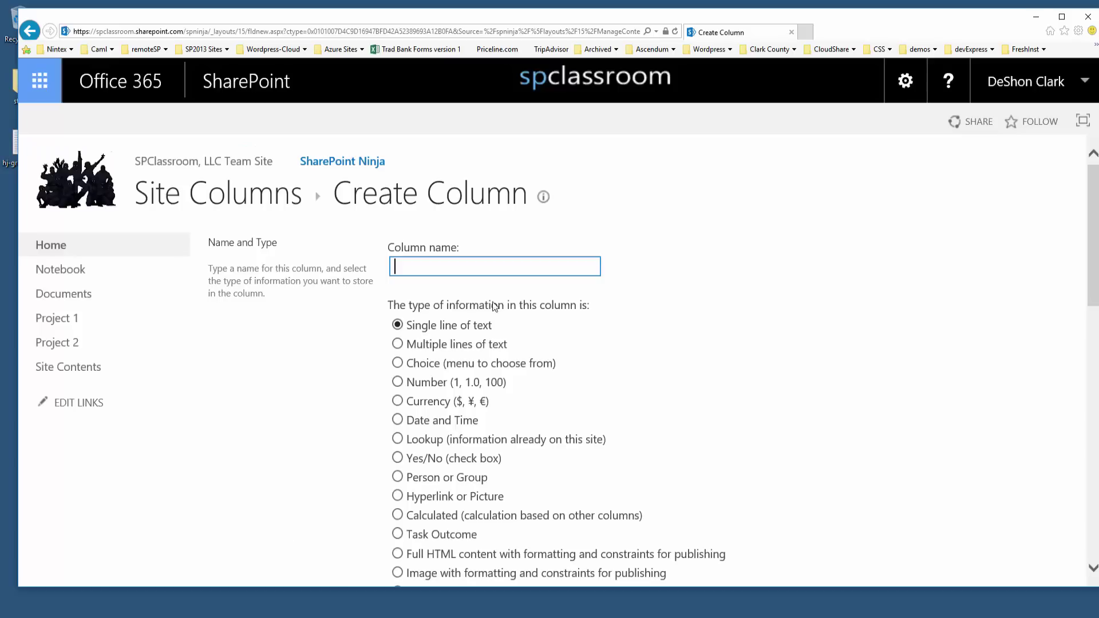
pyautogui.write('Review')
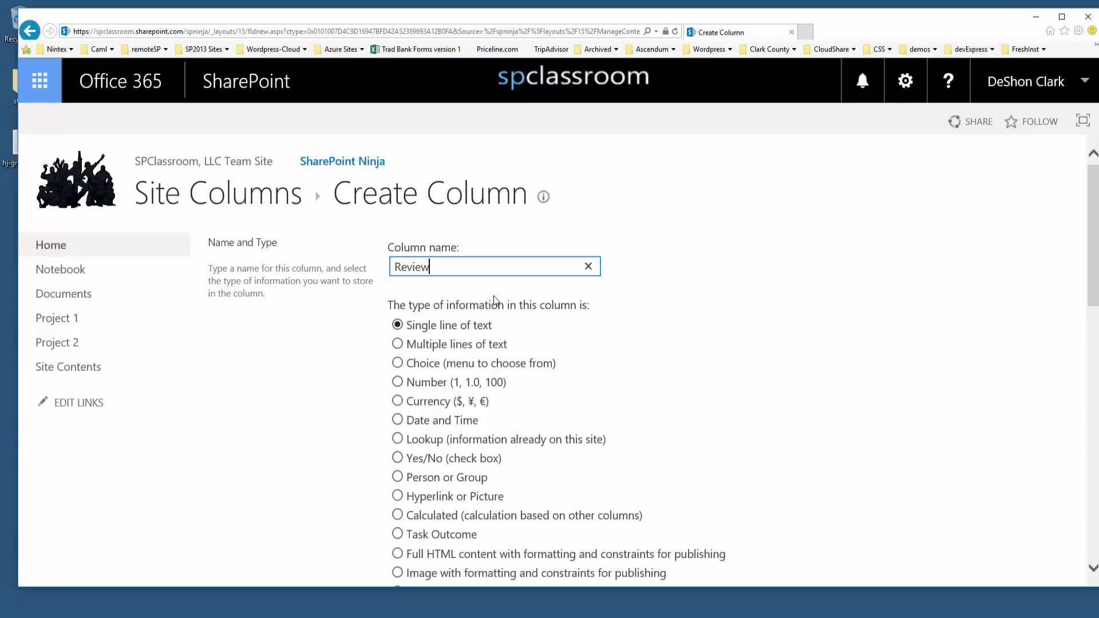
pyautogui.write('er')
pyautogui.click(396, 478)
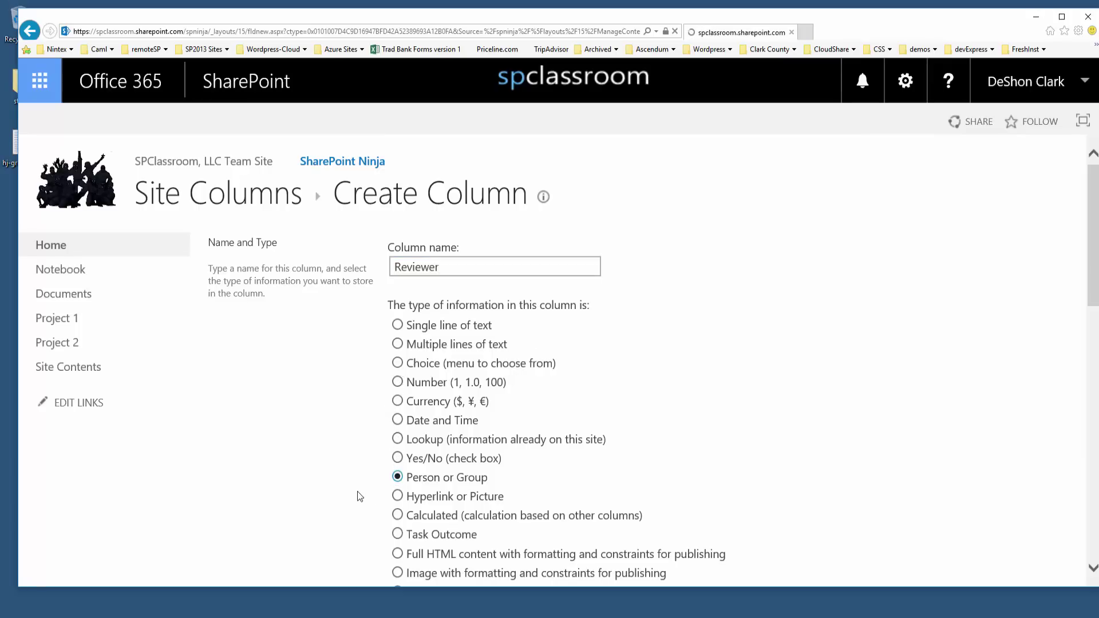
# - Put the Reviewer column into the existing SharePoint Ninja Group and create it with the default additional settings
pyautogui.scroll(-4, 359, 488)
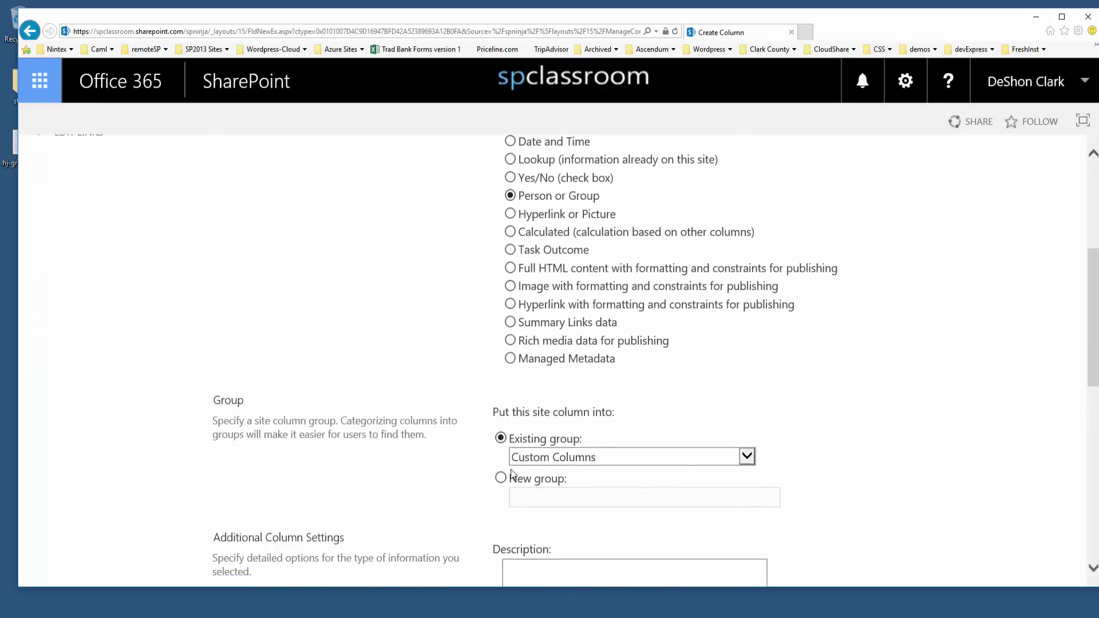
pyautogui.click(563, 458)
pyautogui.click(568, 562)
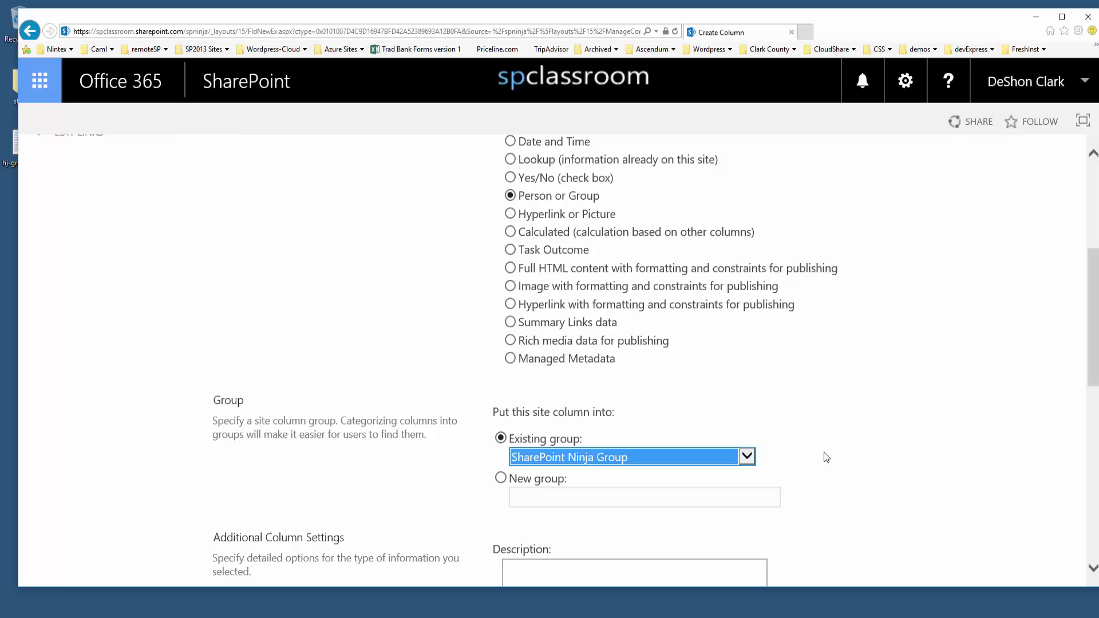
pyautogui.click(838, 469)
pyautogui.scroll(-5, 839, 469)
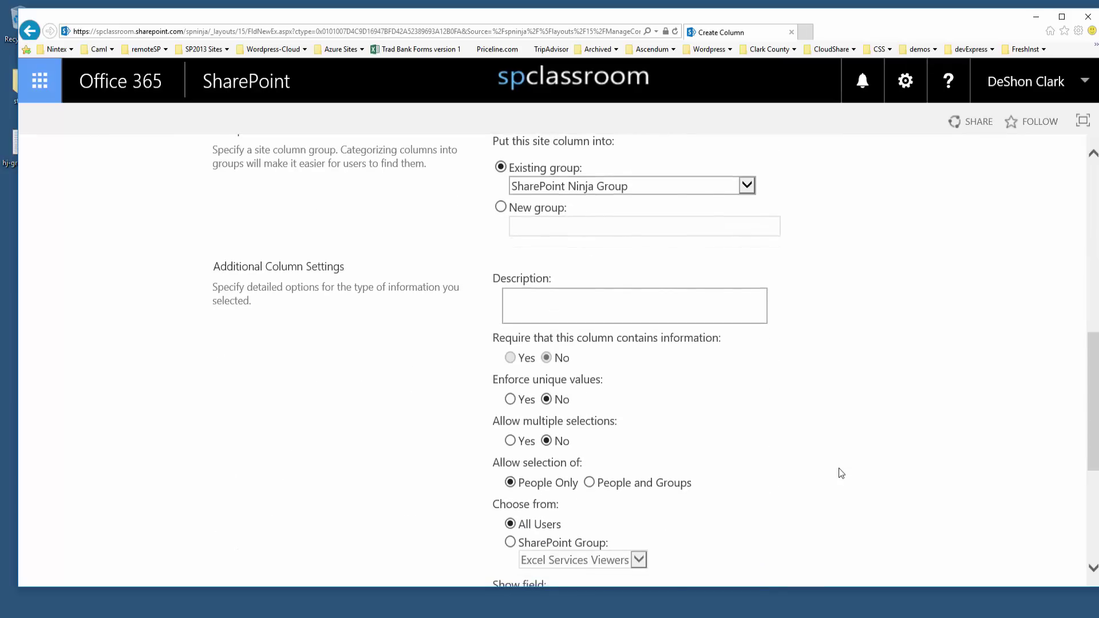
pyautogui.scroll(-2, 840, 472)
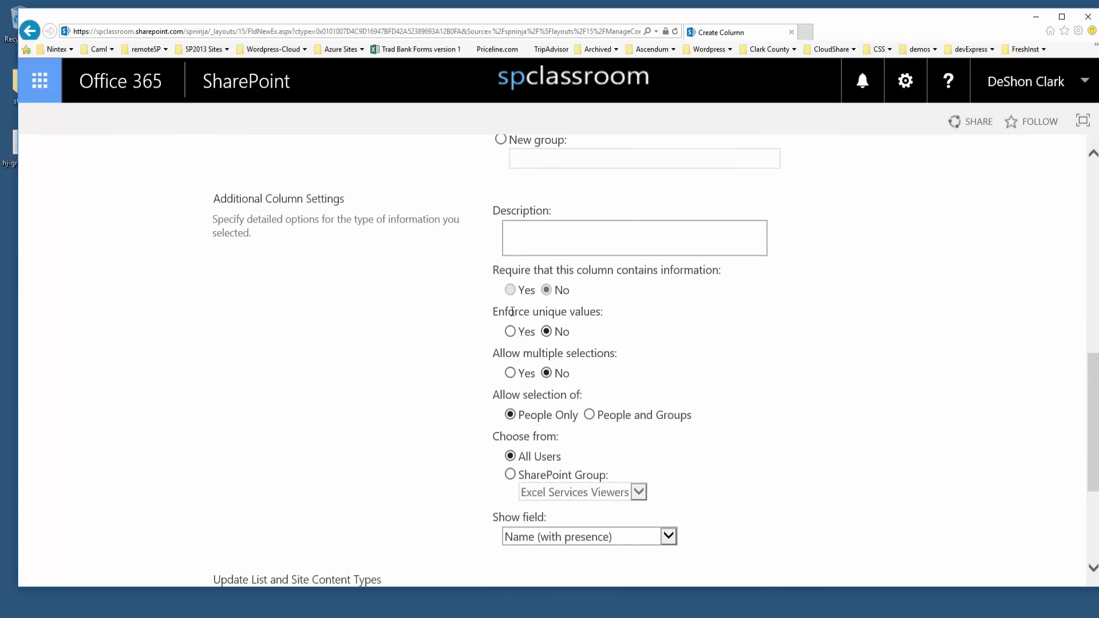
pyautogui.scroll(-5, 773, 544)
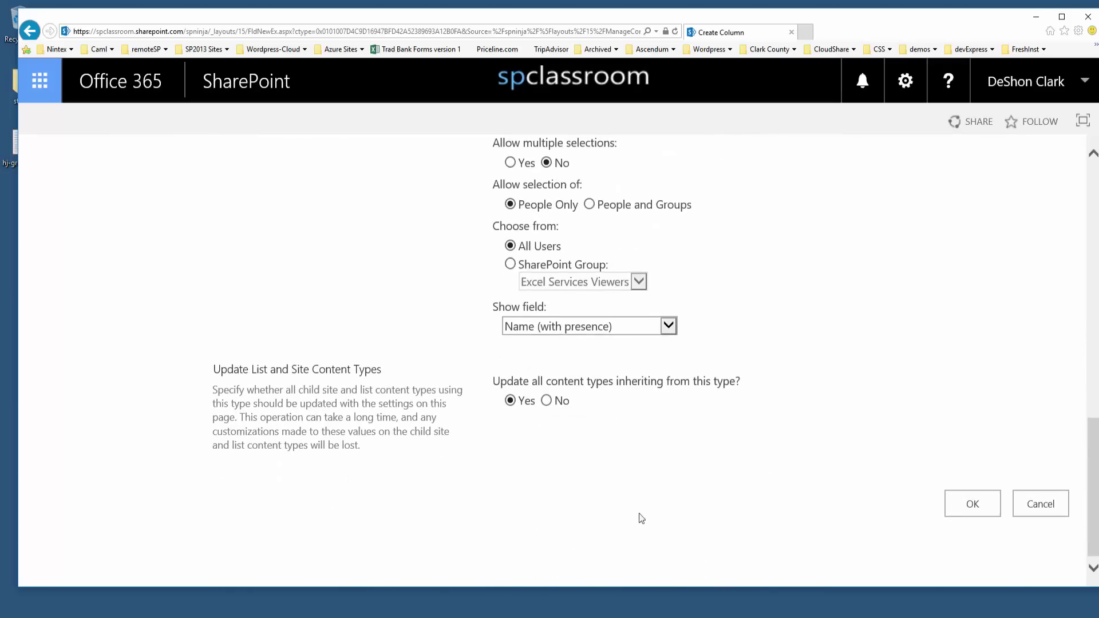
pyautogui.click(973, 507)
# - Check the column order of the Test Document content type and accept it
pyautogui.scroll(-3, 708, 537)
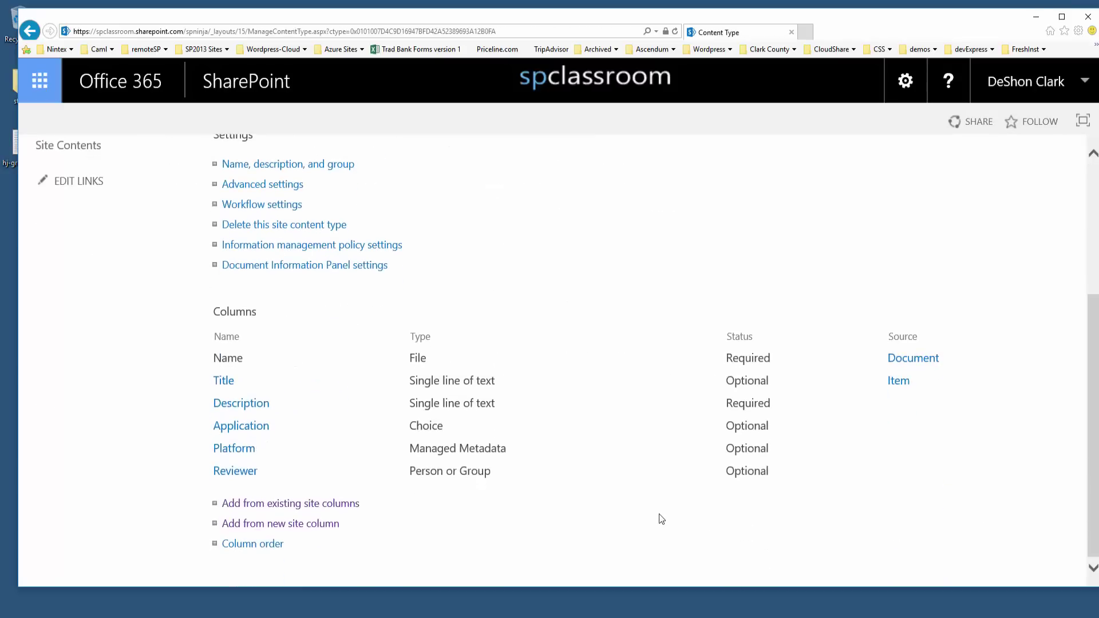
pyautogui.click(270, 548)
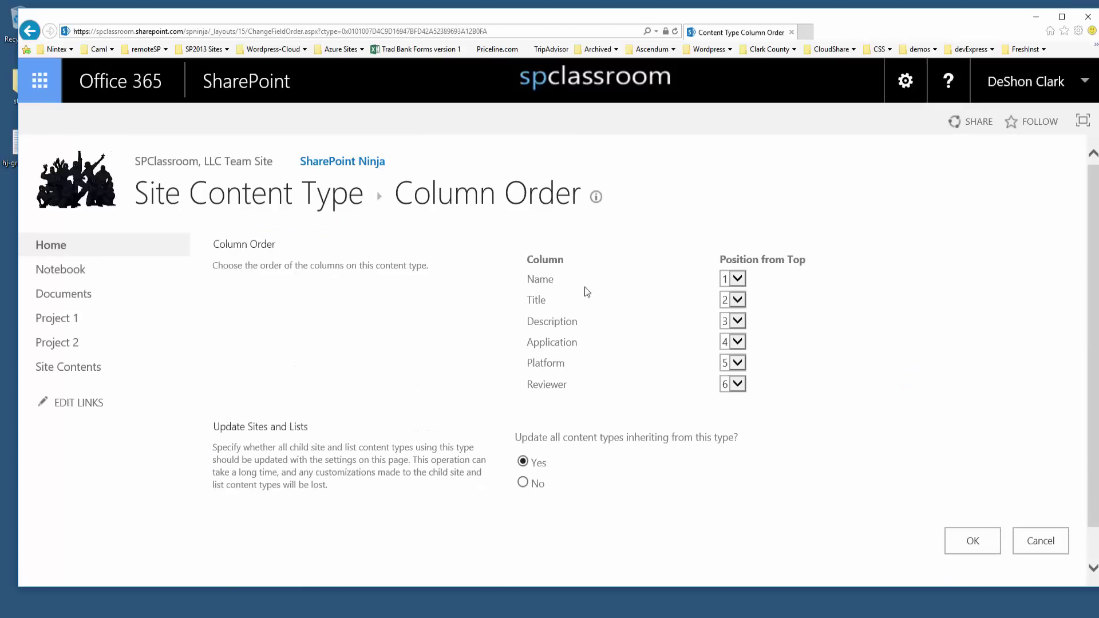
pyautogui.click(967, 542)
pyautogui.scroll(-3, 665, 540)
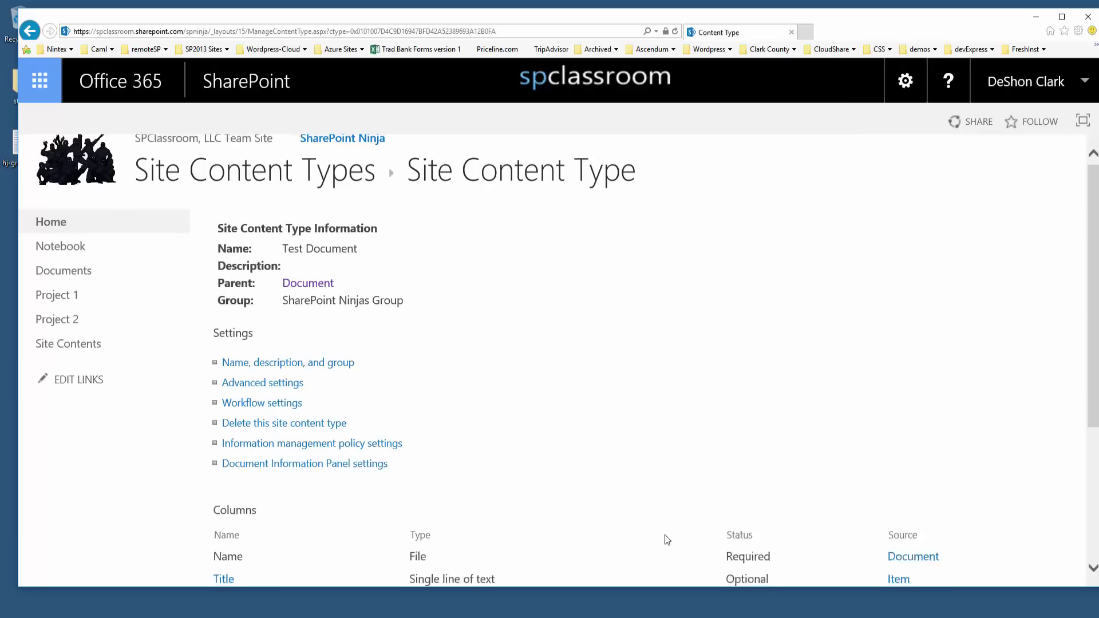
pyautogui.scroll(3, 664, 540)
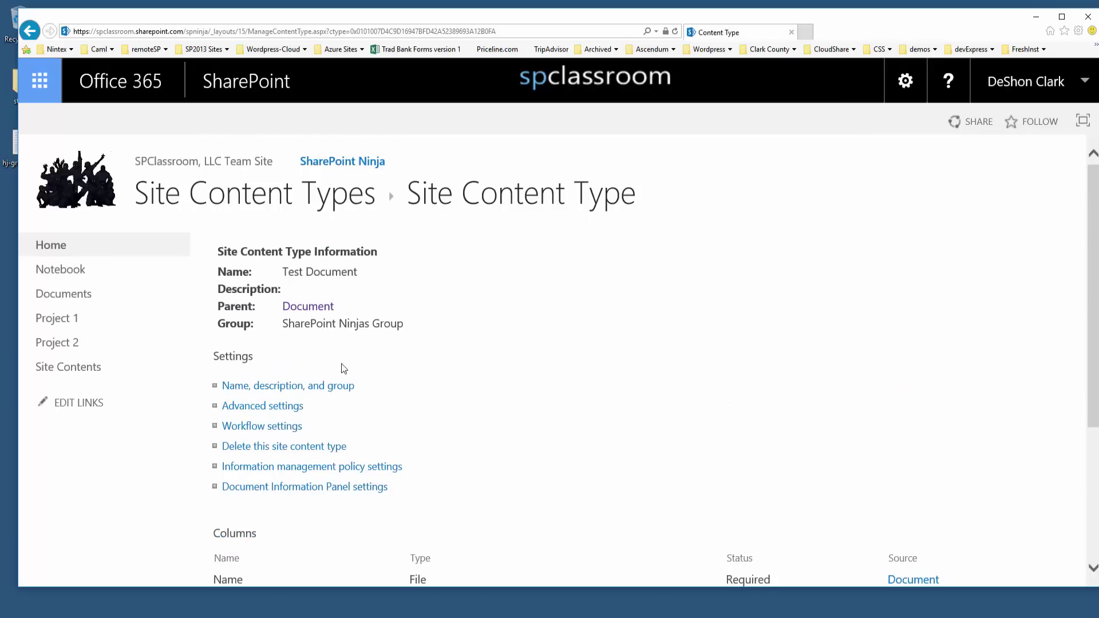
# - Return to the Site Content Types gallery and show only the SharePoint Ninjas Group
pyautogui.click(331, 198)
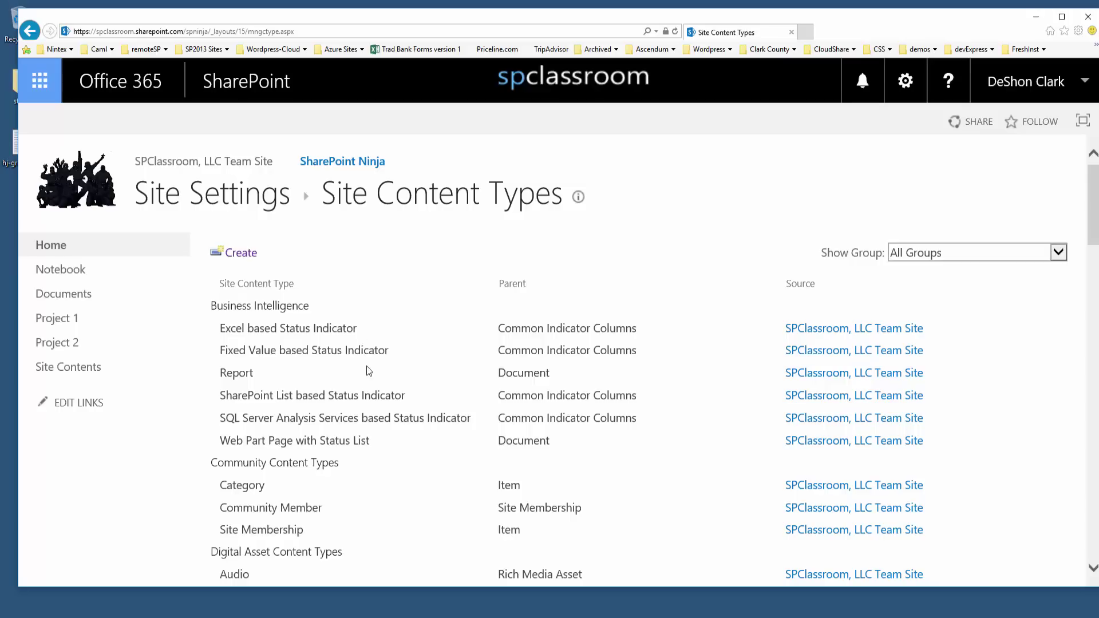
pyautogui.scroll(-5, 369, 372)
pyautogui.scroll(5, 369, 372)
pyautogui.click(930, 249)
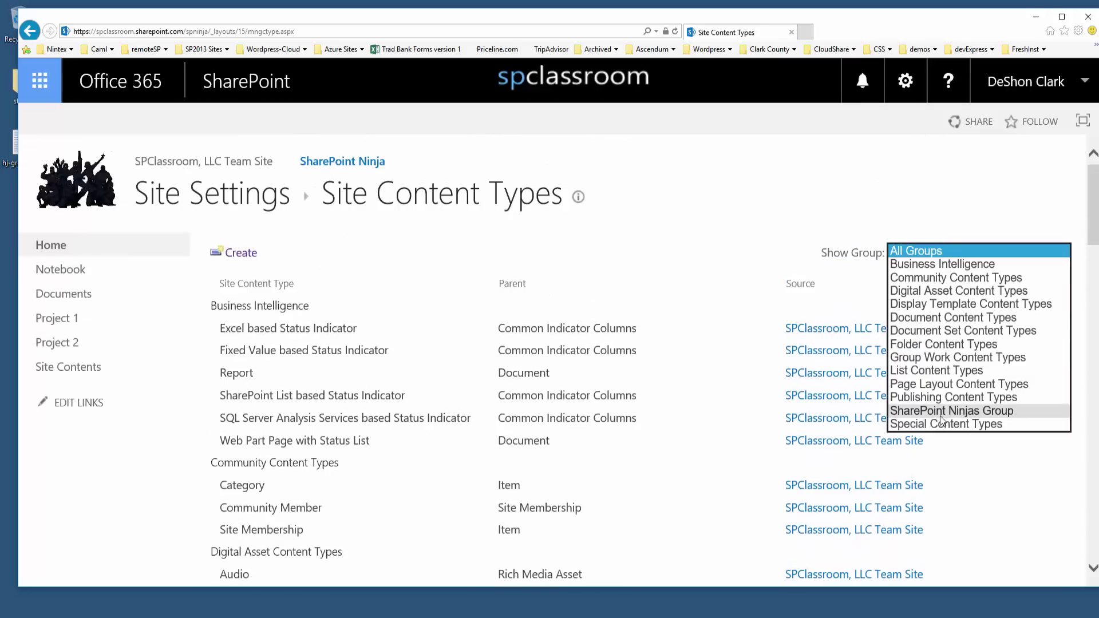
pyautogui.click(940, 415)
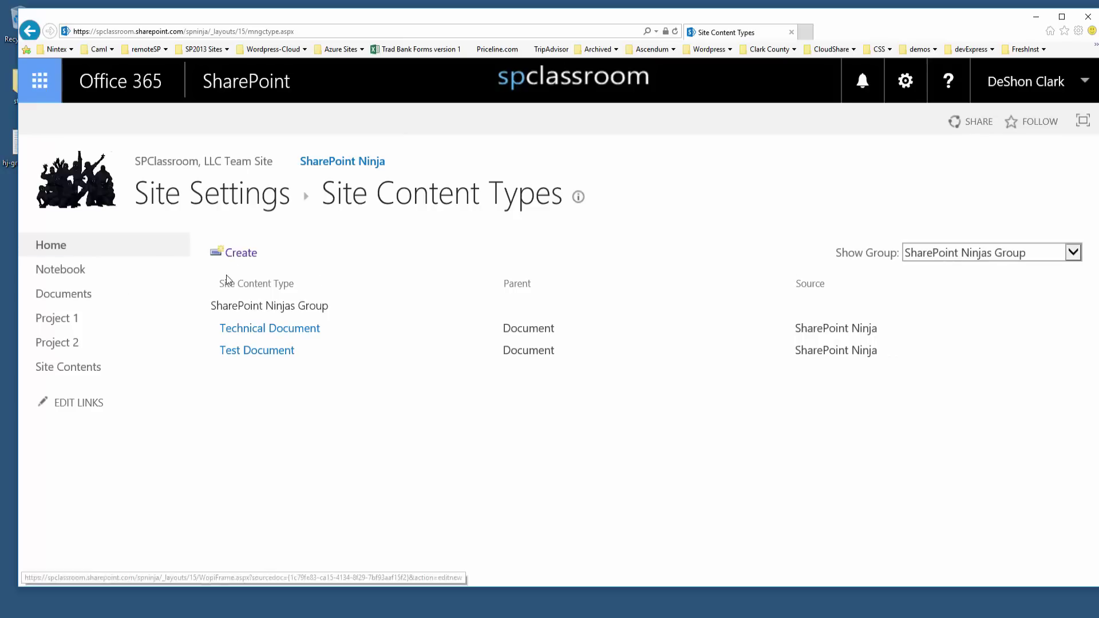
# - Start a new site content type named Requirements Document with the parent Document from Document Content Types
pyautogui.click(241, 253)
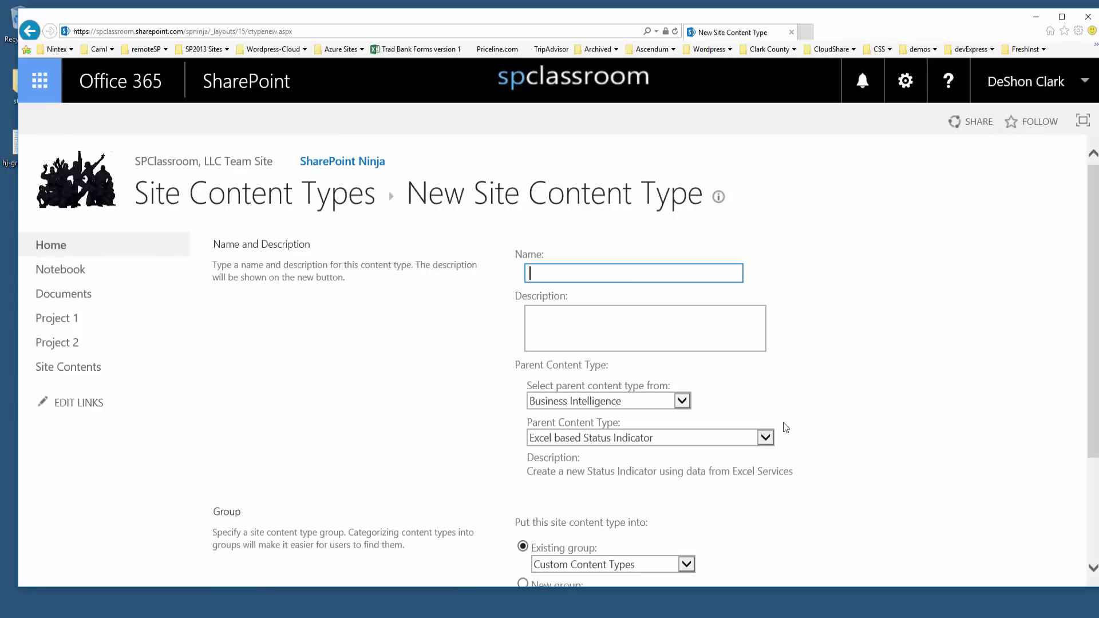
pyautogui.write('Requirements Document')
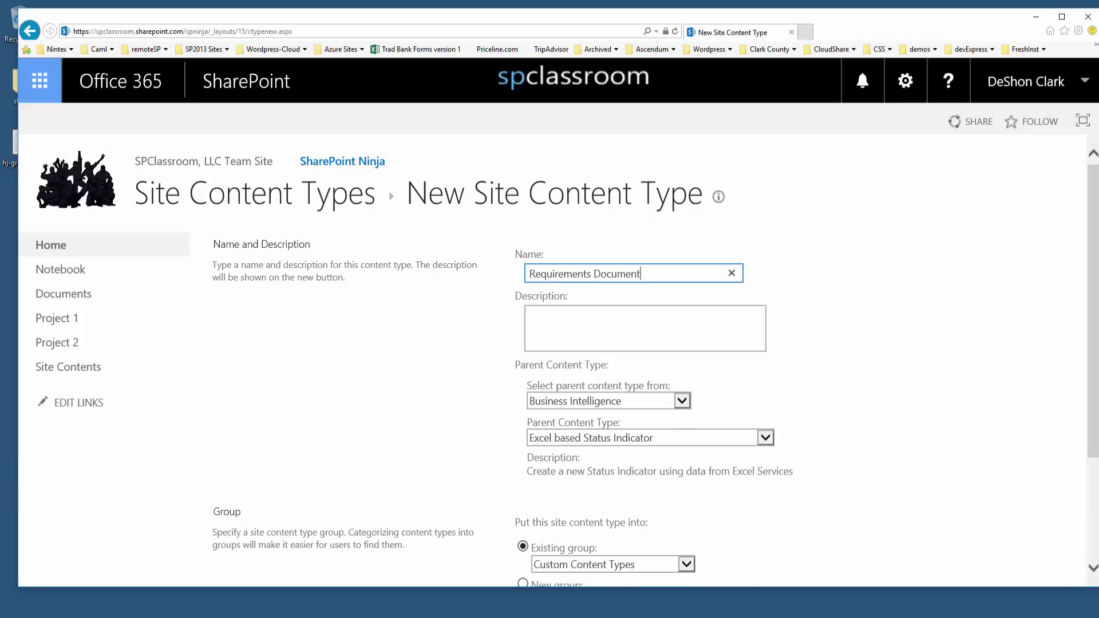
pyautogui.click(954, 455)
pyautogui.scroll(-2, 657, 399)
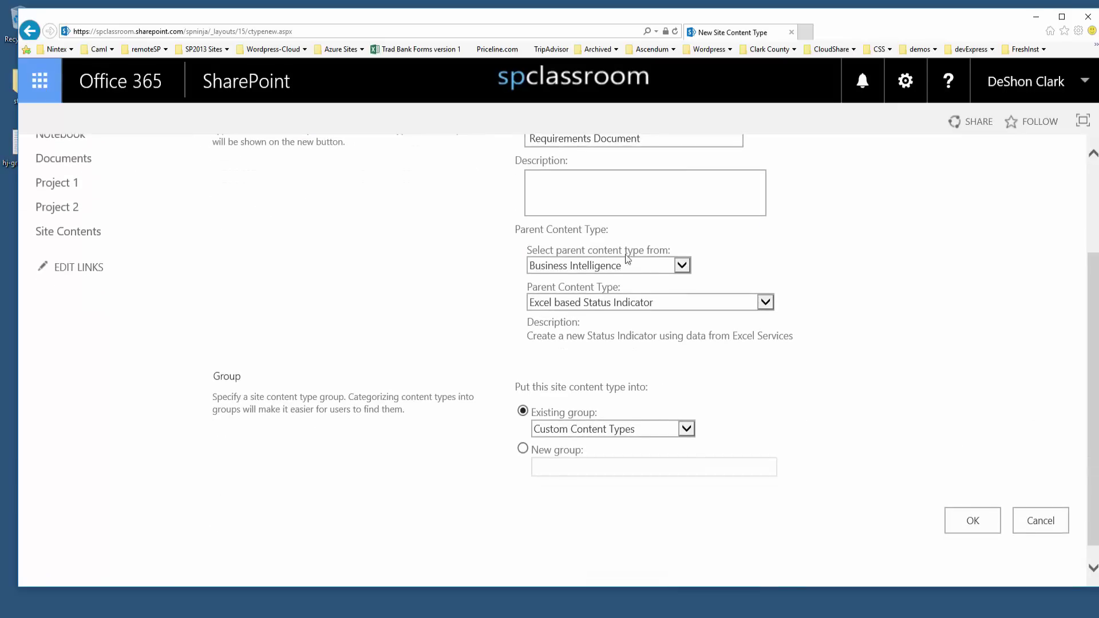
pyautogui.click(618, 265)
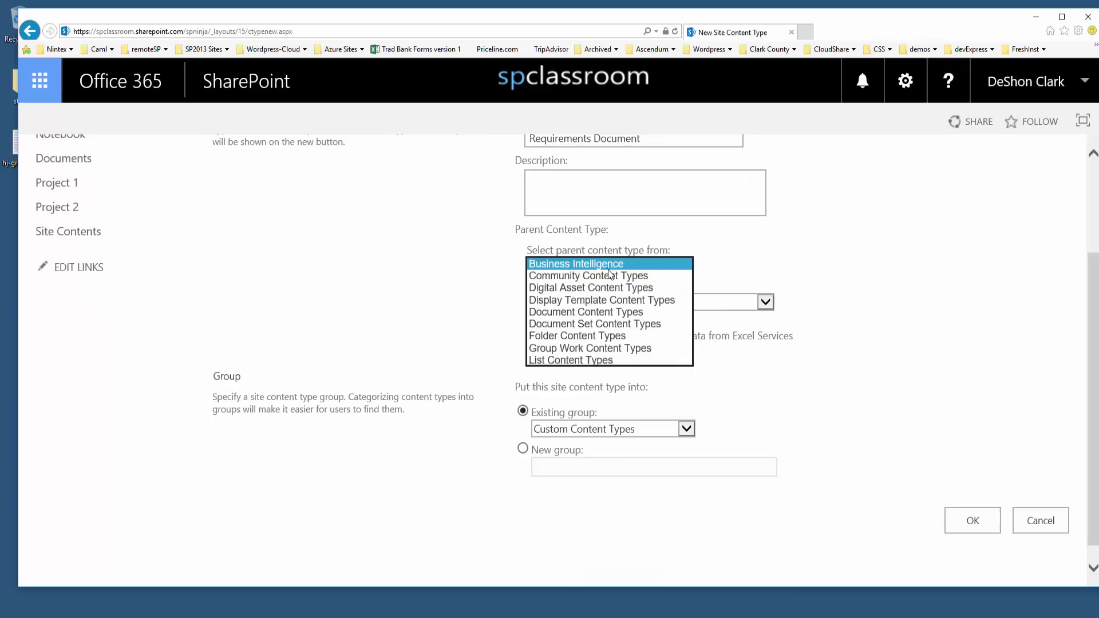
pyautogui.click(593, 310)
pyautogui.click(593, 304)
pyautogui.click(572, 312)
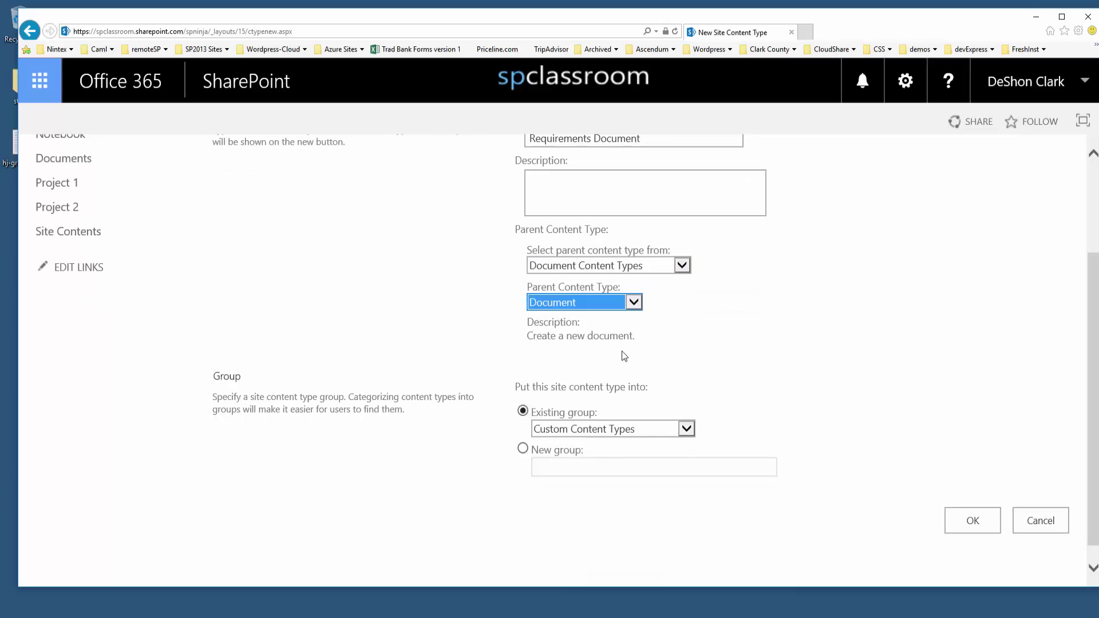
# - Put the Requirements Document content type into the existing SharePoint Ninjas Group and create it
pyautogui.click(543, 432)
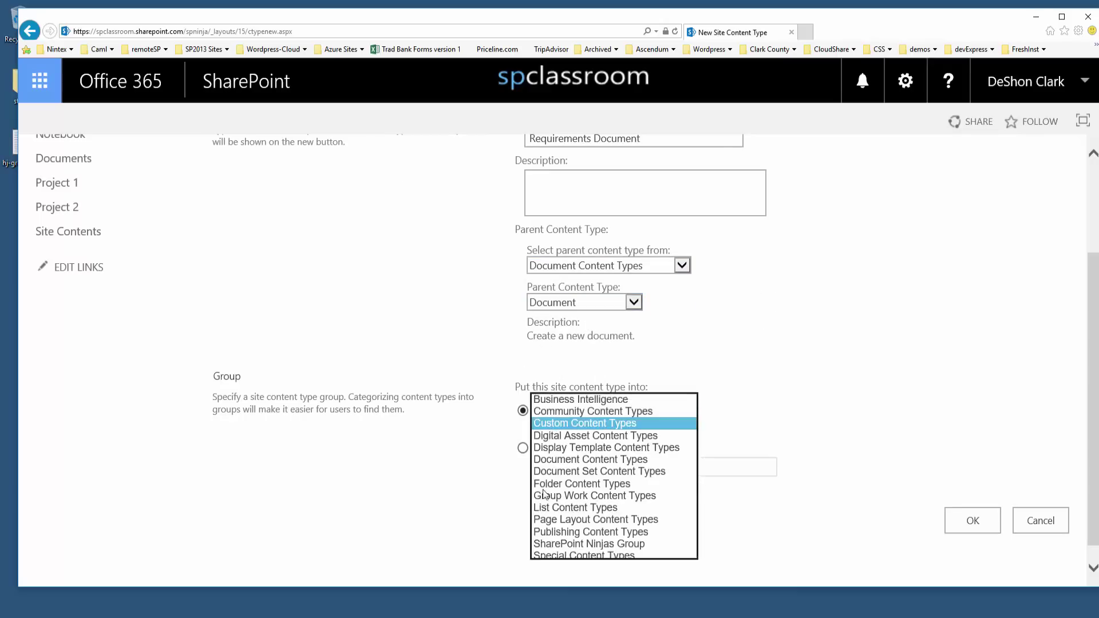
pyautogui.click(569, 543)
pyautogui.click(972, 519)
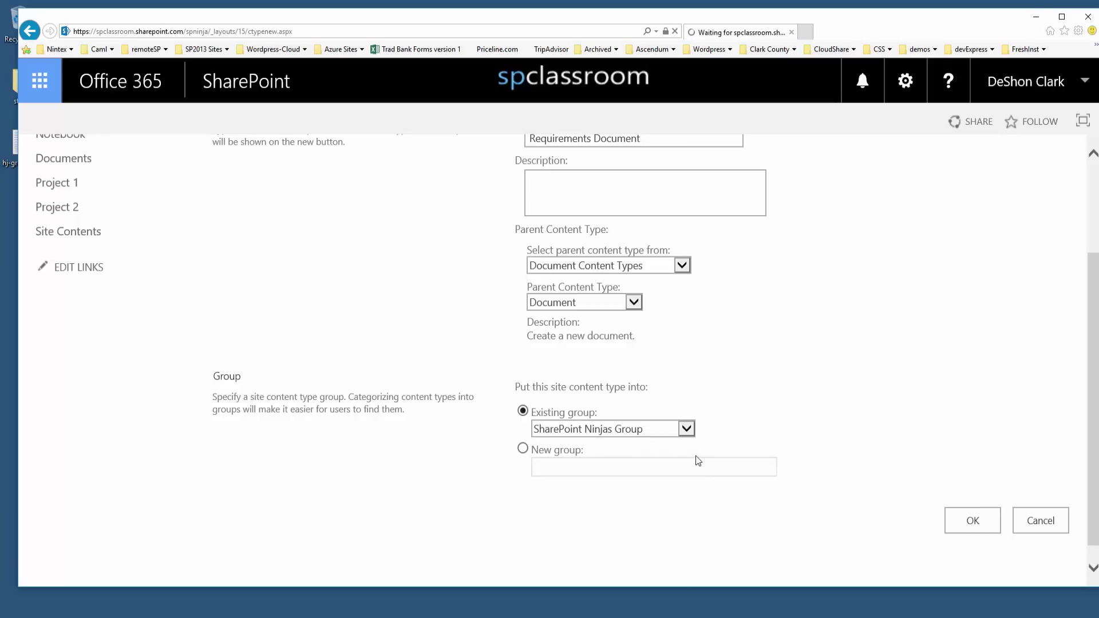
# - Switch to IA-manifest.txt in Notepad and check the columns listed for Requirements Document
pyautogui.hotkey('alt', 'Tab')
pyautogui.moveTo(910, 146); pyautogui.dragTo(762, 123)
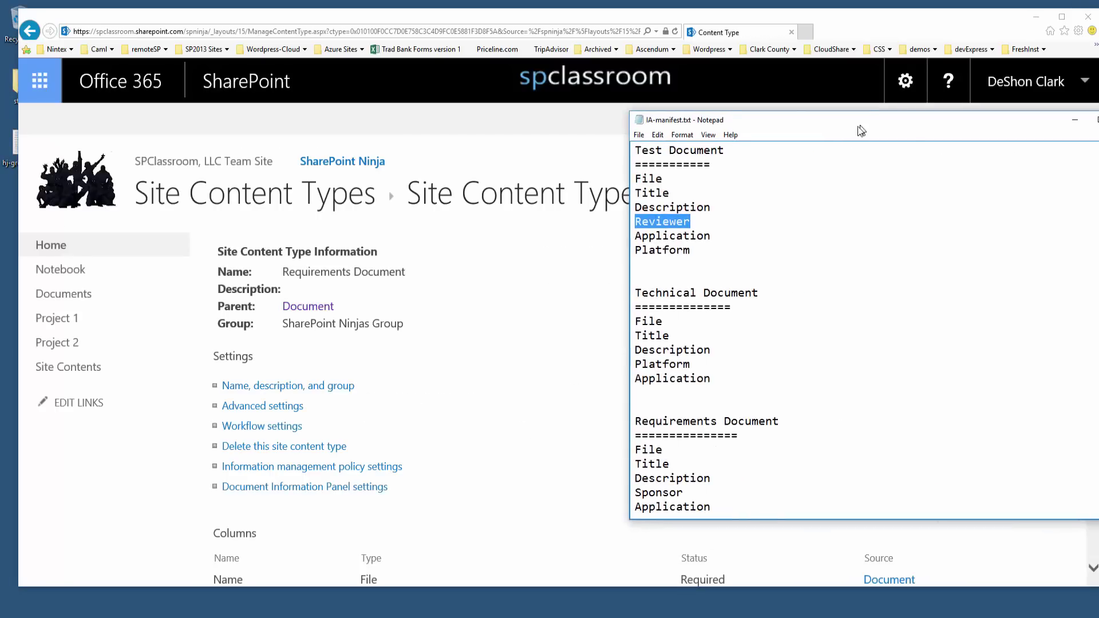
pyautogui.scroll(-3, 738, 381)
pyautogui.moveTo(738, 380); pyautogui.dragTo(634, 321)
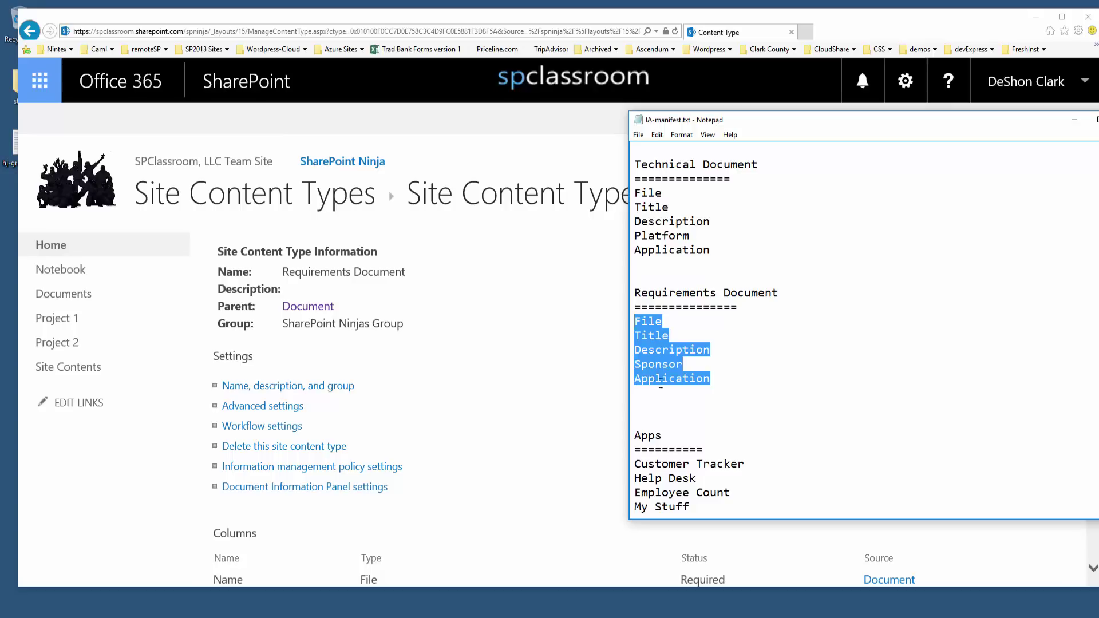
pyautogui.moveTo(879, 125); pyautogui.dragTo(1098, 92)
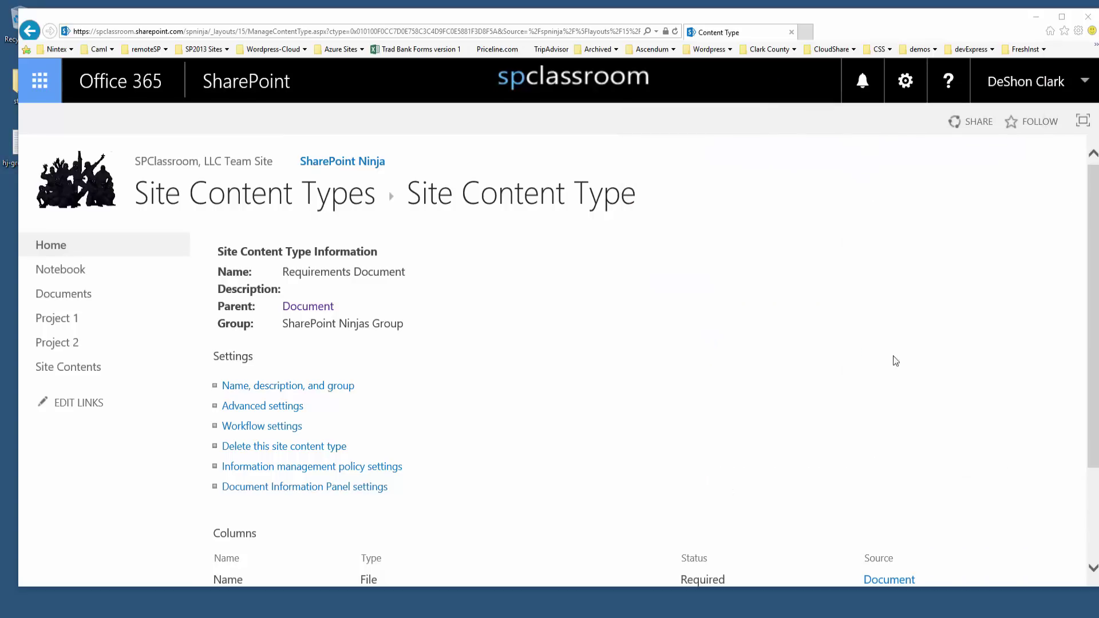
# - Choose the existing Description site column from the Document and Record Management Columns group for the Requirements Document content type
pyautogui.click(645, 432)
pyautogui.scroll(-3, 403, 473)
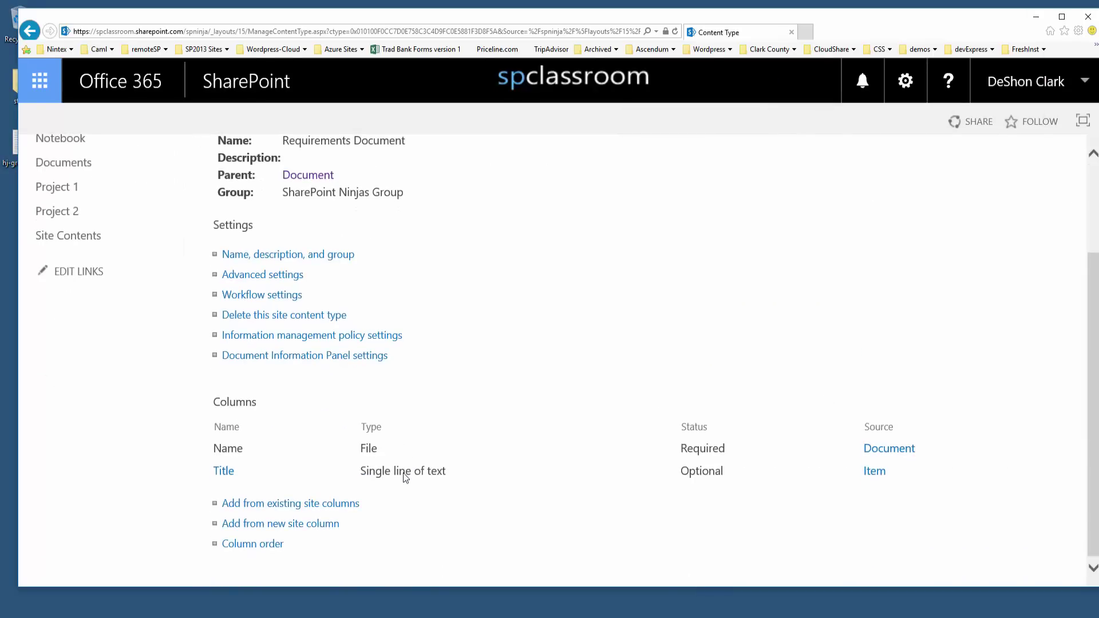
pyautogui.click(314, 505)
pyautogui.click(496, 368)
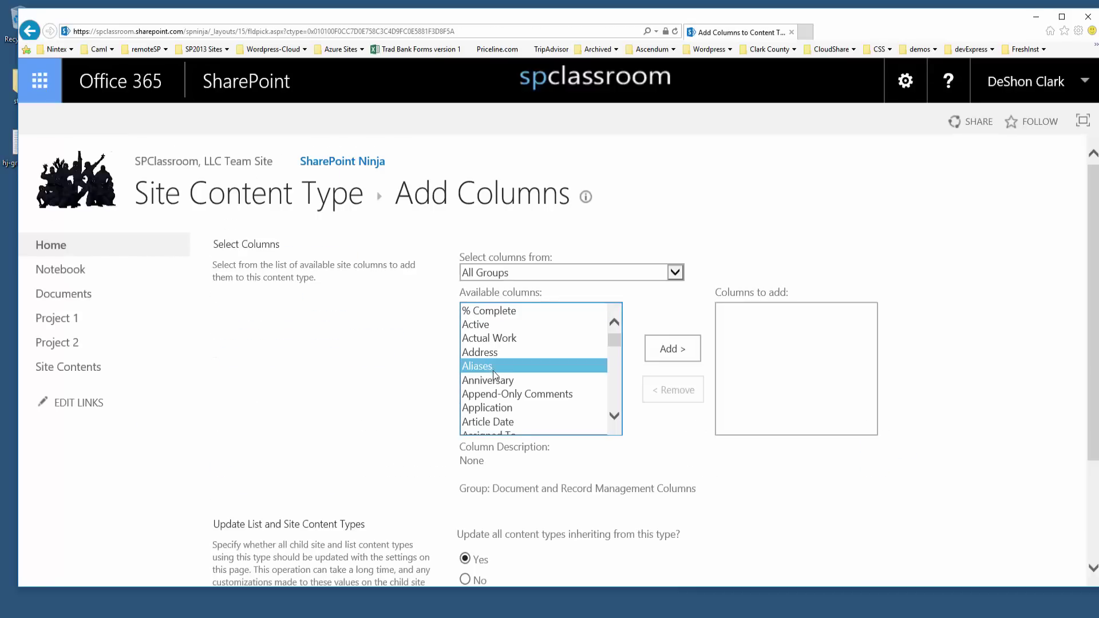
pyautogui.write('de')
pyautogui.scroll(-2, 616, 417)
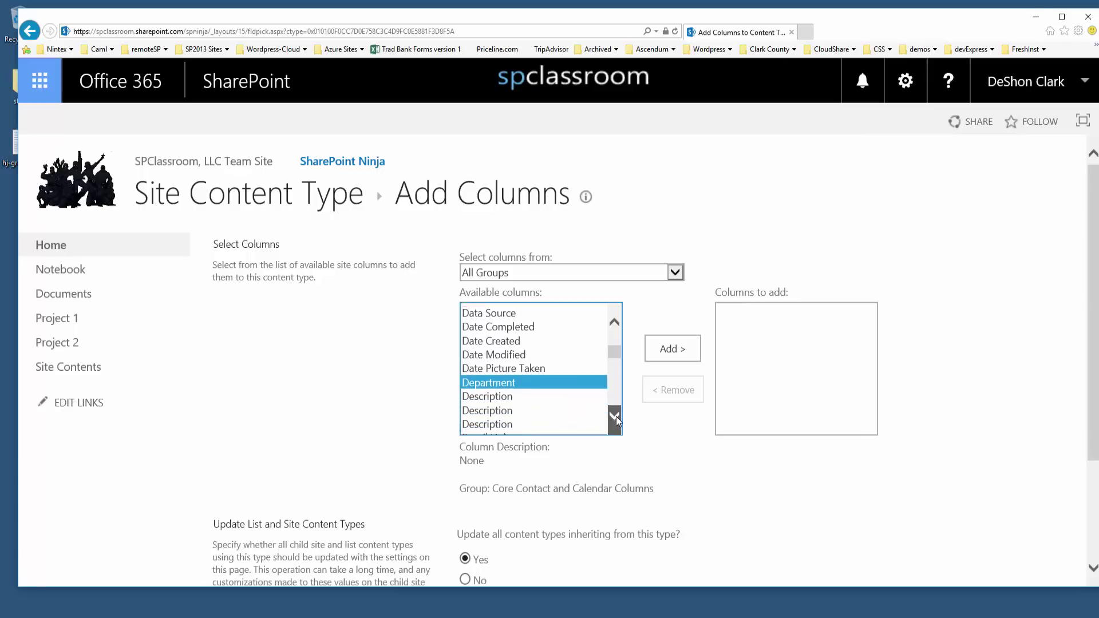
pyautogui.click(505, 369)
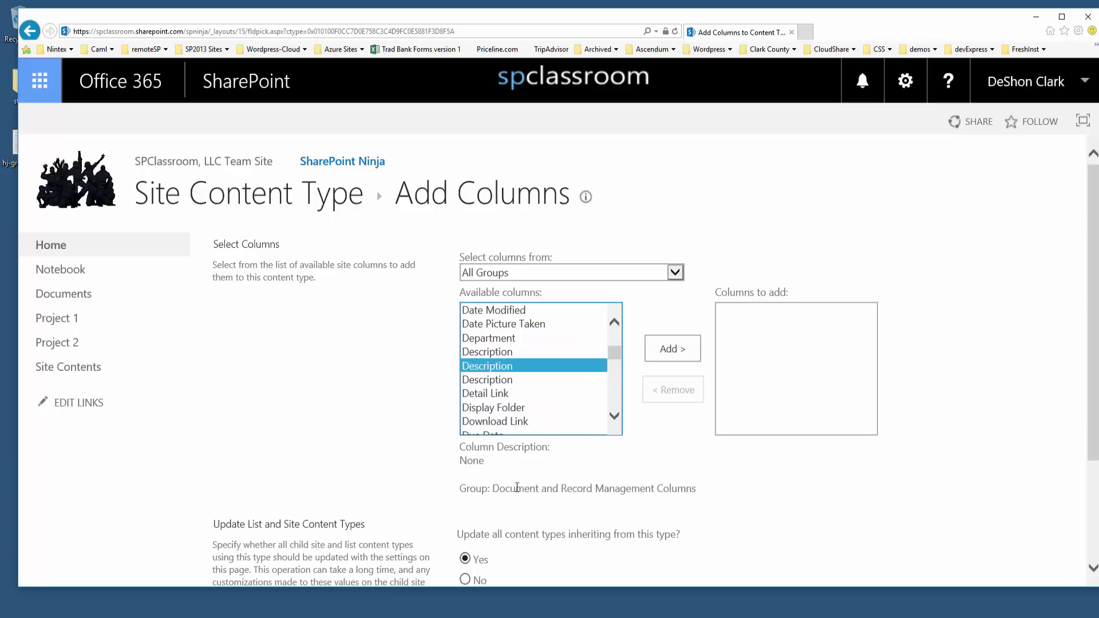
pyautogui.doubleClick(531, 365)
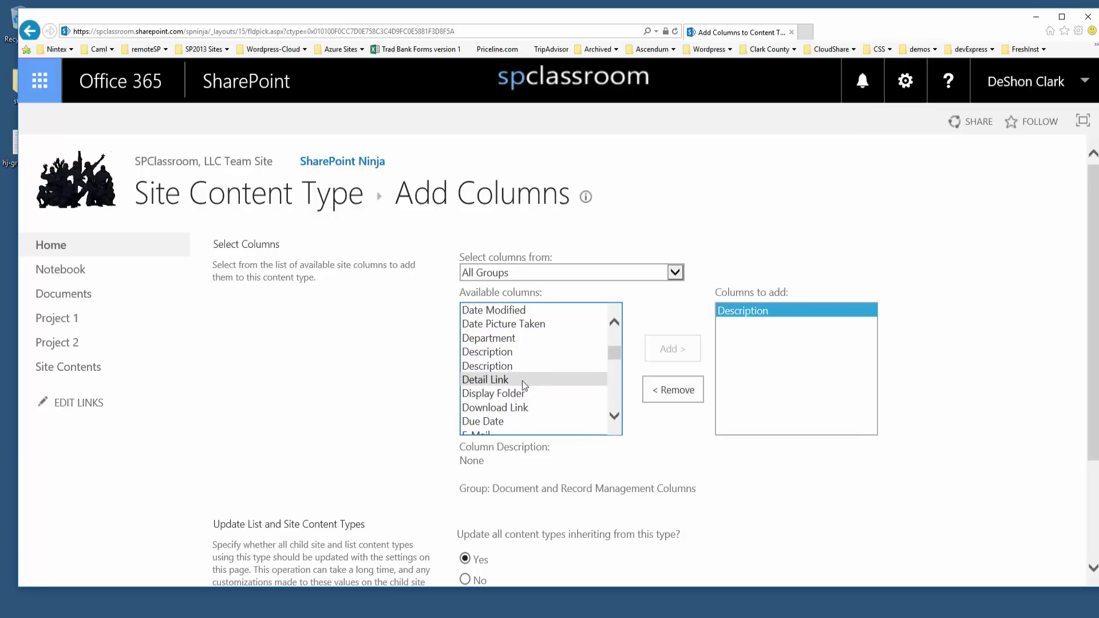
# - Include the Application column from SharePoint Ninja Group and add the chosen columns to the content type
pyautogui.click(522, 380)
pyautogui.write('ap')
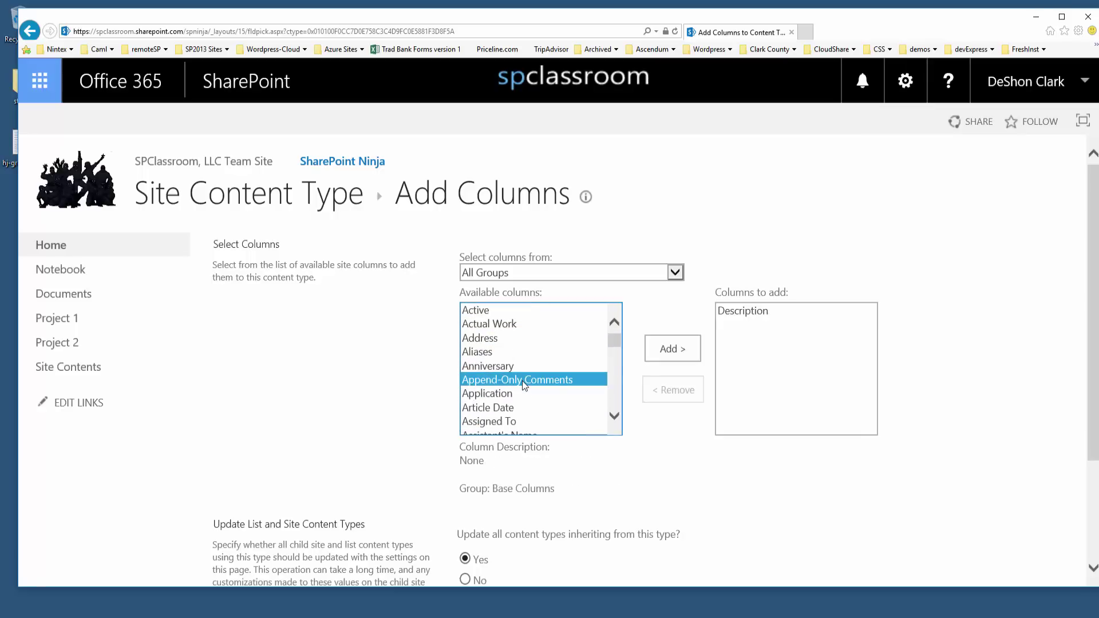
pyautogui.click(514, 395)
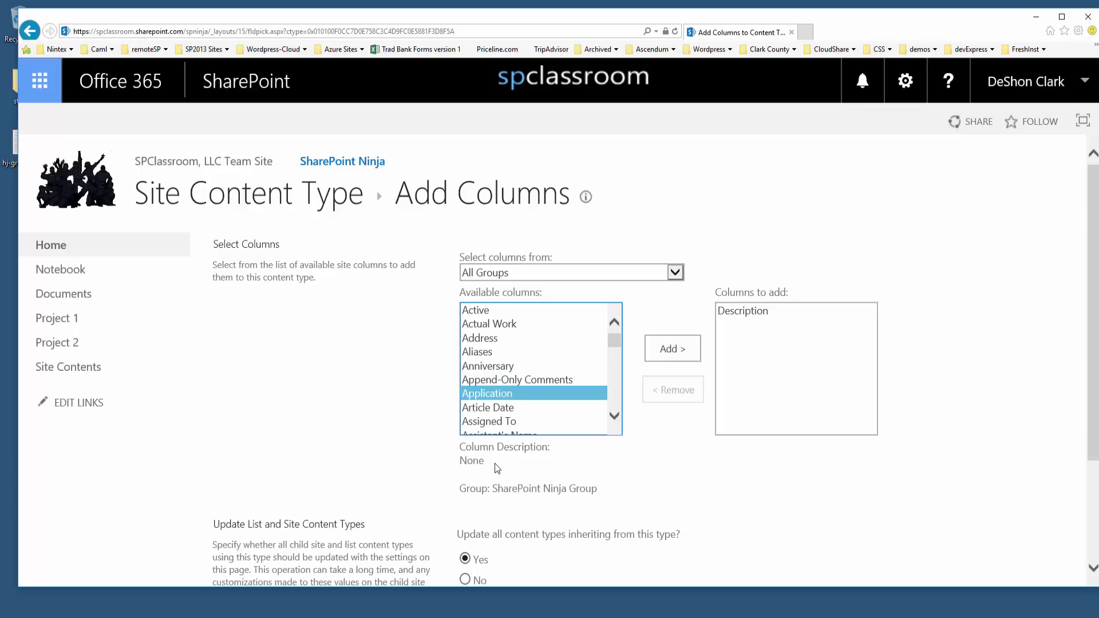
pyautogui.moveTo(495, 486); pyautogui.dragTo(538, 488)
pyautogui.doubleClick(514, 393)
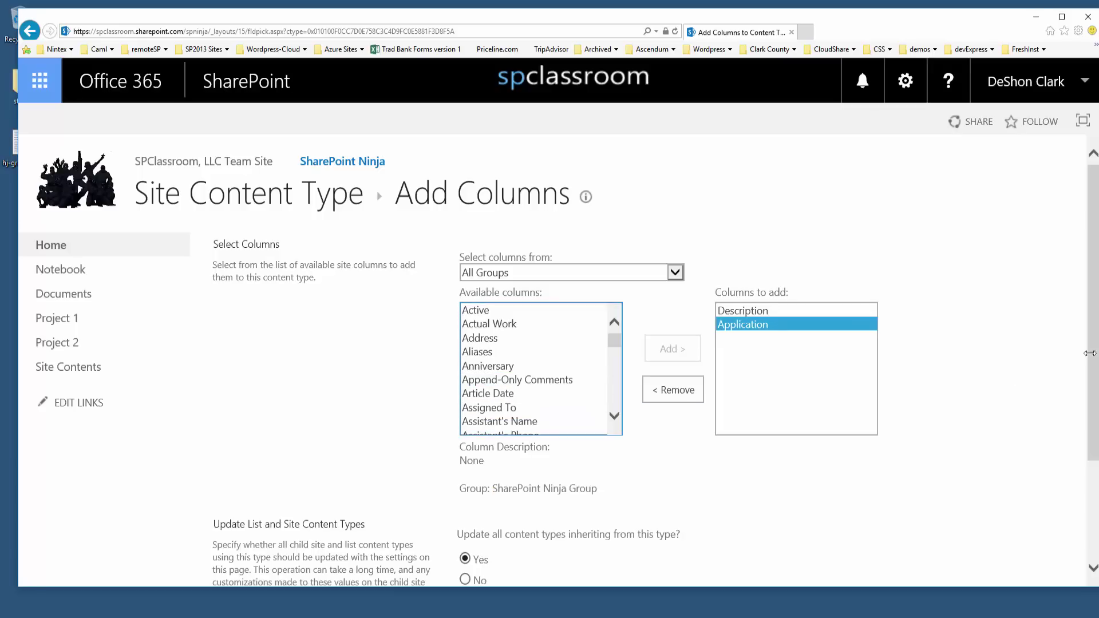
pyautogui.scroll(-3, 772, 499)
pyautogui.click(966, 494)
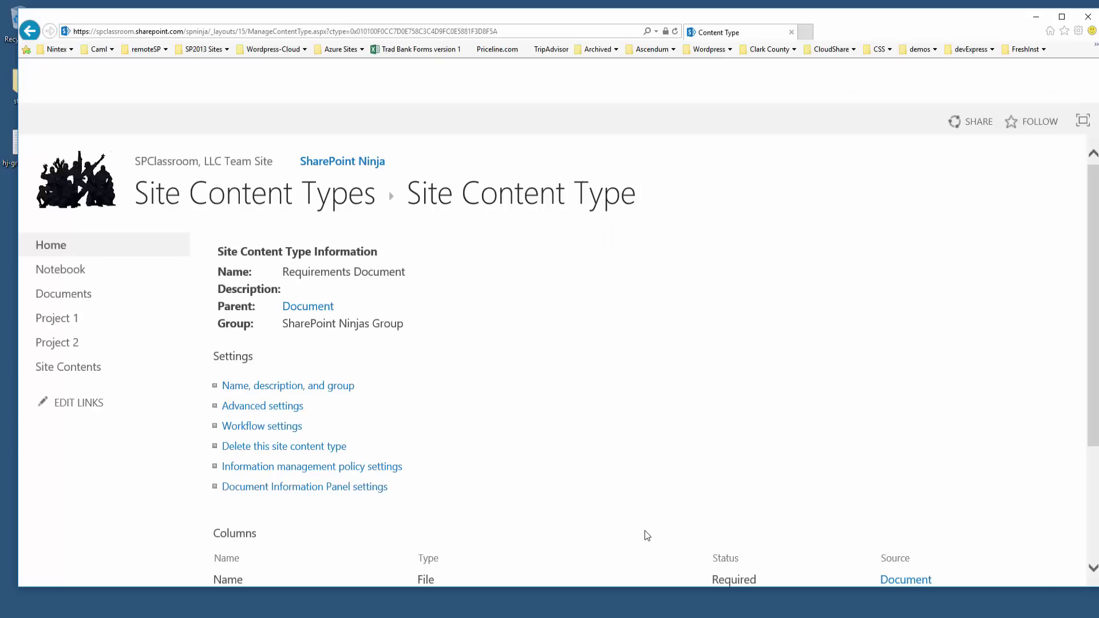
# - Start a new site column for the content type, named Sponsor, with the type Person or Group
pyautogui.scroll(-3, 625, 525)
pyautogui.click(316, 524)
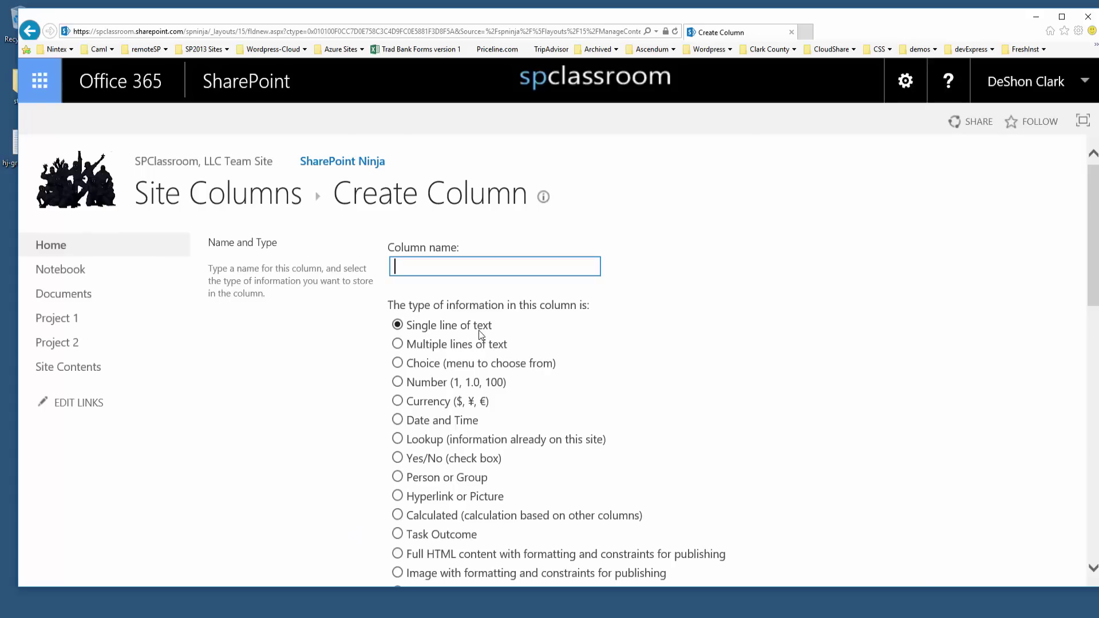
pyautogui.write('Sponsor')
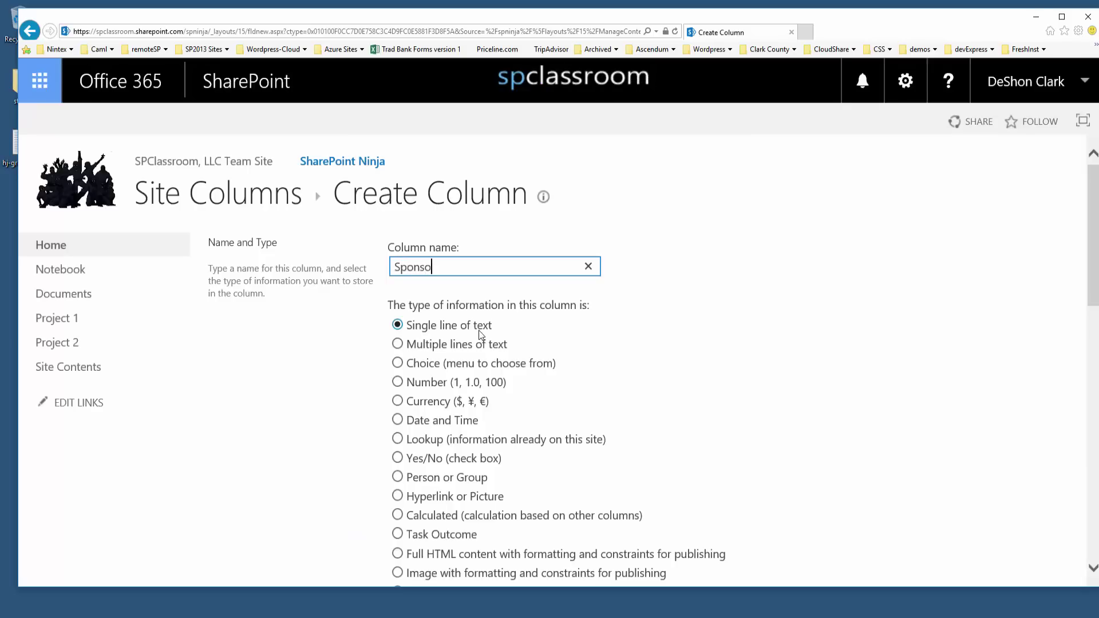
pyautogui.click(397, 477)
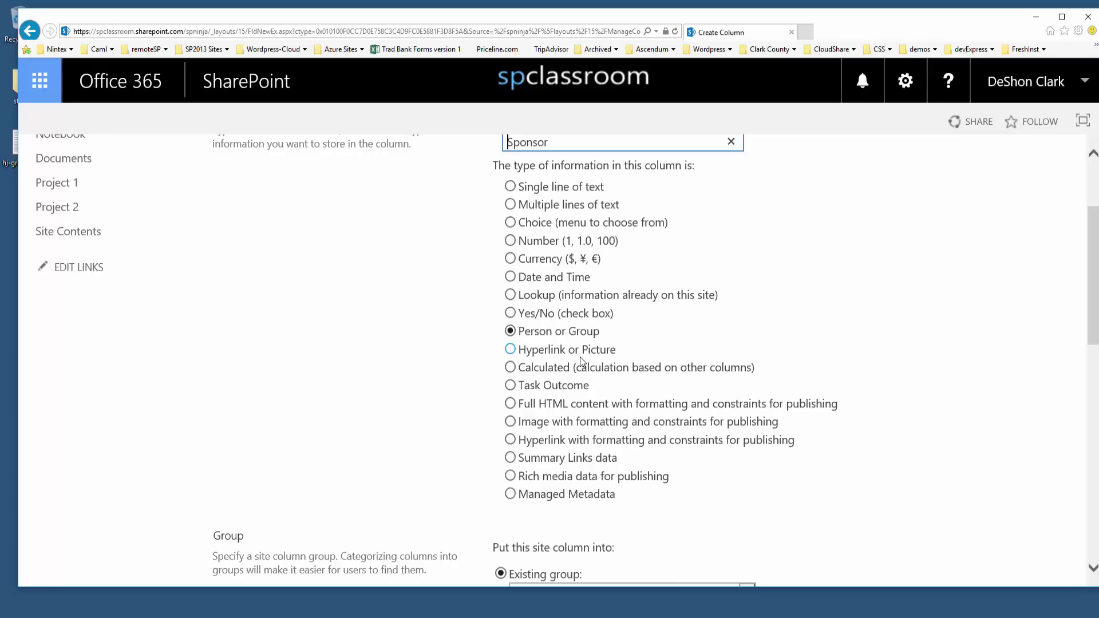
pyautogui.scroll(3, 630, 195)
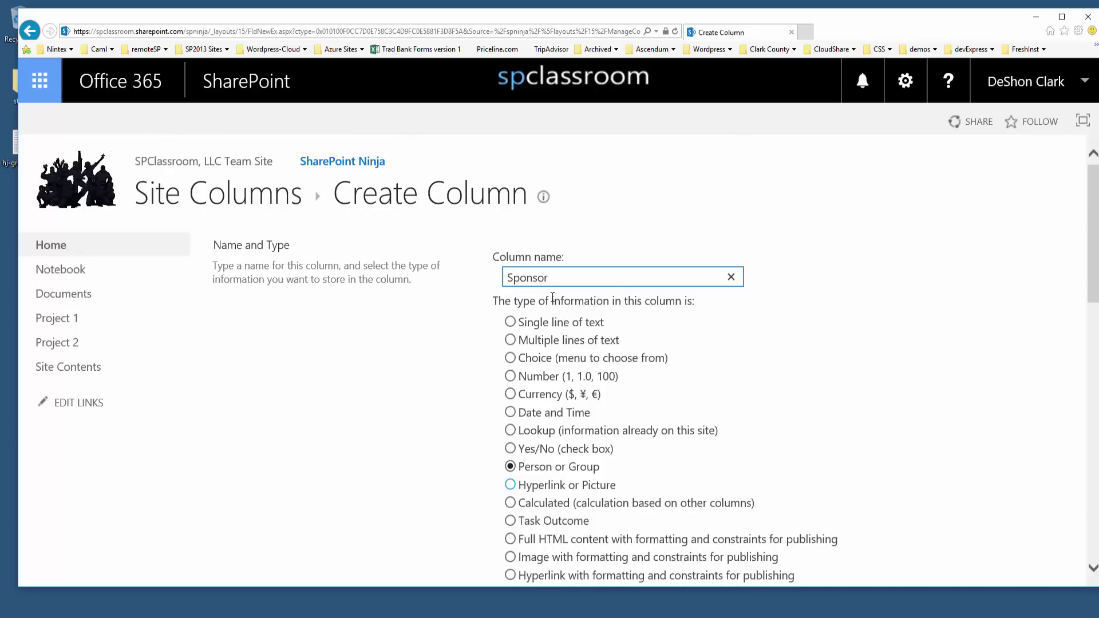
pyautogui.scroll(-1, 554, 301)
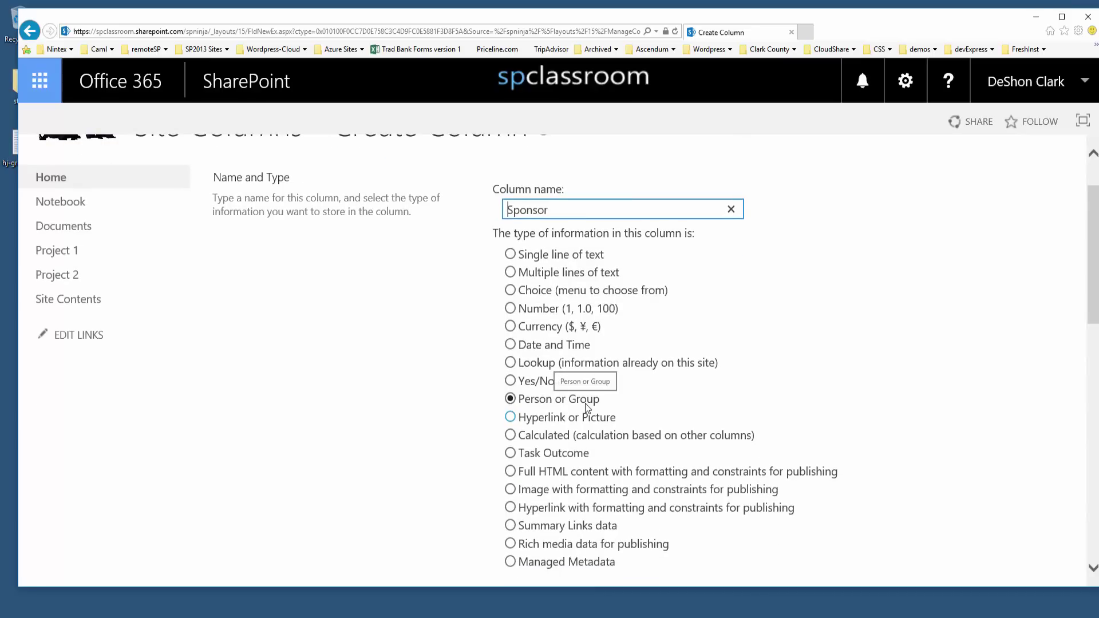
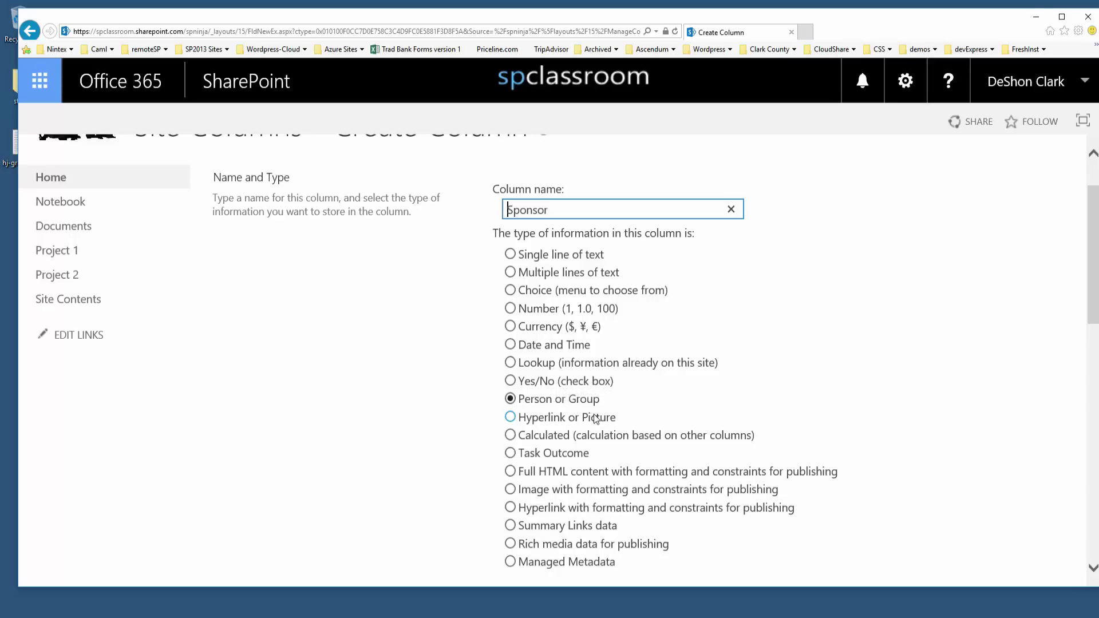
# - Place the Sponsor column in the existing SharePoint Ninja Group and create it with the default additional settings
pyautogui.scroll(-5, 675, 416)
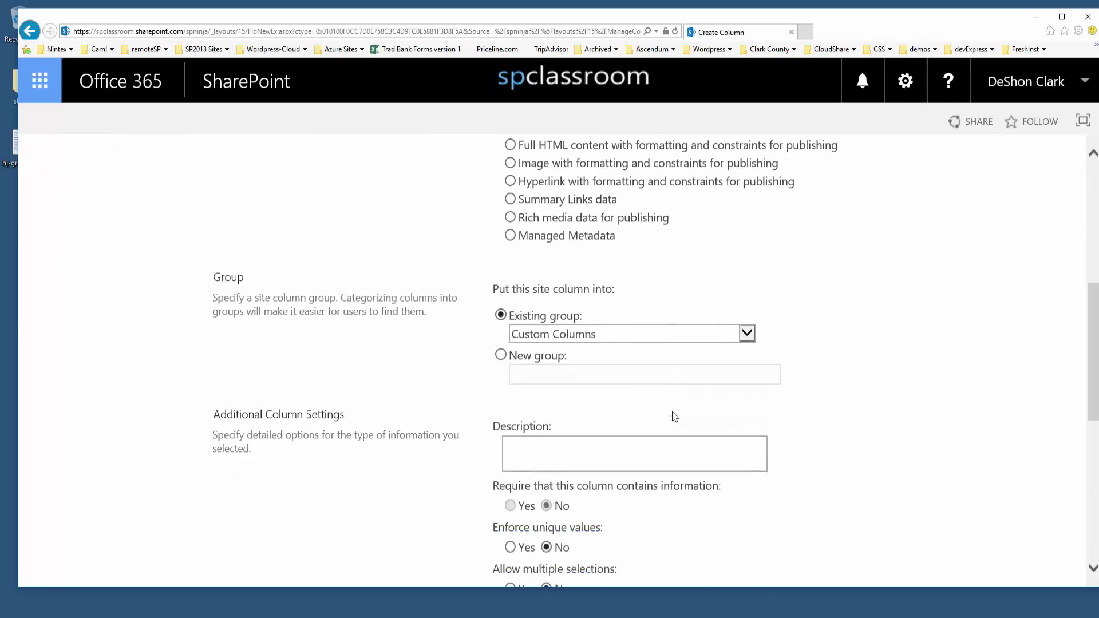
pyautogui.click(604, 320)
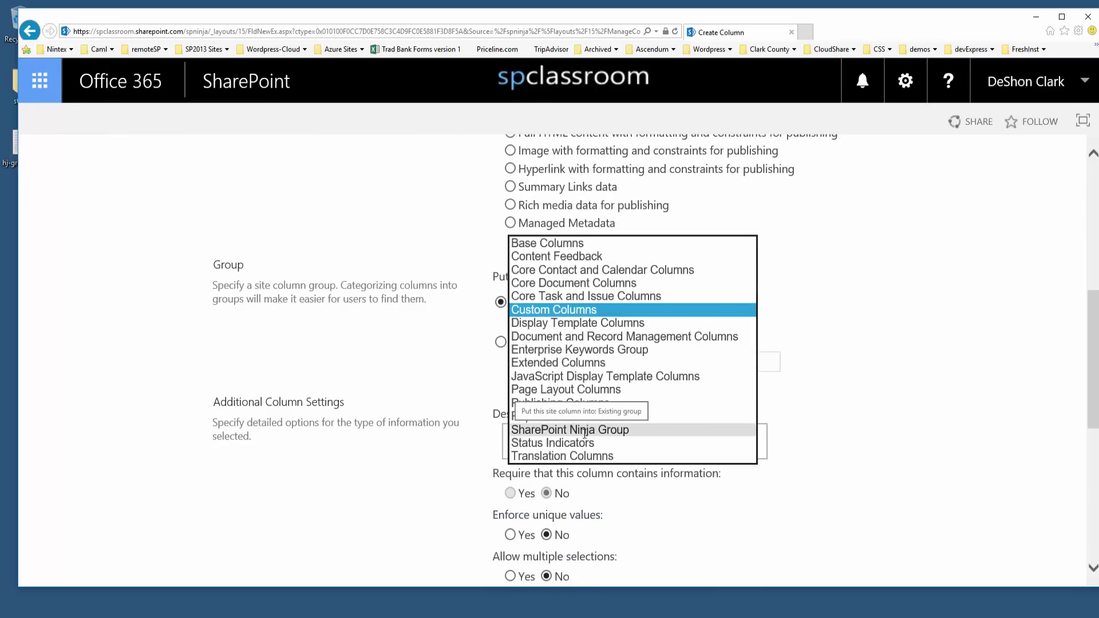
pyautogui.click(584, 430)
pyautogui.scroll(-2, 801, 481)
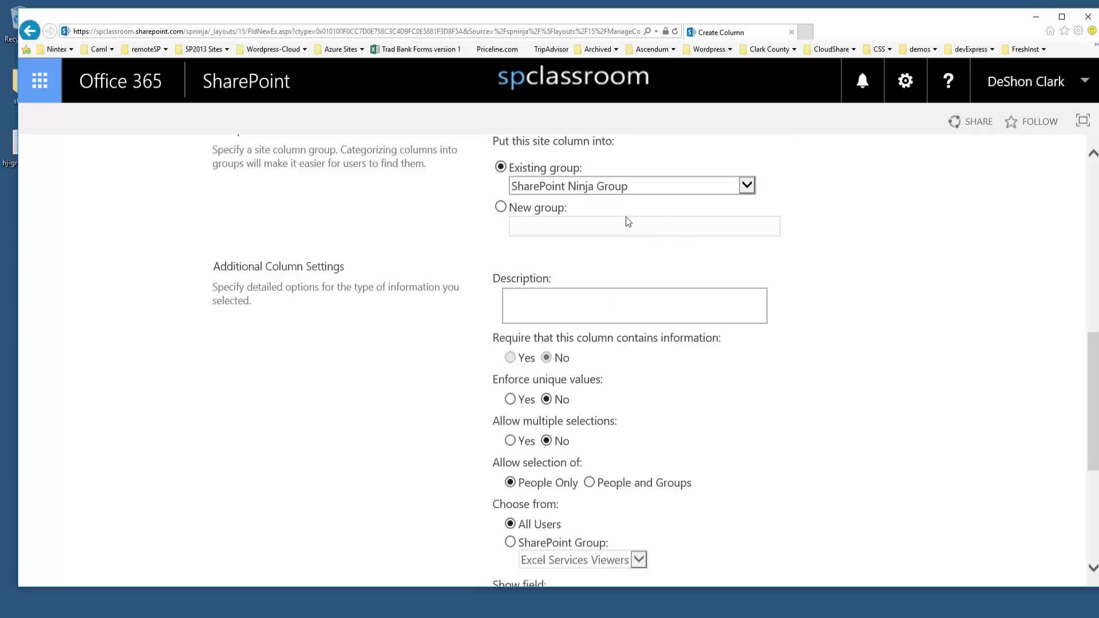
pyautogui.scroll(-3, 666, 340)
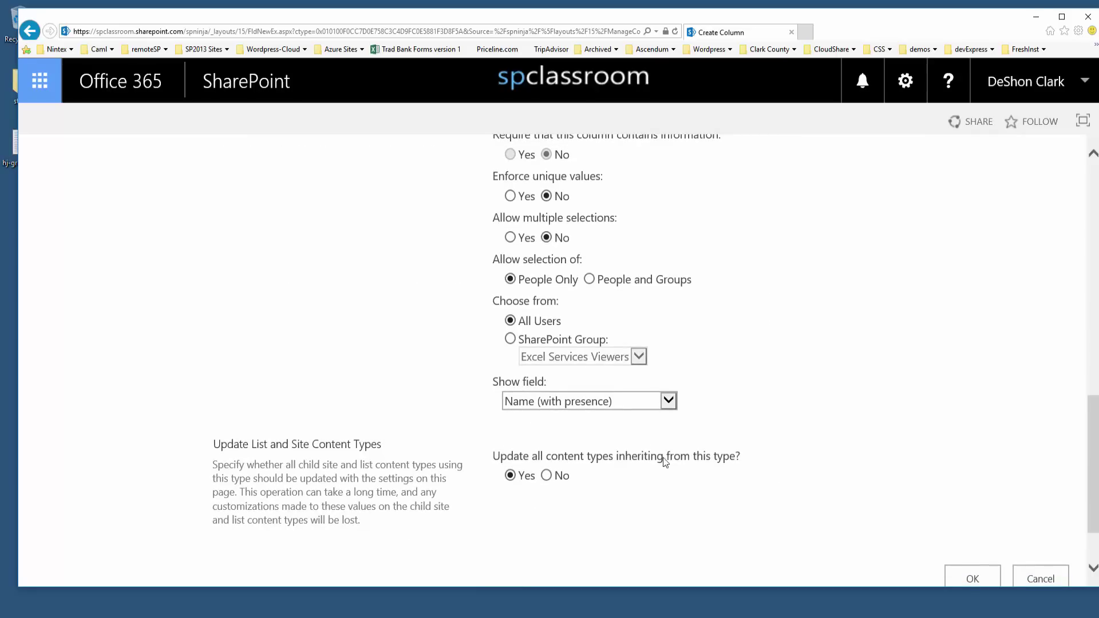
pyautogui.click(973, 578)
# - Check the Requirements Document columns and open the site's Documents library
pyautogui.scroll(-3, 755, 520)
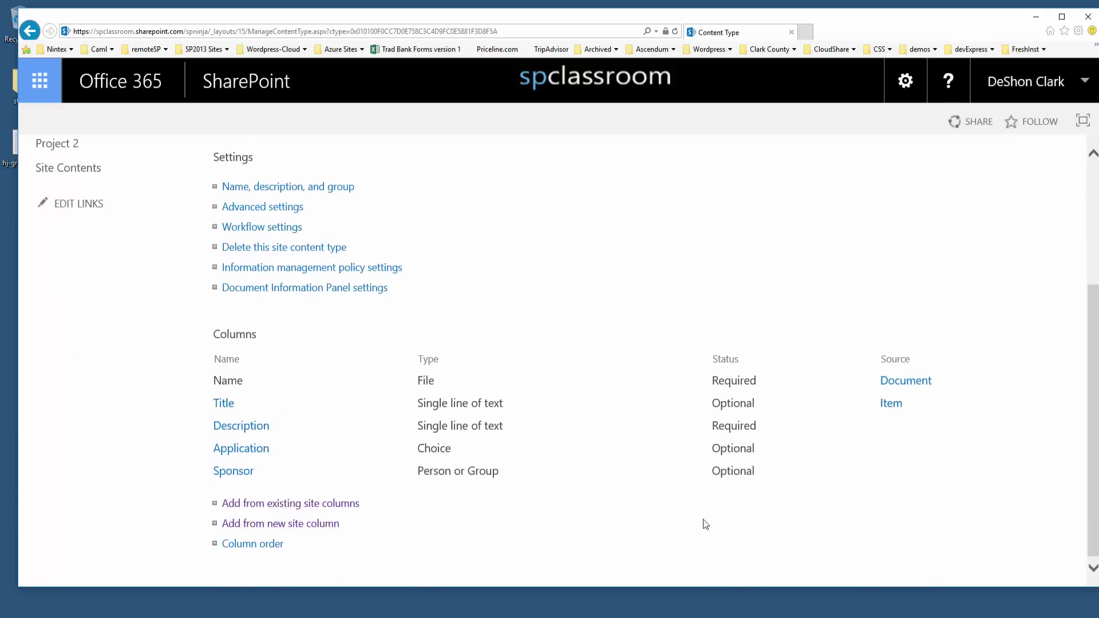
pyautogui.scroll(3, 503, 489)
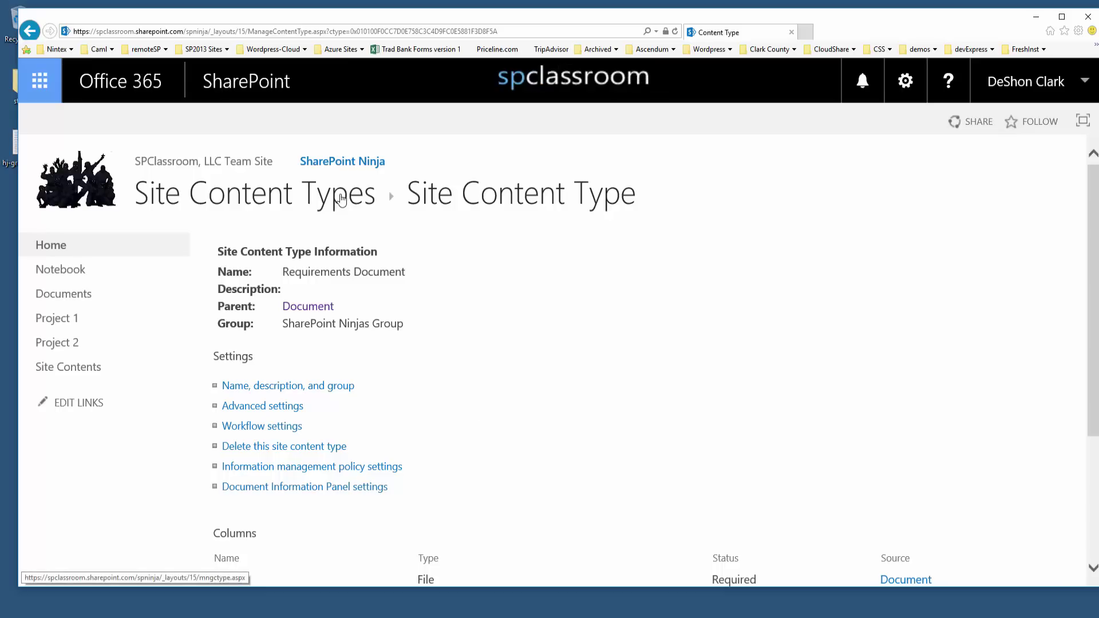
pyautogui.click(86, 295)
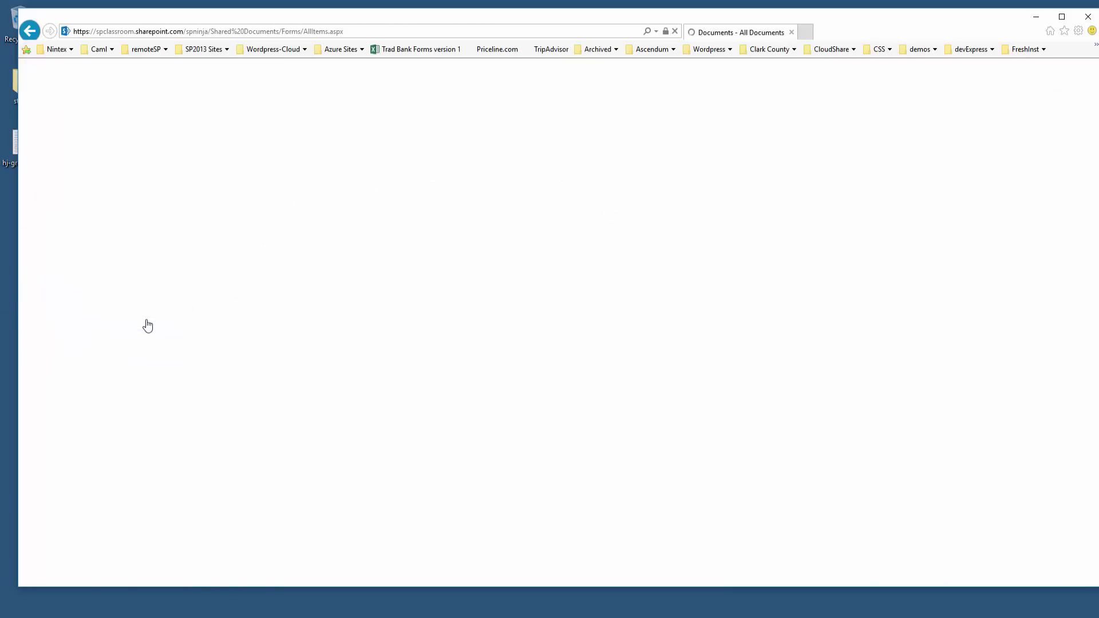
pyautogui.click(910, 87)
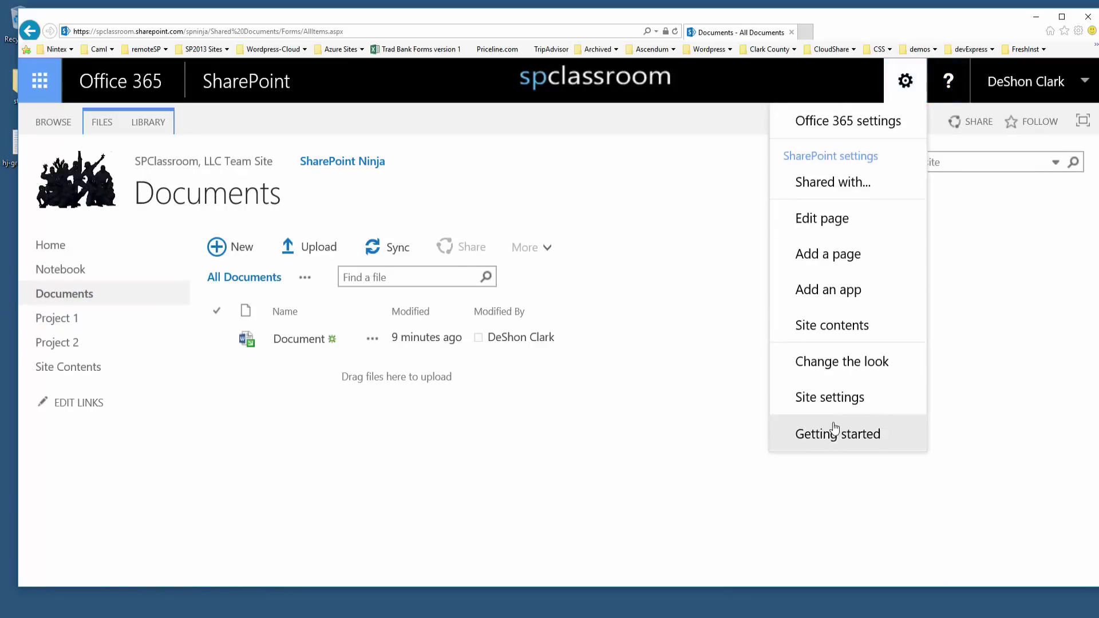
pyautogui.click(834, 399)
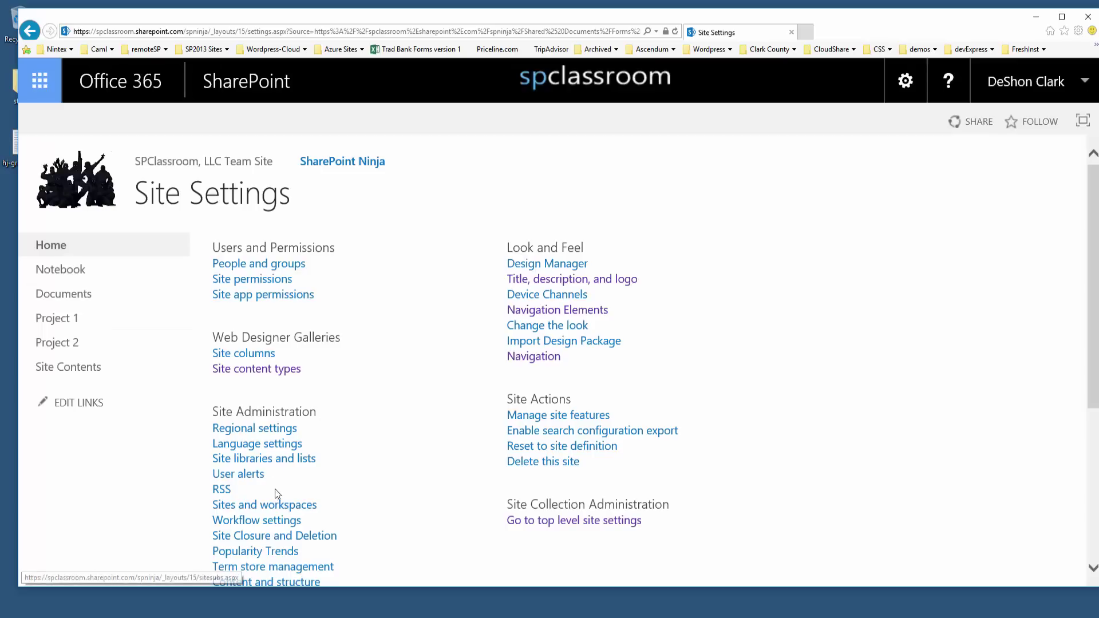
pyautogui.click(29, 30)
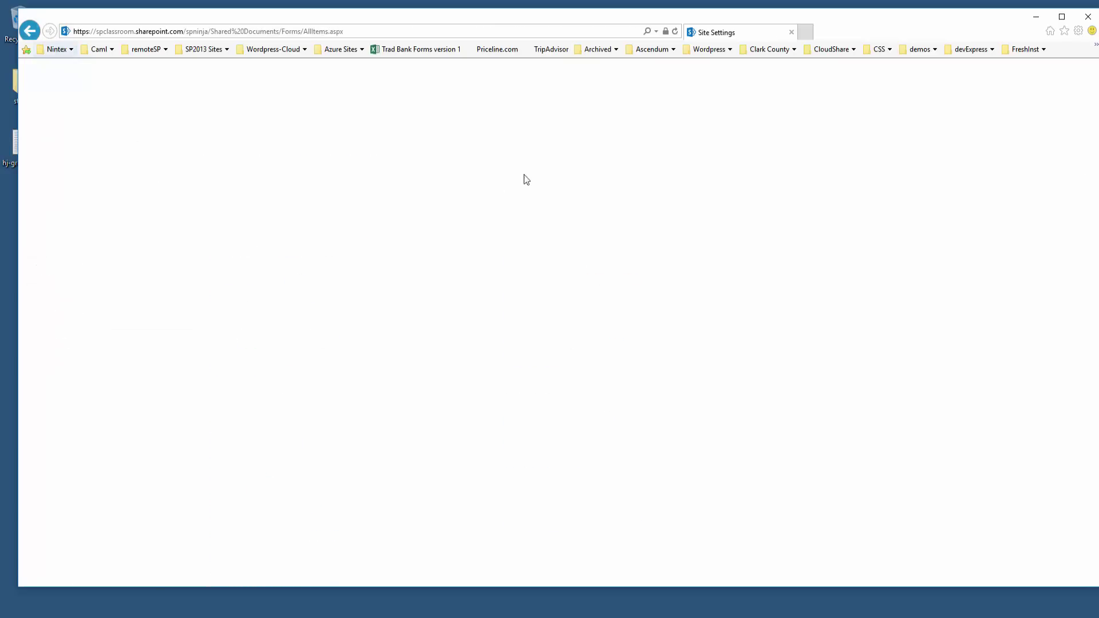
# - Add the Requirements Document and Test Document site content types from SharePoint Ninjas Group to the Documents library
pyautogui.click(145, 126)
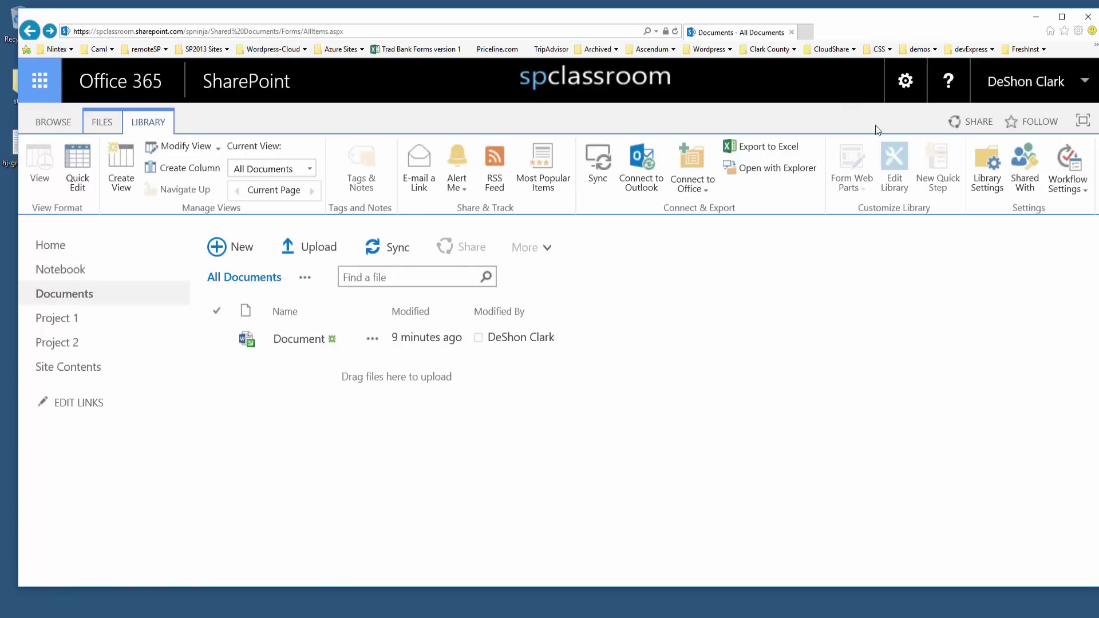
pyautogui.click(997, 193)
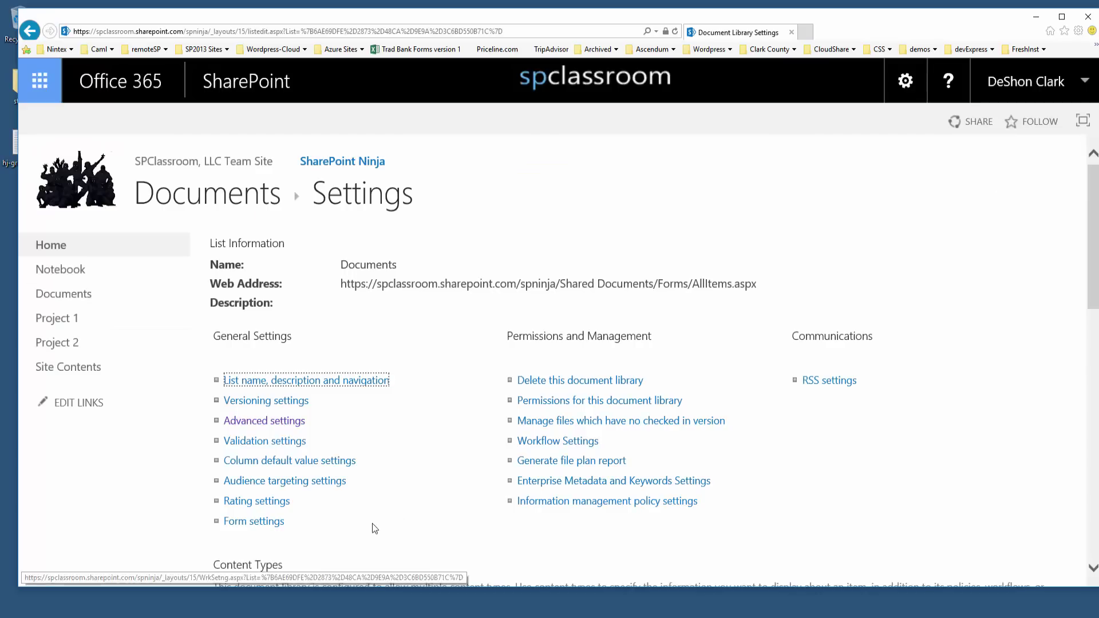
pyautogui.scroll(-5, 373, 526)
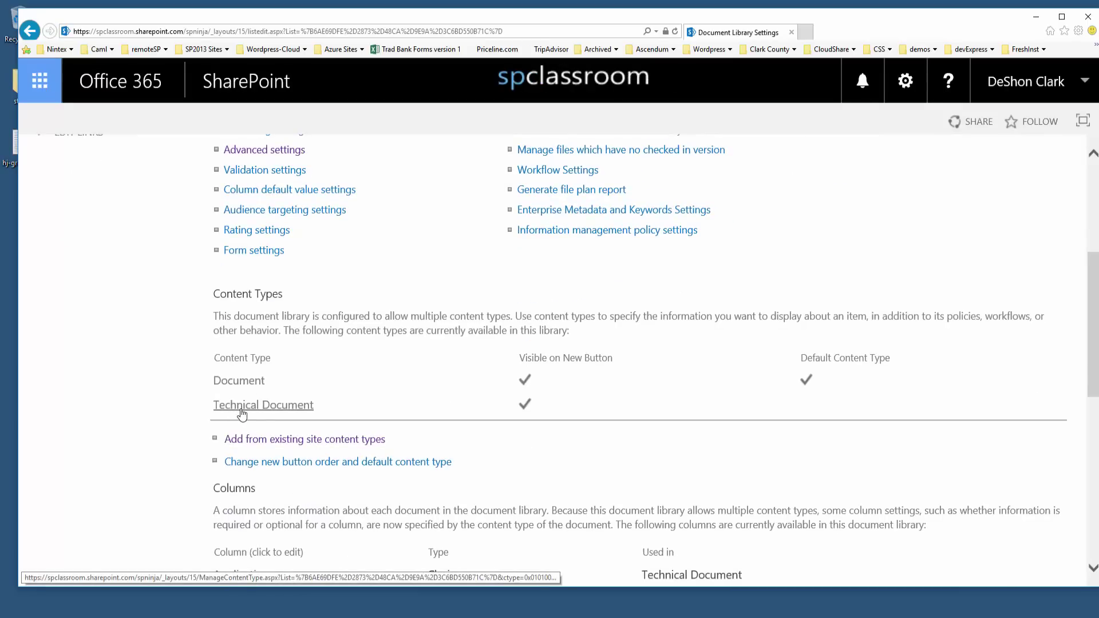
pyautogui.click(270, 445)
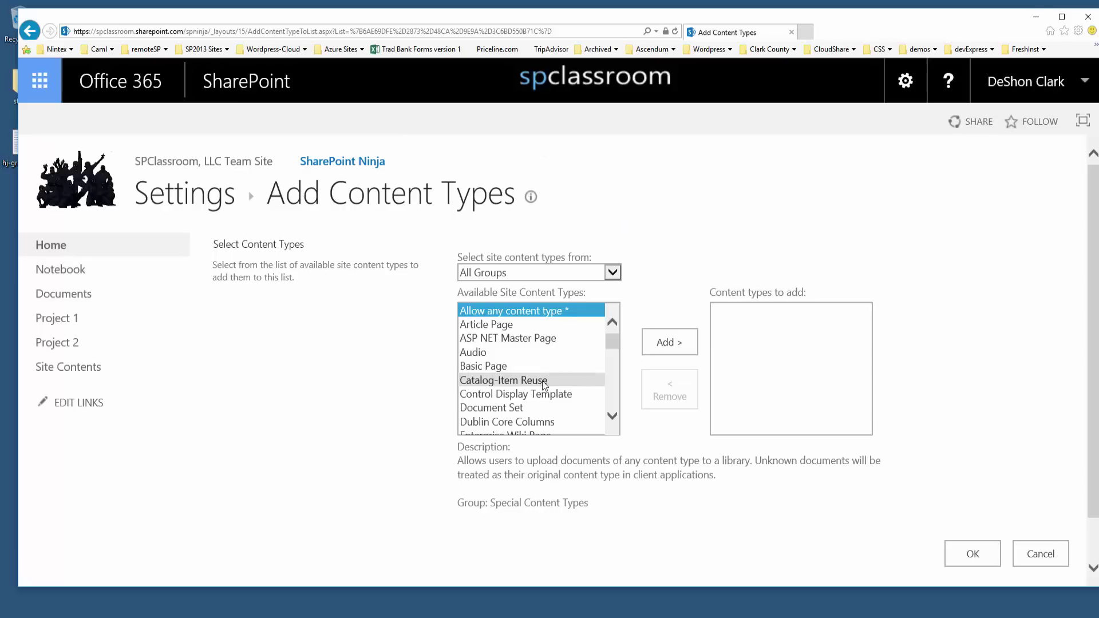
pyautogui.click(541, 380)
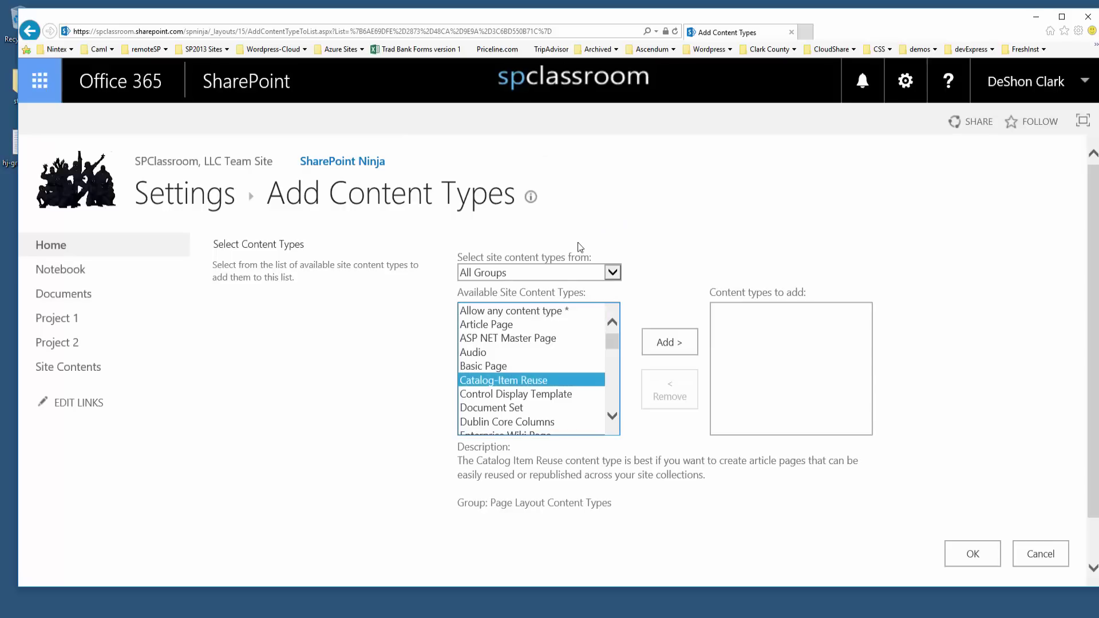
pyautogui.click(560, 274)
pyautogui.click(527, 378)
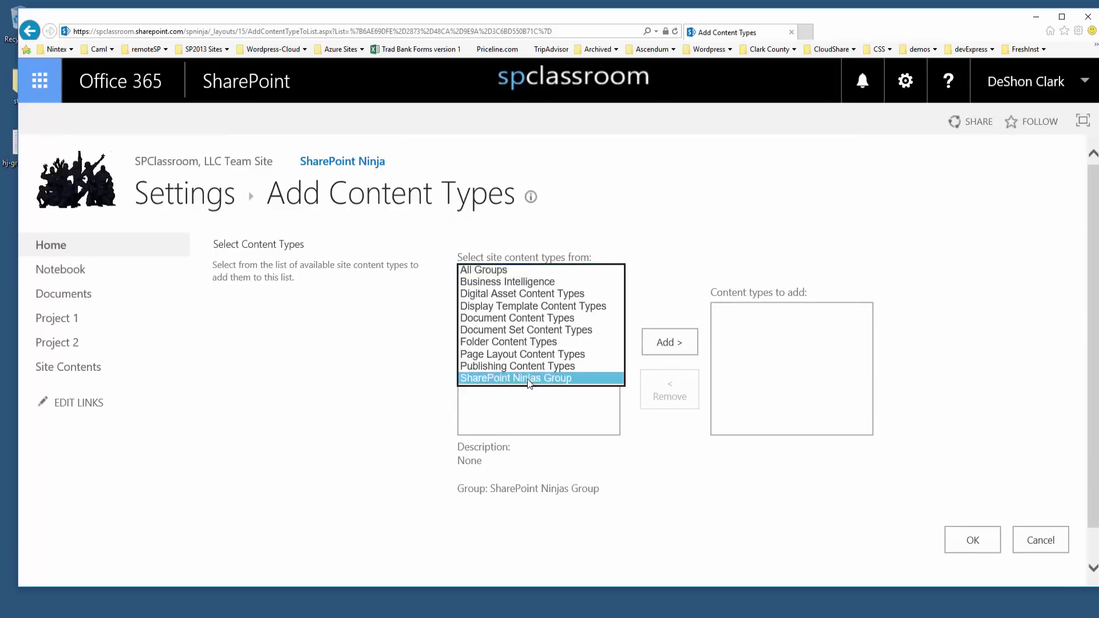
pyautogui.doubleClick(522, 315)
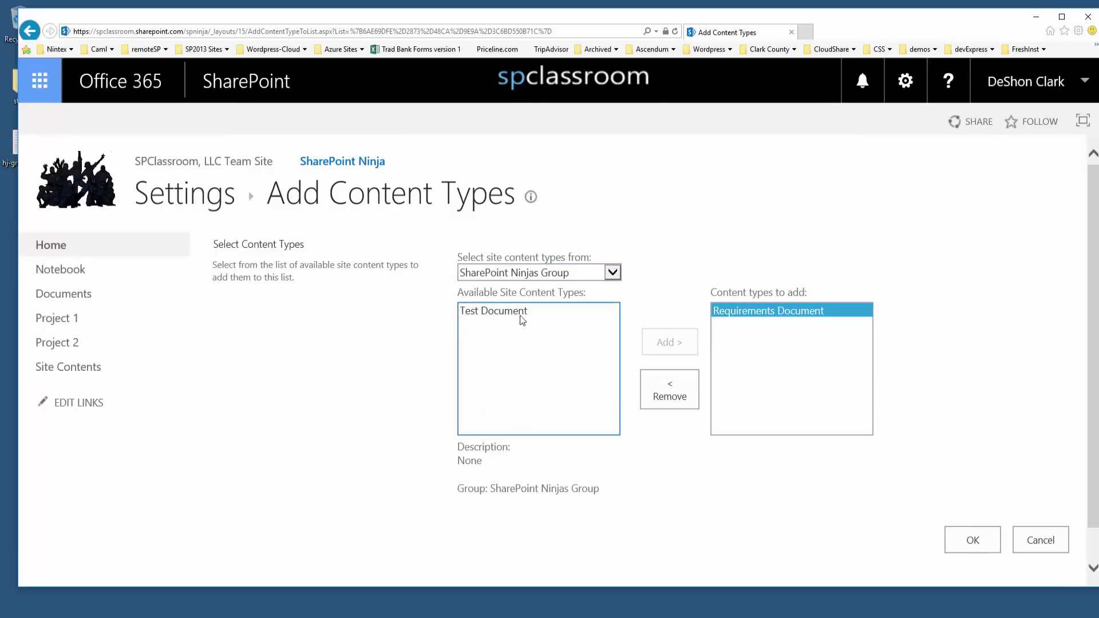
pyautogui.doubleClick(522, 316)
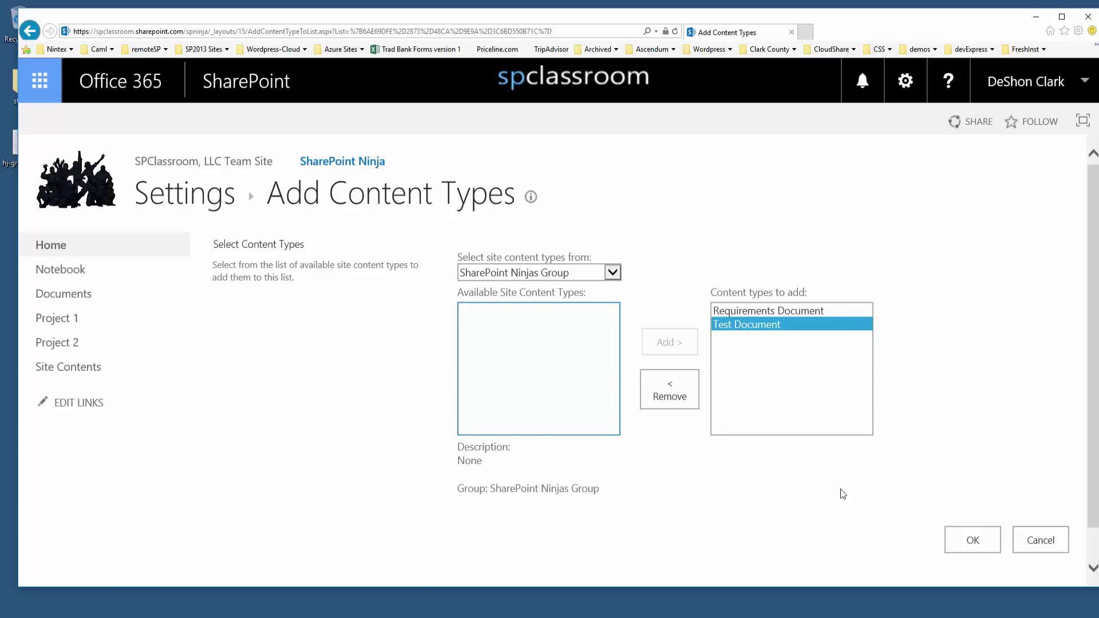
pyautogui.click(973, 540)
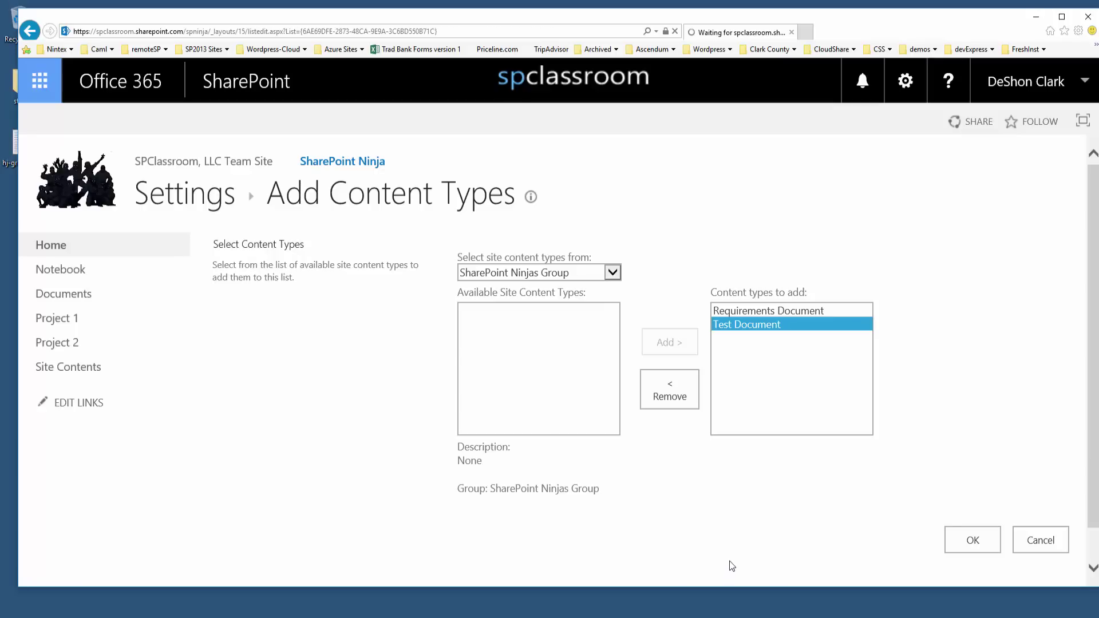
# - Check the columns of the library's Requirements Document content type and return to the library settings
pyautogui.scroll(-1, 490, 460)
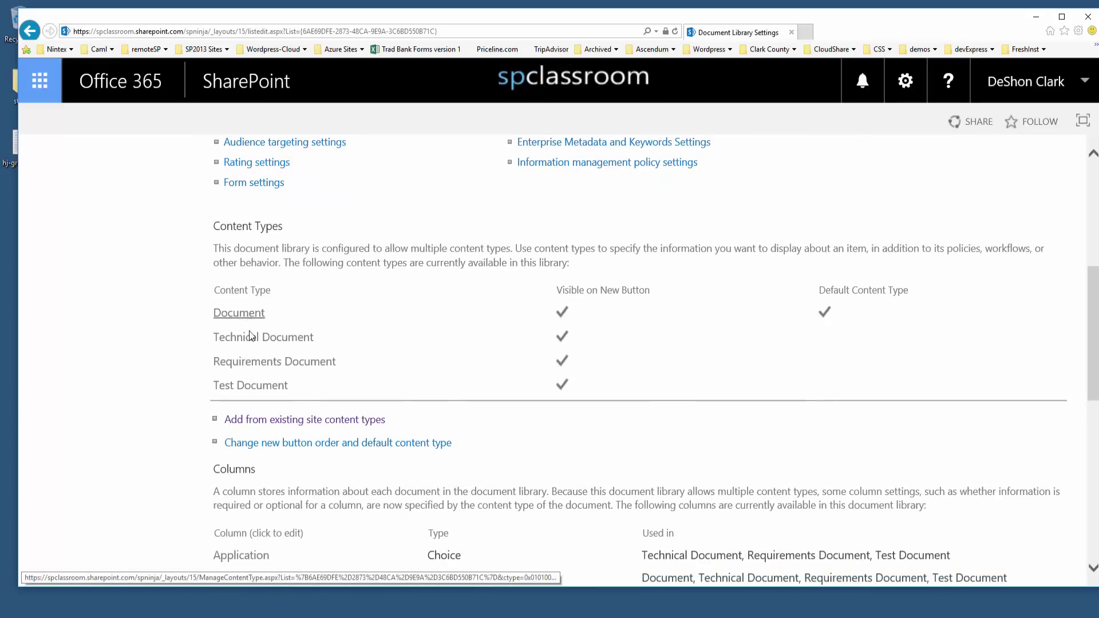
pyautogui.click(263, 363)
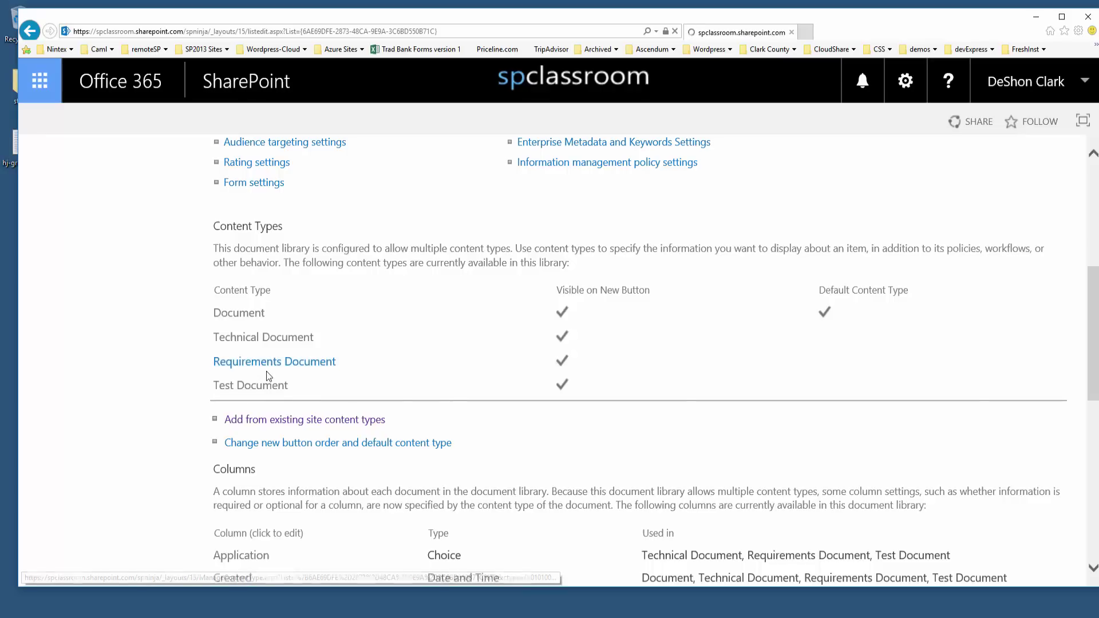
pyautogui.scroll(-3, 652, 467)
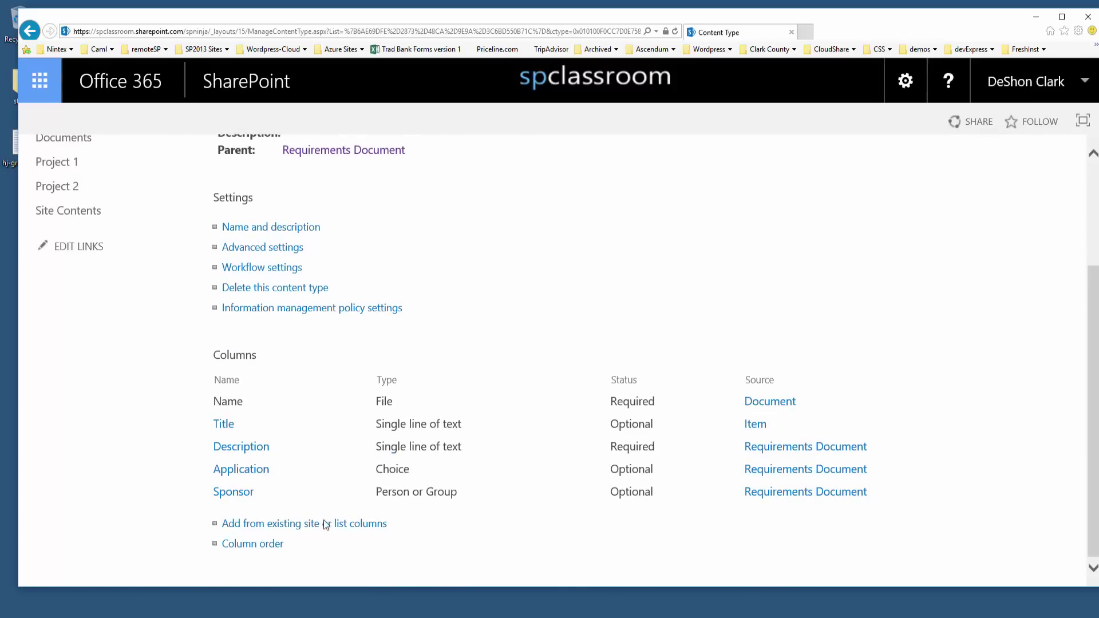
pyautogui.click(30, 30)
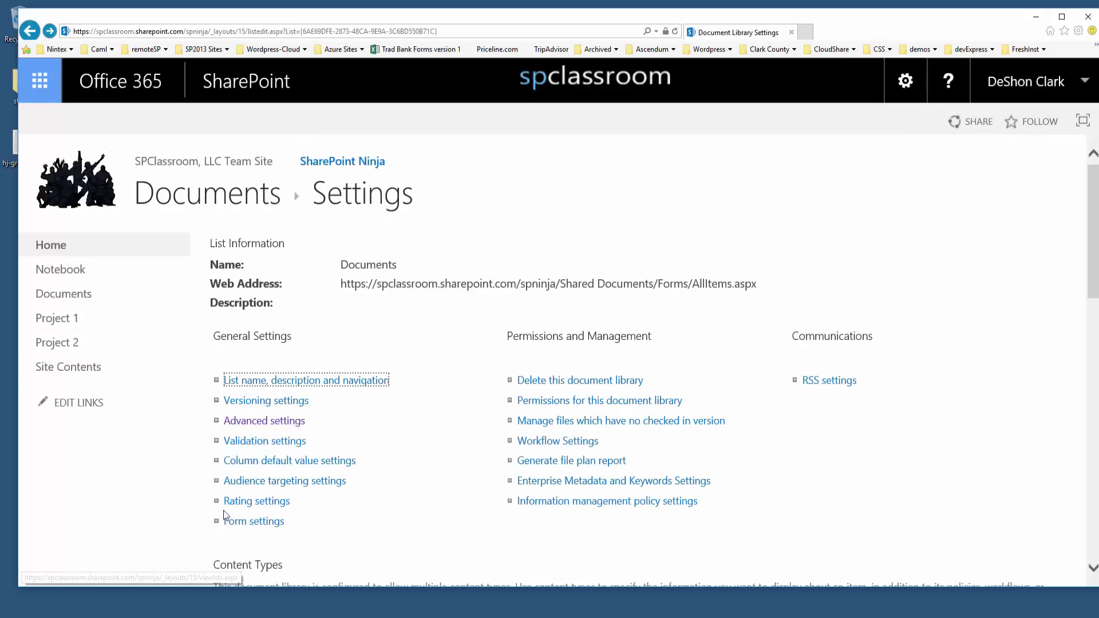
# - Make Requirements Document the library's first, default content type and hide Document from the new-file choices
pyautogui.scroll(-6, 232, 498)
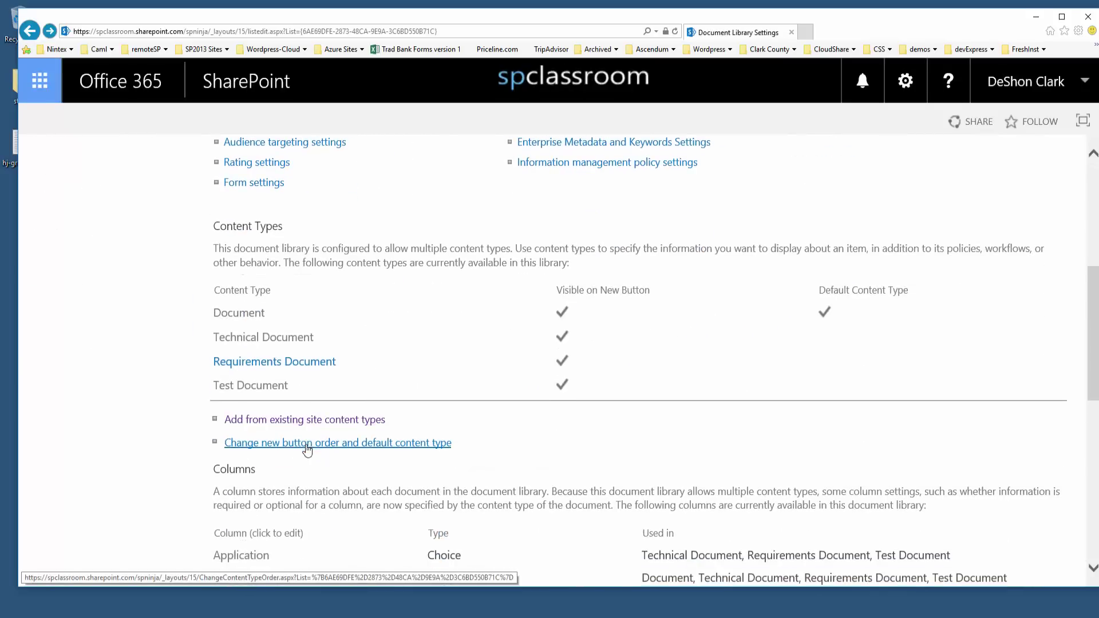
pyautogui.click(306, 445)
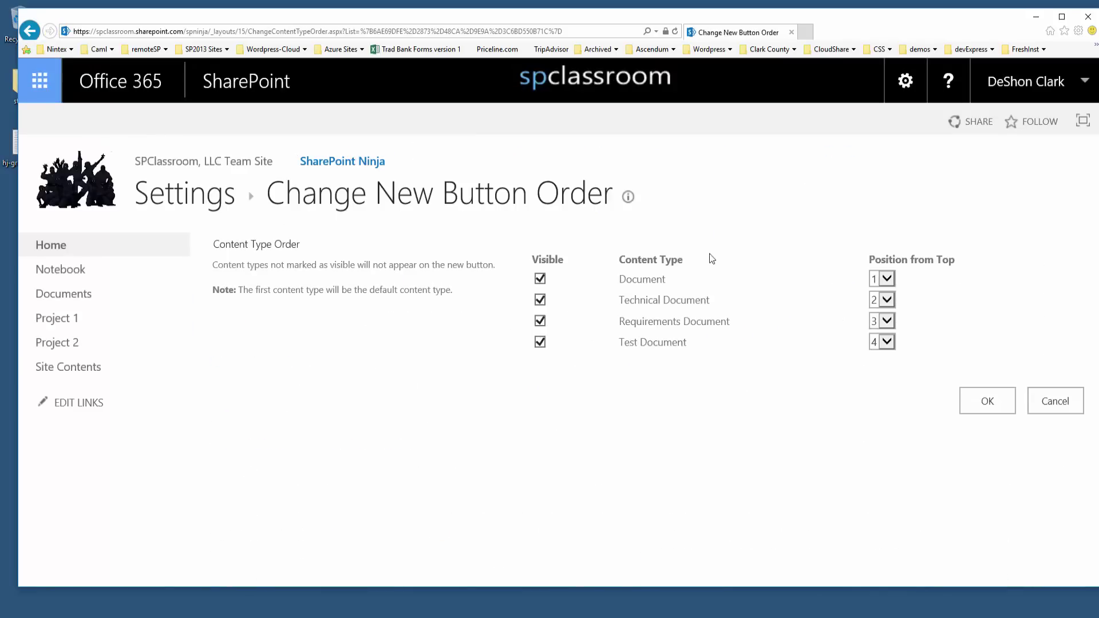
pyautogui.click(887, 322)
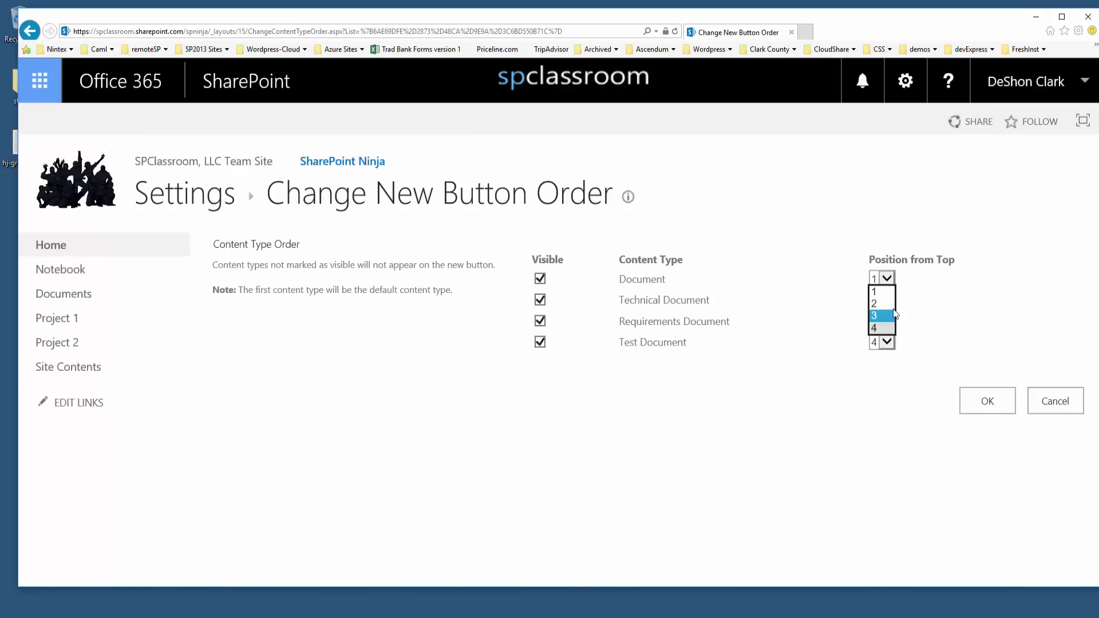
pyautogui.click(886, 302)
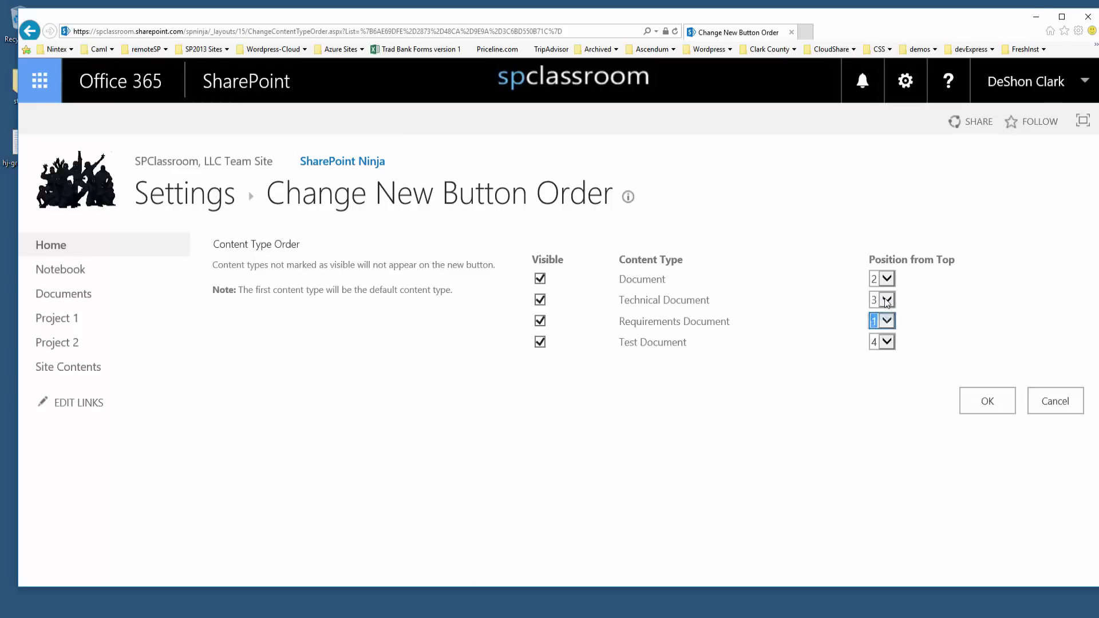
pyautogui.click(540, 278)
pyautogui.click(973, 394)
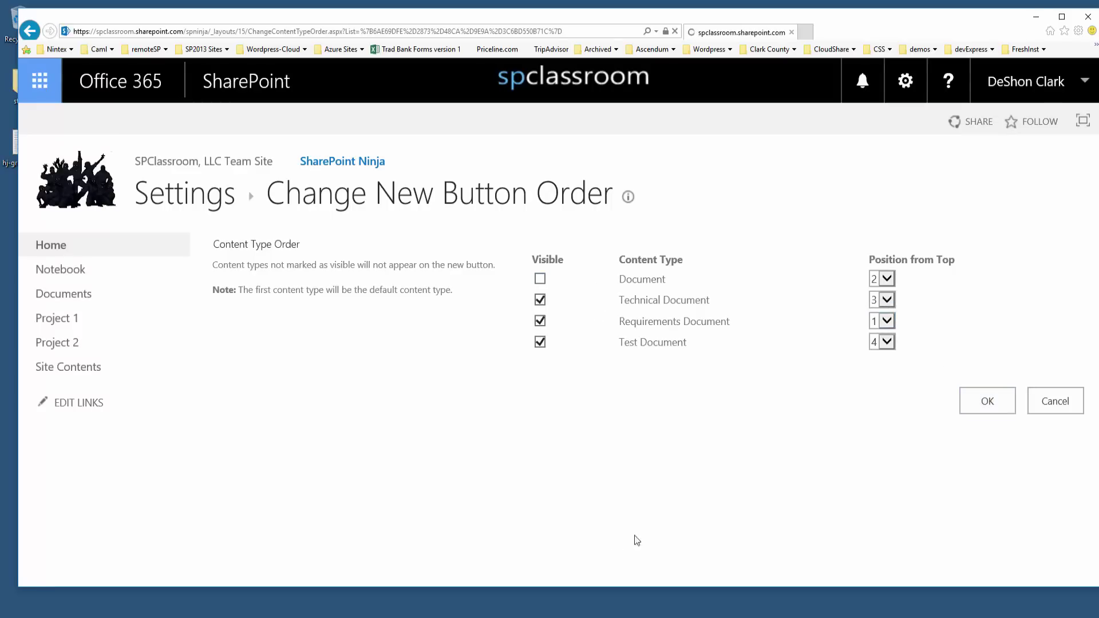
# - Delete the Document content type from the Documents library and confirm the deletion
pyautogui.scroll(-5, 570, 493)
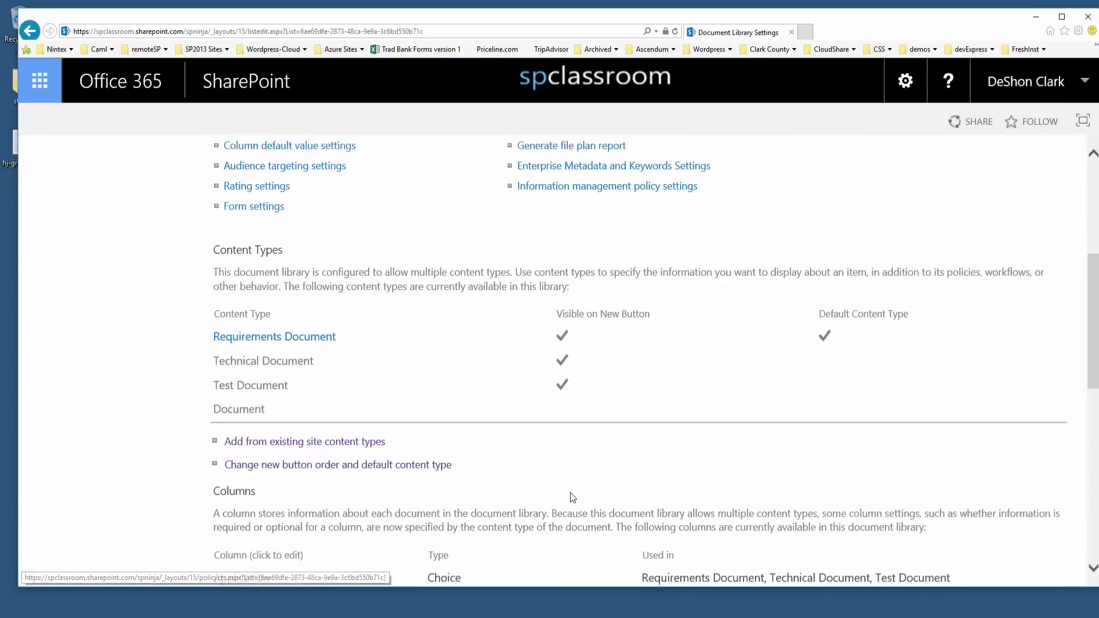
pyautogui.click(239, 387)
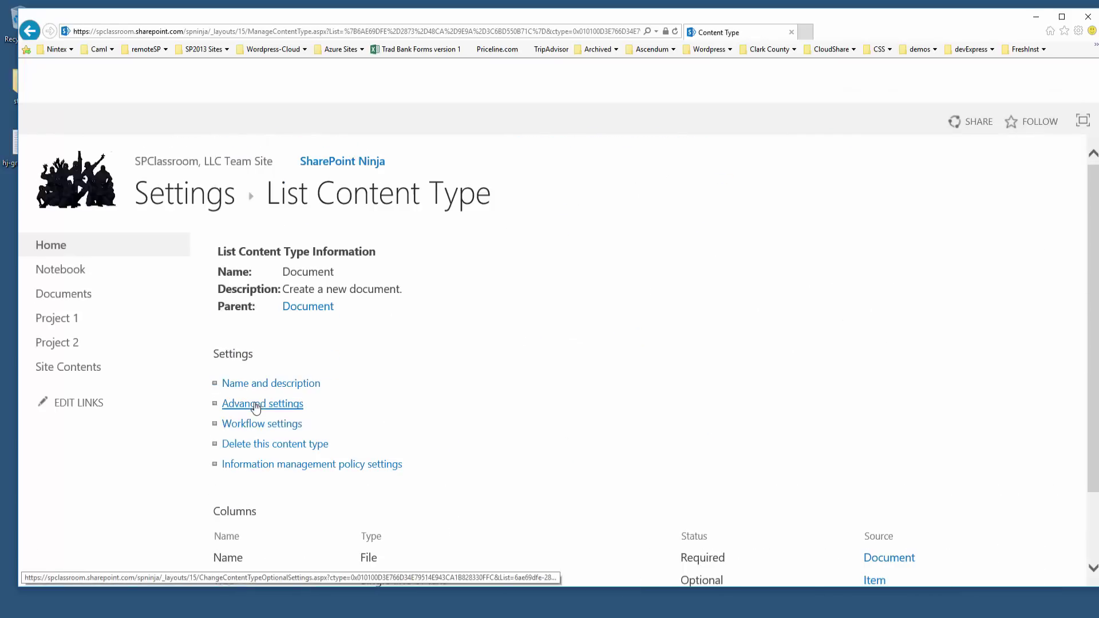
pyautogui.click(263, 445)
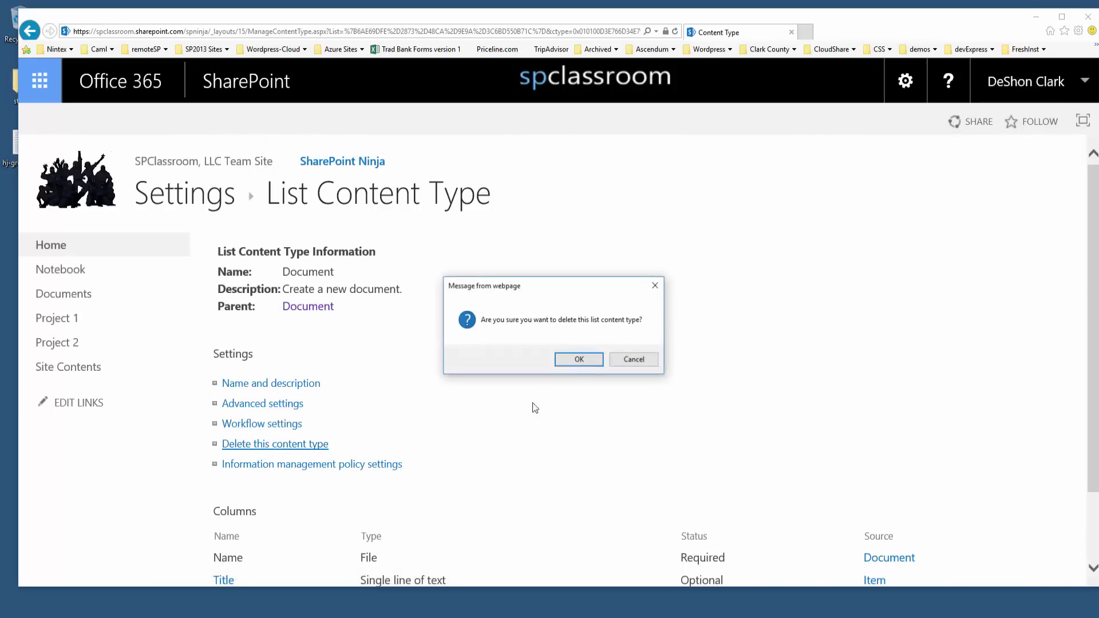
pyautogui.click(574, 359)
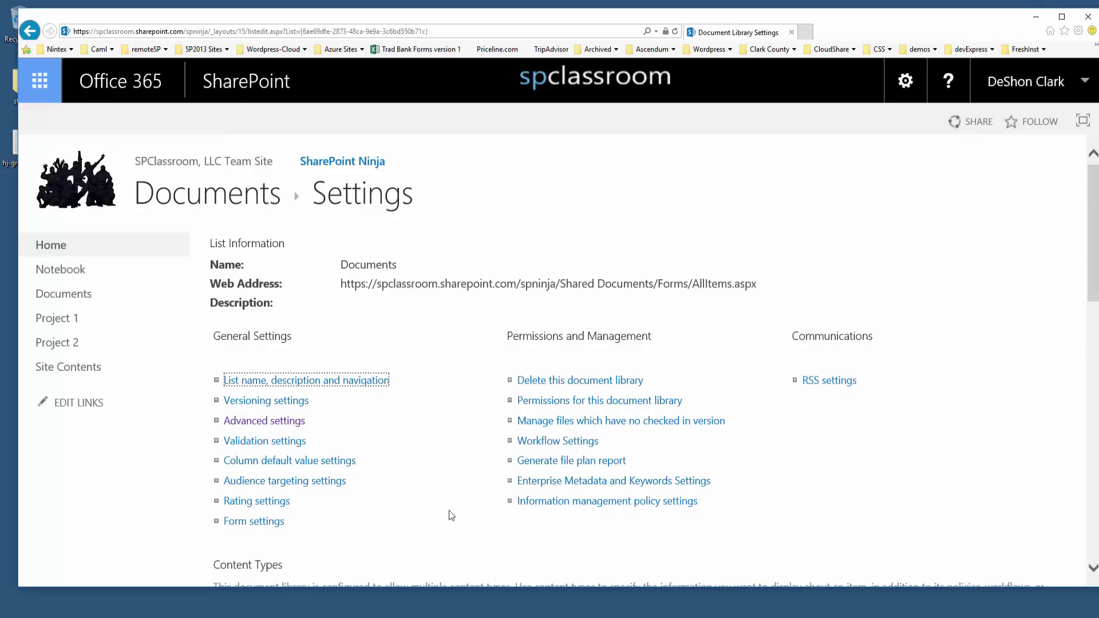
# - Create a new Requirements Document in the Documents library, enter several lines of filler text, and return to the library
pyautogui.click(249, 204)
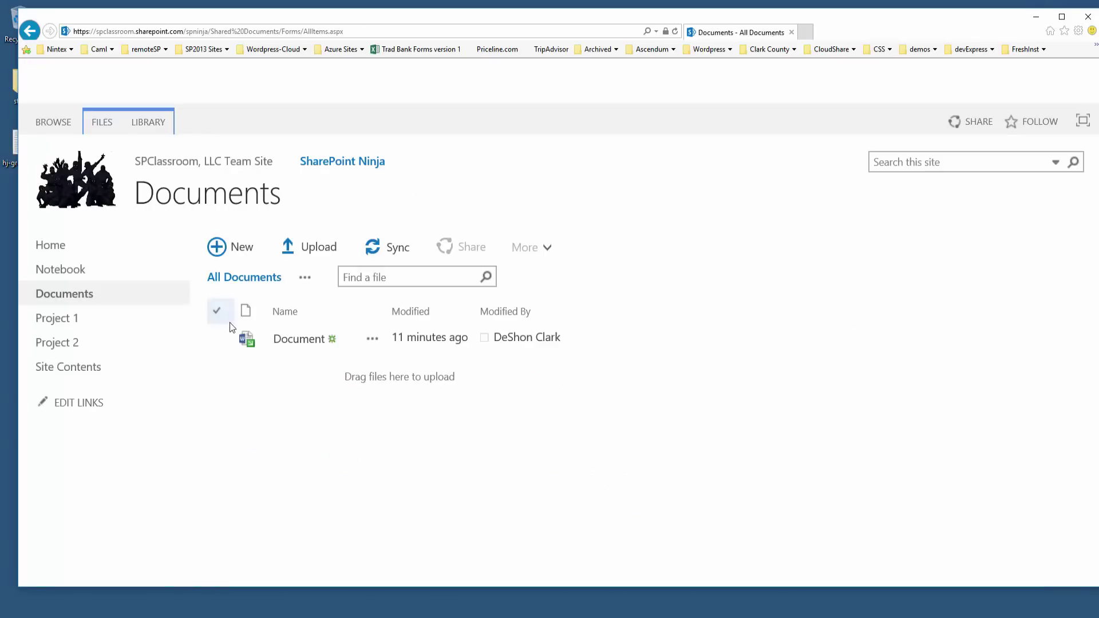
pyautogui.click(245, 251)
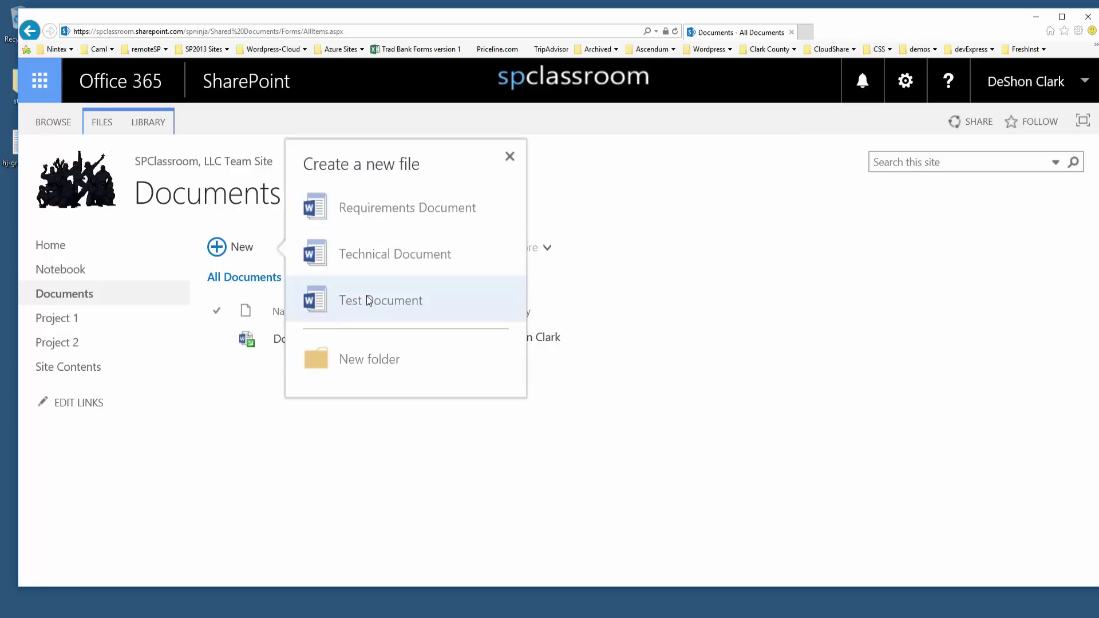
pyautogui.click(395, 207)
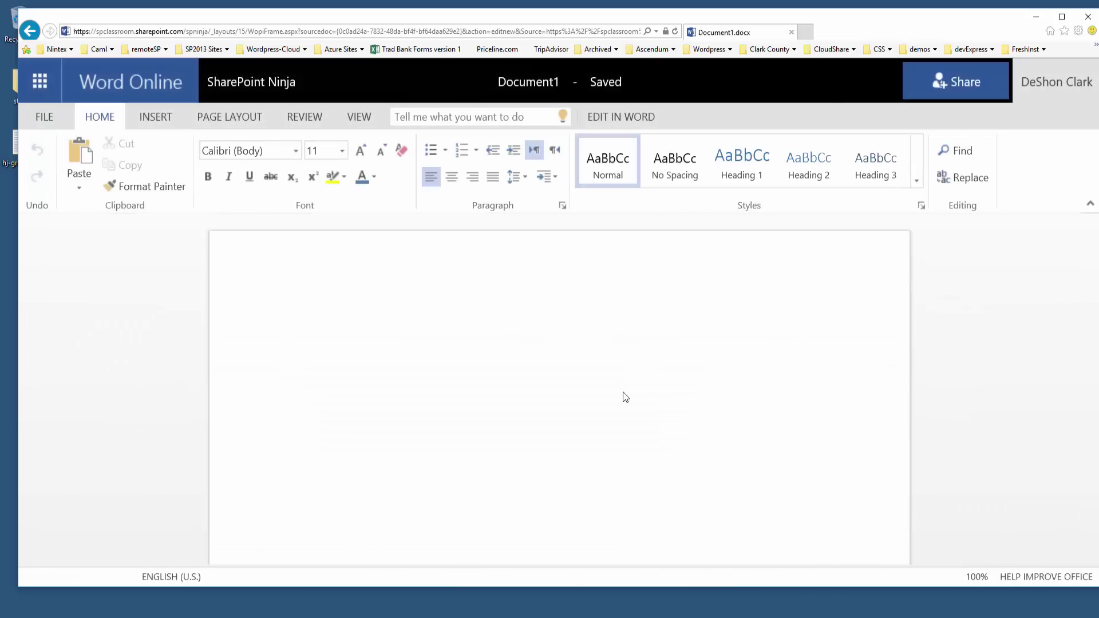
pyautogui.write('fdshfdsahf dsafhdsuahf dsa fds a f dsaf')
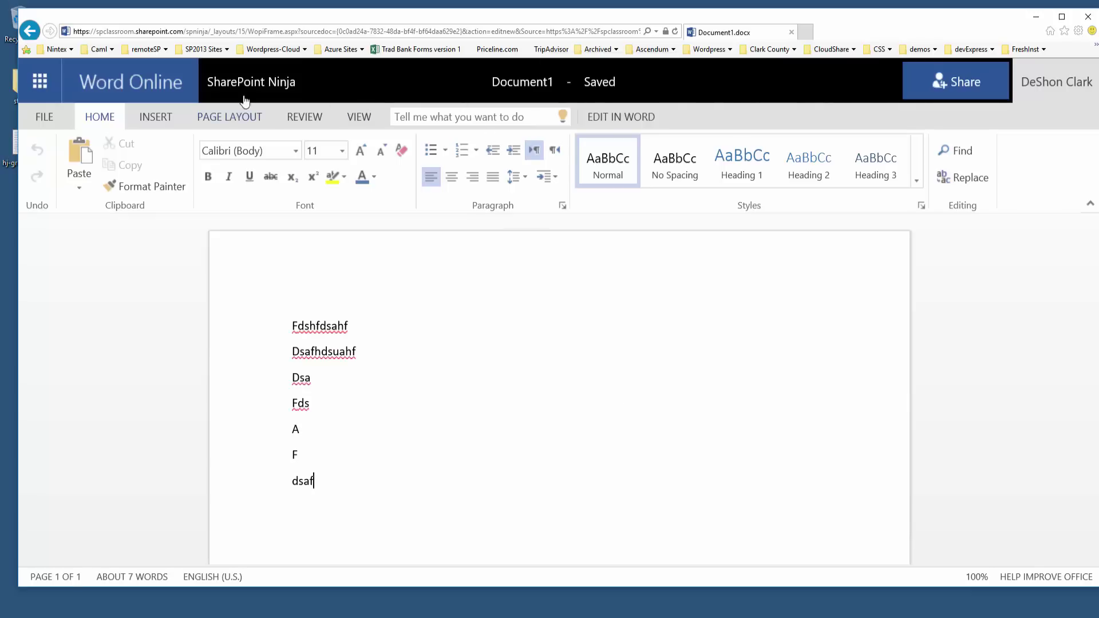
pyautogui.click(260, 86)
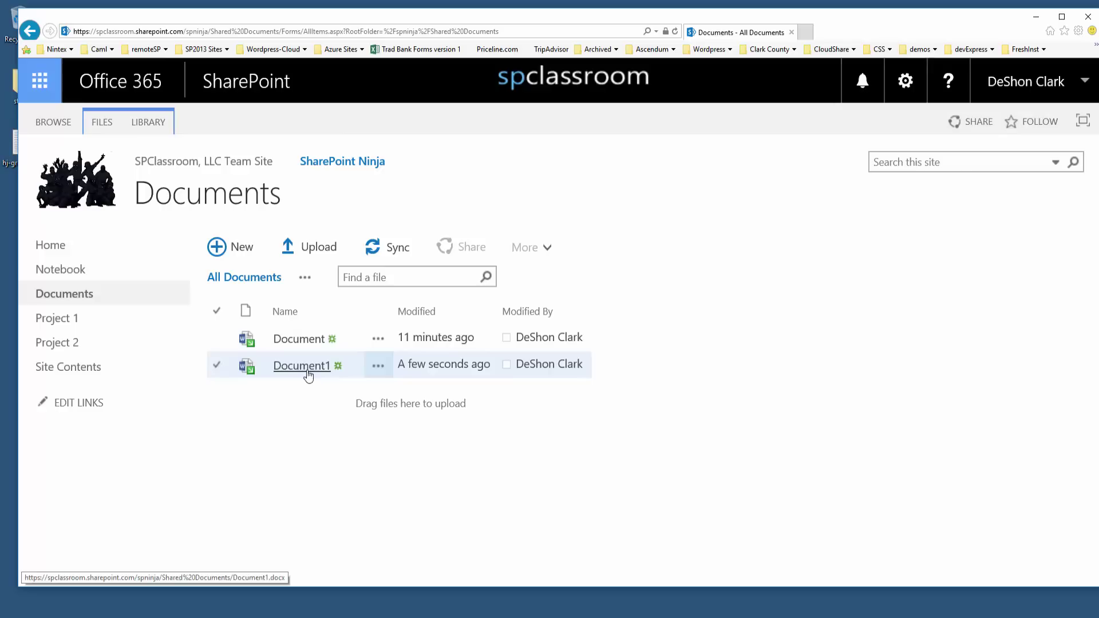
# - Modify the All Documents view to display the Content Type column
pyautogui.click(306, 278)
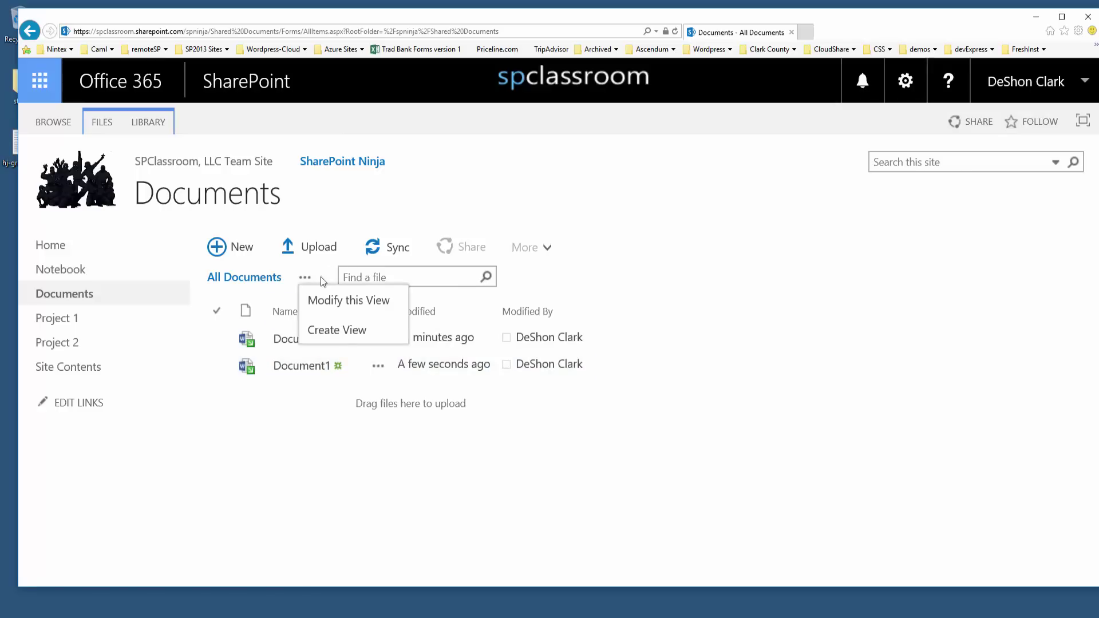
pyautogui.click(357, 305)
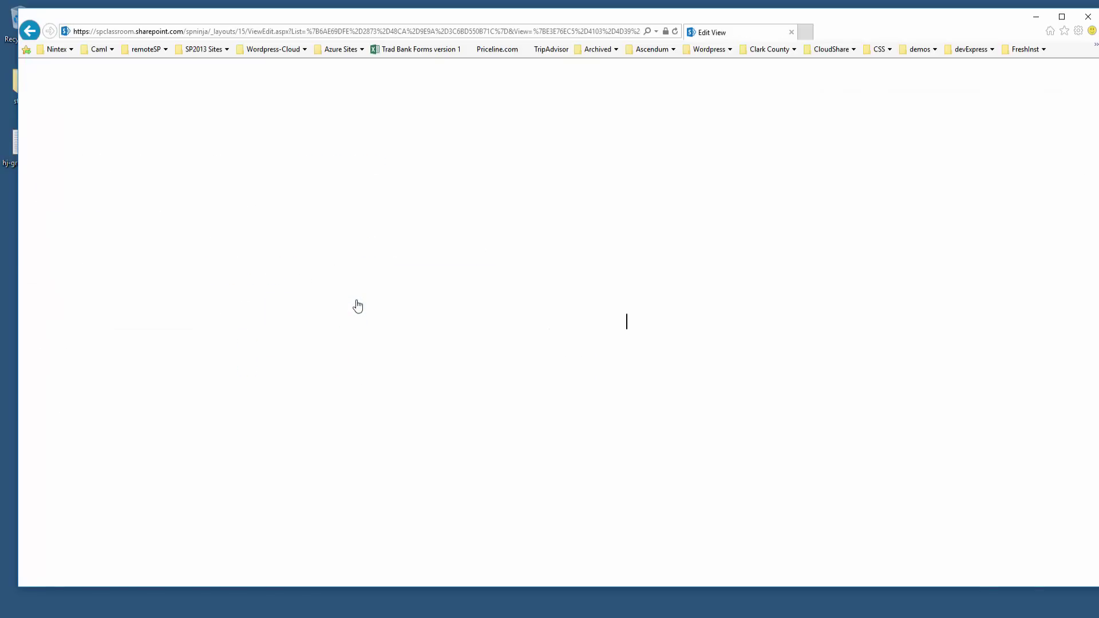
pyautogui.scroll(-6, 367, 321)
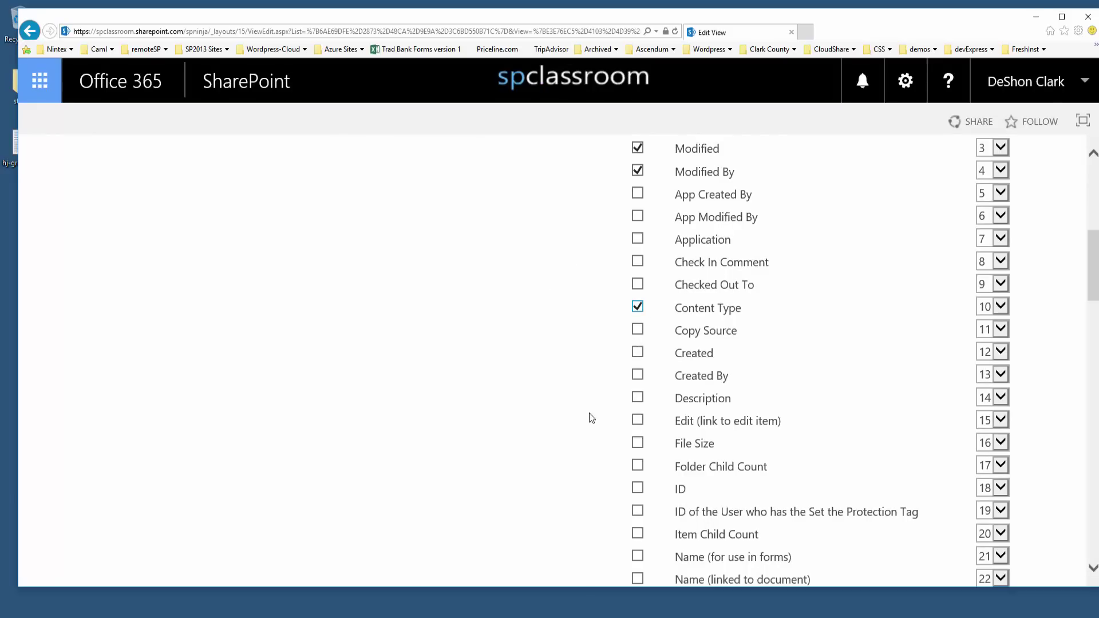
pyautogui.scroll(-1, 592, 408)
pyautogui.scroll(6, 590, 407)
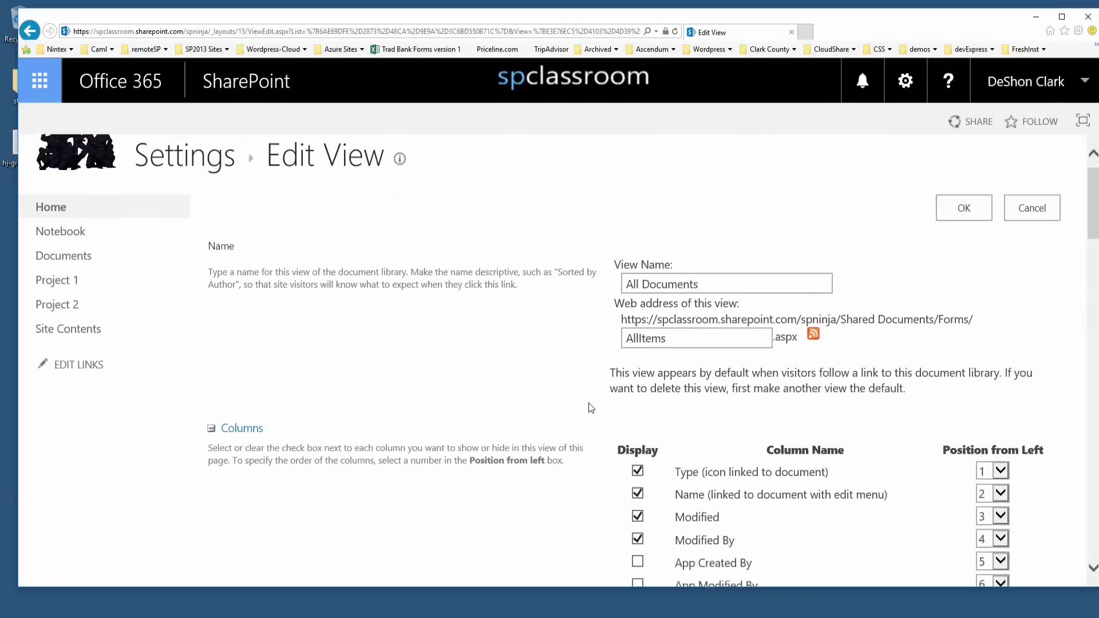
pyautogui.click(980, 185)
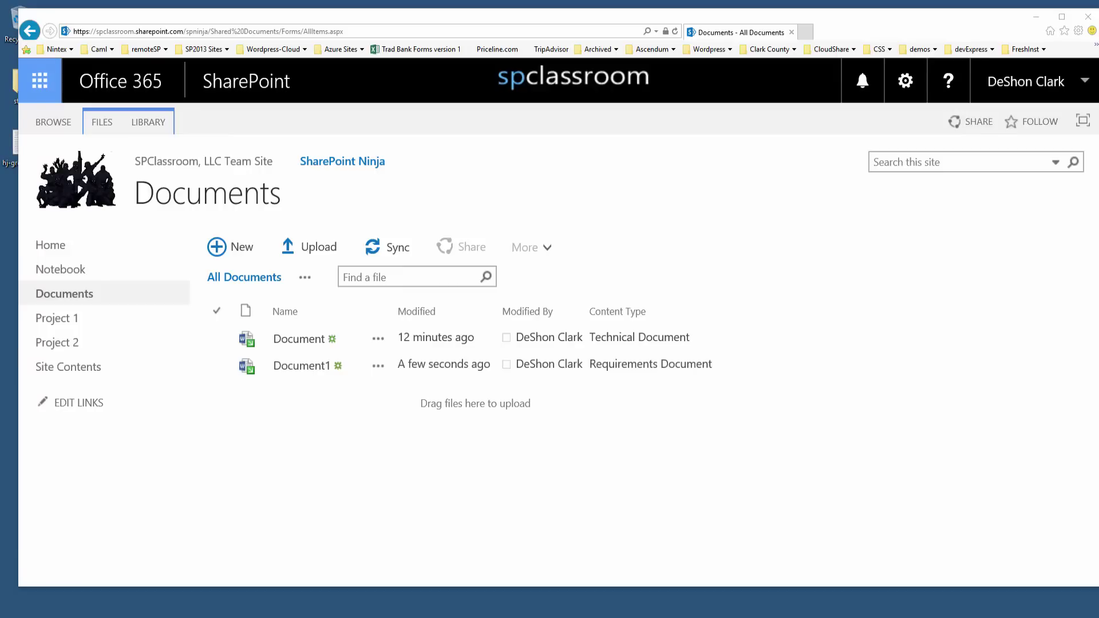
# - Upload the 12 PDF files to the Documents library and review the content types assigned to them
pyautogui.moveTo(578, 612); pyautogui.dragTo(570, 464)
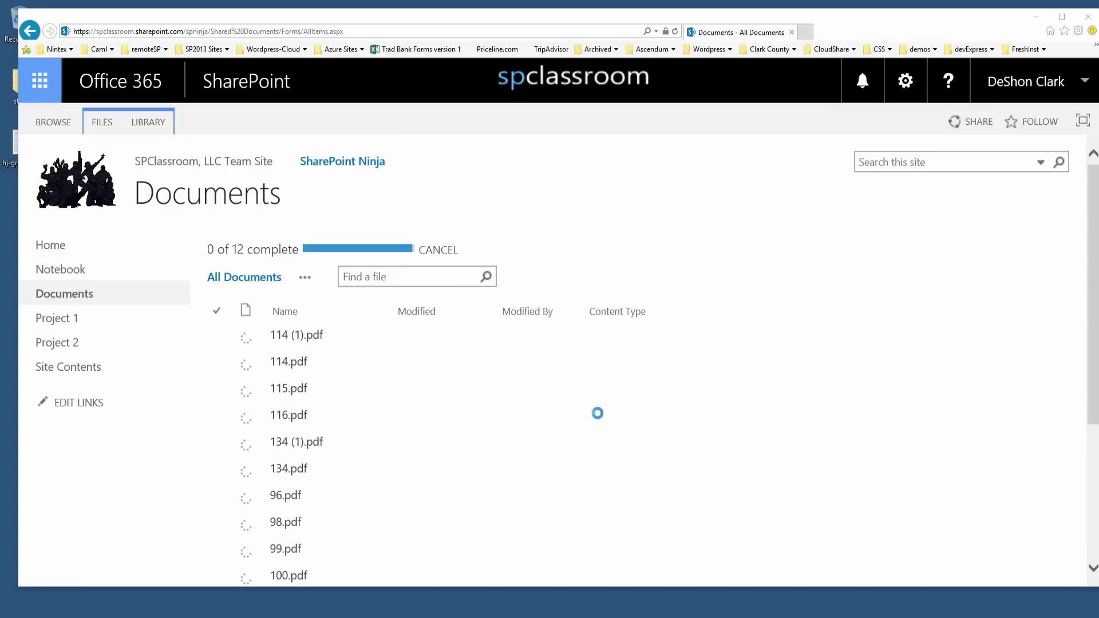
pyautogui.scroll(-3, 725, 422)
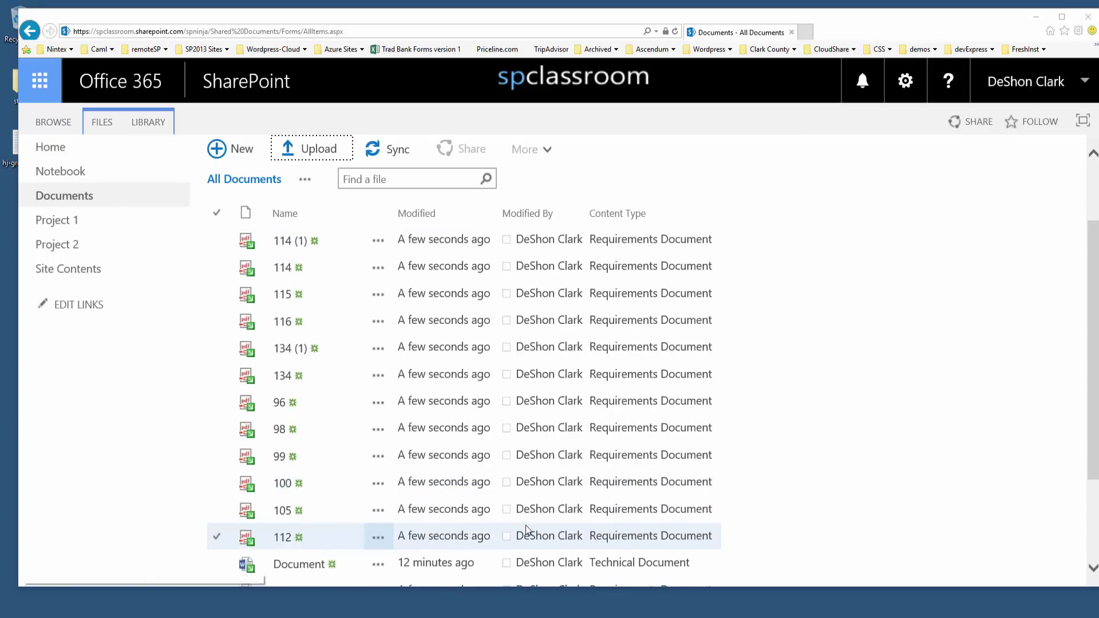
pyautogui.scroll(-1, 525, 524)
pyautogui.scroll(-2, 526, 524)
pyautogui.scroll(3, 525, 524)
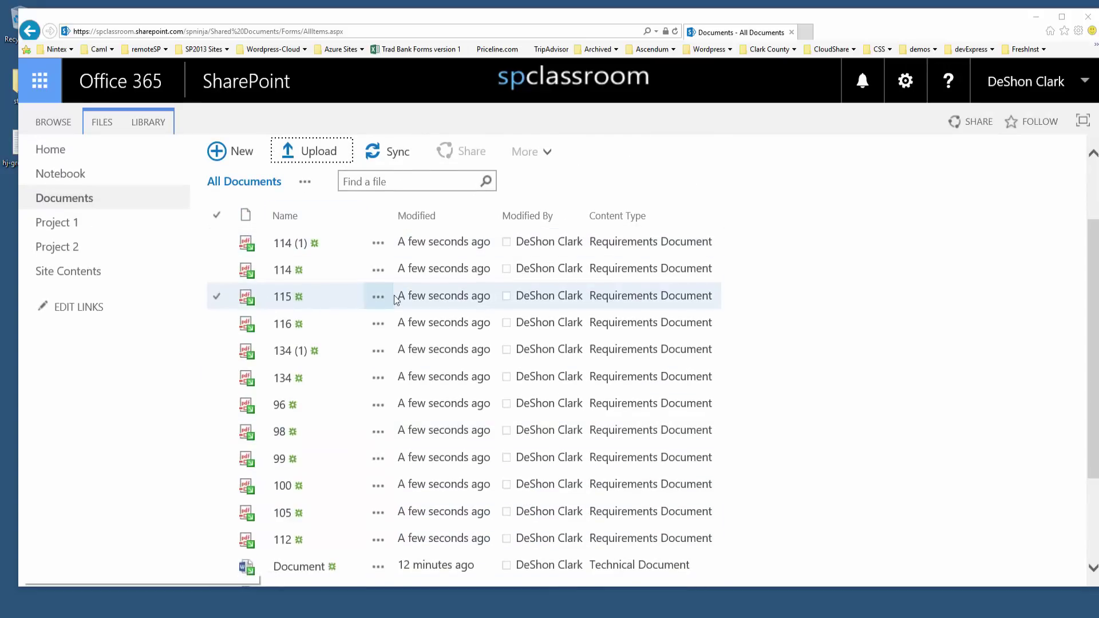
# - Edit the properties of 115.pdf, enter the description "this is a test", and save them
pyautogui.click(378, 297)
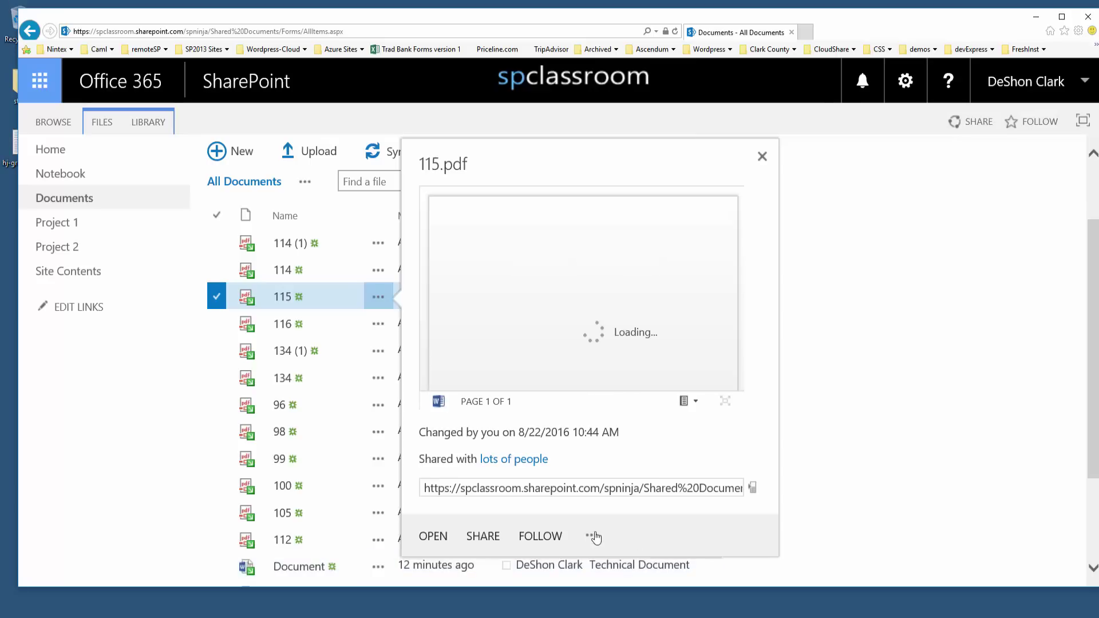
pyautogui.click(589, 536)
pyautogui.click(635, 538)
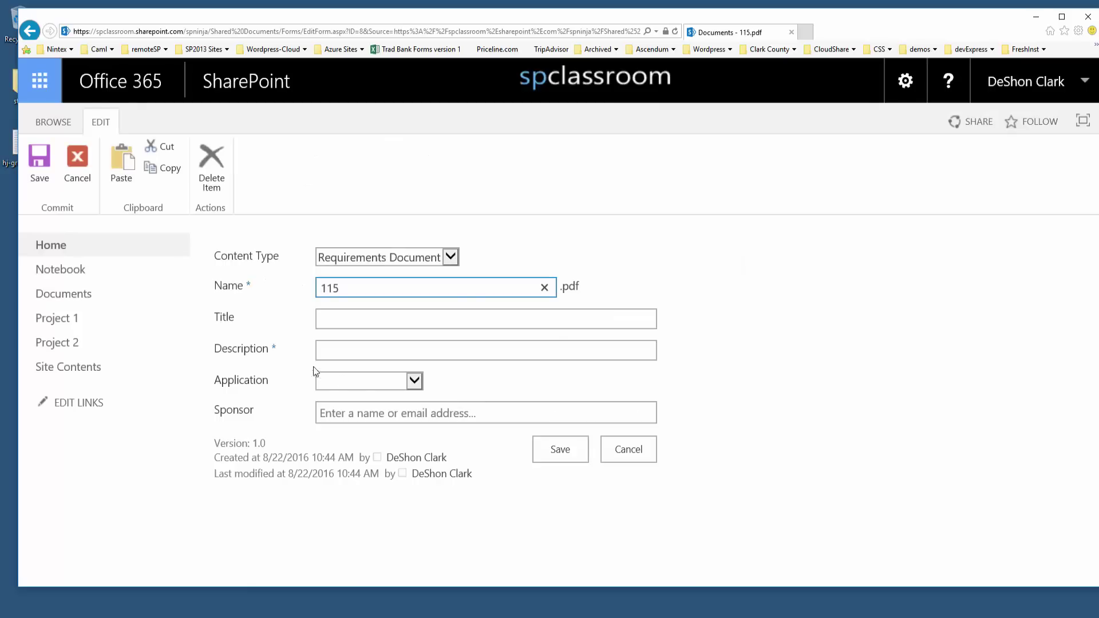
pyautogui.tripleClick(277, 351)
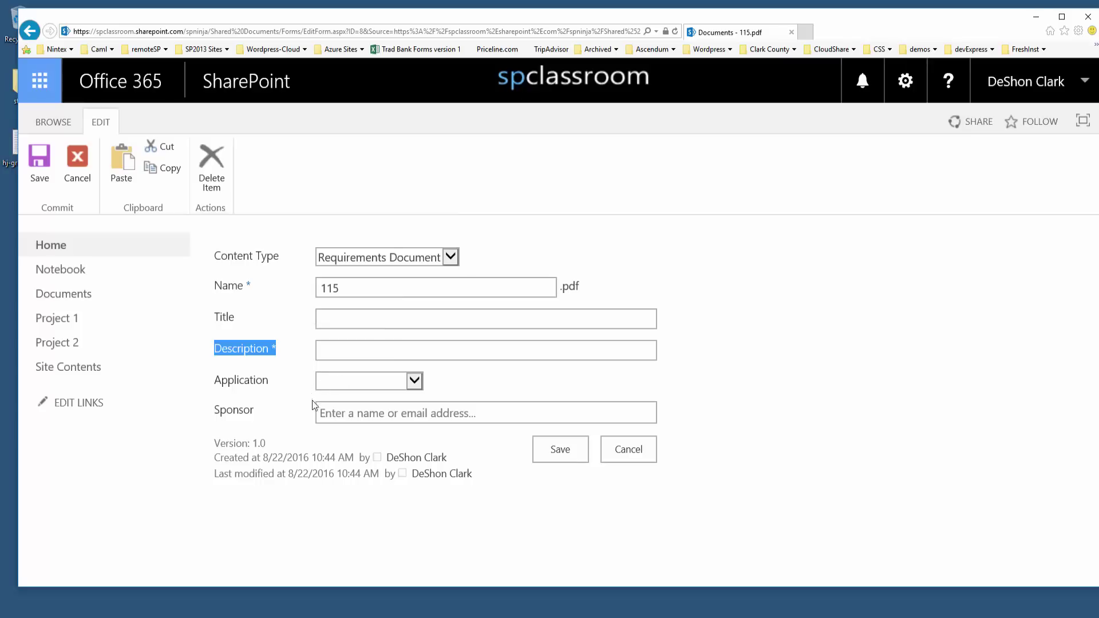
pyautogui.click(338, 350)
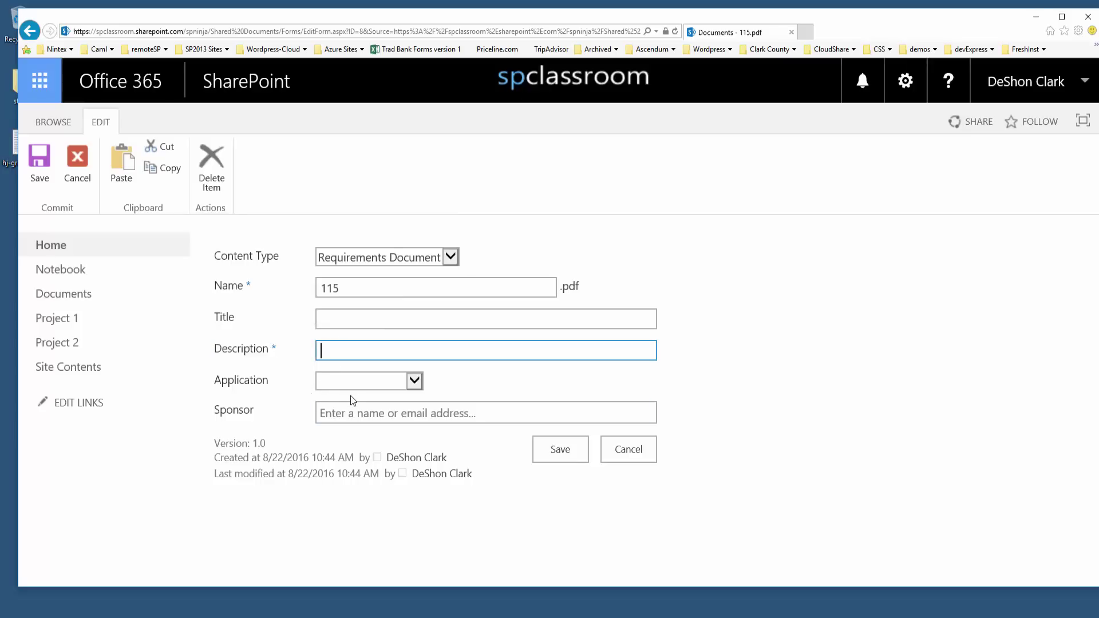
pyautogui.write('this is a test')
pyautogui.click(554, 446)
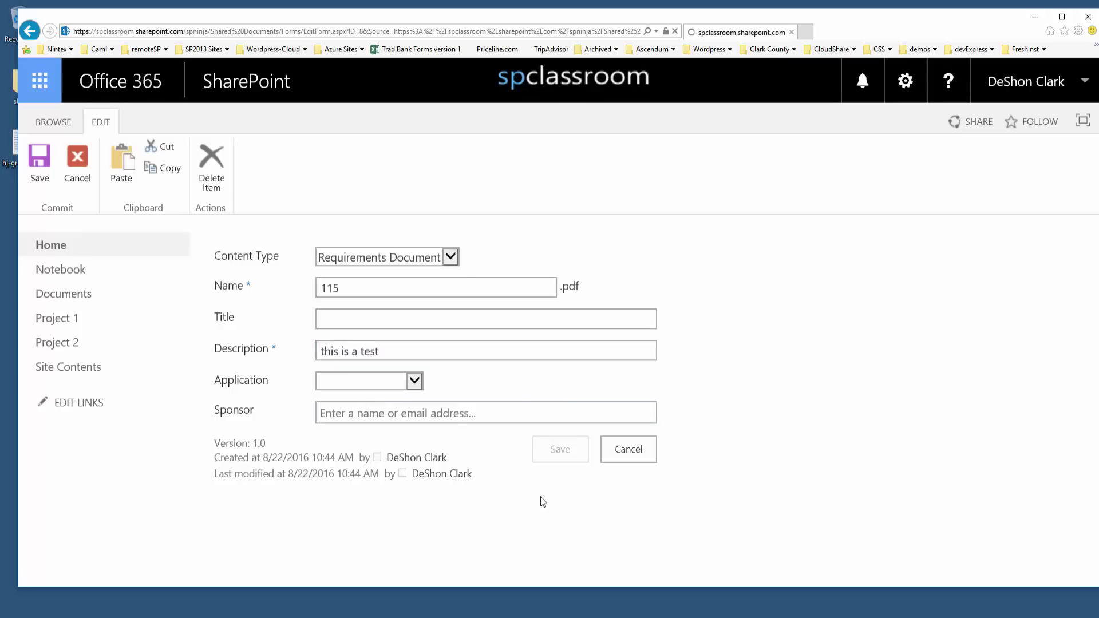
# - Modify the All Documents view to display the Description column
pyautogui.scroll(-3, 543, 502)
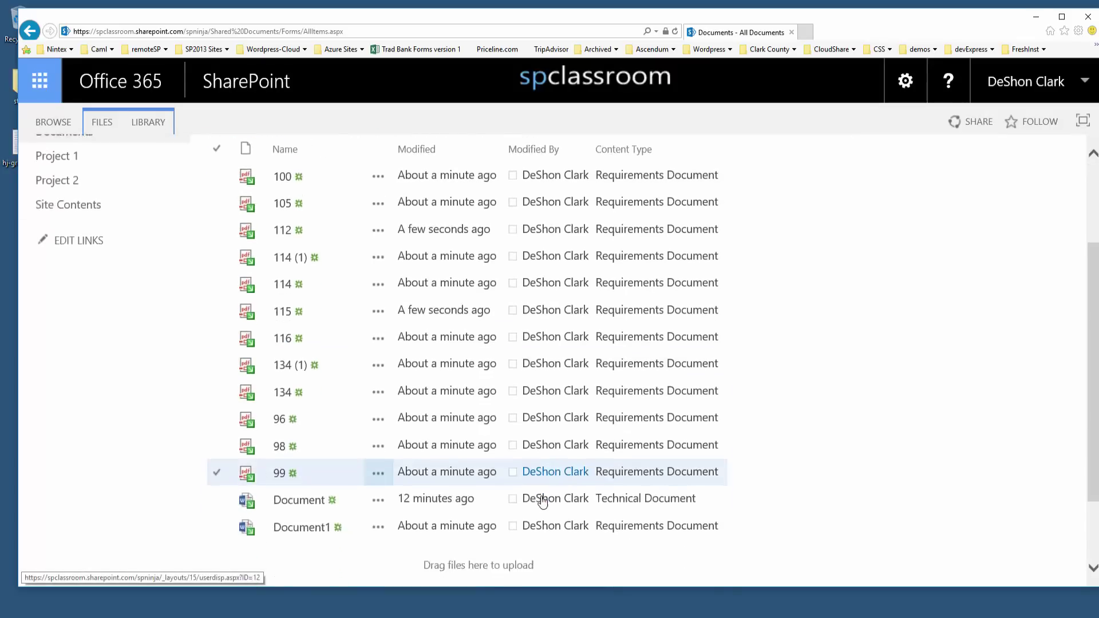
pyautogui.scroll(2, 543, 502)
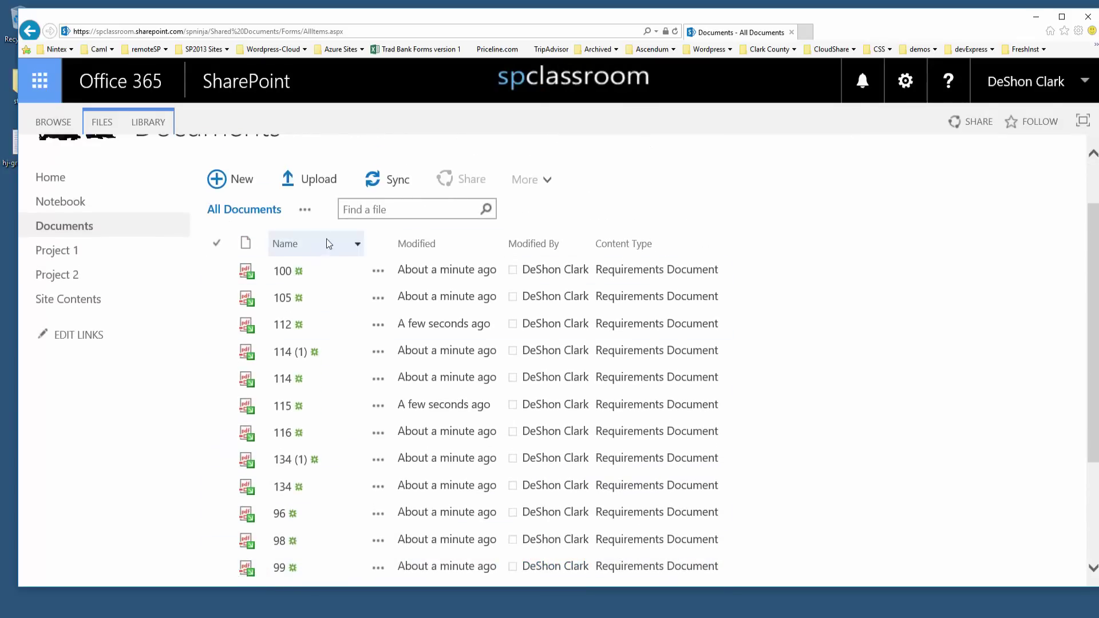
pyautogui.click(305, 212)
pyautogui.click(358, 233)
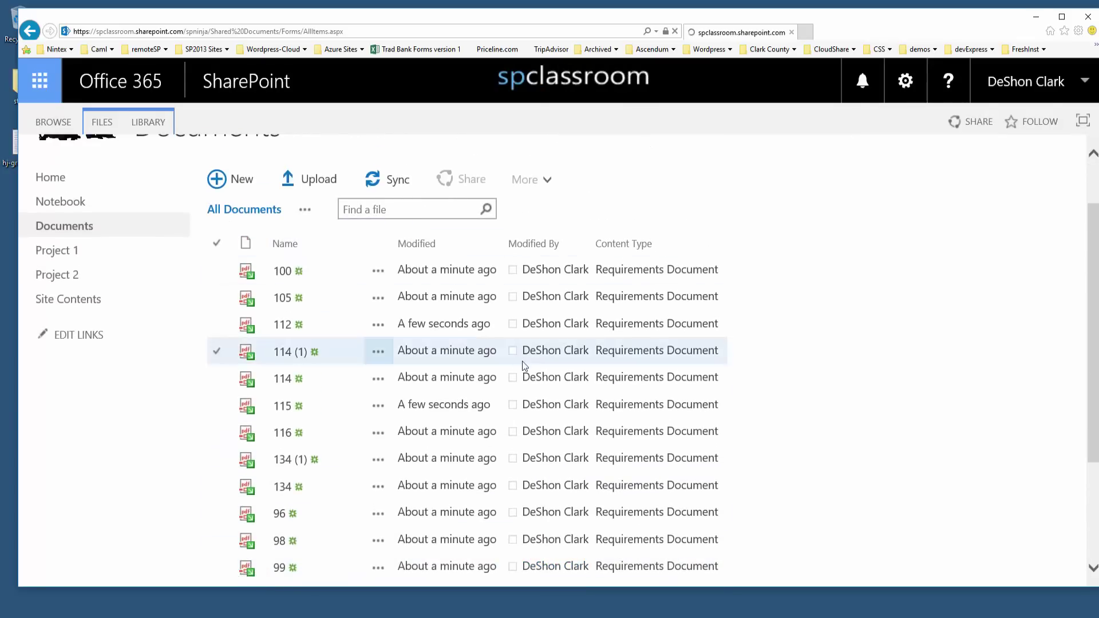
pyautogui.scroll(-5, 602, 400)
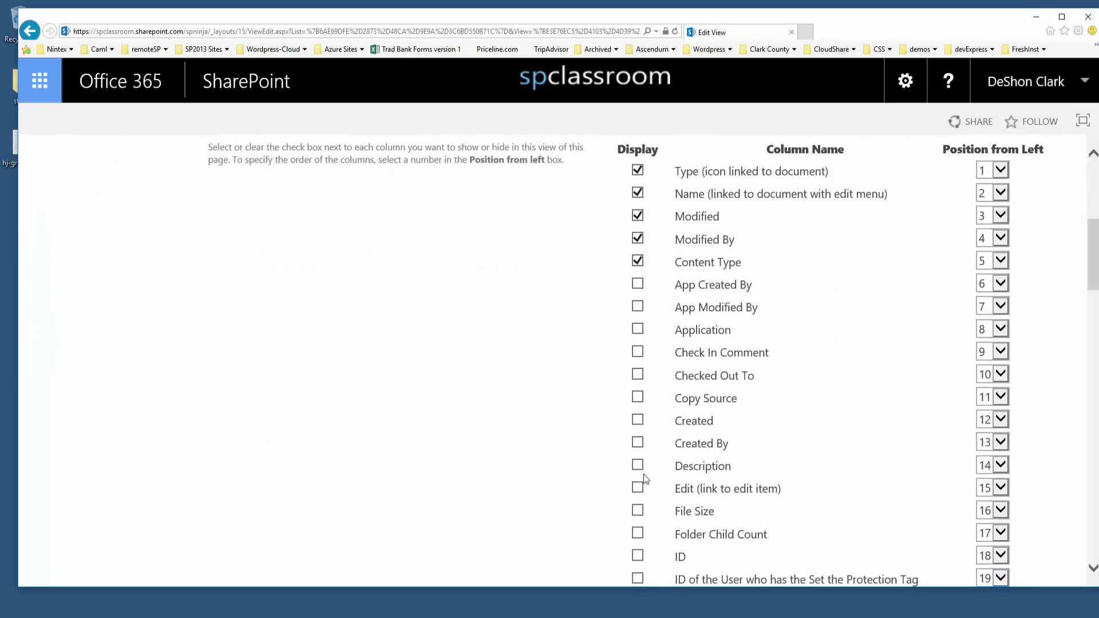
pyautogui.click(636, 463)
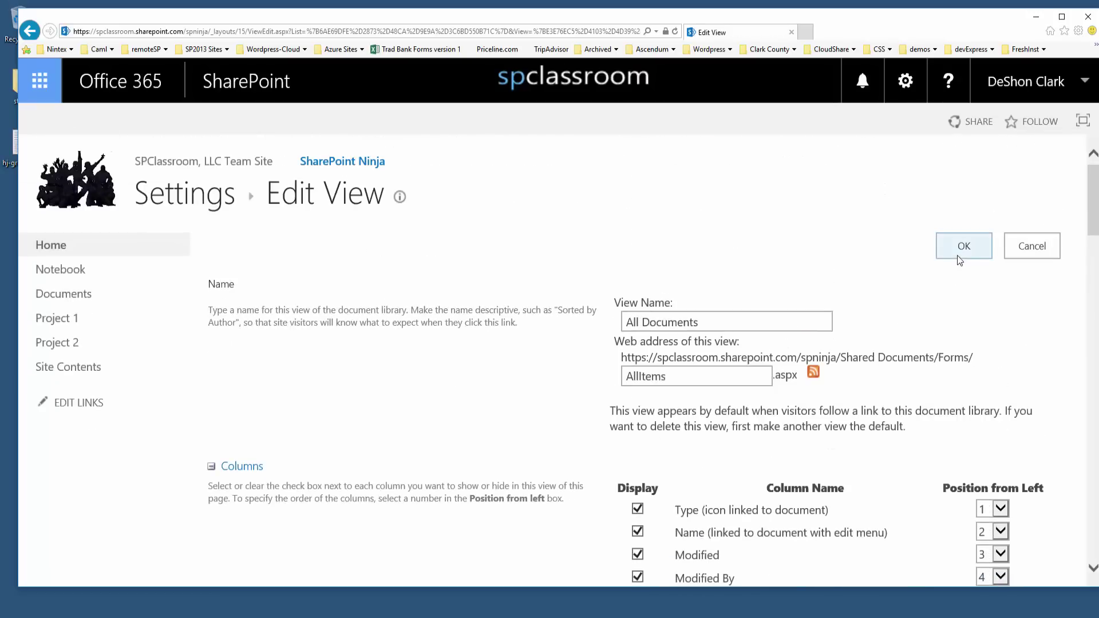
pyautogui.click(957, 255)
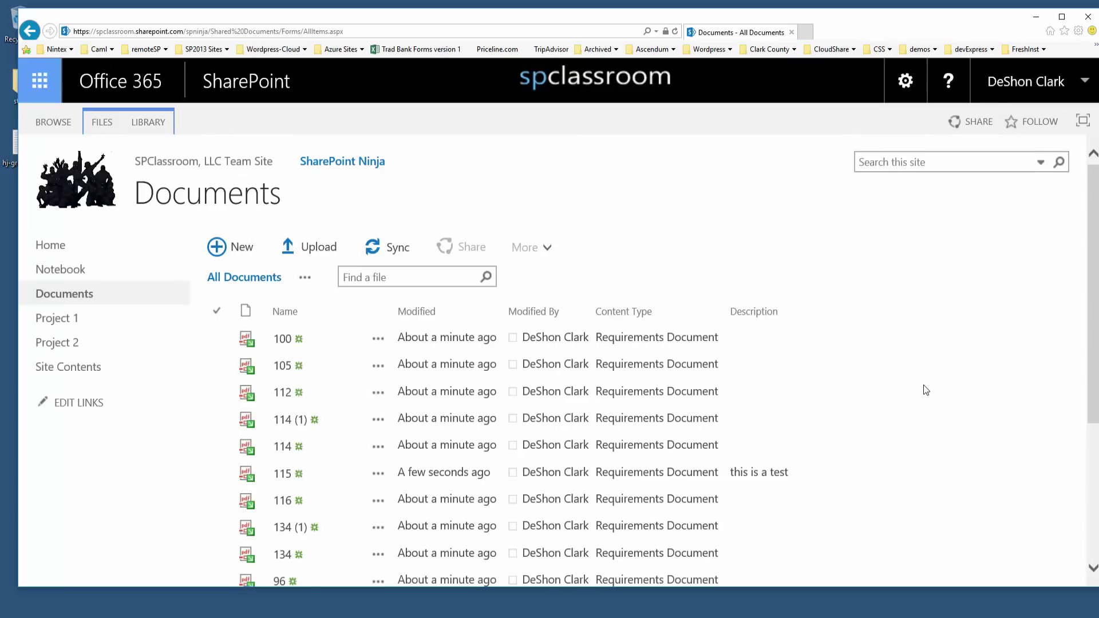
# - Check in 115.pdf without retaining the check-out and without a comment
pyautogui.scroll(-2, 923, 384)
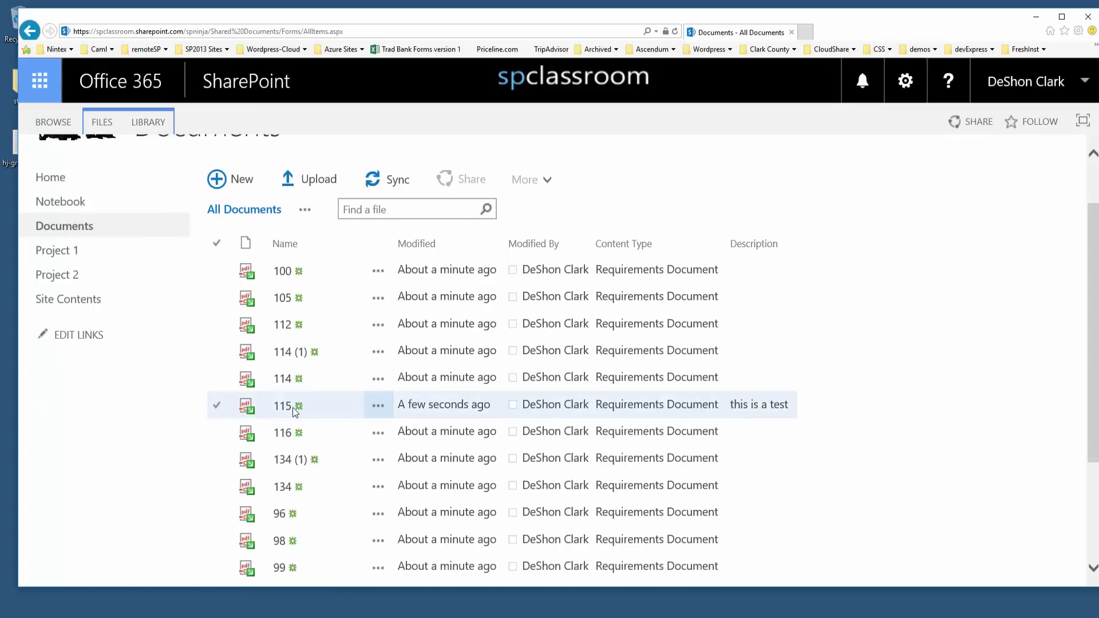
pyautogui.click(383, 409)
pyautogui.scroll(-2, 383, 410)
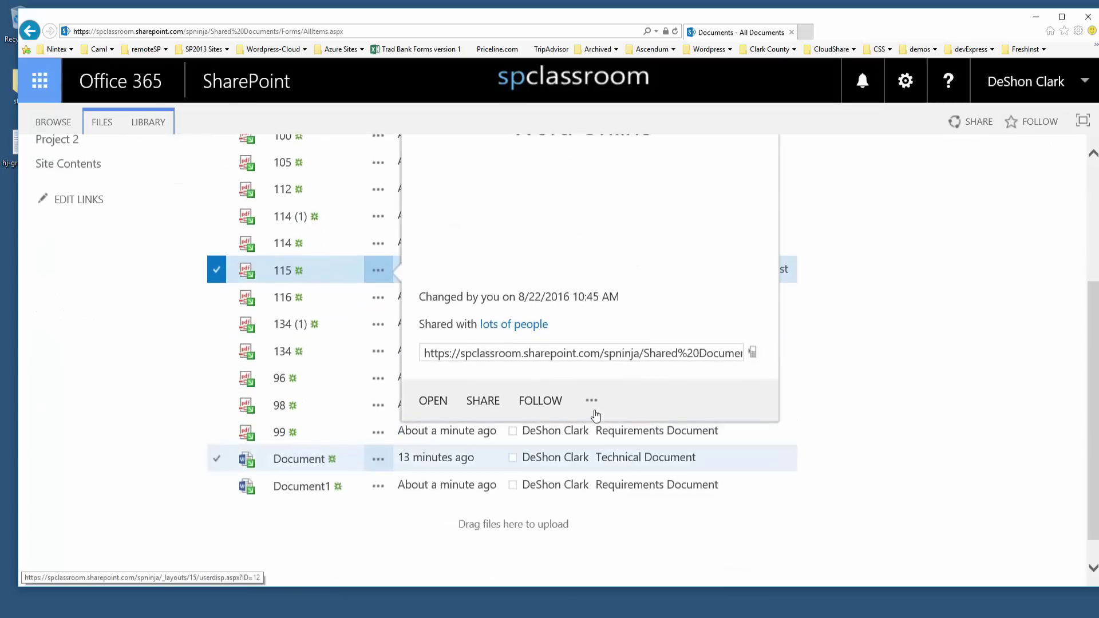
pyautogui.click(591, 400)
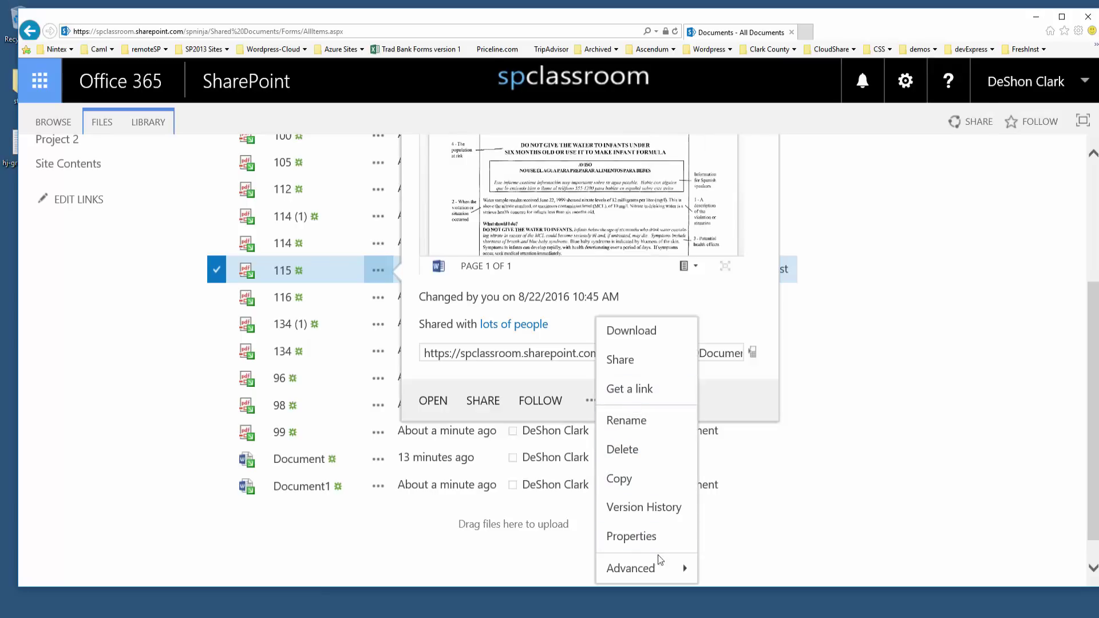
pyautogui.moveTo(664, 568)
pyautogui.click(728, 484)
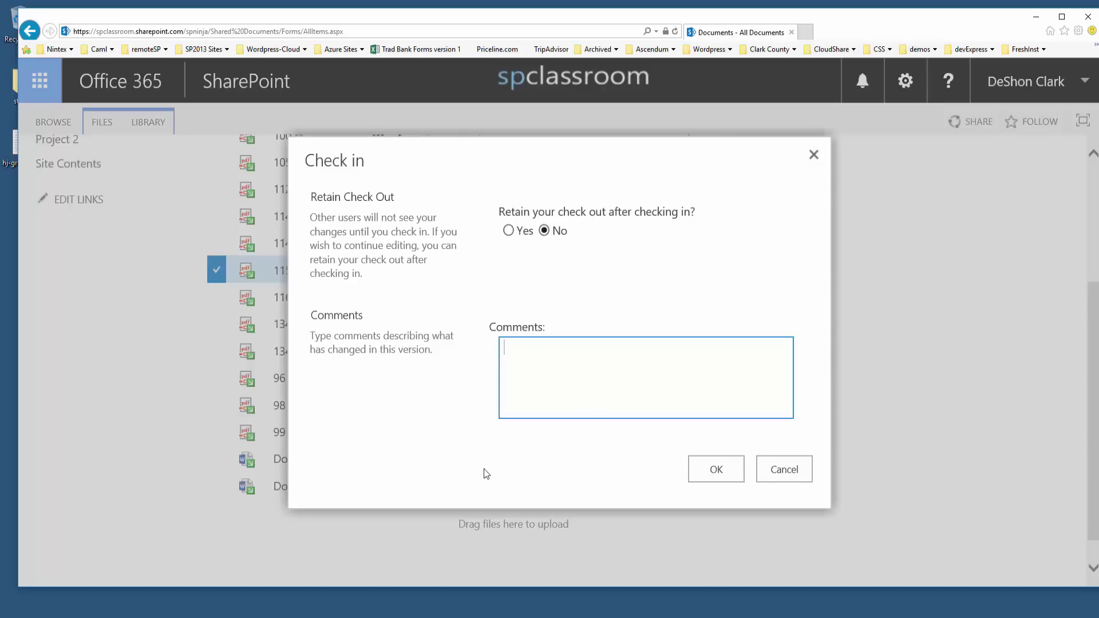
pyautogui.click(696, 479)
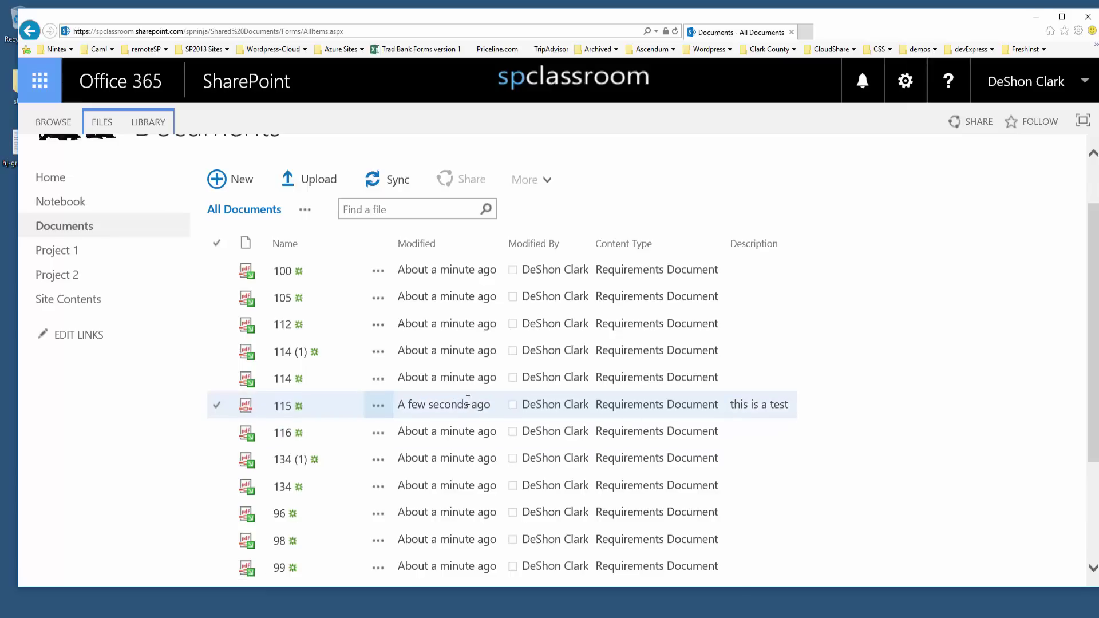
# - Open the properties of 105.pdf for editing and look through the choices of its Application field
pyautogui.moveTo(468, 399)
pyautogui.scroll(2, 778, 324)
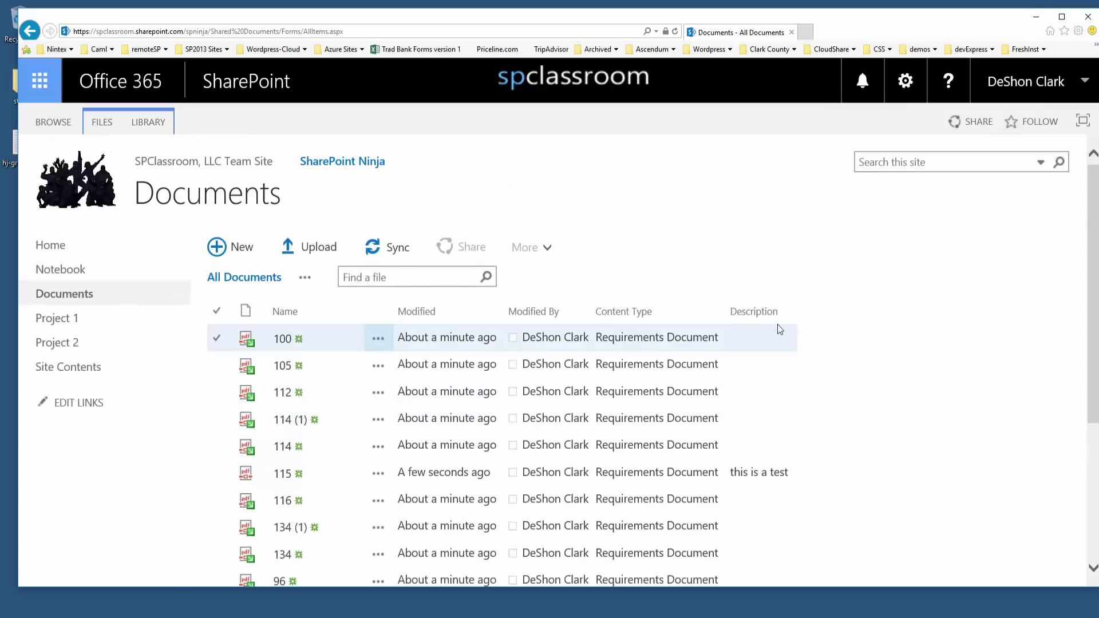
pyautogui.click(381, 371)
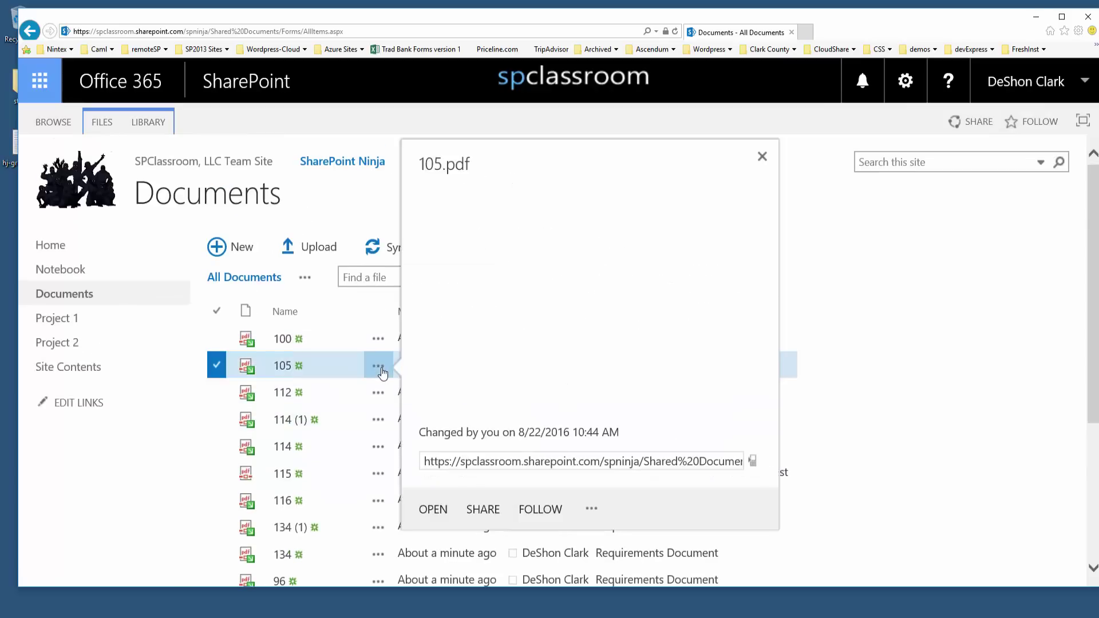
pyautogui.click(591, 536)
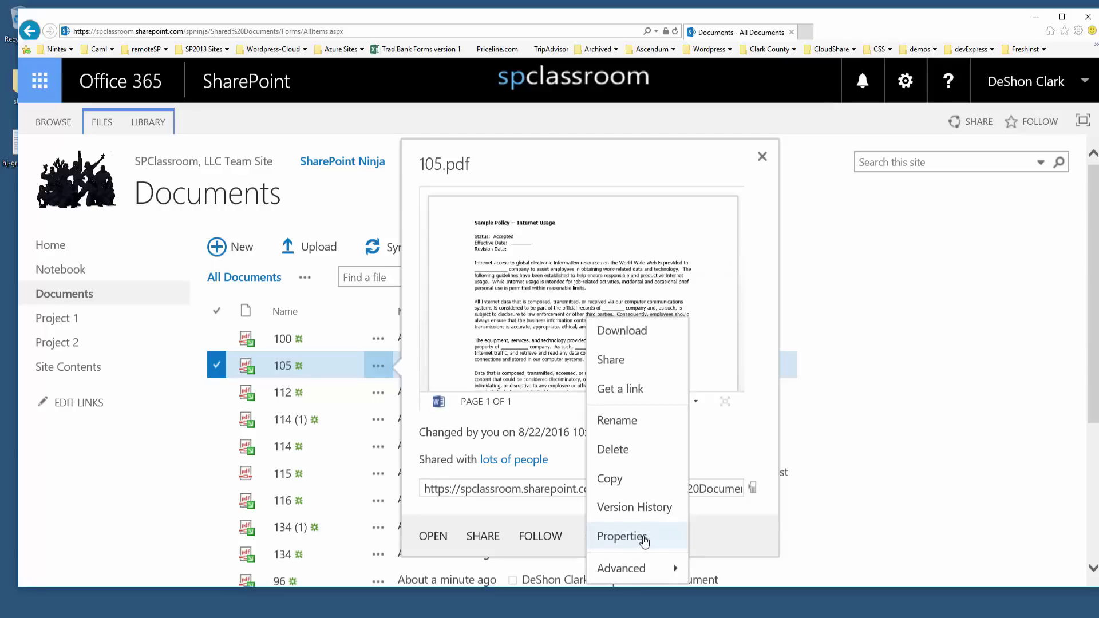
pyautogui.click(644, 538)
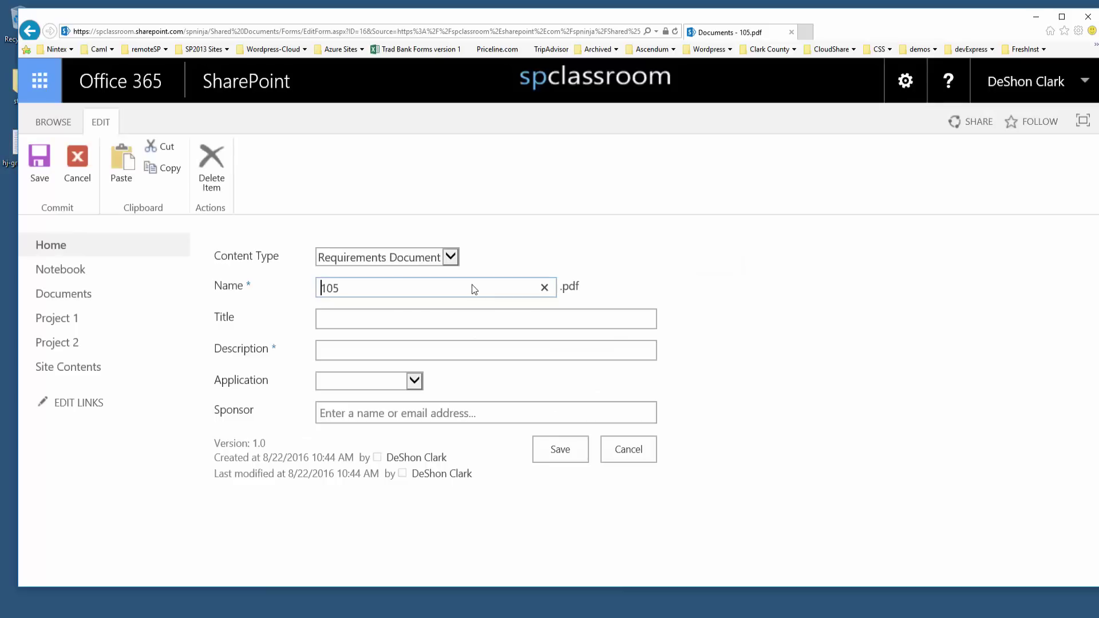
pyautogui.click(413, 381)
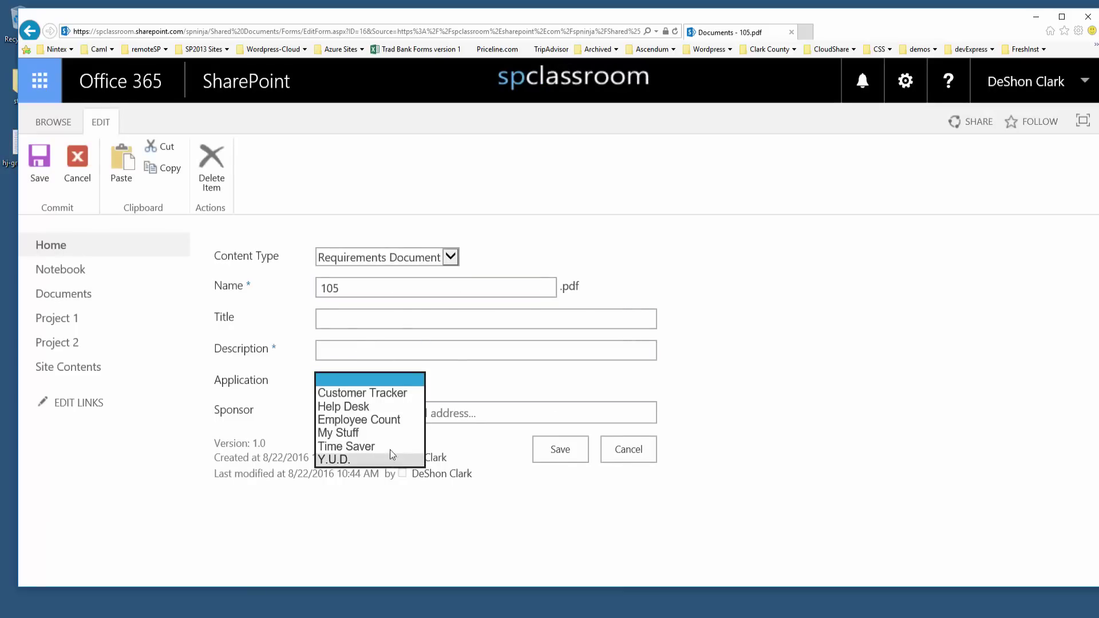
pyautogui.click(479, 434)
pyautogui.click(490, 412)
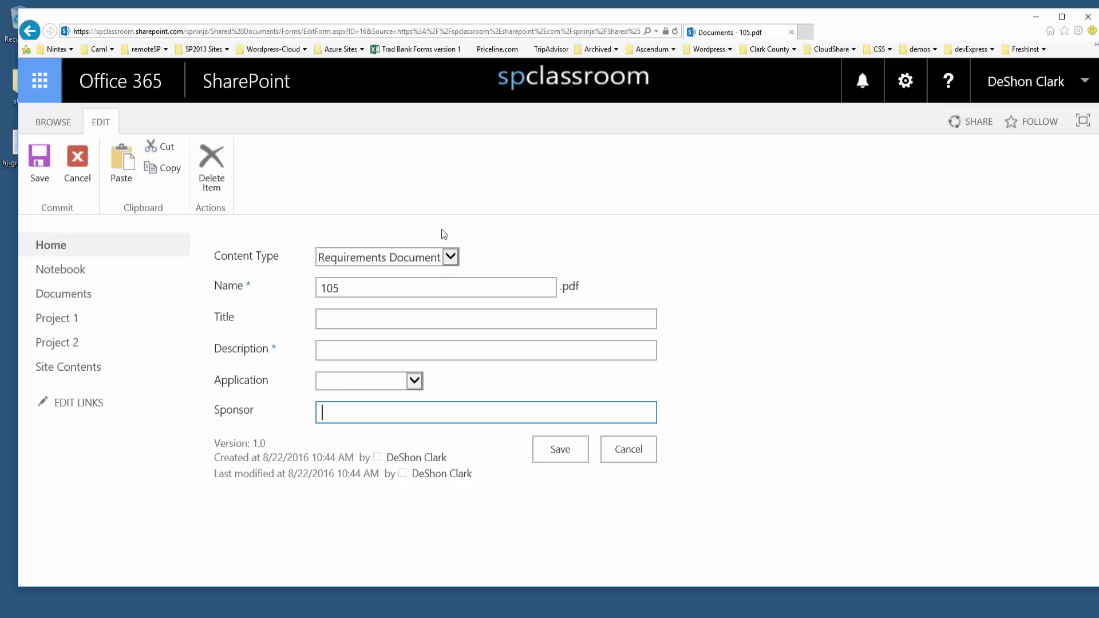
# - Switch the content type of 105.pdf between Technical Document and Test Document to compare their fields, and leave it on Technical Document
pyautogui.click(413, 257)
pyautogui.click(402, 270)
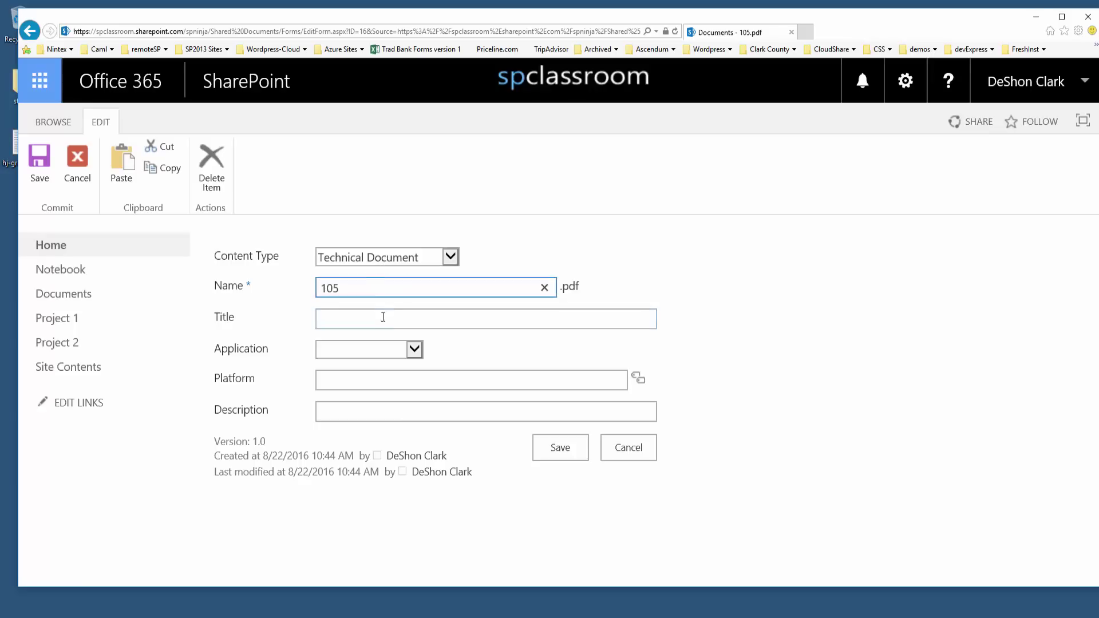
pyautogui.click(451, 256)
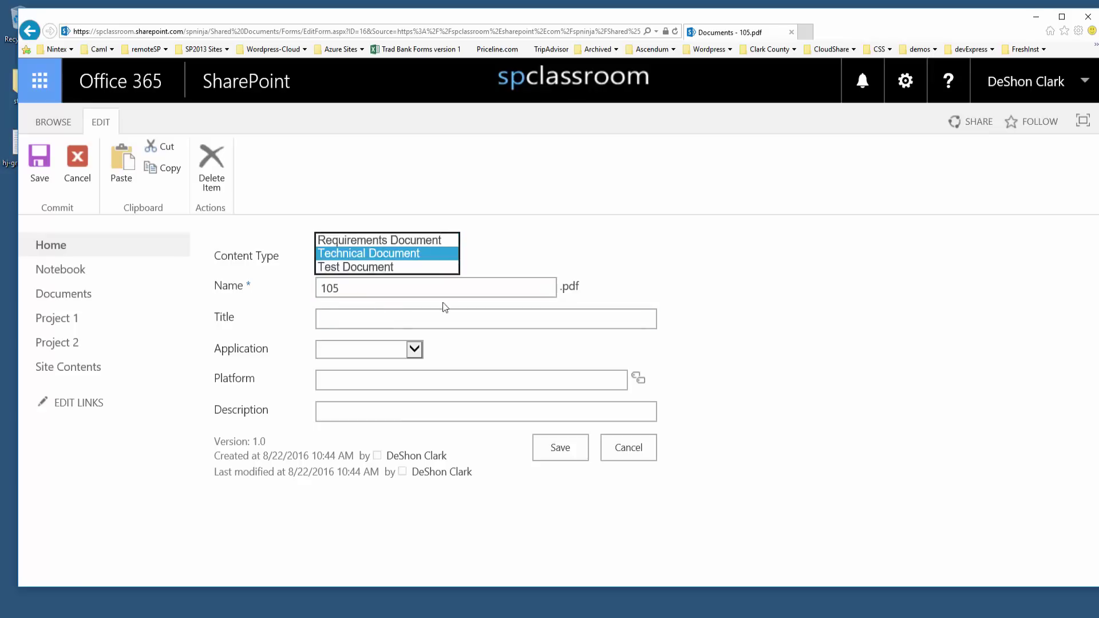
pyautogui.click(418, 266)
pyautogui.click(450, 258)
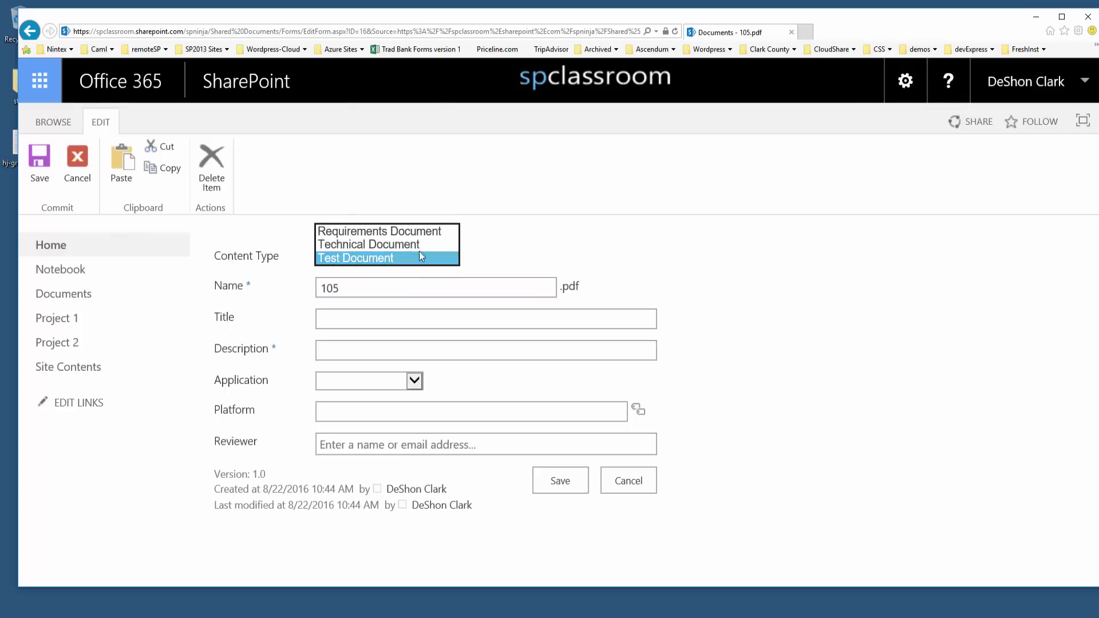
pyautogui.click(420, 246)
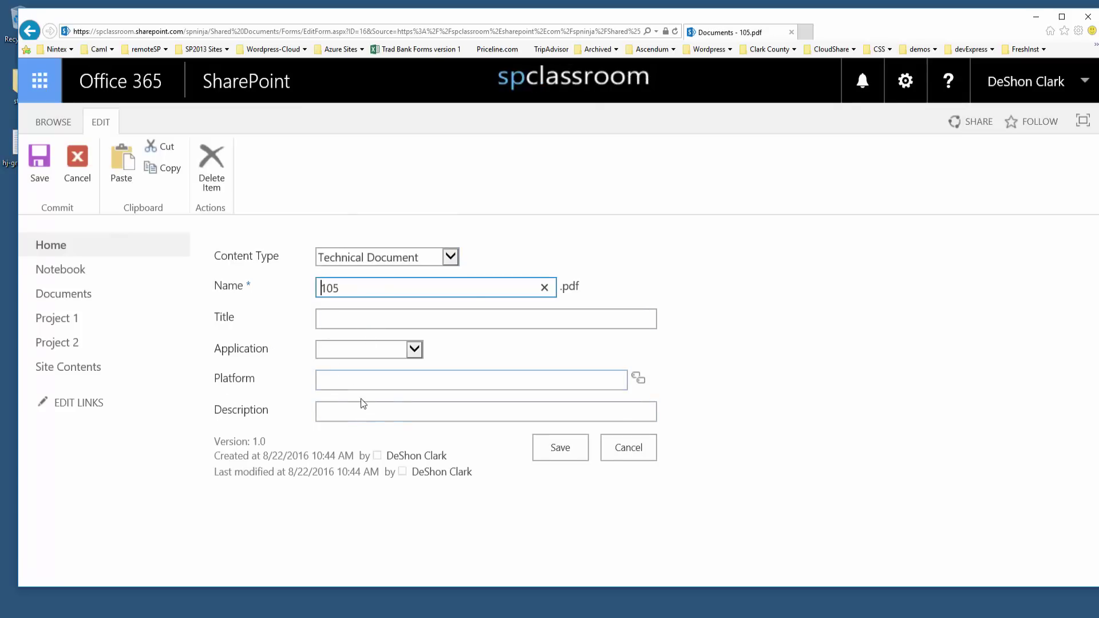
# - Set the Platform of 105.pdf to the managed term Microsoft CRM and save its properties
pyautogui.click(363, 383)
pyautogui.click(637, 379)
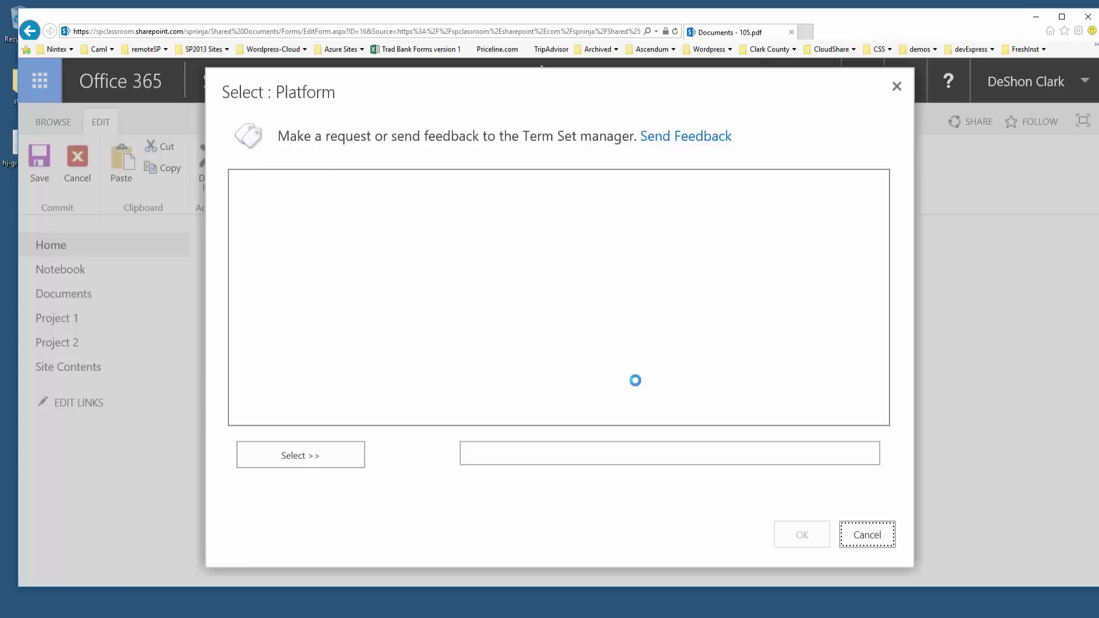
pyautogui.doubleClick(295, 229)
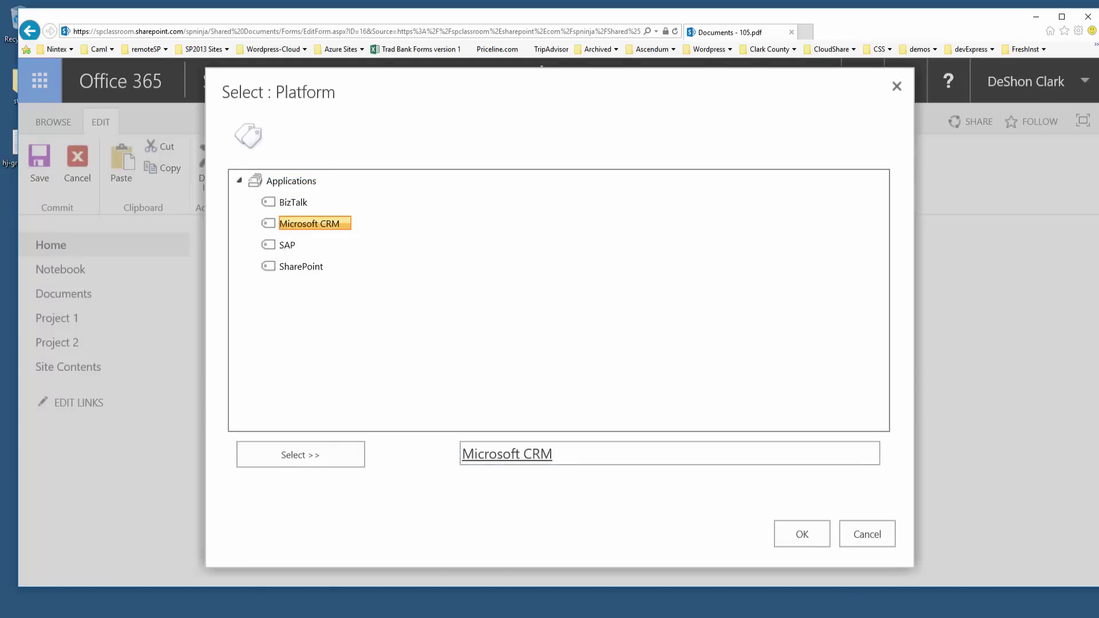
pyautogui.click(806, 541)
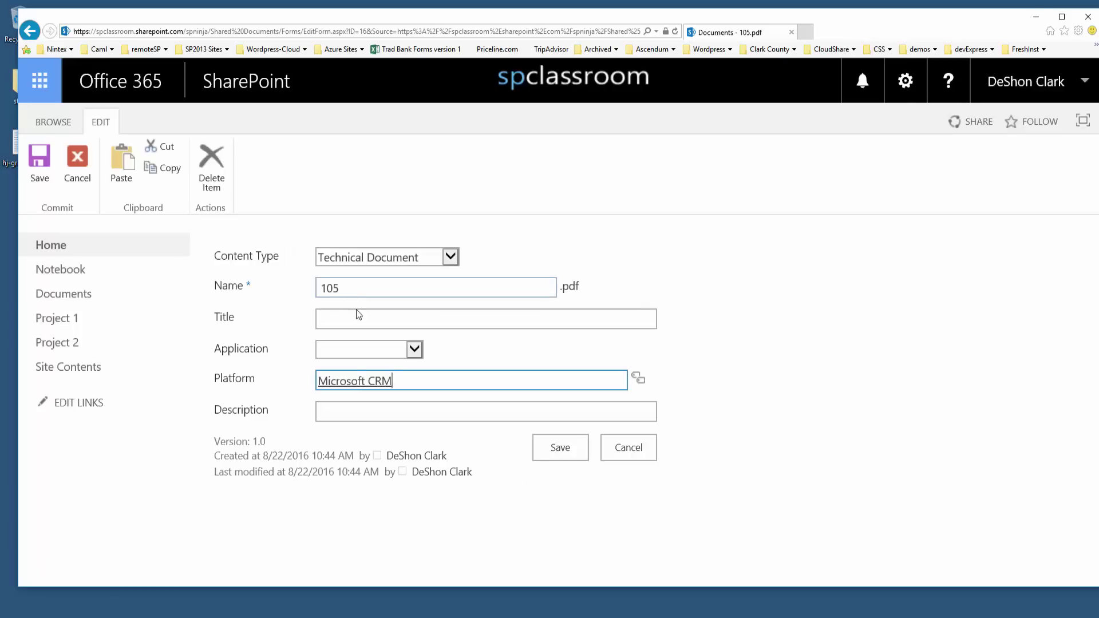
pyautogui.click(569, 458)
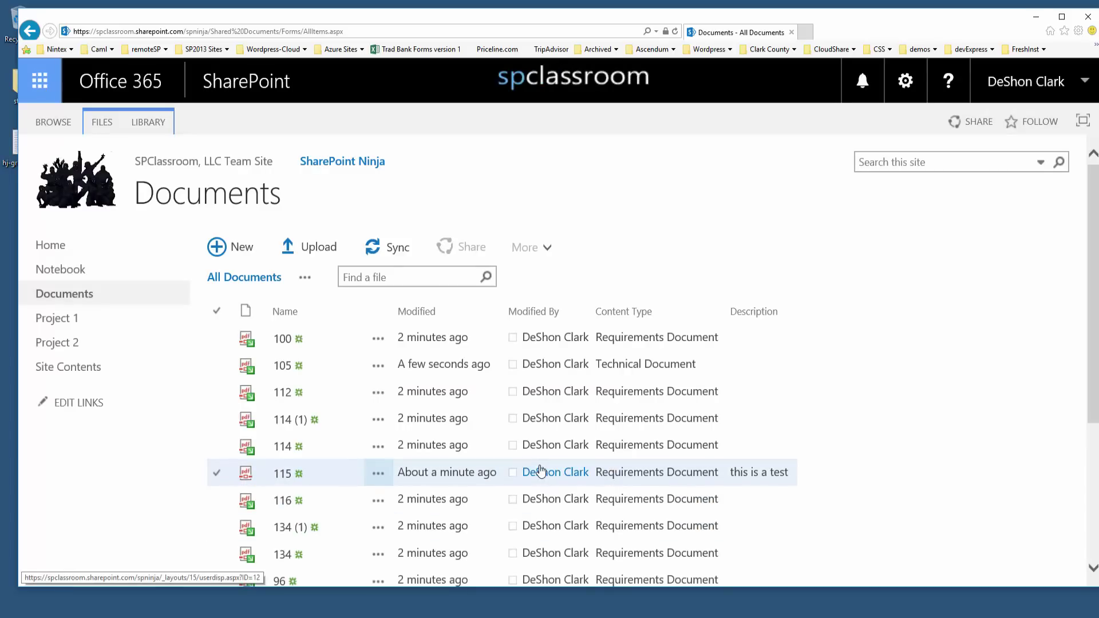
# - Open the site's Term Store Management Tool and select the Site Collection - spclassroom.sharepoint.com group
pyautogui.click(905, 80)
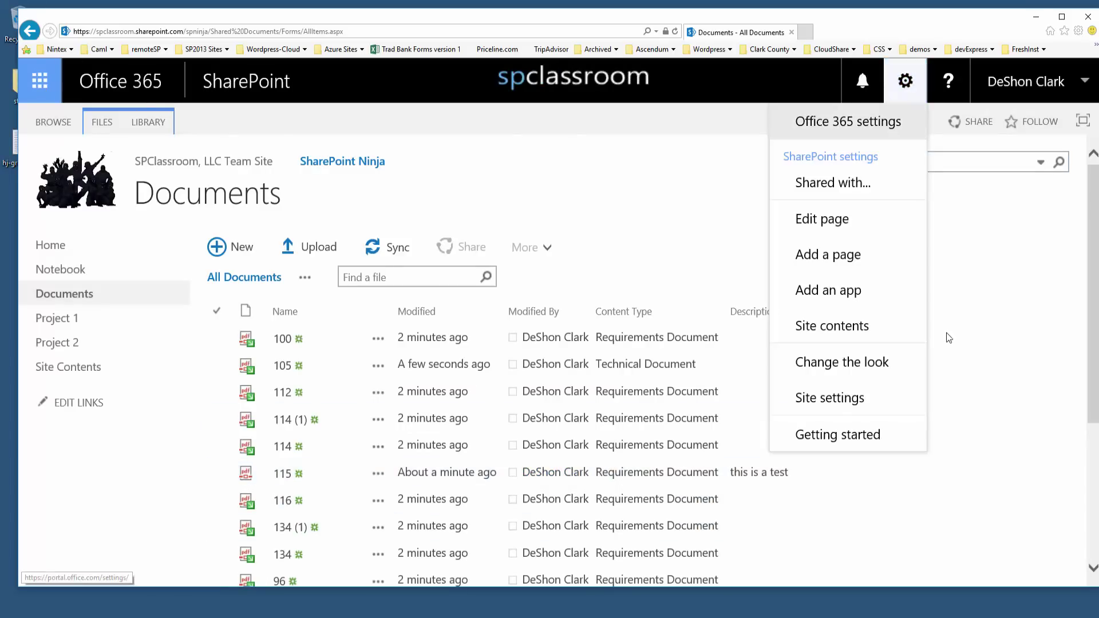
pyautogui.click(905, 397)
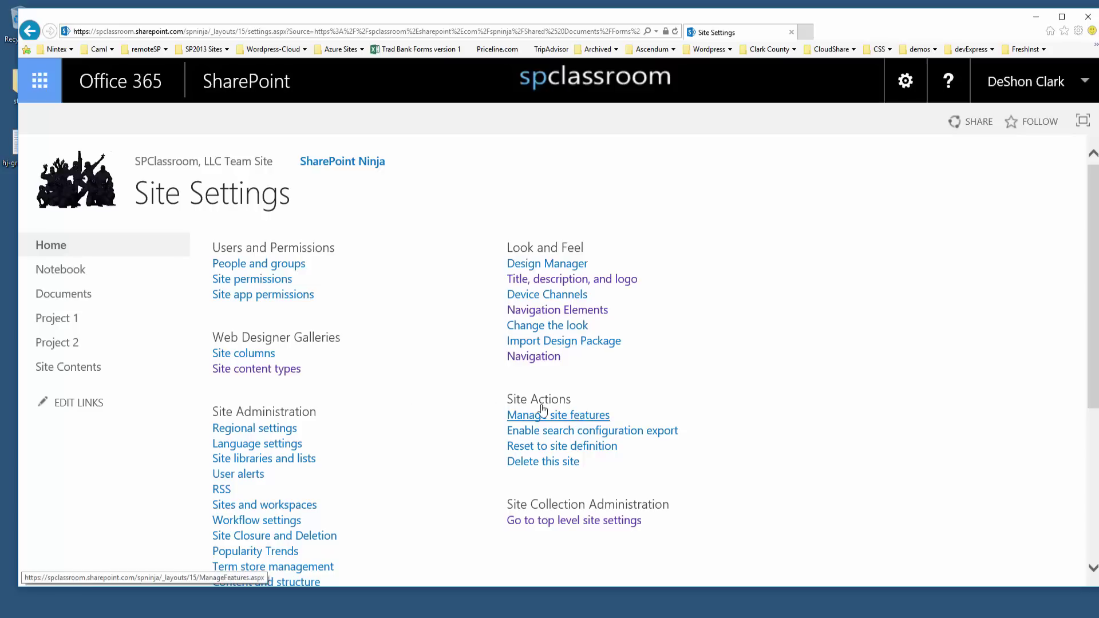
pyautogui.scroll(-3, 366, 447)
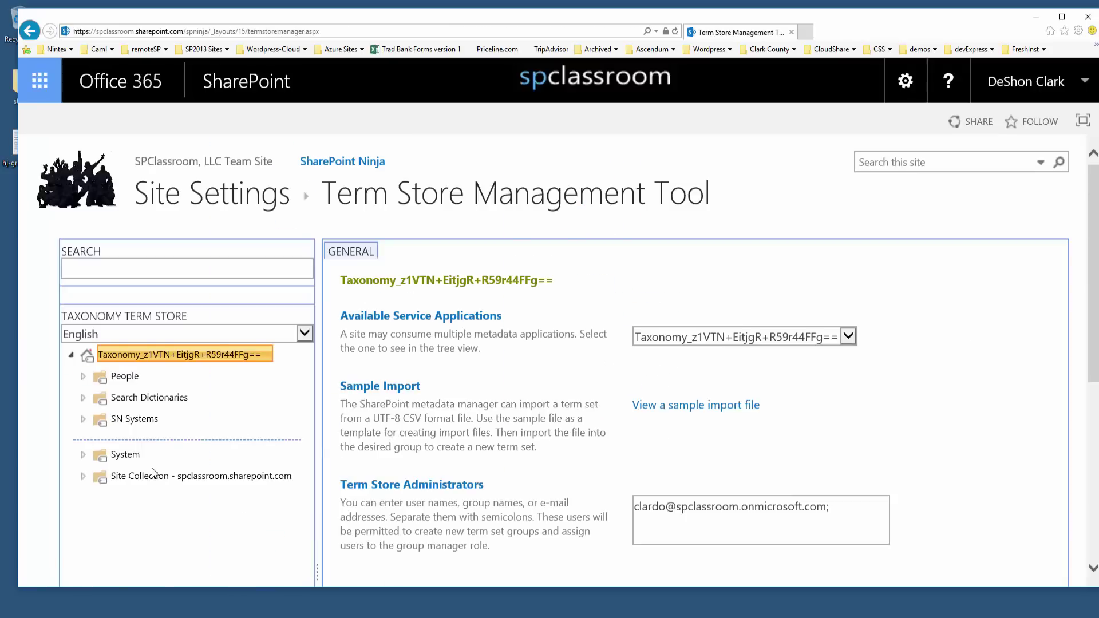
pyautogui.scroll(-3, 136, 386)
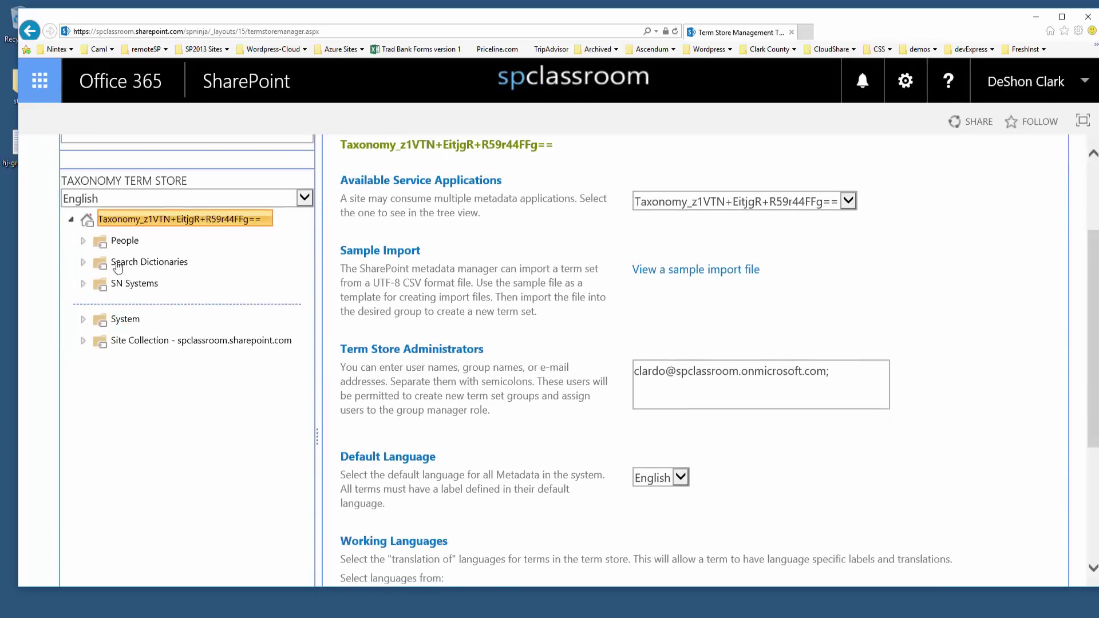
pyautogui.click(155, 342)
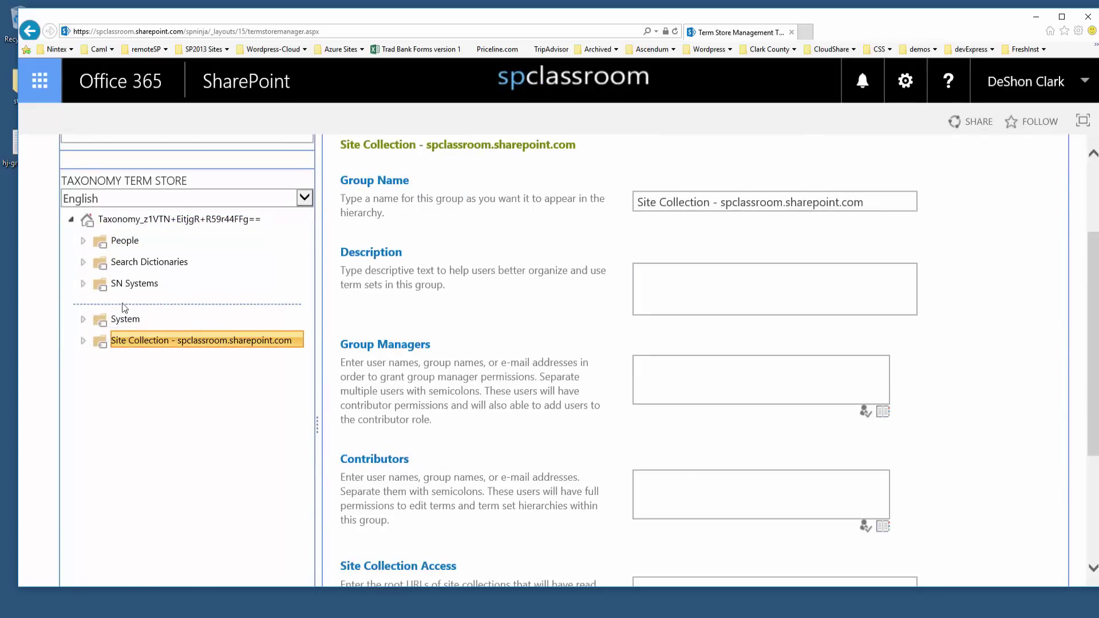
# - Rename the Applications term set in the SN Systems group to Platform
pyautogui.click(132, 284)
pyautogui.click(84, 284)
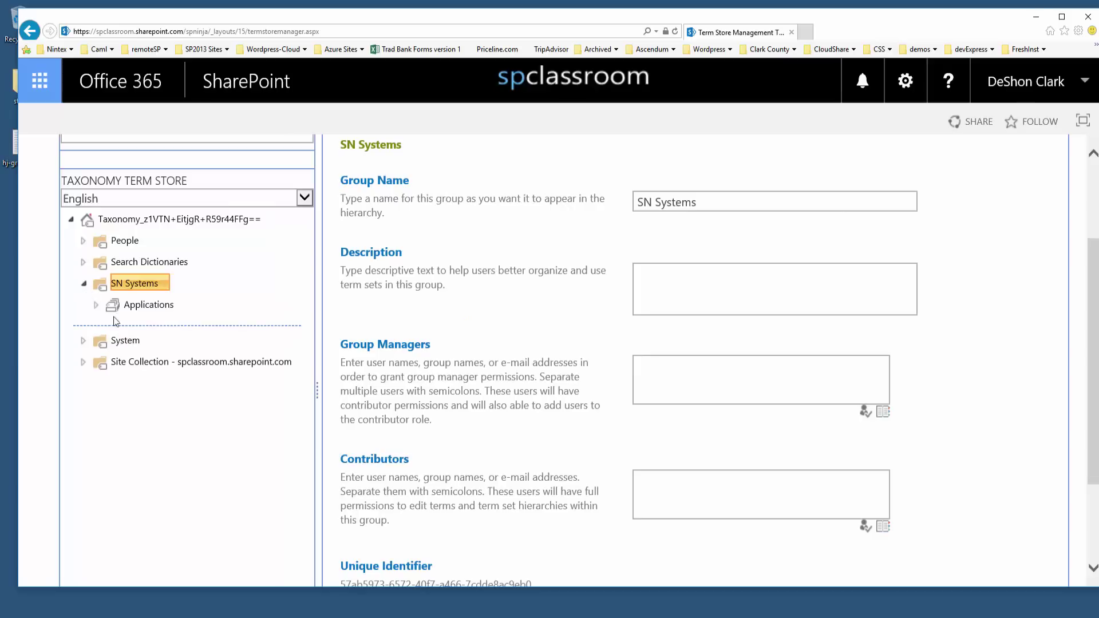
pyautogui.click(130, 304)
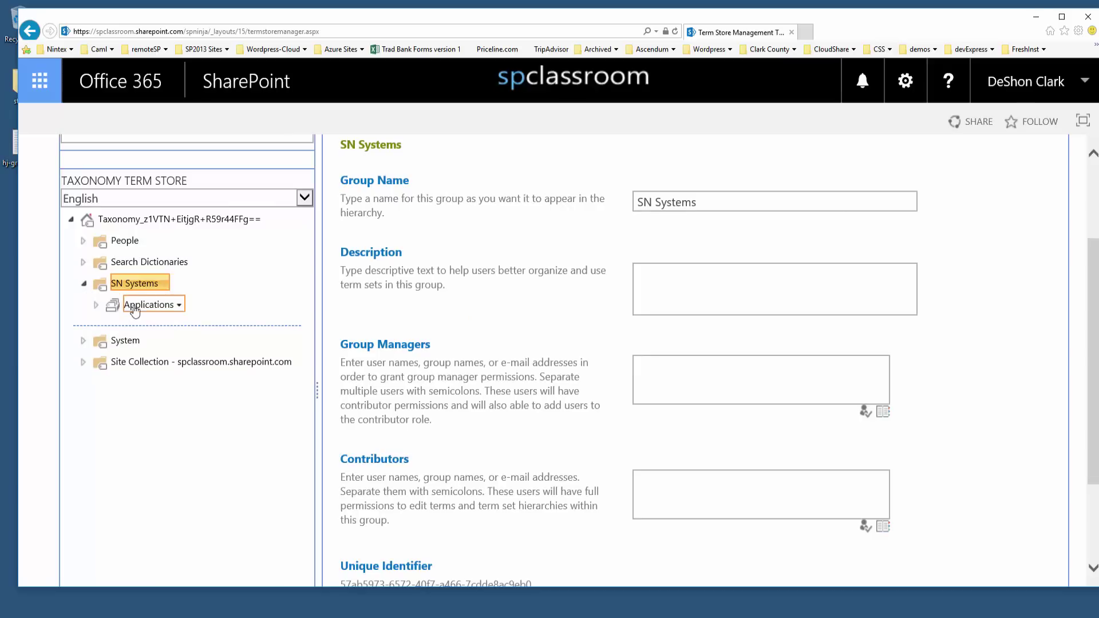
pyautogui.click(96, 306)
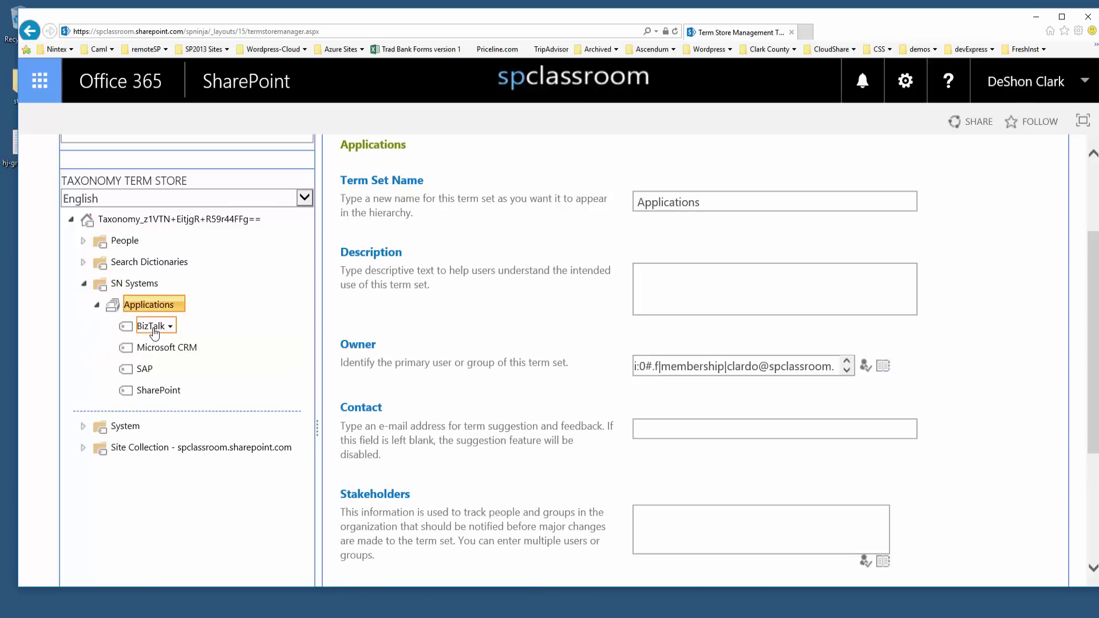
pyautogui.click(160, 308)
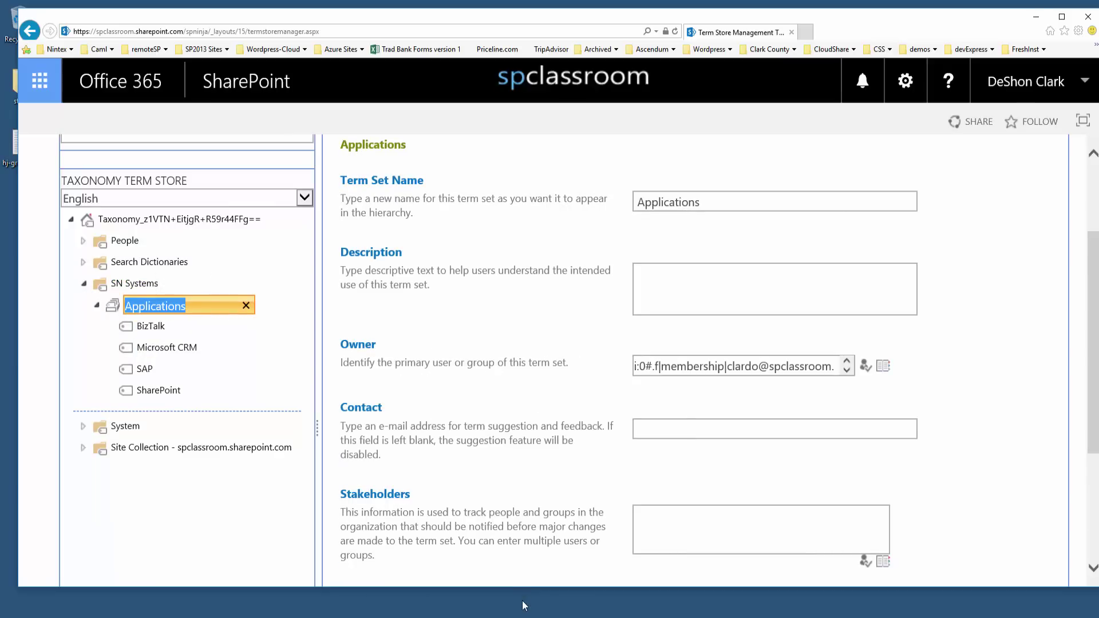
pyautogui.write('Platfor')
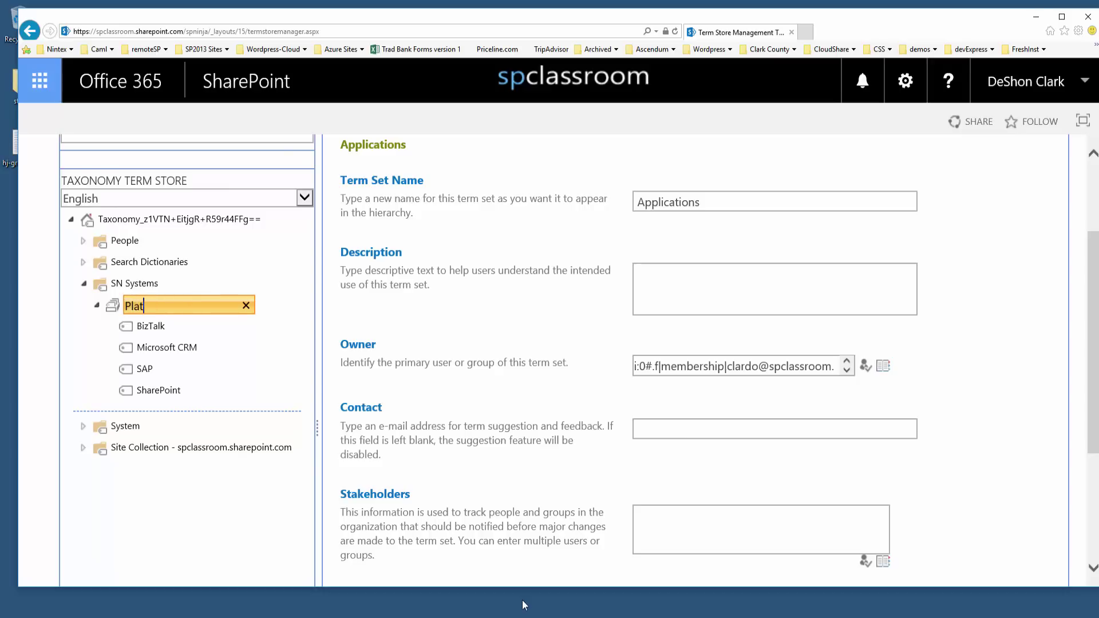
pyautogui.press('BackSpace')
pyautogui.press('BackSpace')
pyautogui.write('orm')
pyautogui.press('Return')
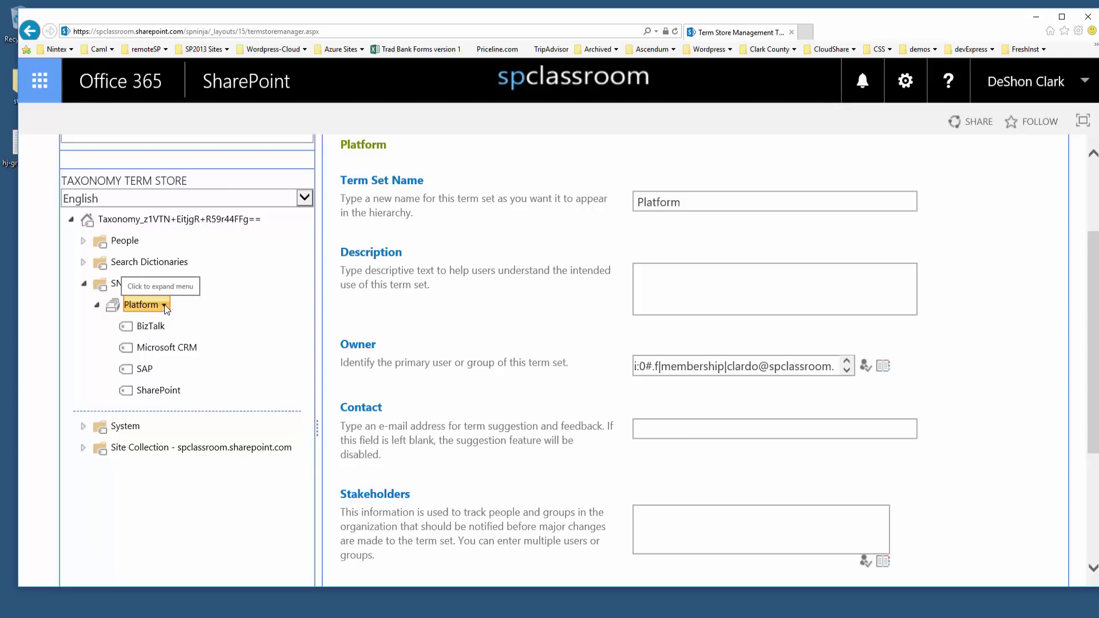
# - Create a new term named Sway in the Platform term set
pyautogui.click(163, 304)
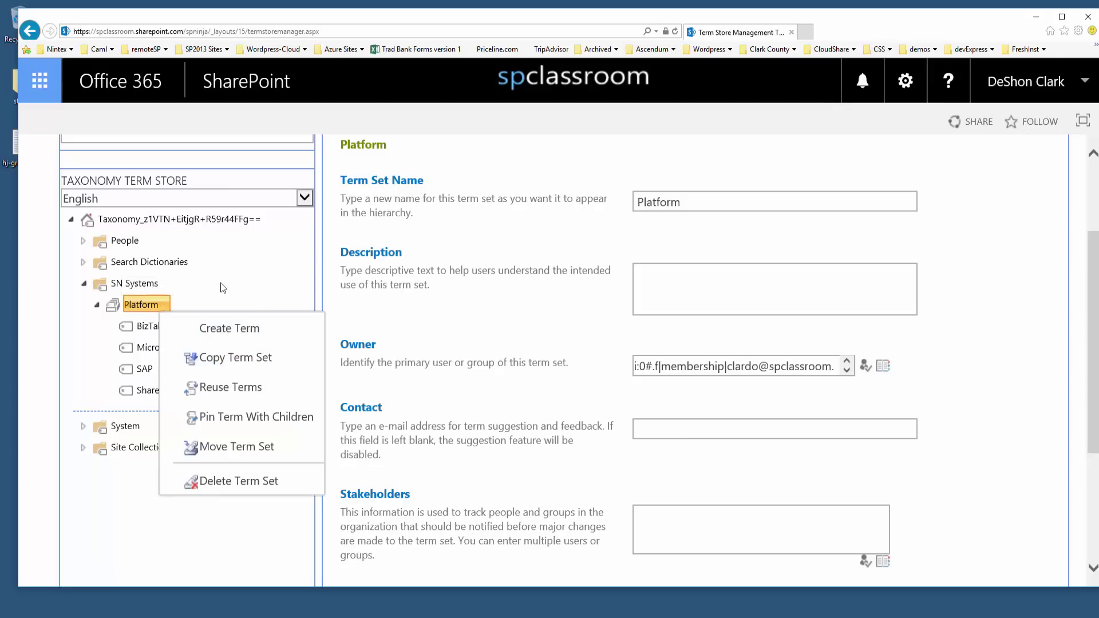
pyautogui.click(163, 305)
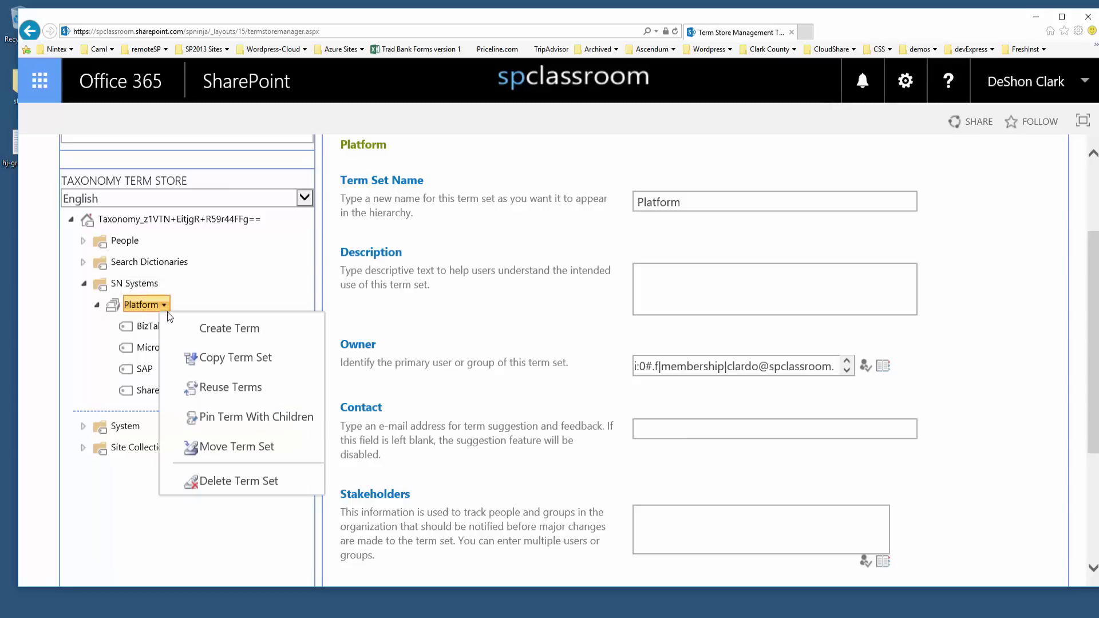
pyautogui.click(241, 332)
pyautogui.write('SWQL')
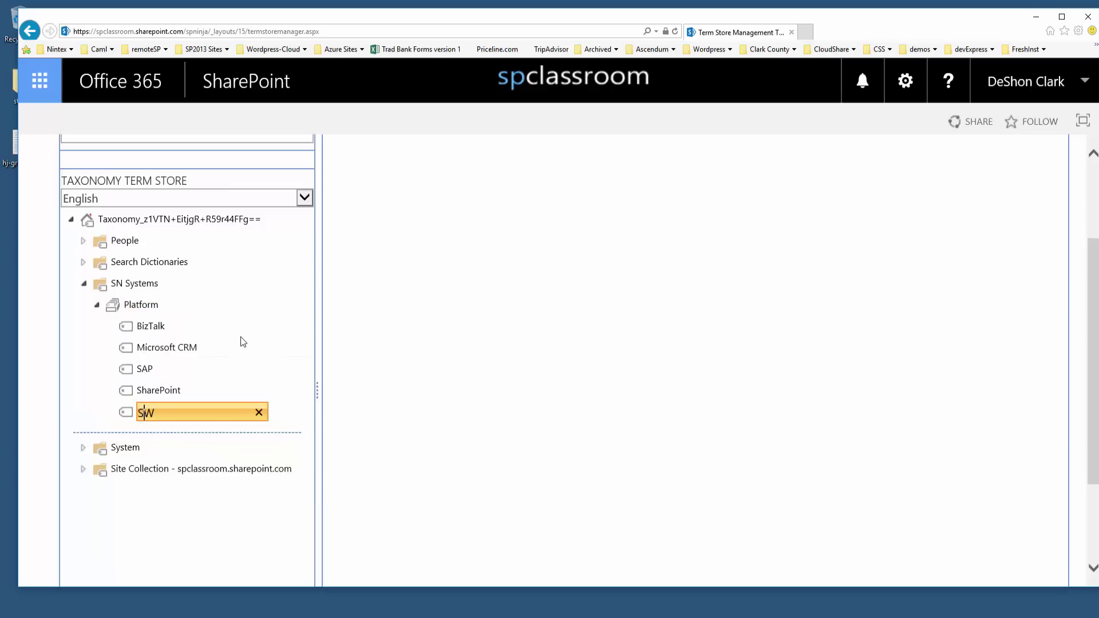
pyautogui.press('BackSpace')
pyautogui.press('BackSpace')
pyautogui.press('BackSpace')
pyautogui.press('BackSpace')
pyautogui.write('Sway')
pyautogui.press('Return')
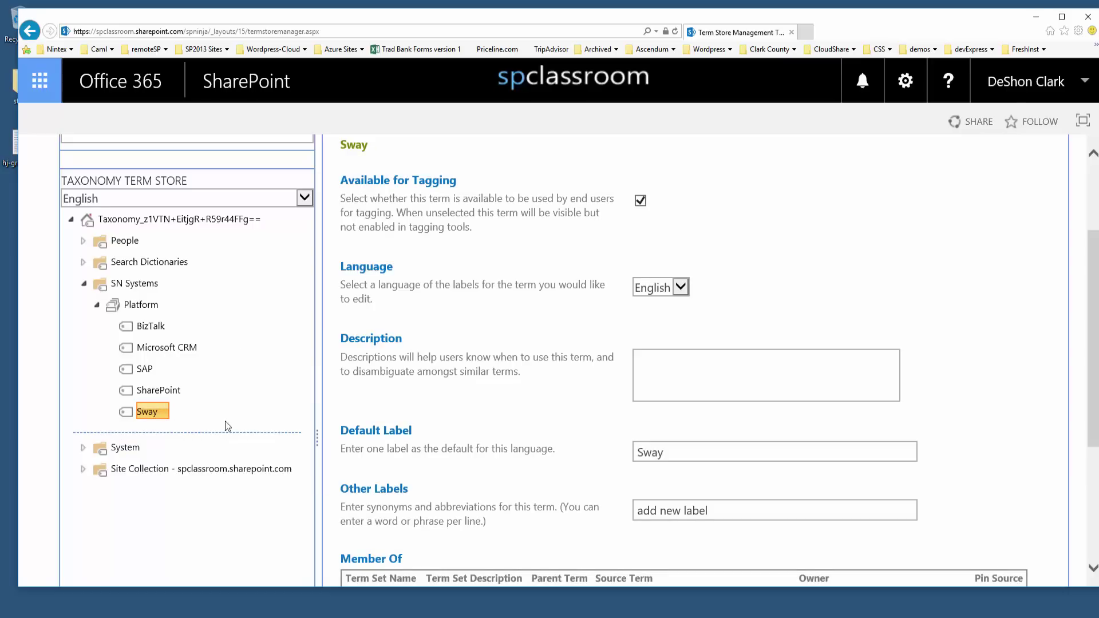
# - Review the general properties of the Sway term and the SharePoint term in the Platform term set
pyautogui.scroll(-4, 246, 397)
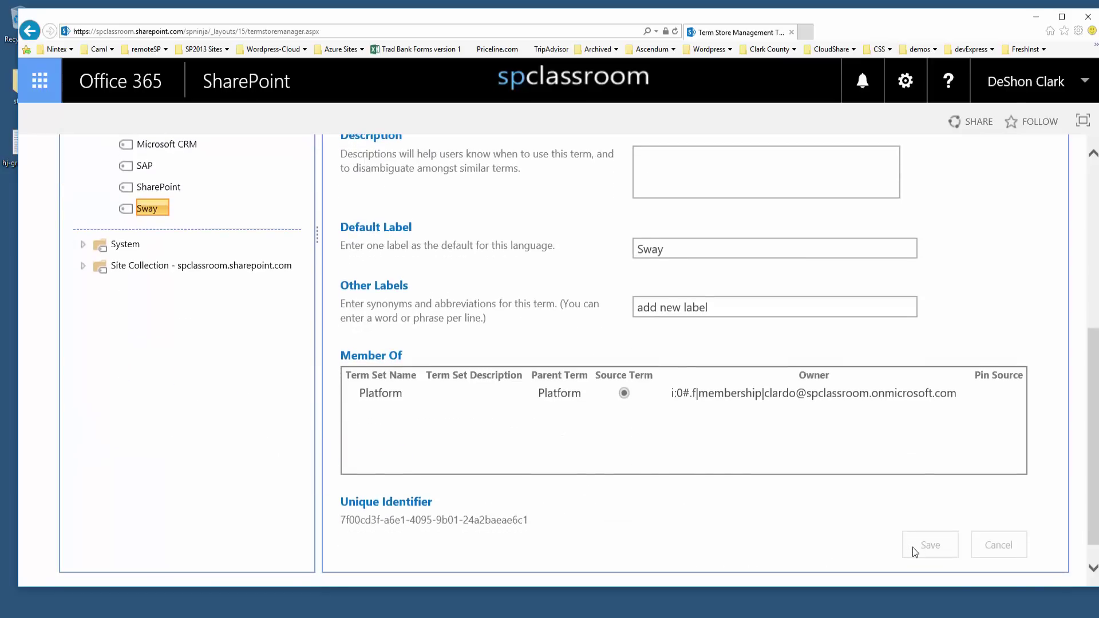
pyautogui.scroll(5, 802, 520)
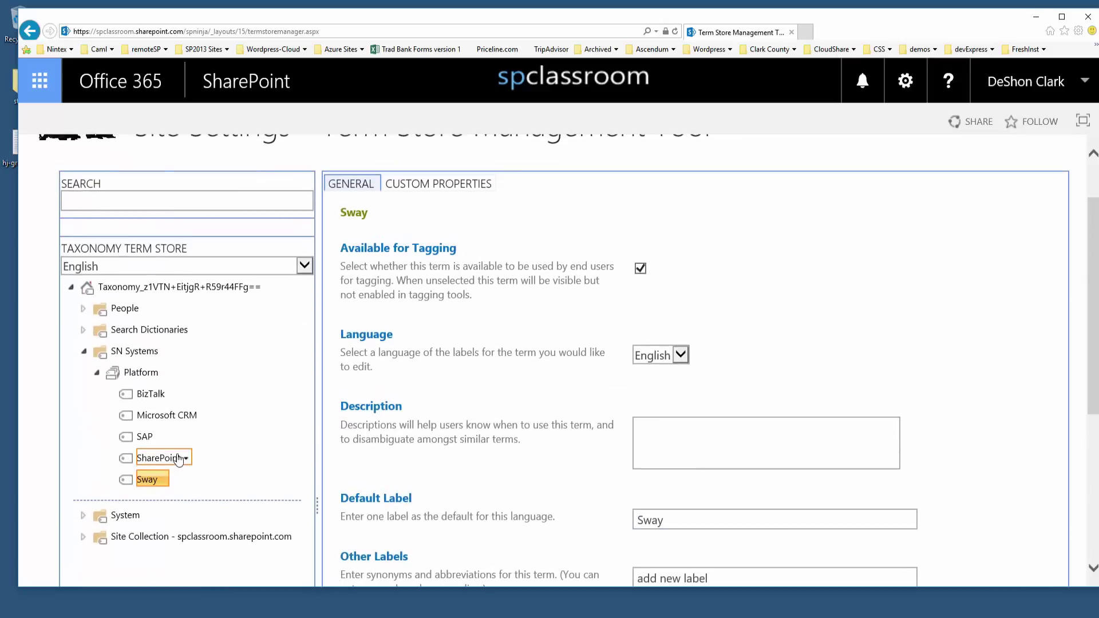
pyautogui.click(179, 460)
pyautogui.scroll(-6, 482, 432)
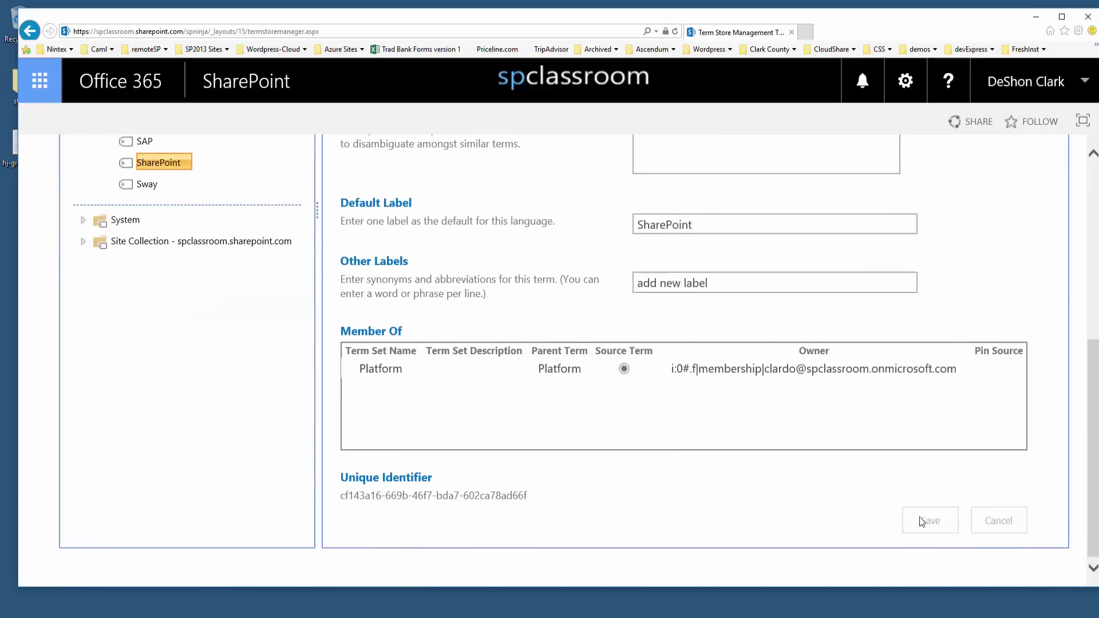
pyautogui.scroll(6, 726, 458)
# - Return to the Documents library by way of the site settings and open the properties of 105.pdf for editing
pyautogui.click(206, 213)
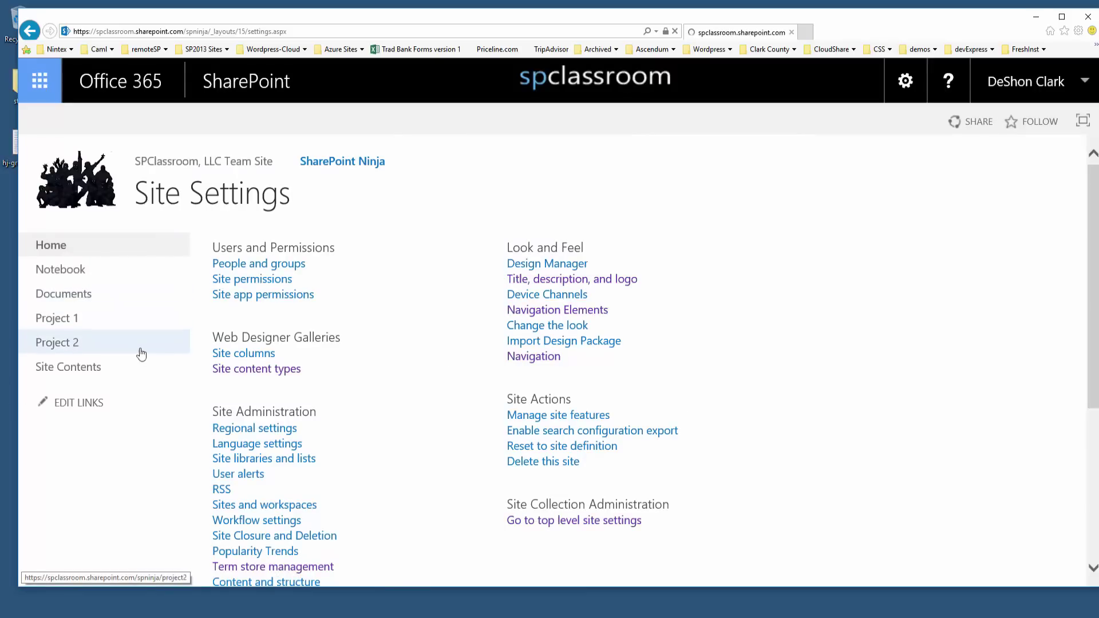
pyautogui.scroll(-3, 695, 458)
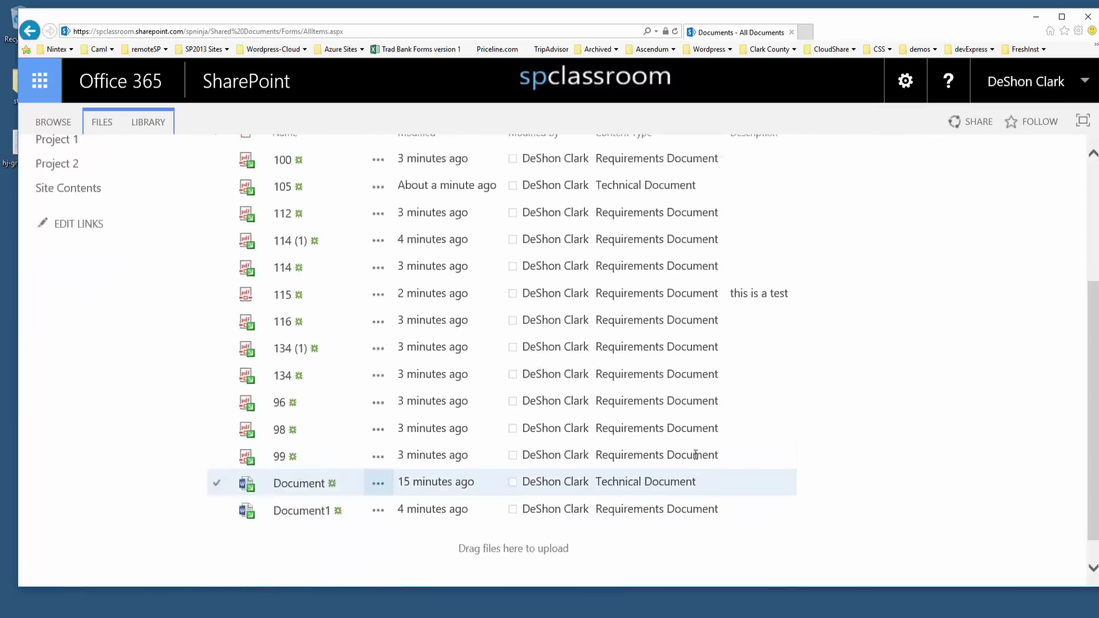
pyautogui.scroll(3, 695, 455)
pyautogui.click(378, 368)
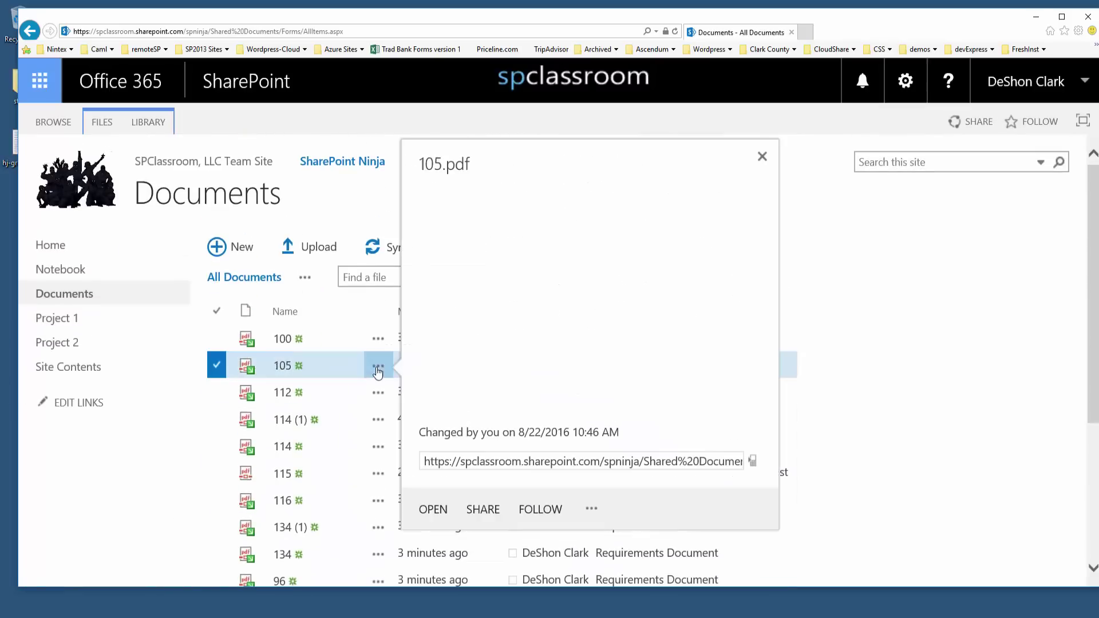
pyautogui.click(590, 536)
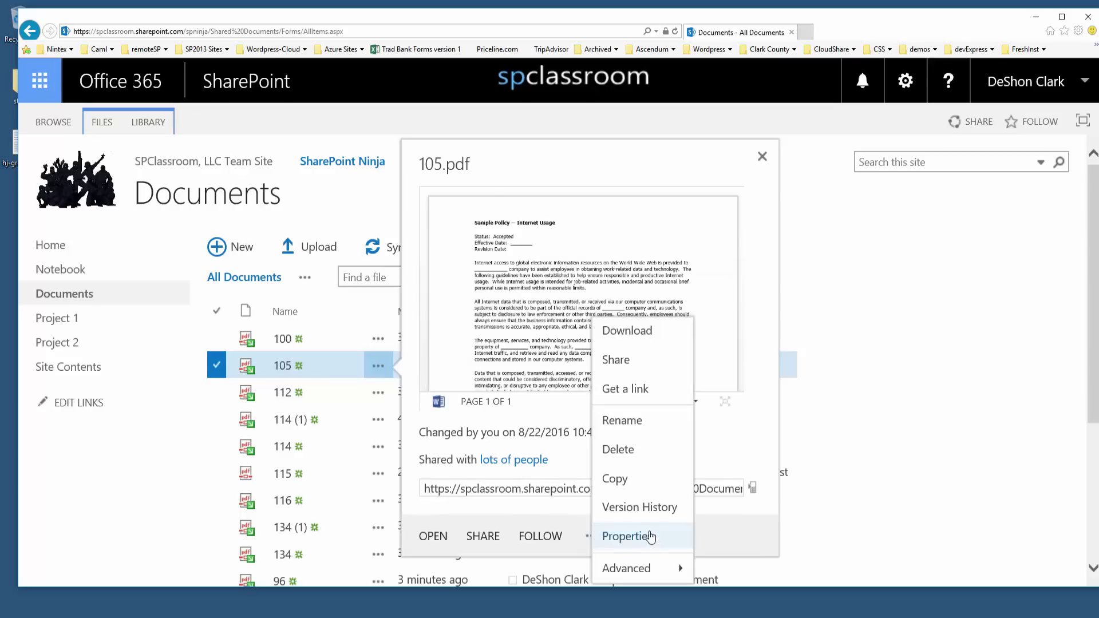
pyautogui.click(650, 535)
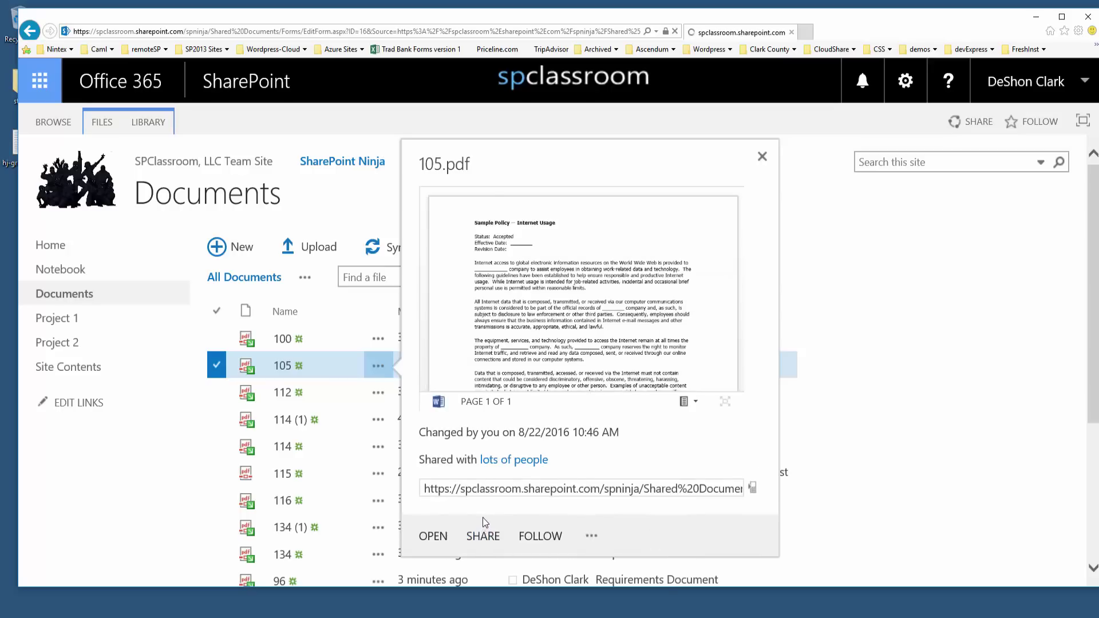
# - Set the Platform of 105.pdf to the managed term Sway and save its properties
pyautogui.click(637, 381)
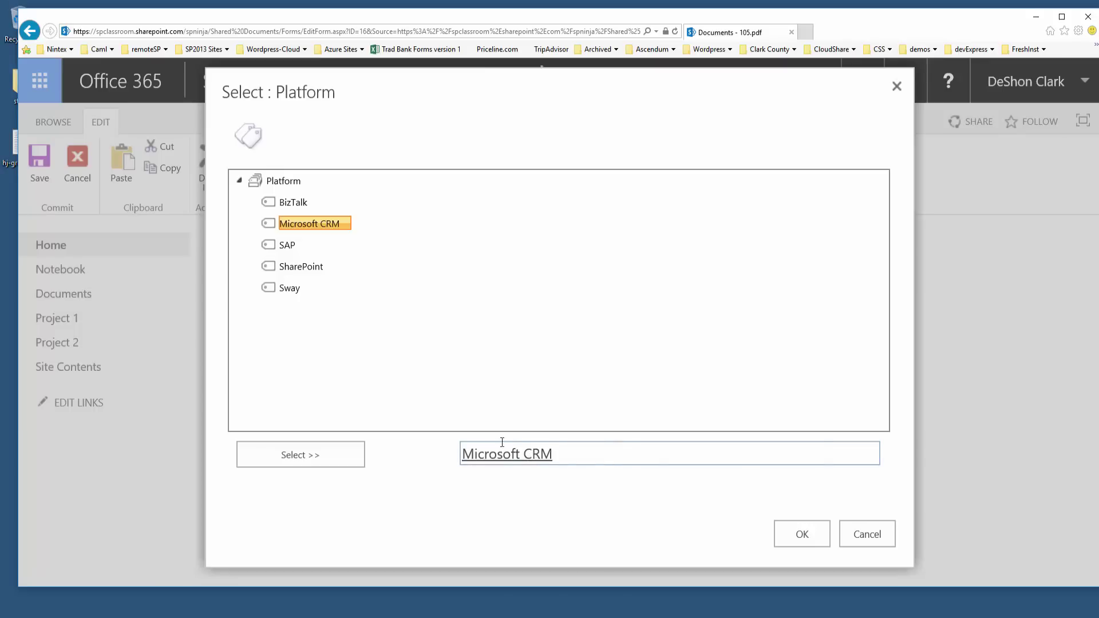
pyautogui.click(288, 289)
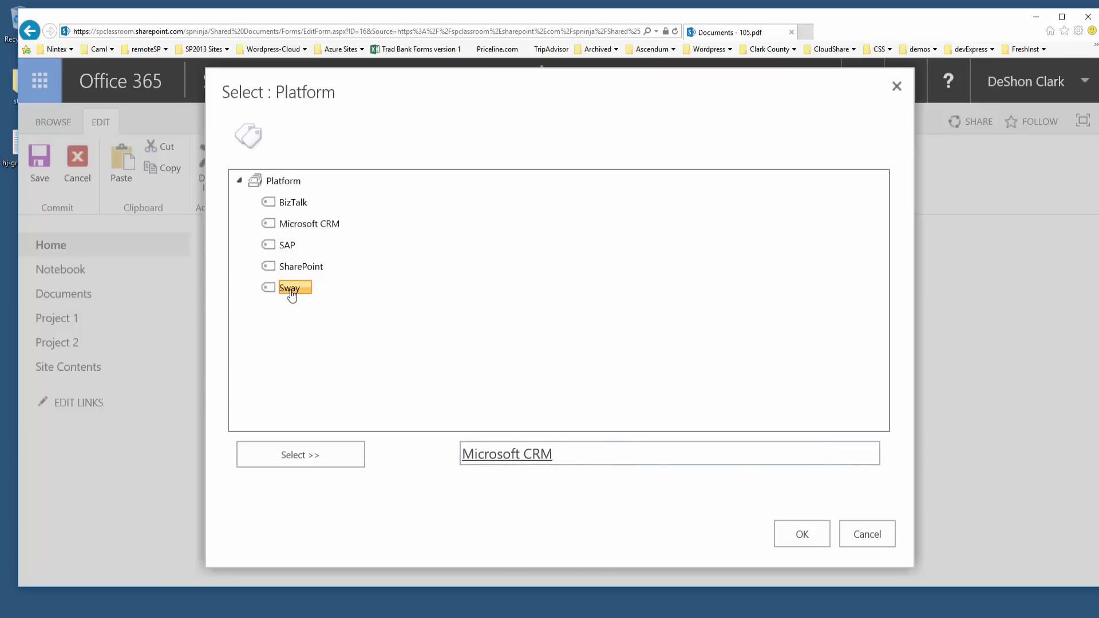
pyautogui.doubleClick(288, 289)
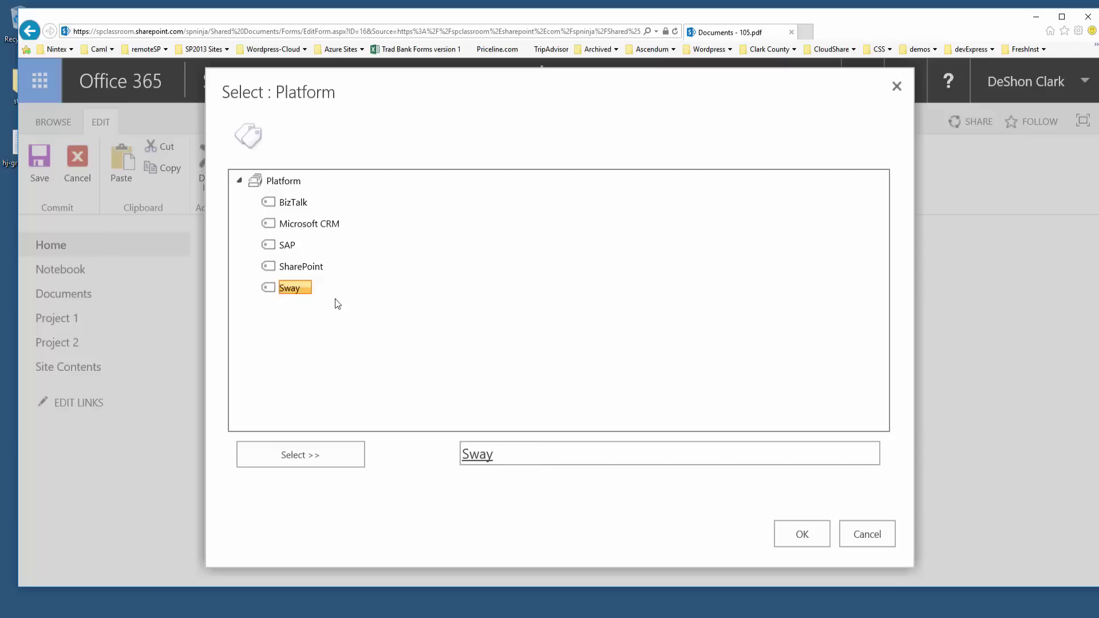
pyautogui.click(800, 539)
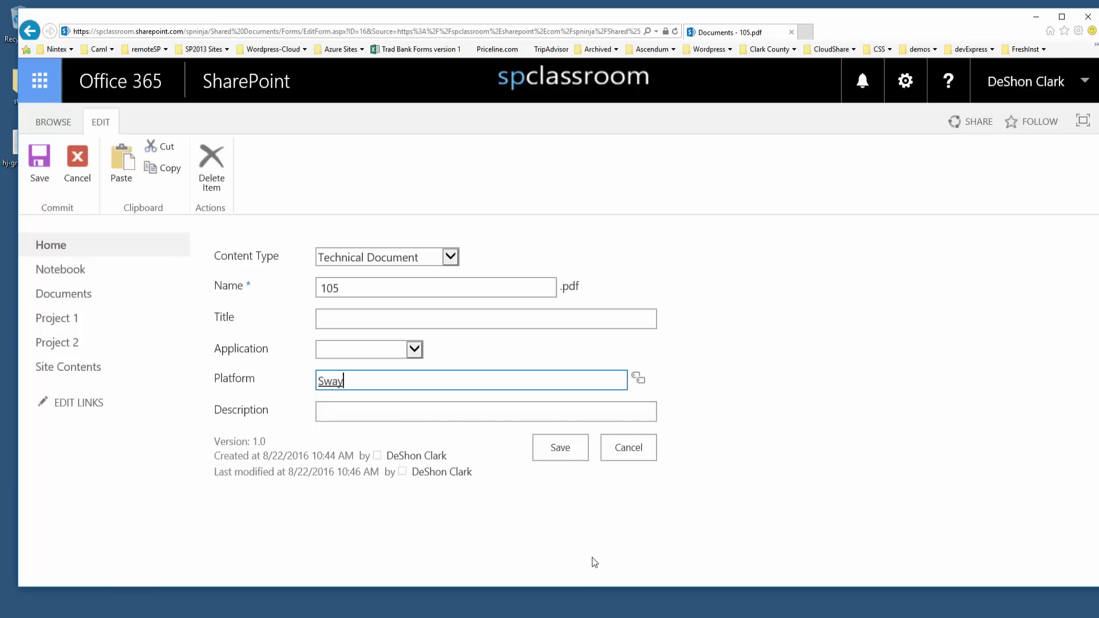
pyautogui.click(564, 447)
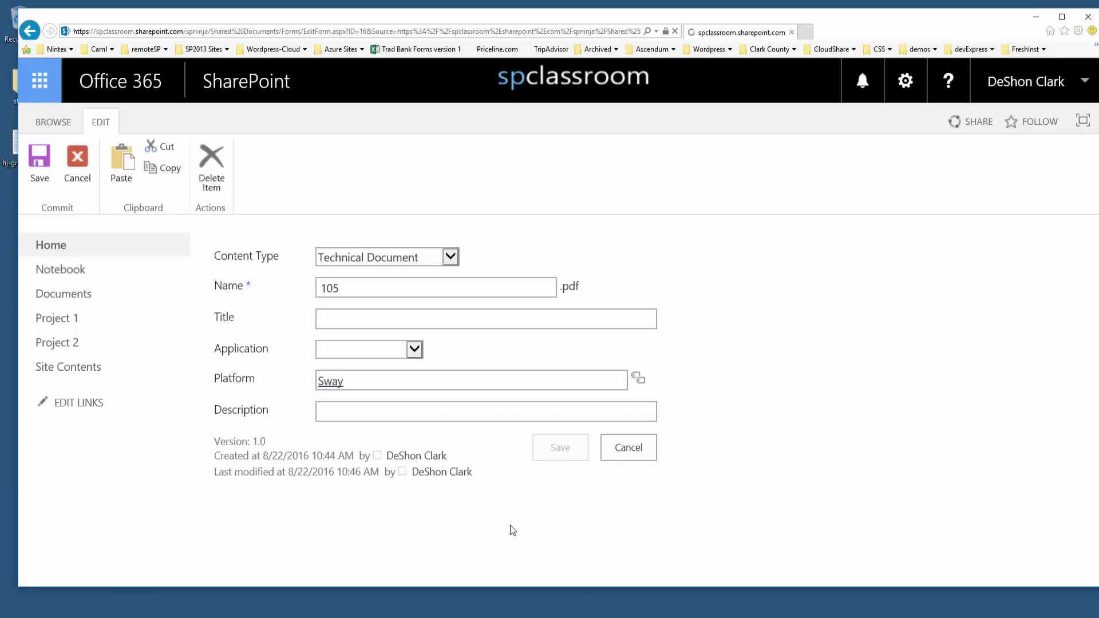
# - Look over the files in the Documents library with their content types and descriptions
pyautogui.scroll(-3, 514, 523)
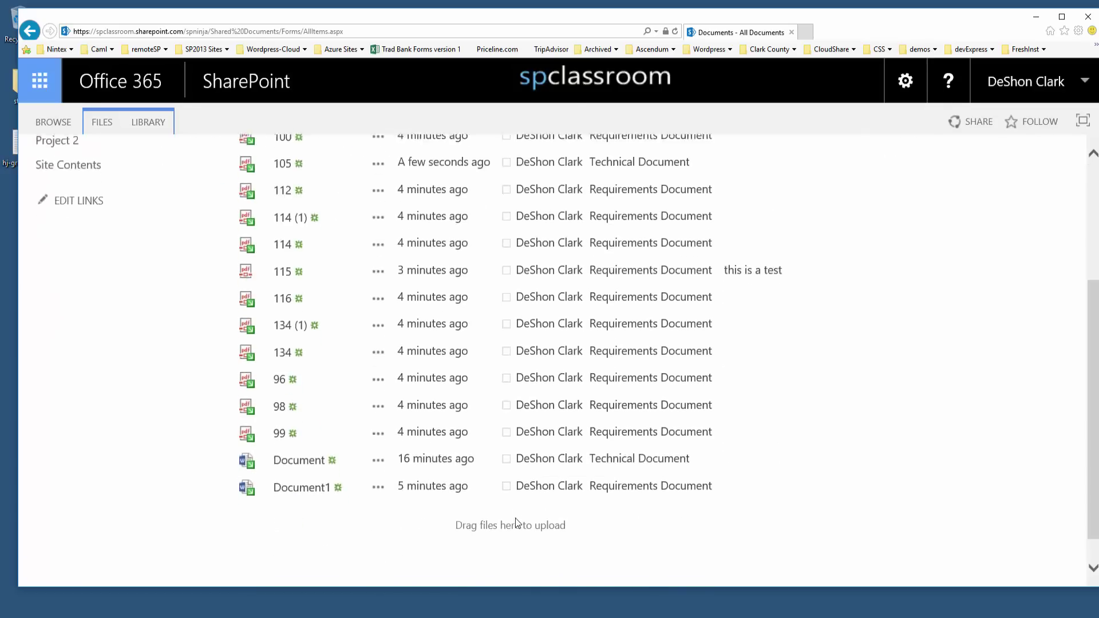
pyautogui.scroll(2, 515, 517)
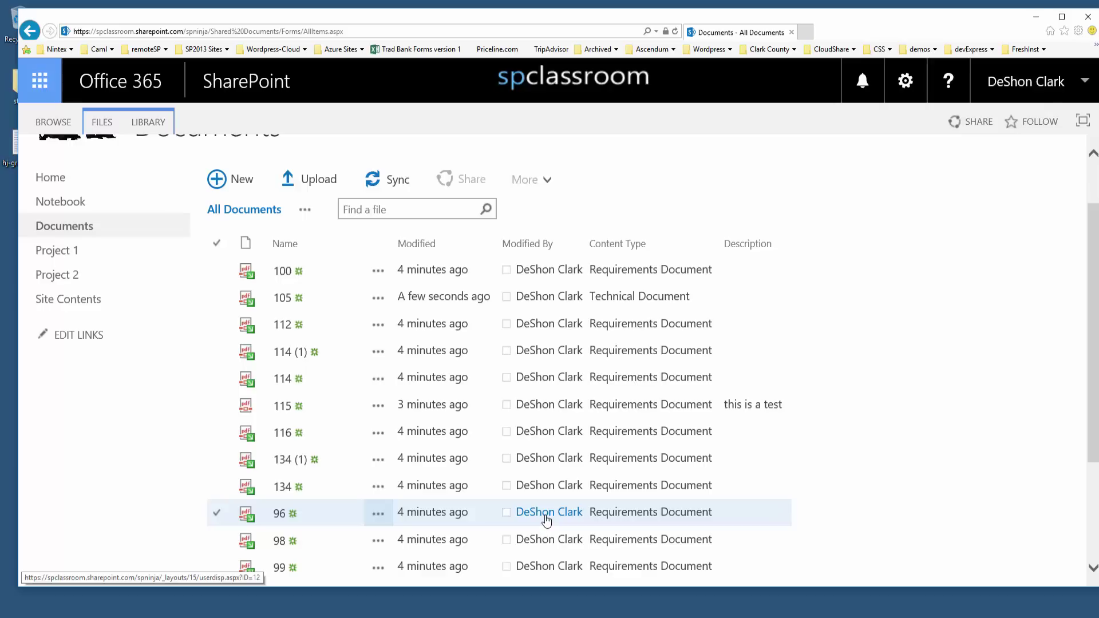
pyautogui.click(669, 325)
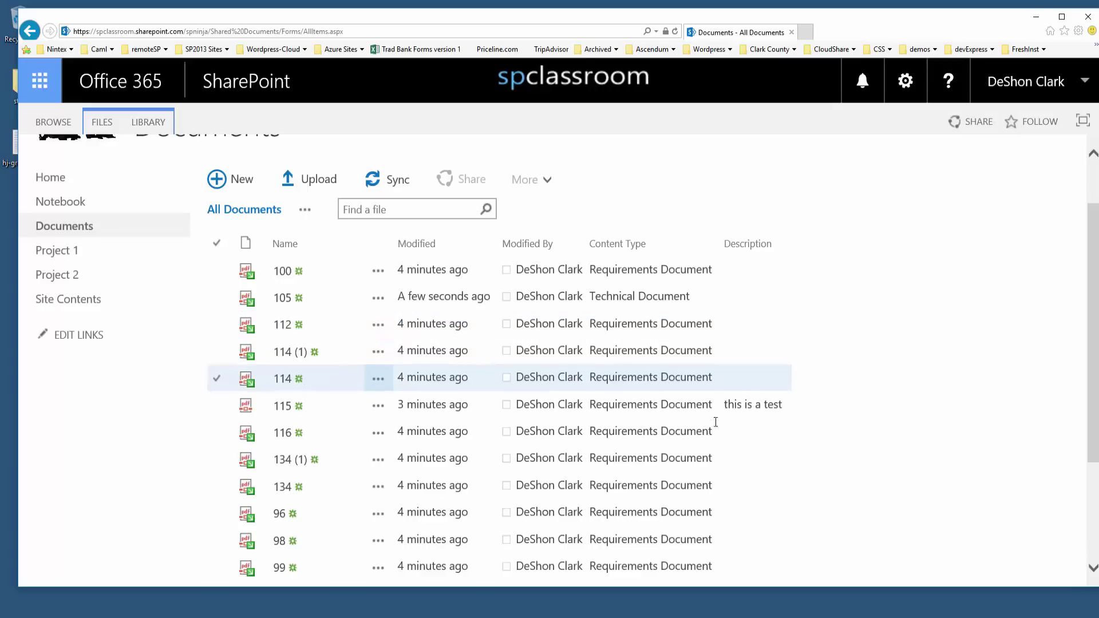
pyautogui.scroll(2, 664, 458)
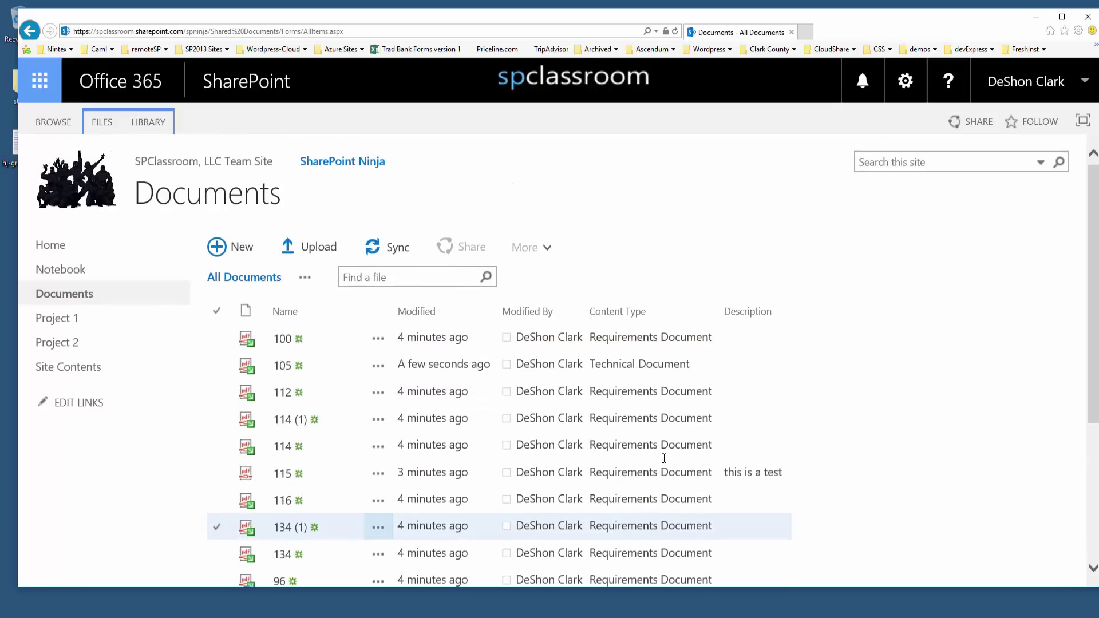
pyautogui.scroll(-4, 663, 458)
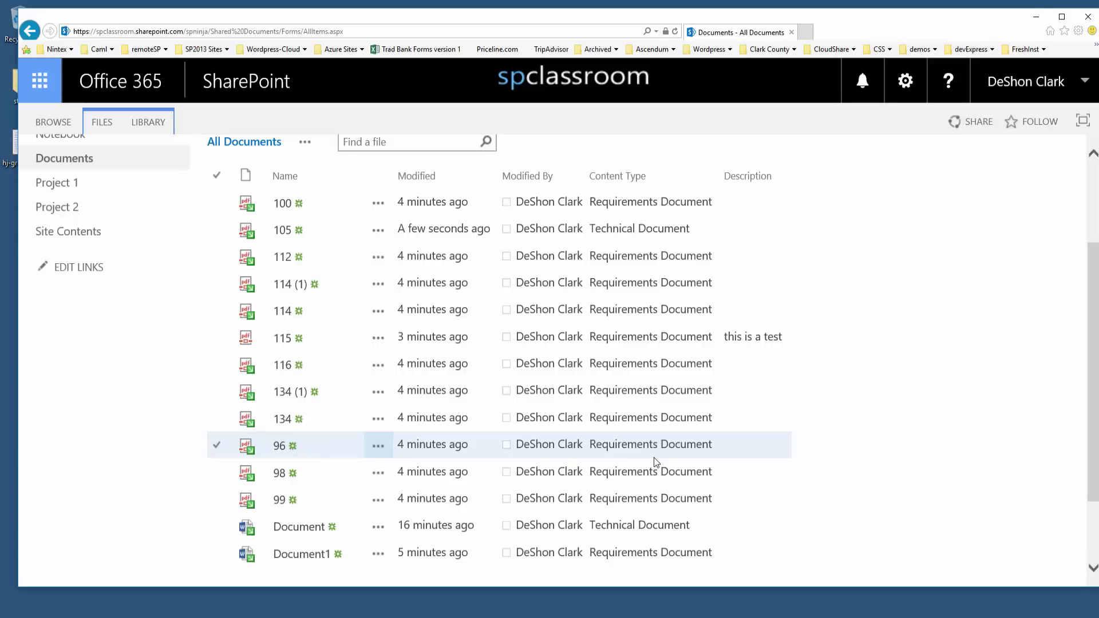
pyautogui.scroll(-2, 719, 417)
pyautogui.scroll(4, 719, 416)
pyautogui.scroll(-1, 719, 417)
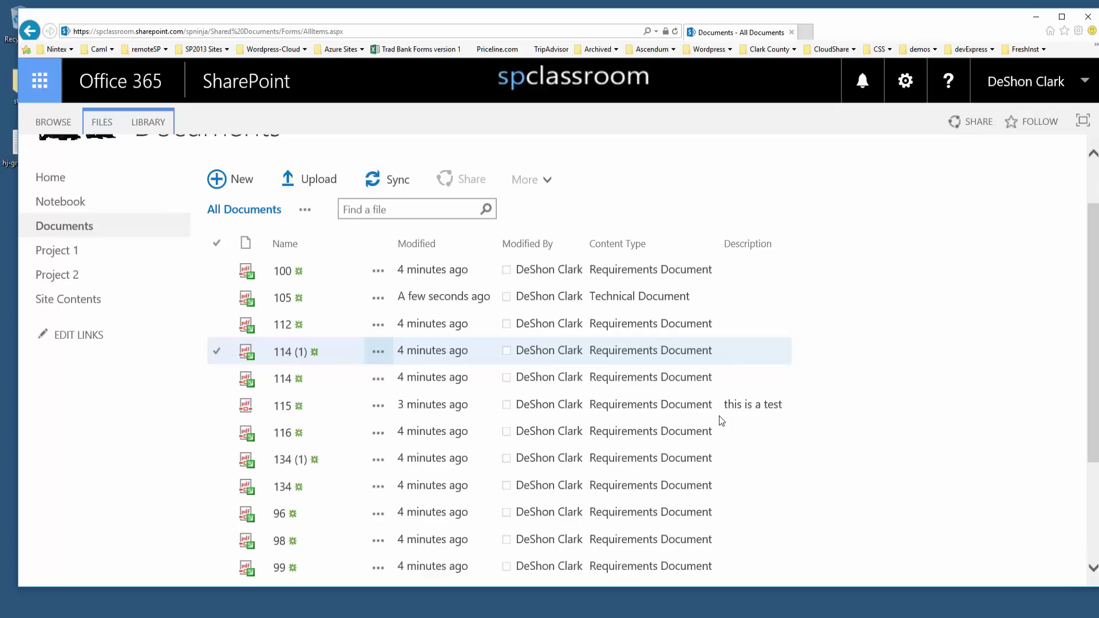
pyautogui.click(629, 404)
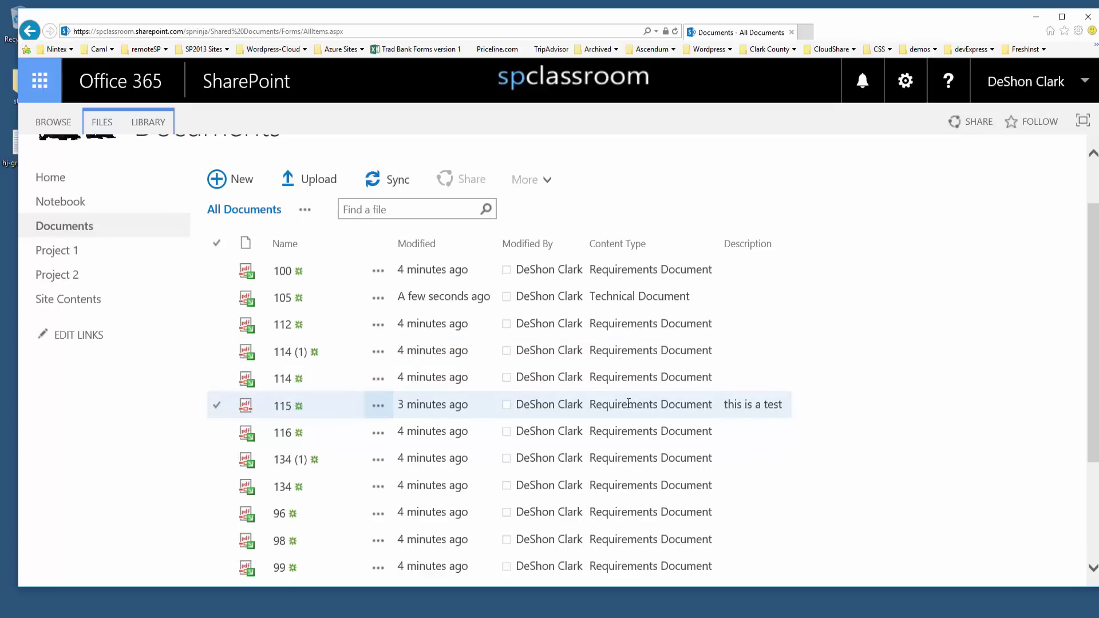